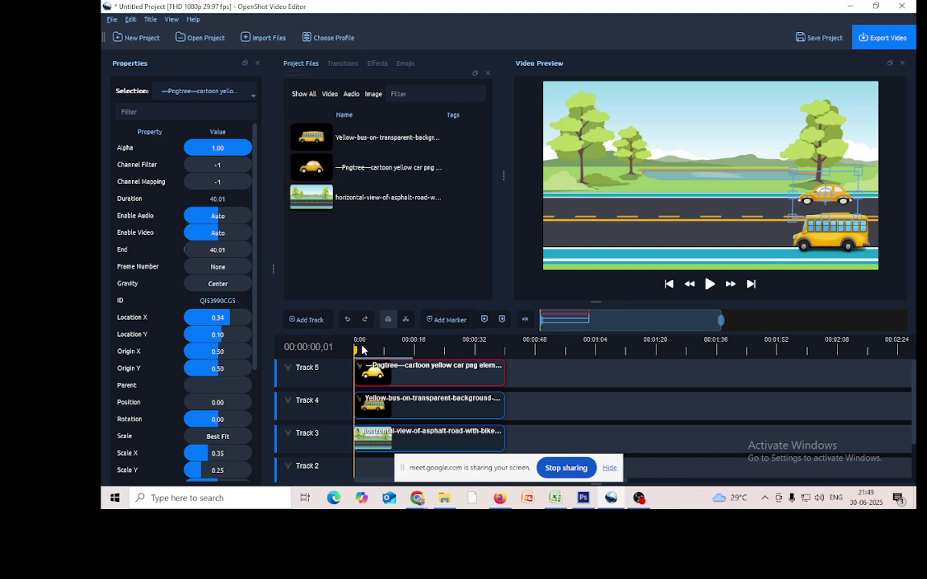
# - Check the bus clip's keyframed movement by scrubbing from the start to about 24 seconds and back
pyautogui.click(397, 411)
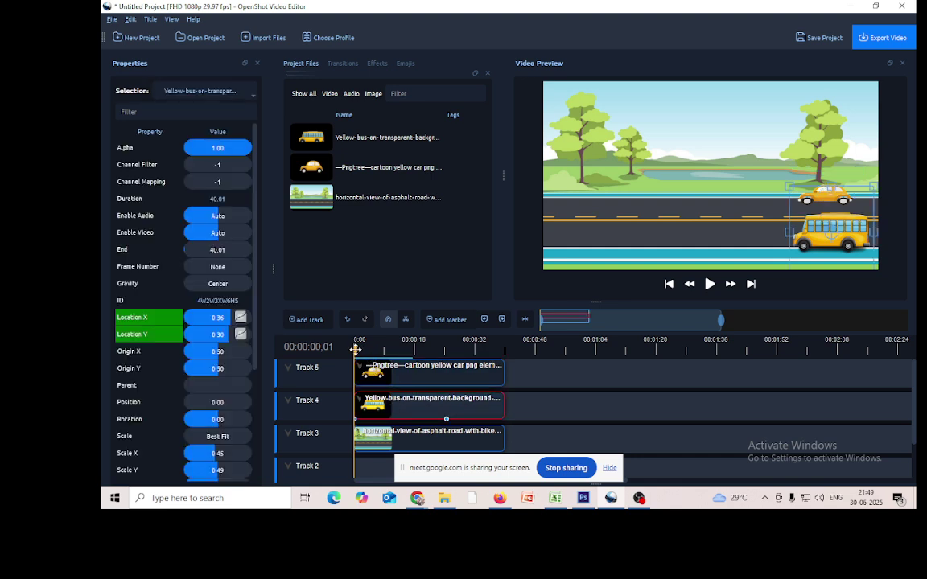
pyautogui.moveTo(356, 348); pyautogui.dragTo(446, 351)
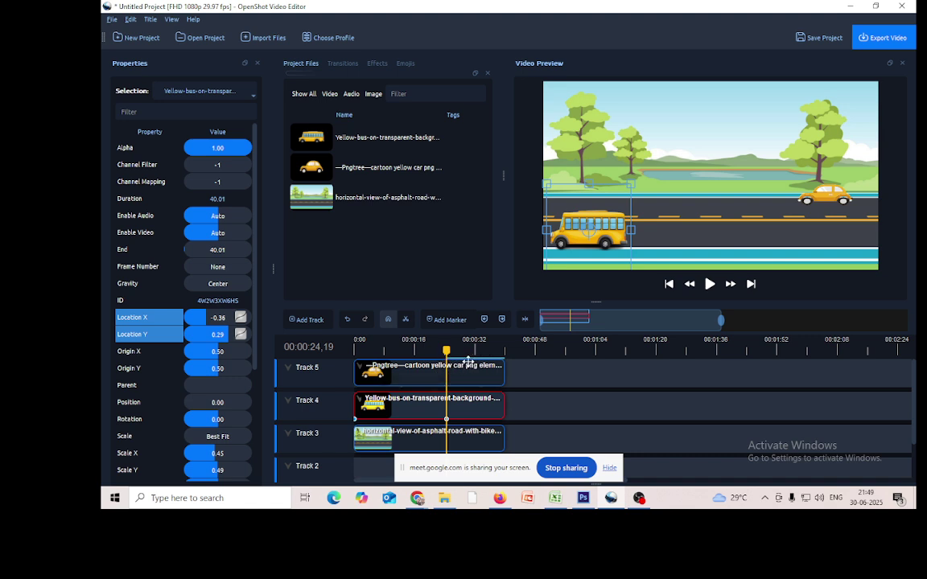
pyautogui.moveTo(448, 351); pyautogui.dragTo(357, 366)
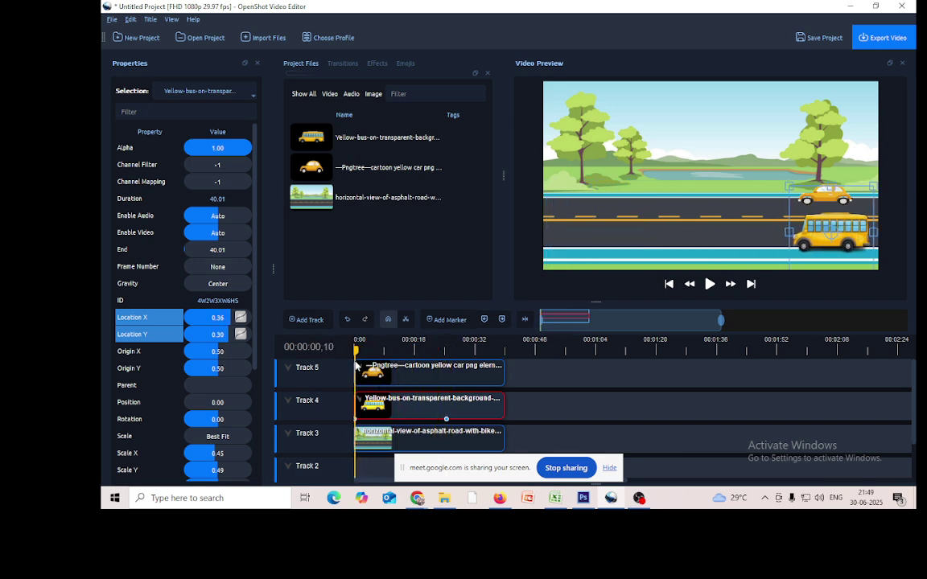
# - Animate the Track 5 car by moving it to the road's left end at about 28 seconds, around X -0.38, Y 0.11
pyautogui.click(424, 377)
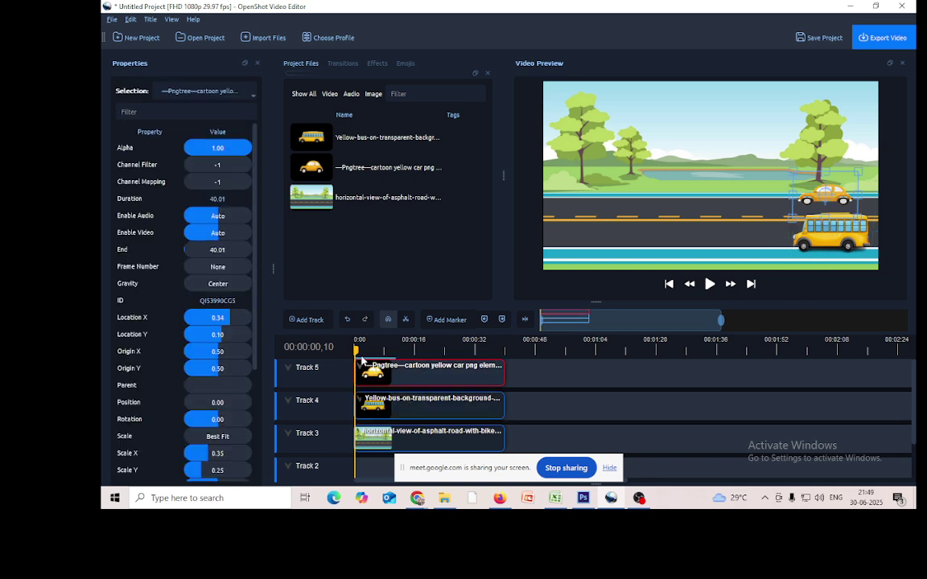
pyautogui.moveTo(355, 351); pyautogui.dragTo(464, 351)
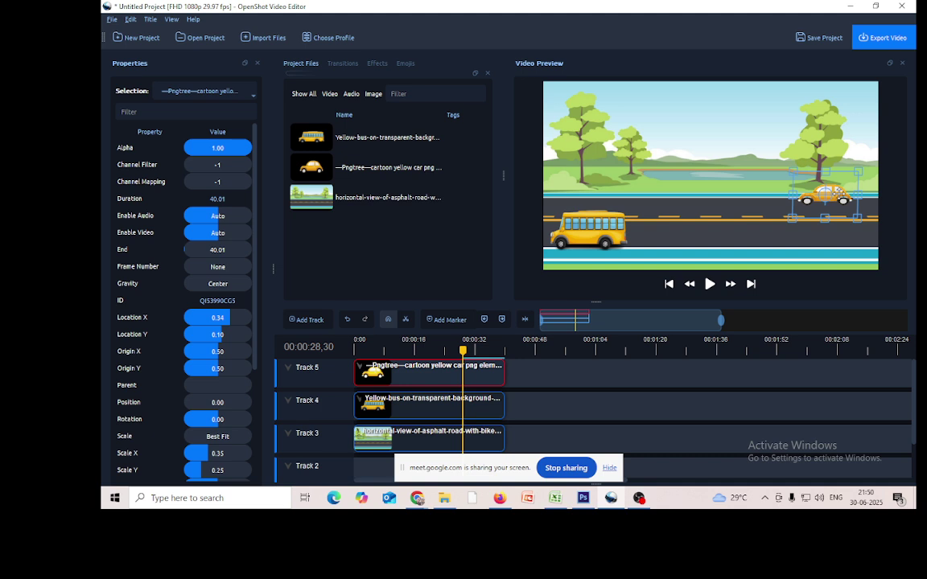
pyautogui.moveTo(839, 191); pyautogui.dragTo(597, 194)
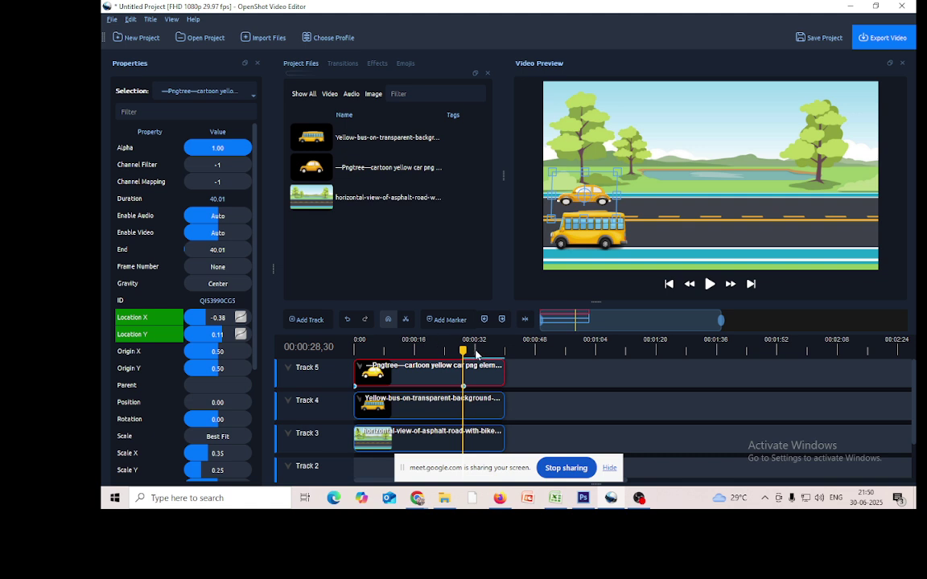
# - Play the animation from the start to check the movement of both vehicles
pyautogui.moveTo(463, 348); pyautogui.dragTo(355, 348)
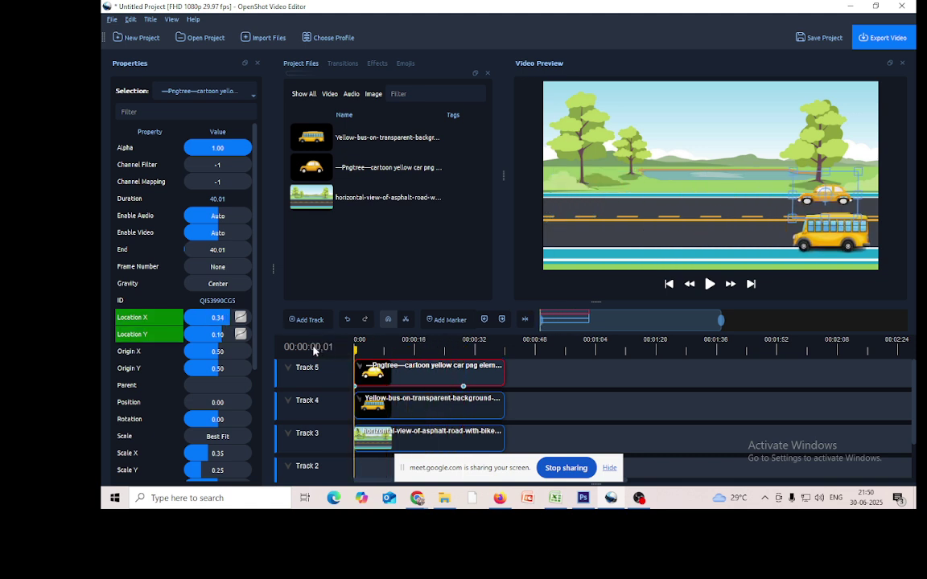
pyautogui.click(711, 287)
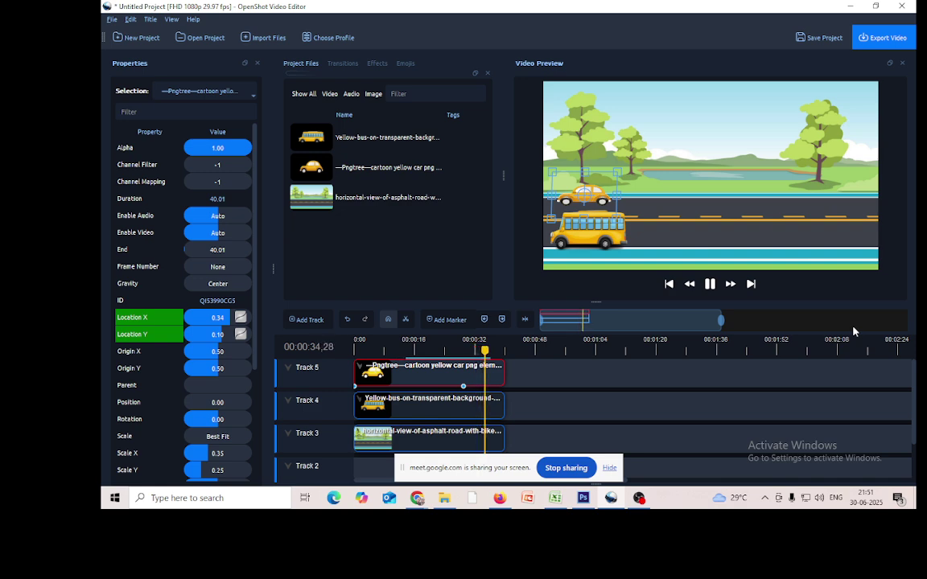
pyautogui.click(710, 285)
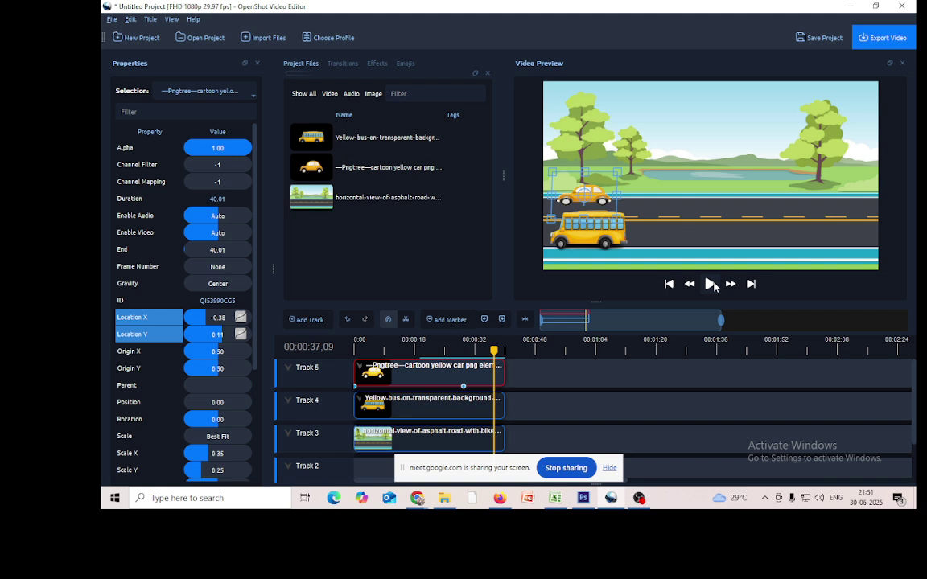
# - Remove the bus clip from Track 4 and the car clip from Track 5
pyautogui.click(434, 401)
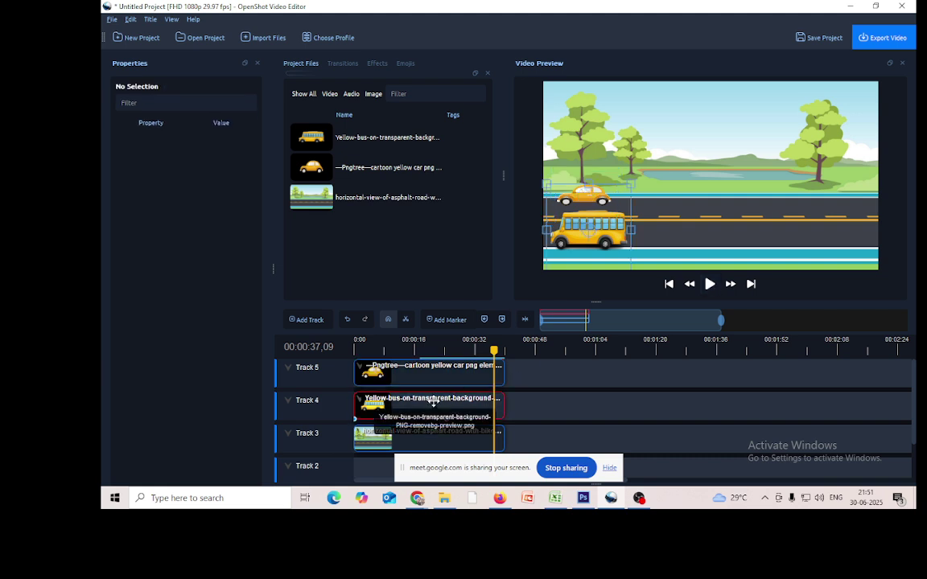
pyautogui.rightClick(434, 402)
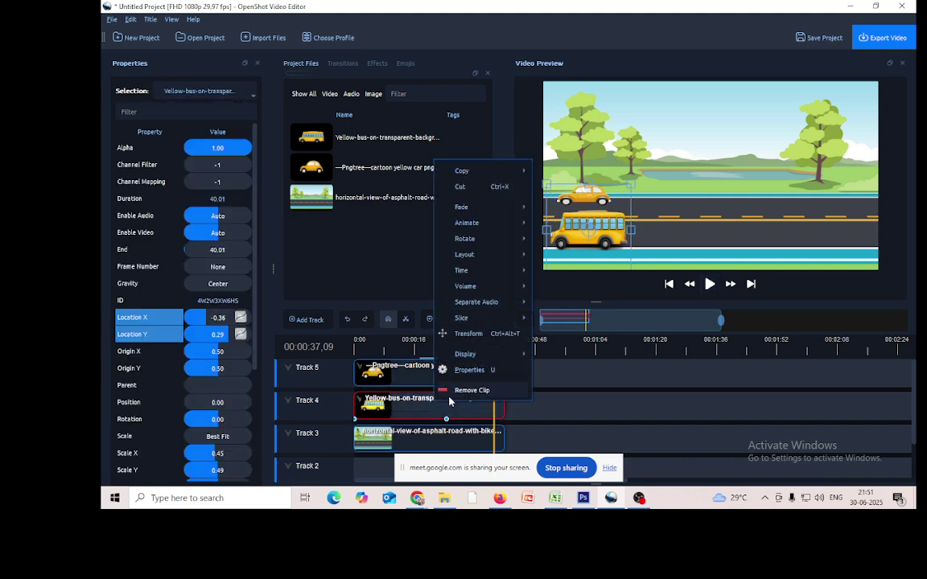
pyautogui.click(456, 387)
pyautogui.rightClick(453, 386)
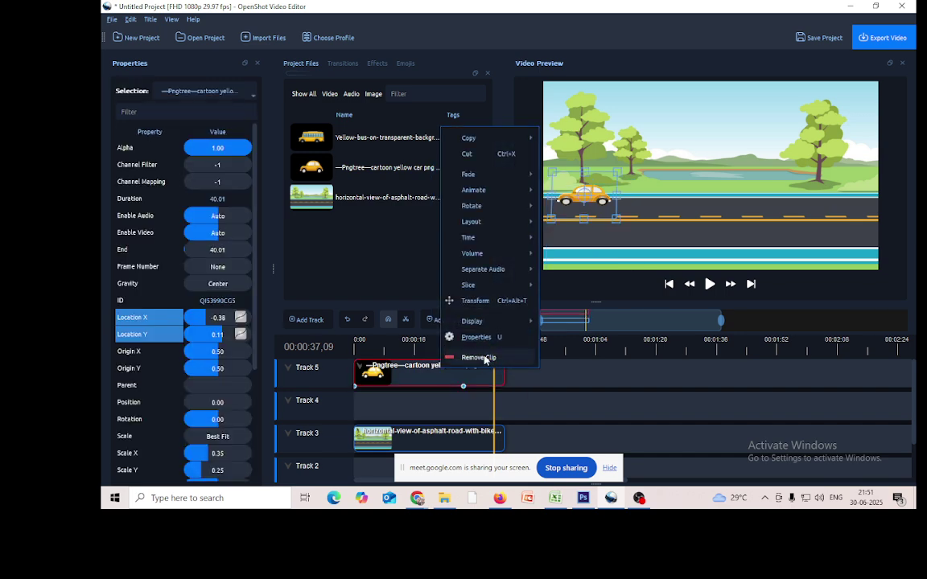
pyautogui.click(484, 355)
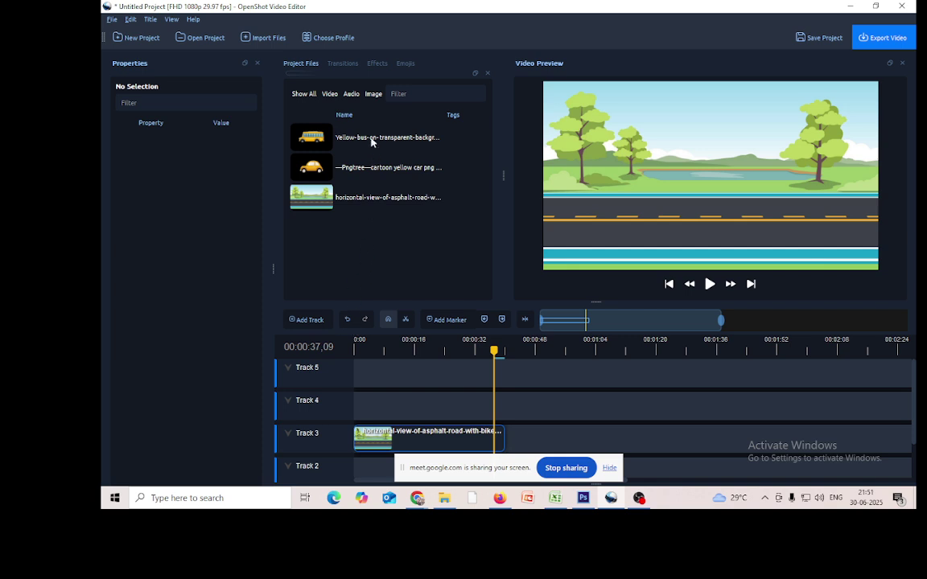
# - Add the yellow bus image at the start of Track 4 and set its end to 40 seconds
pyautogui.moveTo(372, 142); pyautogui.dragTo(362, 412)
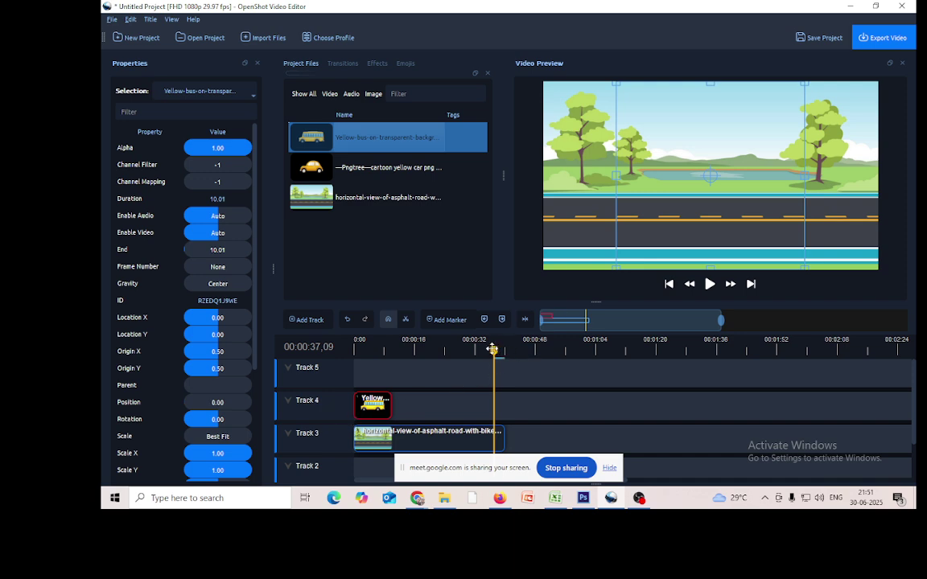
pyautogui.moveTo(493, 349); pyautogui.dragTo(301, 331)
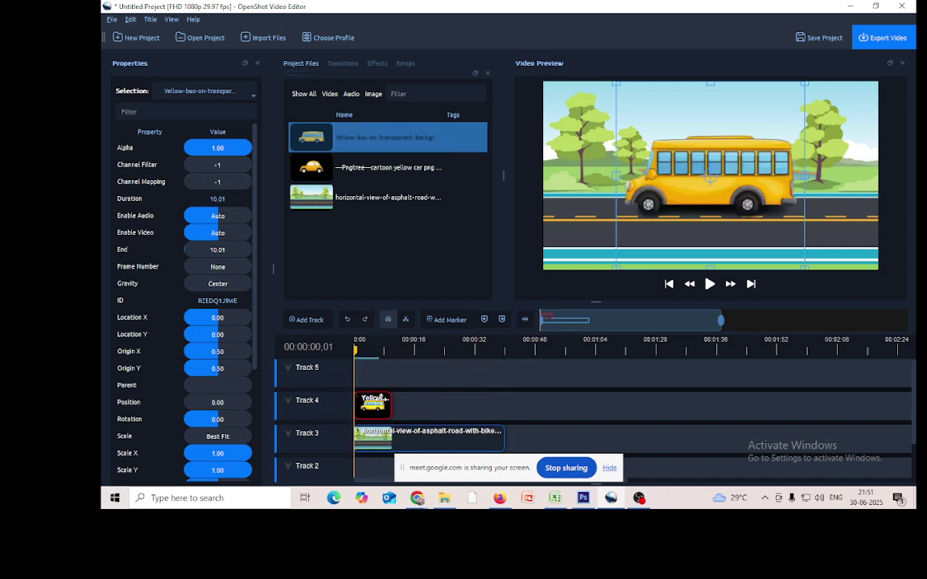
pyautogui.click(377, 412)
pyautogui.doubleClick(215, 251)
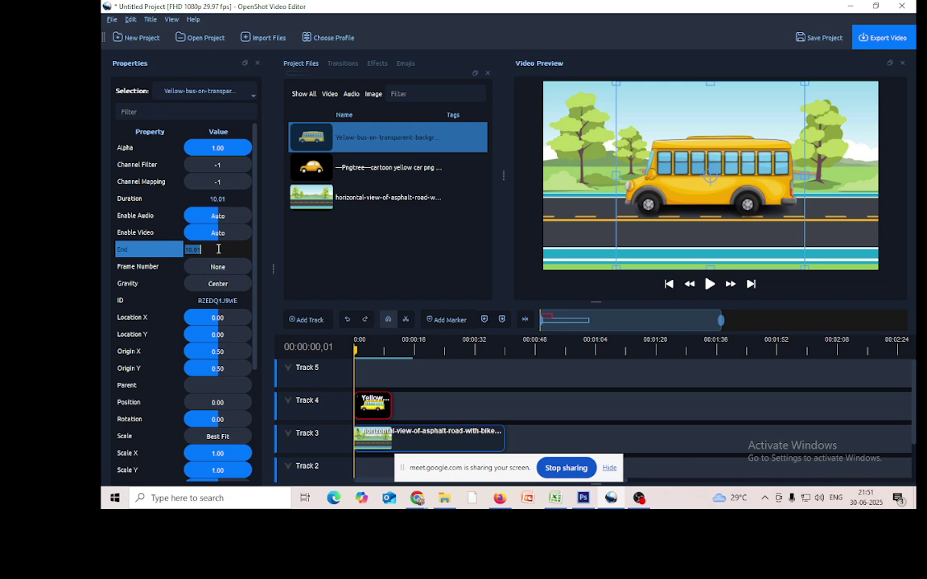
pyautogui.write('40')
pyautogui.press('Return')
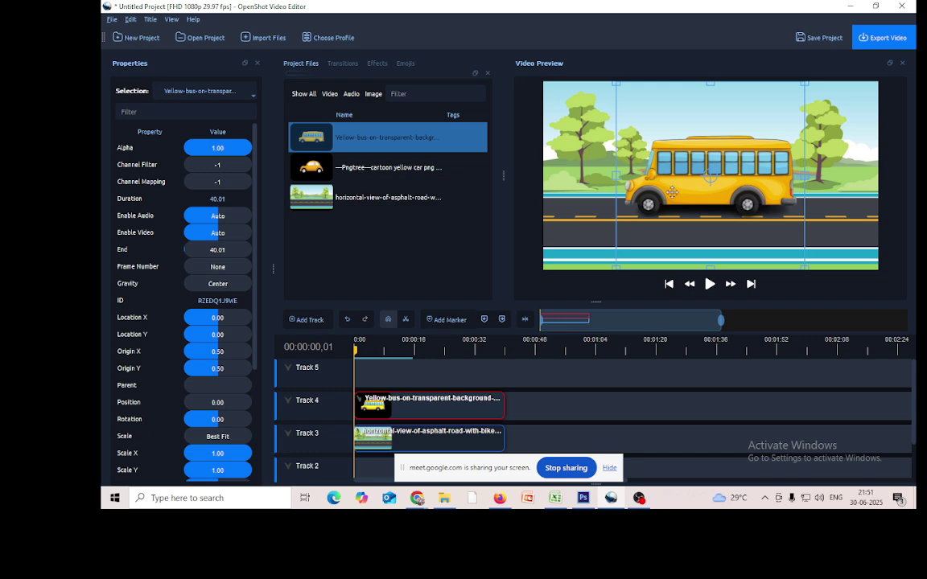
# - Shrink the bus to a scale of about 0.38 by 0.40 and place it at the right end of the lower lane, around X 0.40, Y 0.30
pyautogui.moveTo(682, 182); pyautogui.dragTo(771, 216)
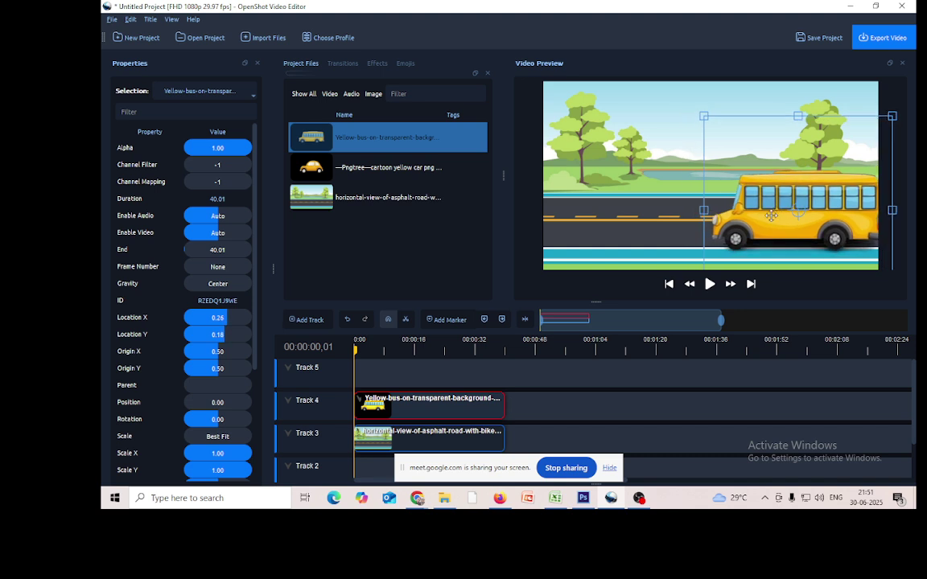
pyautogui.moveTo(703, 116); pyautogui.dragTo(764, 173)
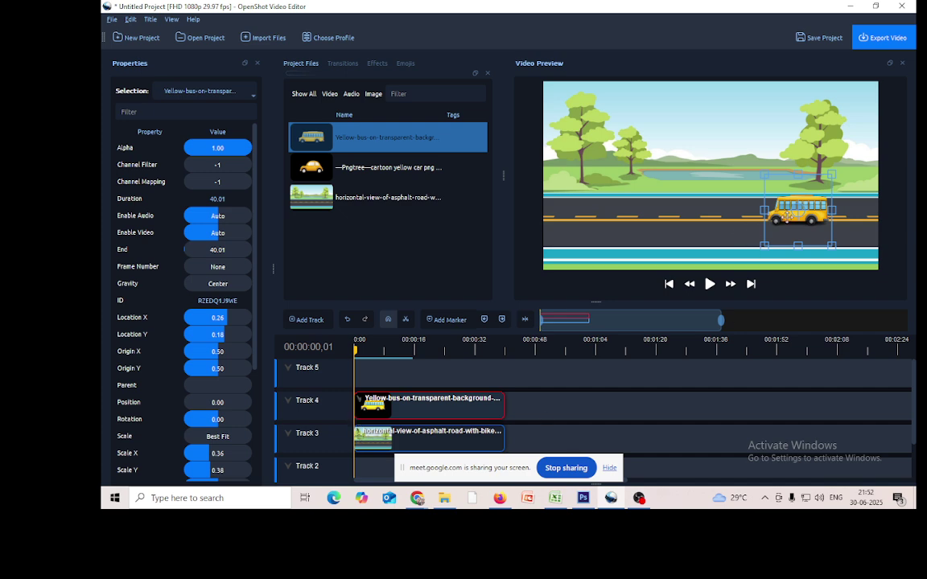
pyautogui.moveTo(780, 215); pyautogui.dragTo(827, 238)
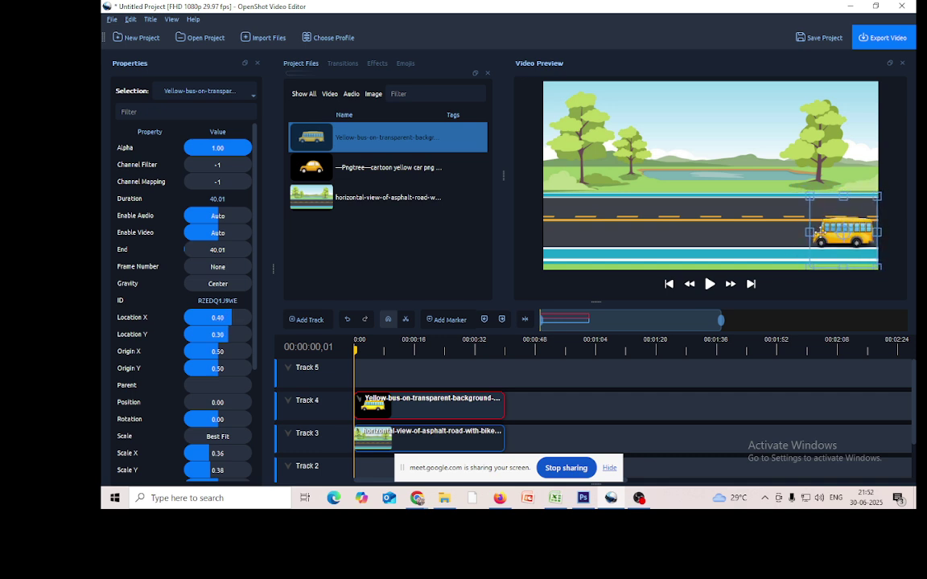
pyautogui.moveTo(808, 197); pyautogui.dragTo(807, 194)
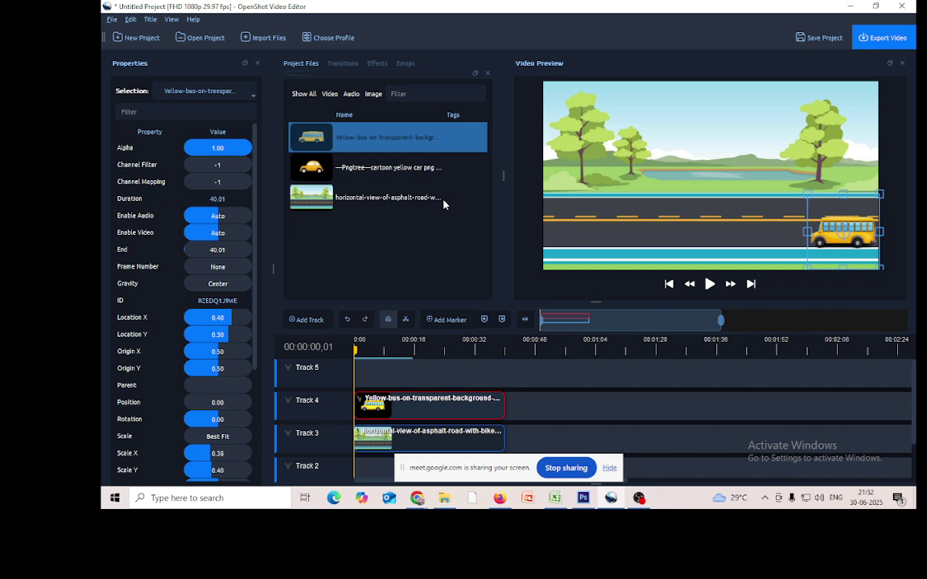
# - Add the yellow car image at the start of Track 5 and shrink it to a scale of about 0.36 by 0.30
pyautogui.click(368, 172)
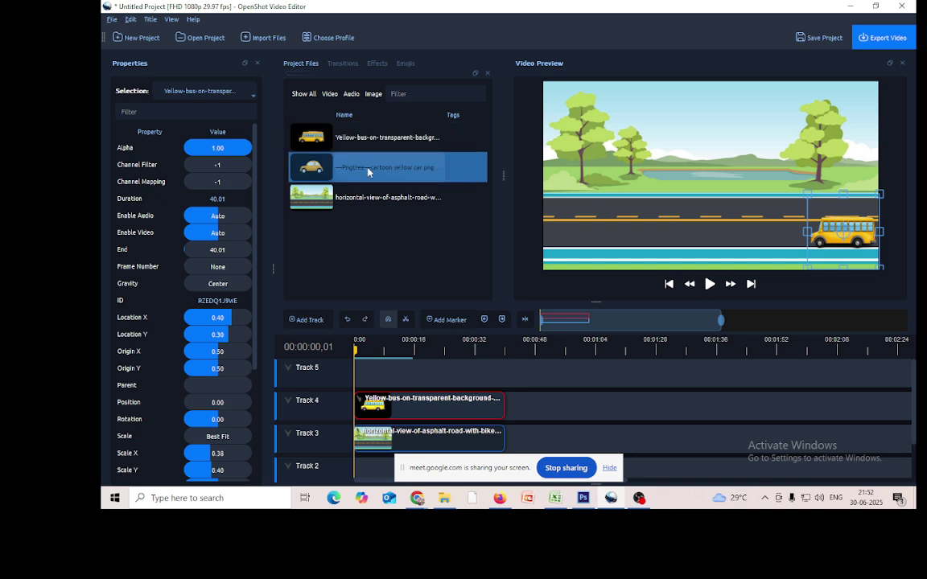
pyautogui.moveTo(368, 172); pyautogui.dragTo(352, 379)
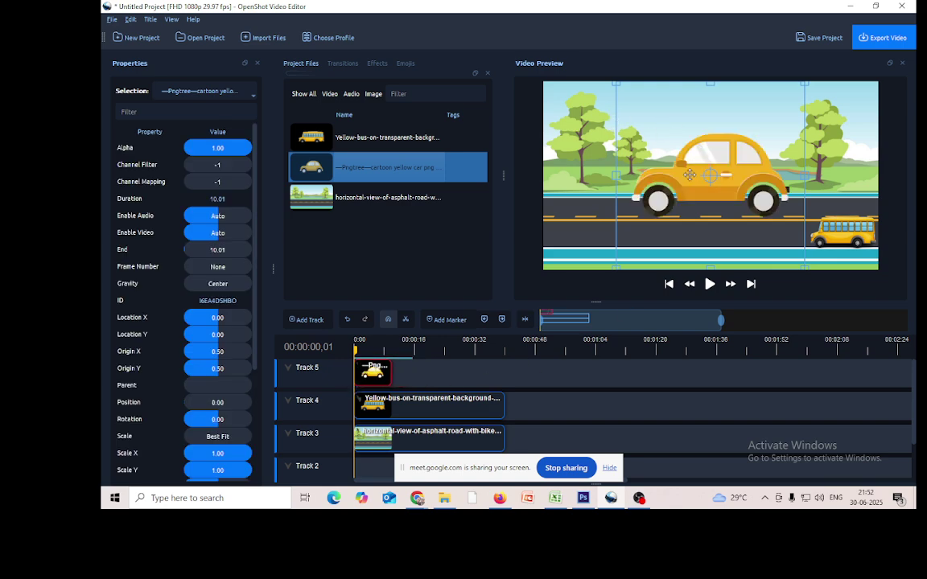
pyautogui.moveTo(690, 175); pyautogui.dragTo(777, 174)
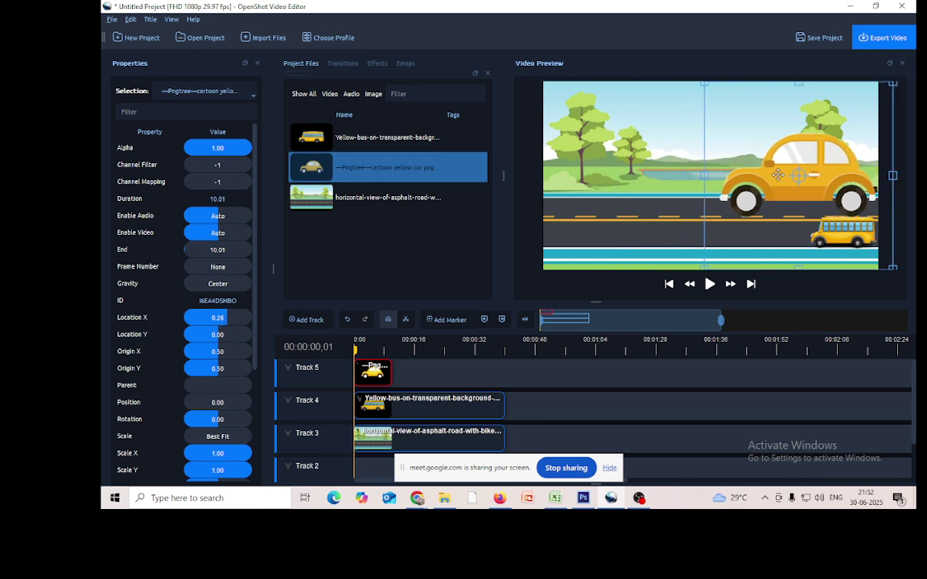
pyautogui.moveTo(704, 83); pyautogui.dragTo(765, 148)
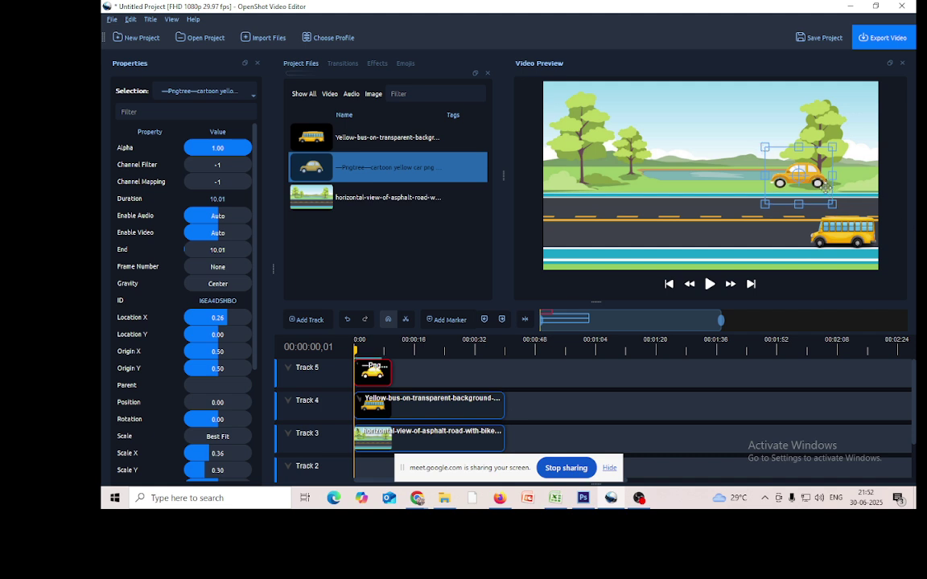
# - Position the car at the right end of the upper lane, above the bus, at about X 0.40, Y 0.13
pyautogui.moveTo(816, 171); pyautogui.dragTo(863, 197)
pyautogui.moveTo(862, 194); pyautogui.dragTo(858, 195)
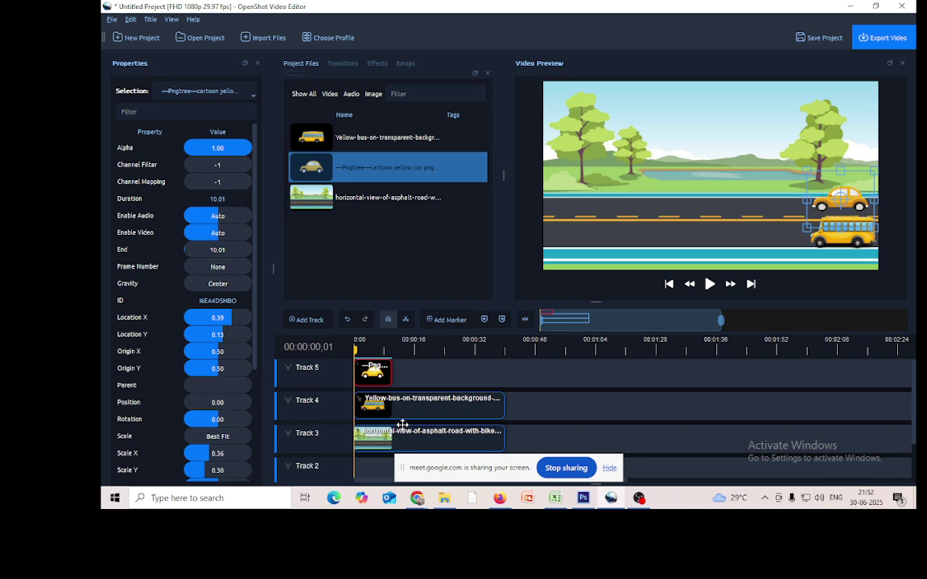
pyautogui.click(375, 409)
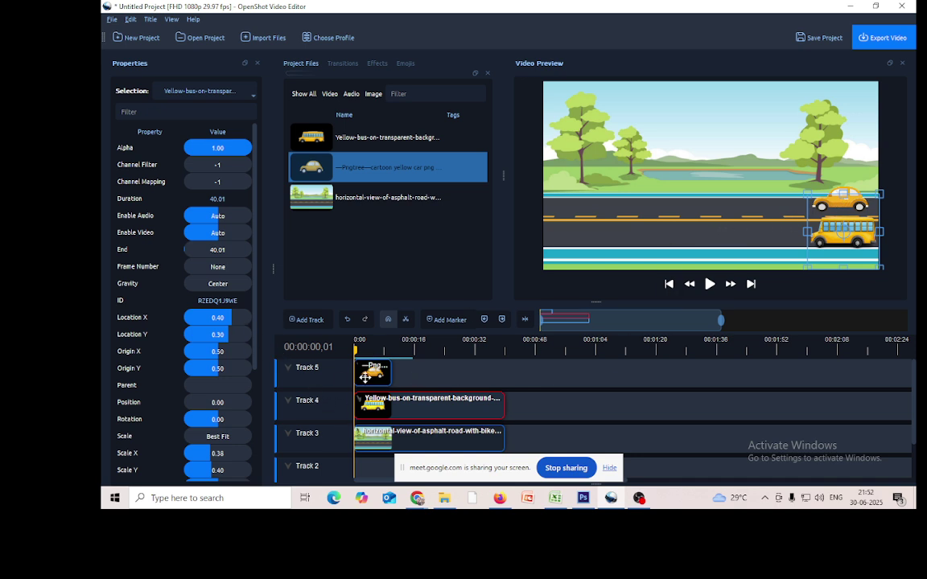
pyautogui.click(366, 377)
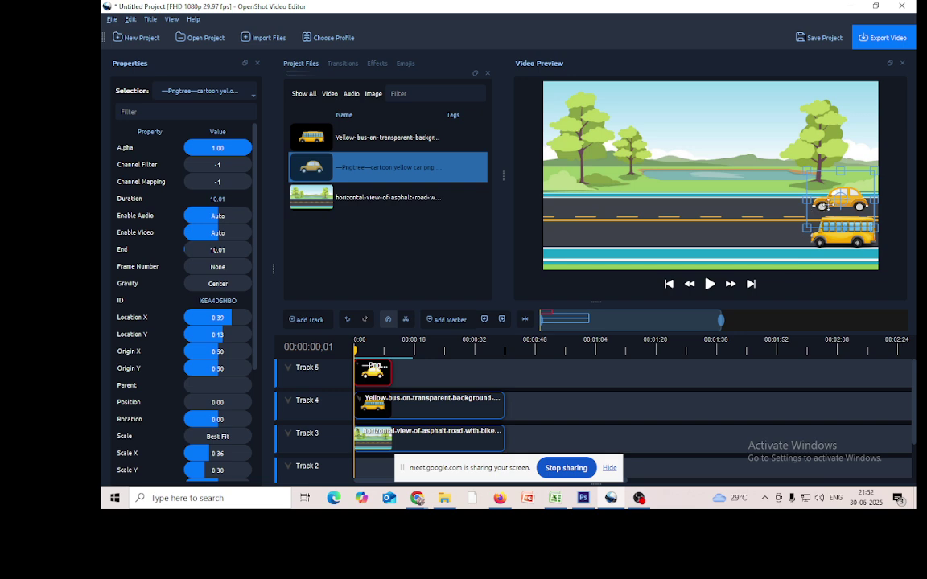
pyautogui.moveTo(825, 206); pyautogui.dragTo(832, 206)
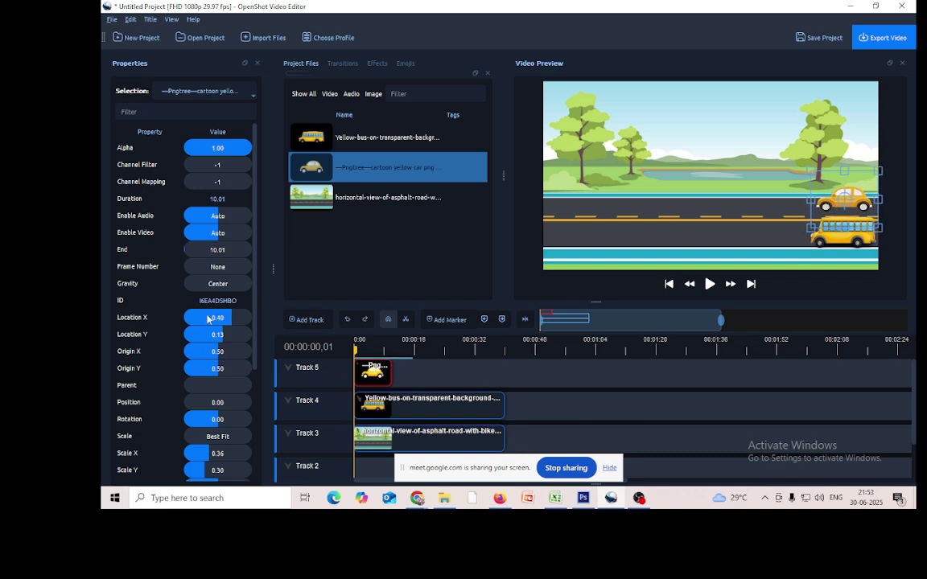
# - Animate the bus by moving it to the road's left end at about 24 seconds, around X -0.38, Y 0.29, and return to the start
pyautogui.click(332, 368)
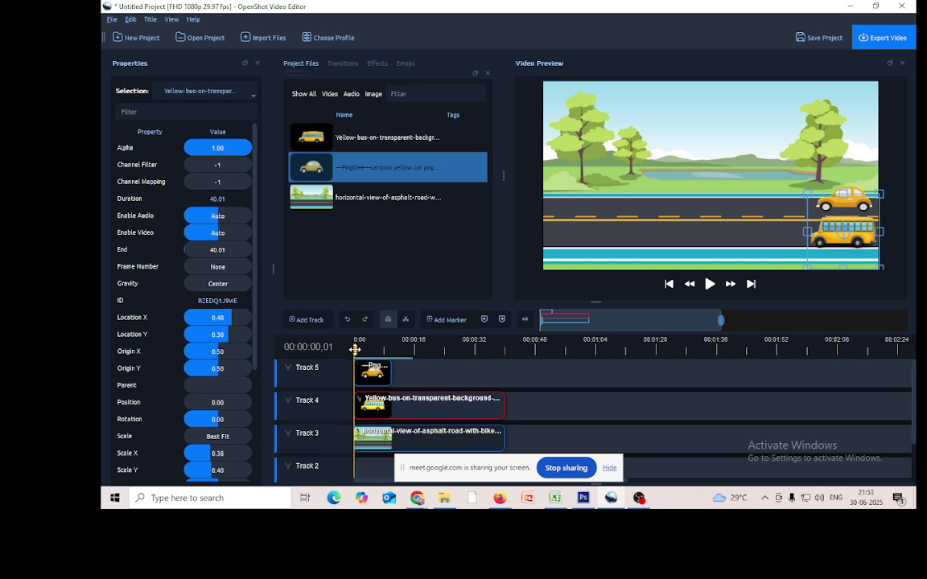
pyautogui.moveTo(355, 350); pyautogui.dragTo(445, 349)
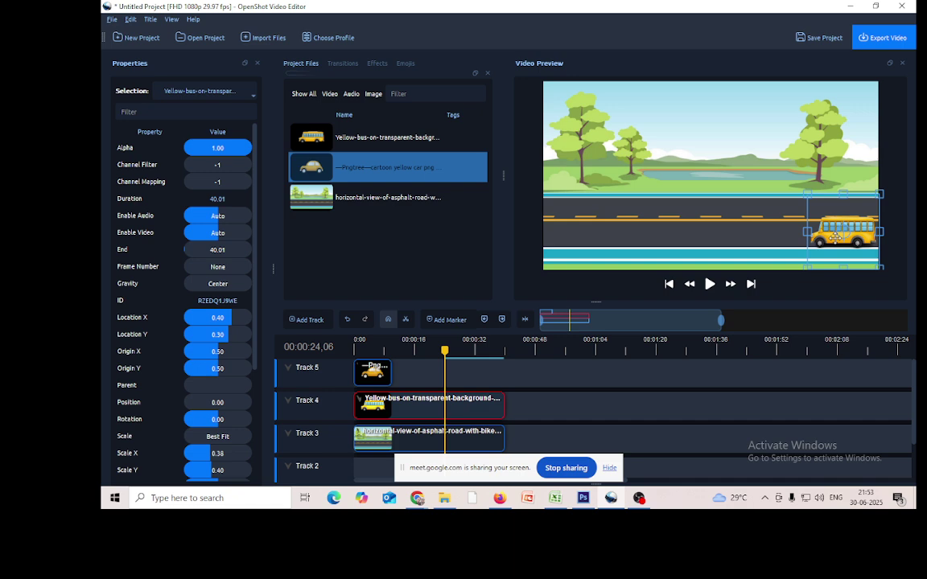
pyautogui.moveTo(837, 236); pyautogui.dragTo(573, 235)
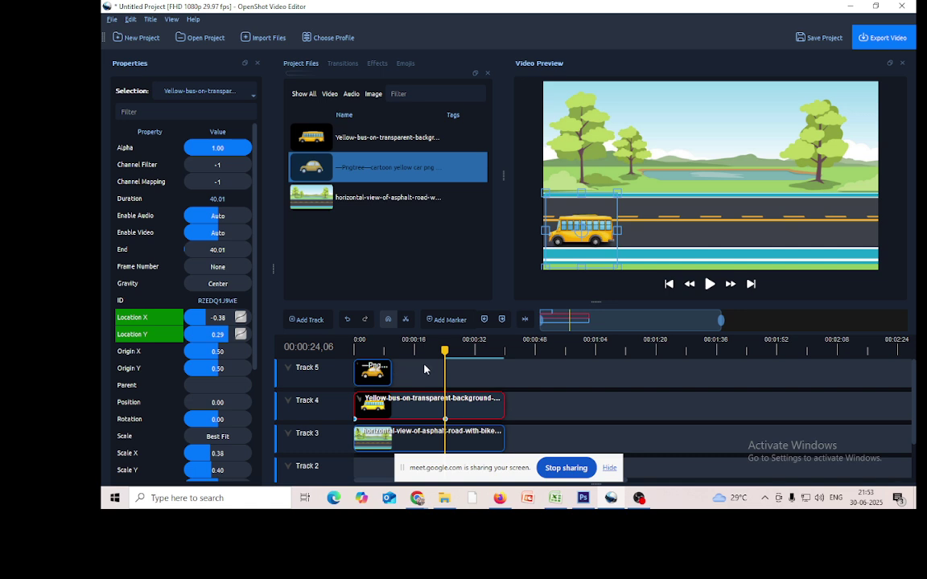
pyautogui.moveTo(400, 350); pyautogui.dragTo(355, 366)
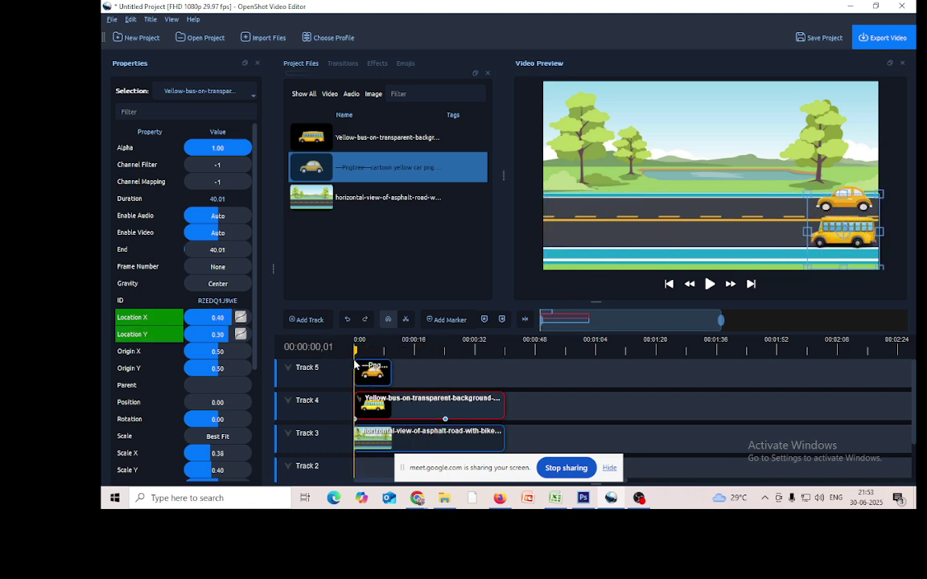
# - Set the car clip's end on Track 5 to 40 seconds
pyautogui.click(371, 375)
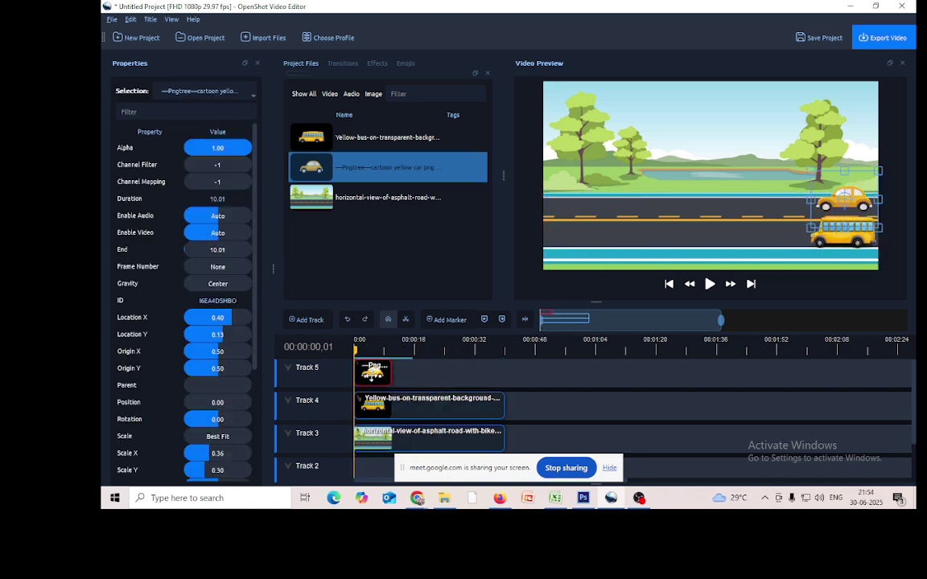
pyautogui.click(215, 253)
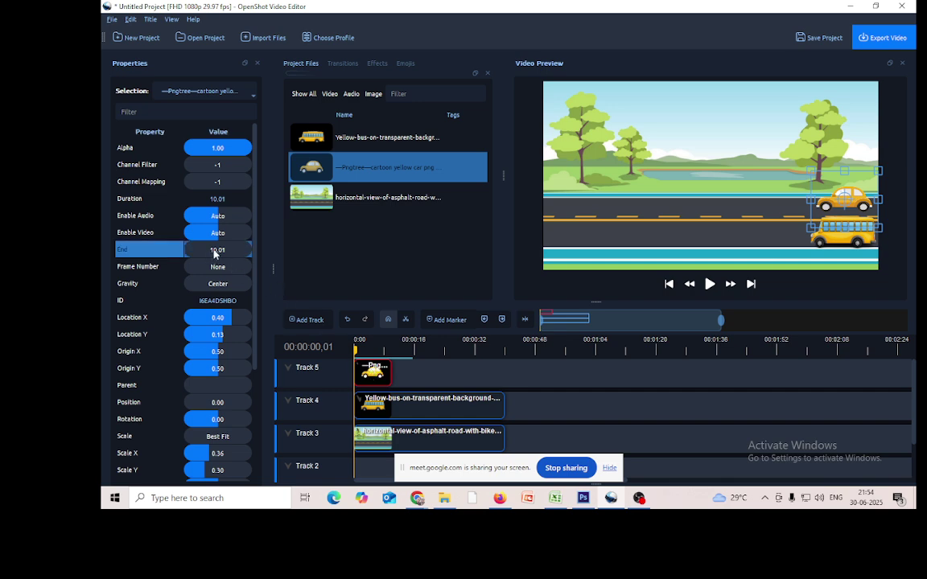
pyautogui.doubleClick(217, 252)
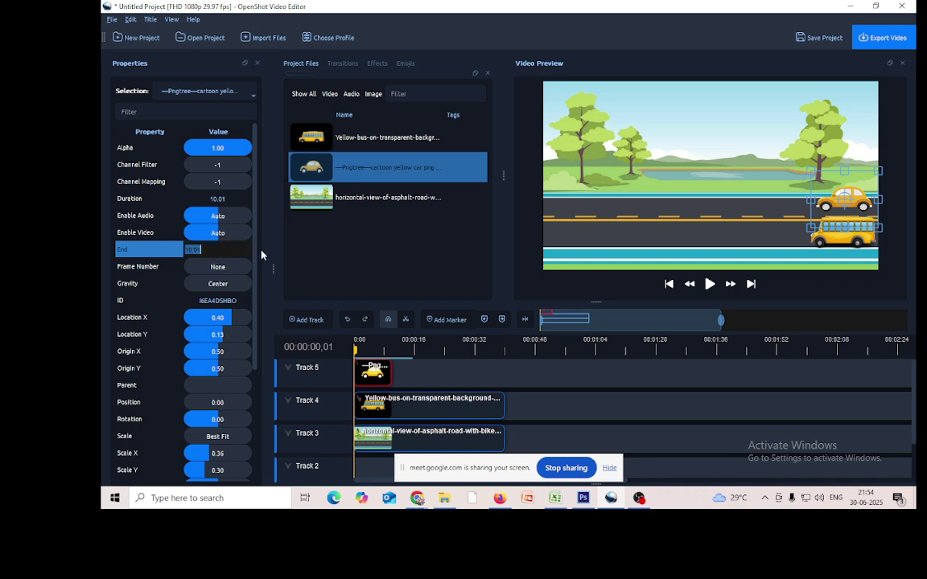
pyautogui.write('40')
pyautogui.press('Return')
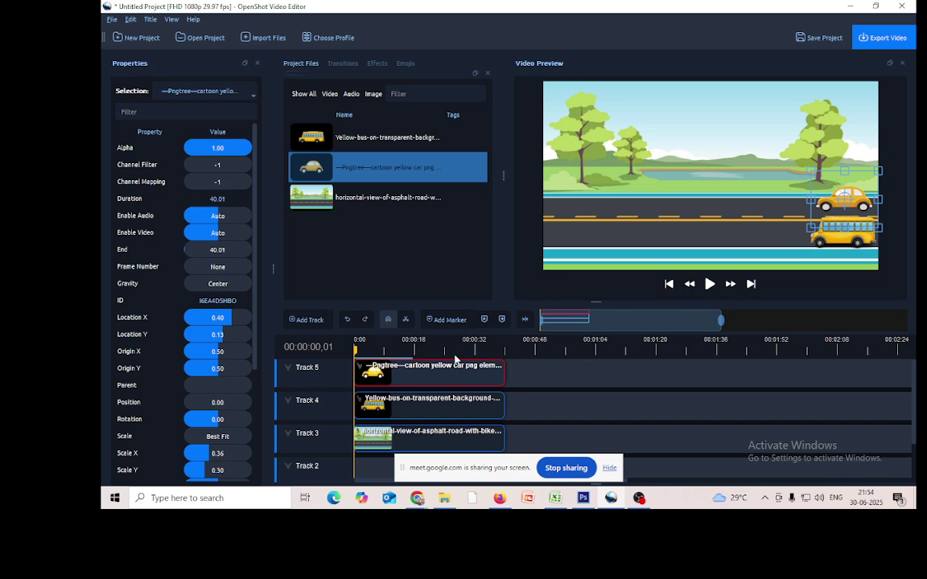
# - Animate the car by moving it to the road's left end at about 32 seconds, around X -0.36, Y 0.13, and preview from the start
pyautogui.click(402, 404)
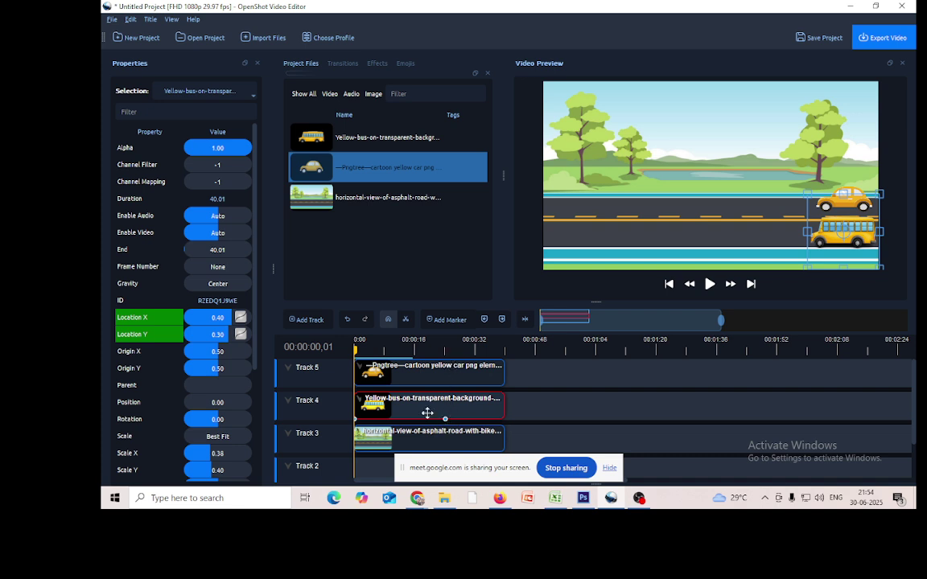
pyautogui.click(361, 348)
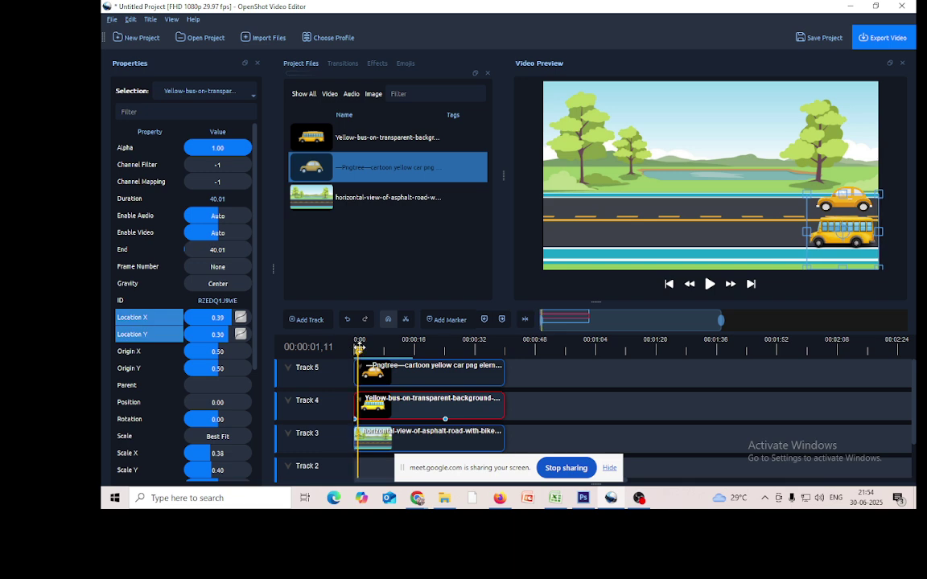
pyautogui.moveTo(363, 346); pyautogui.dragTo(476, 350)
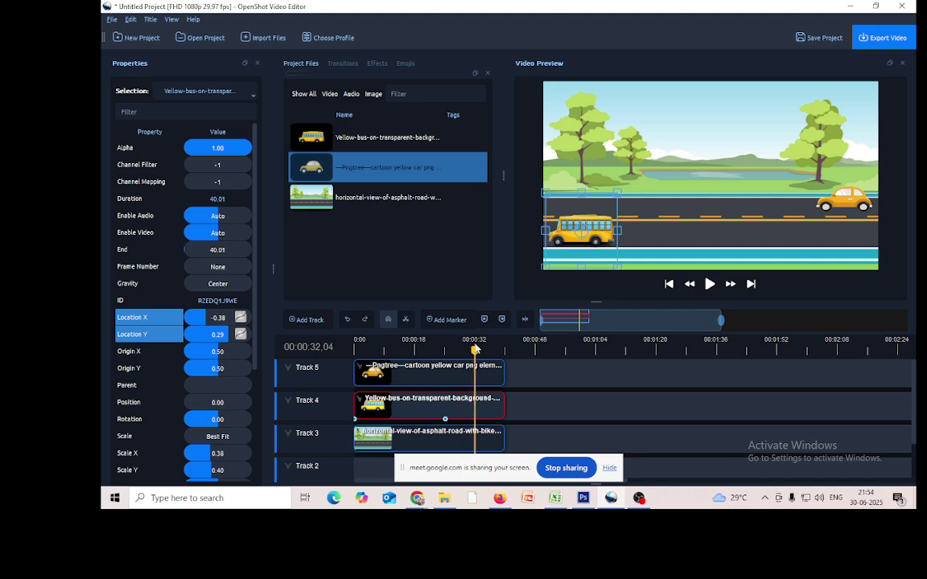
pyautogui.click(445, 370)
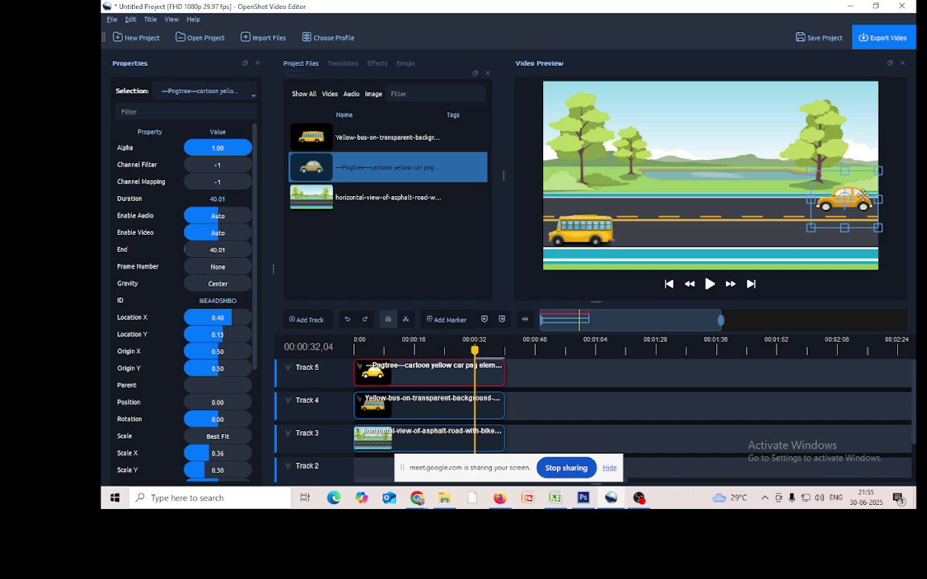
pyautogui.moveTo(862, 196); pyautogui.dragTo(601, 194)
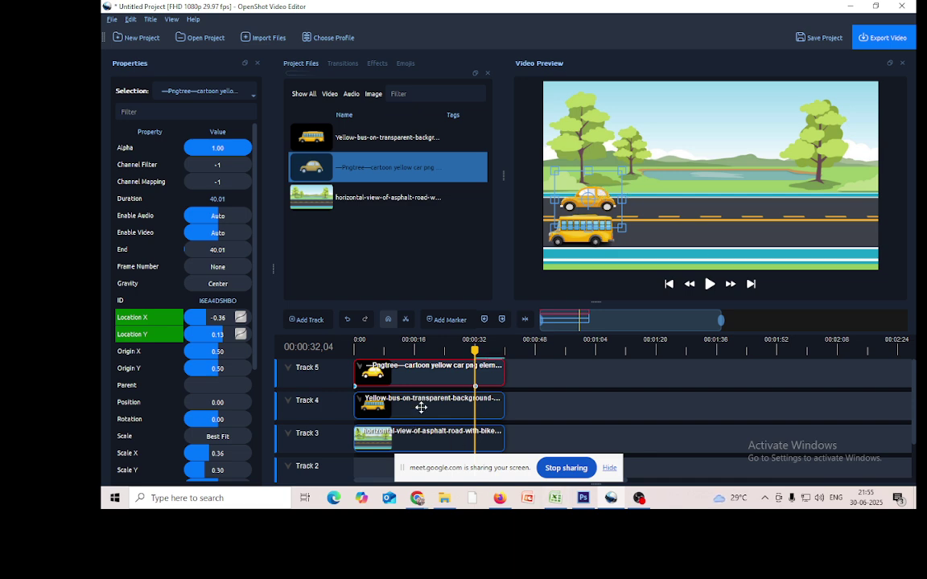
pyautogui.moveTo(475, 352); pyautogui.dragTo(311, 350)
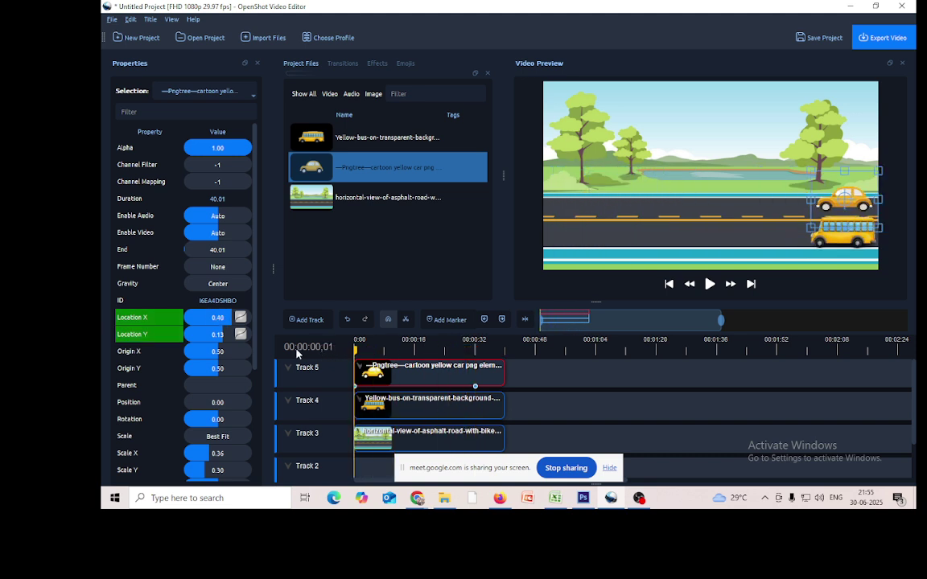
pyautogui.click(709, 285)
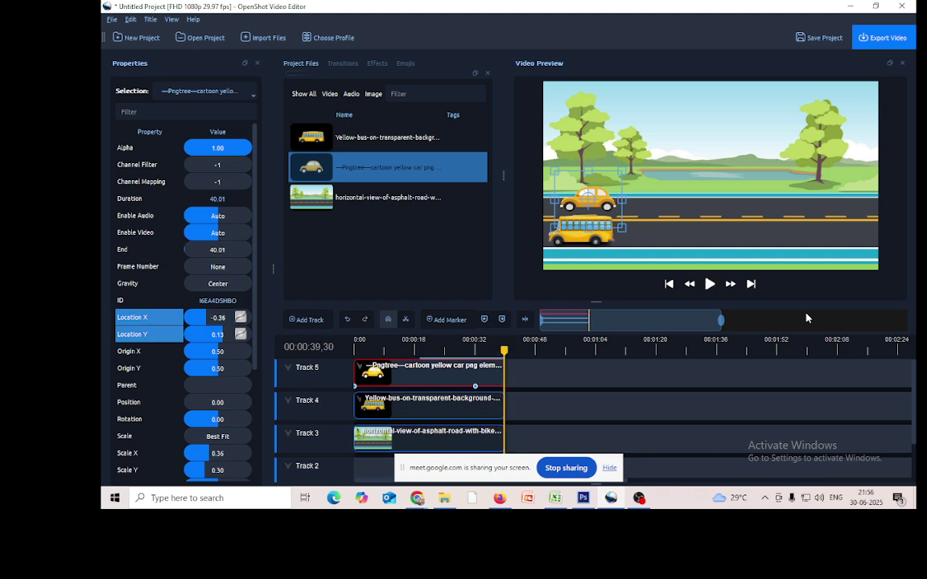
# - Start a video export and browse to Local Disk (F:) for the destination folder
pyautogui.click(881, 38)
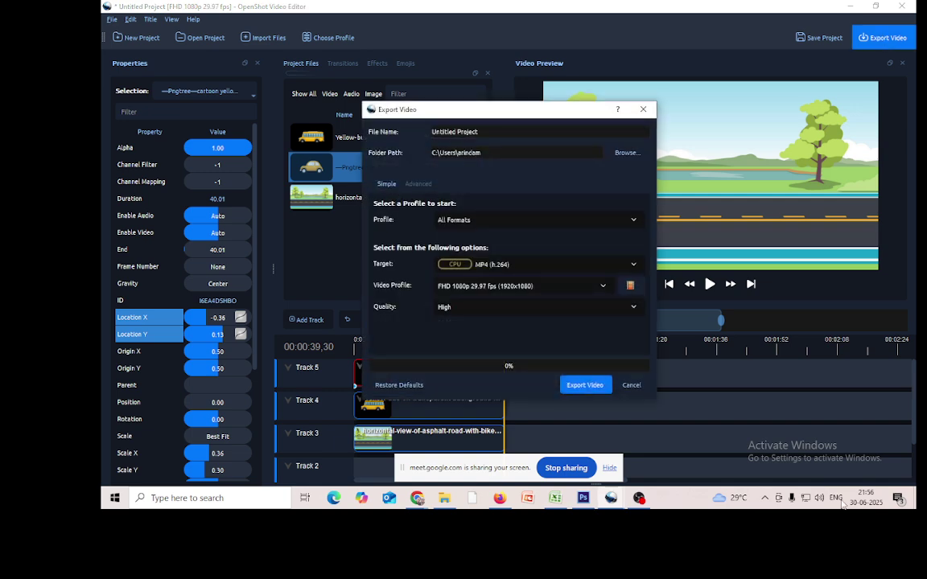
pyautogui.click(627, 152)
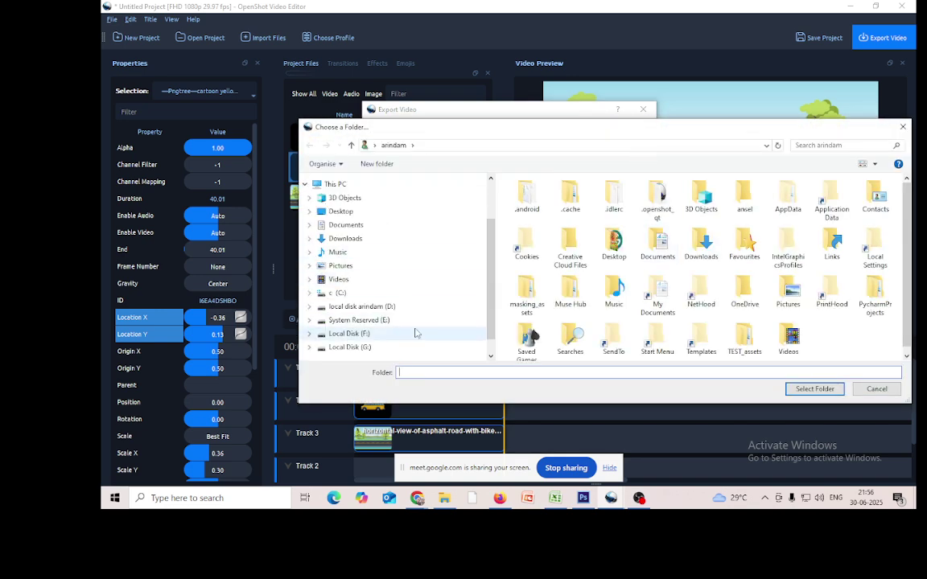
pyautogui.click(367, 337)
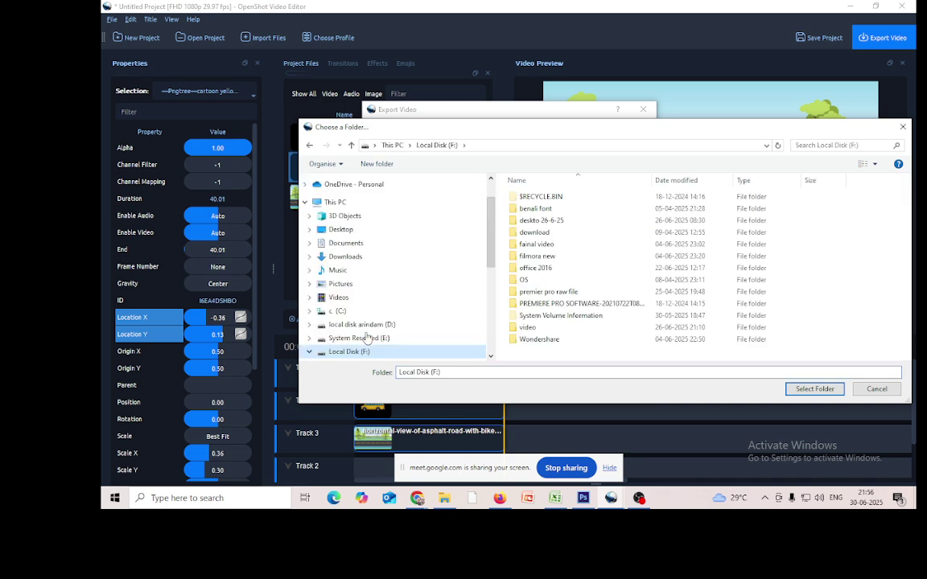
pyautogui.rightClick(873, 258)
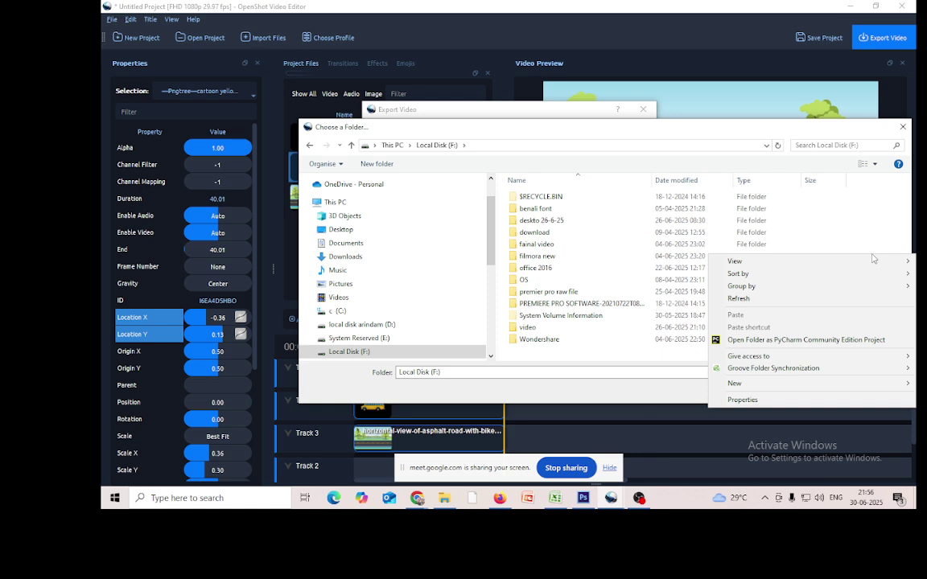
# - Switch to File Explorer, open DSE-A4-MULTI-2022-P (1).pdf from Downloads, examine its animation questions, and return to OpenShot
pyautogui.click(445, 499)
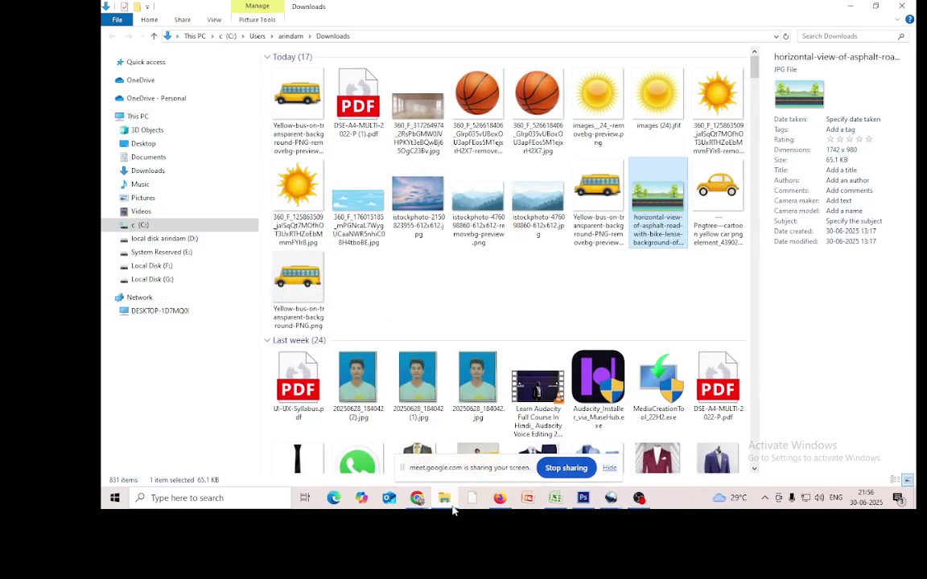
pyautogui.doubleClick(372, 112)
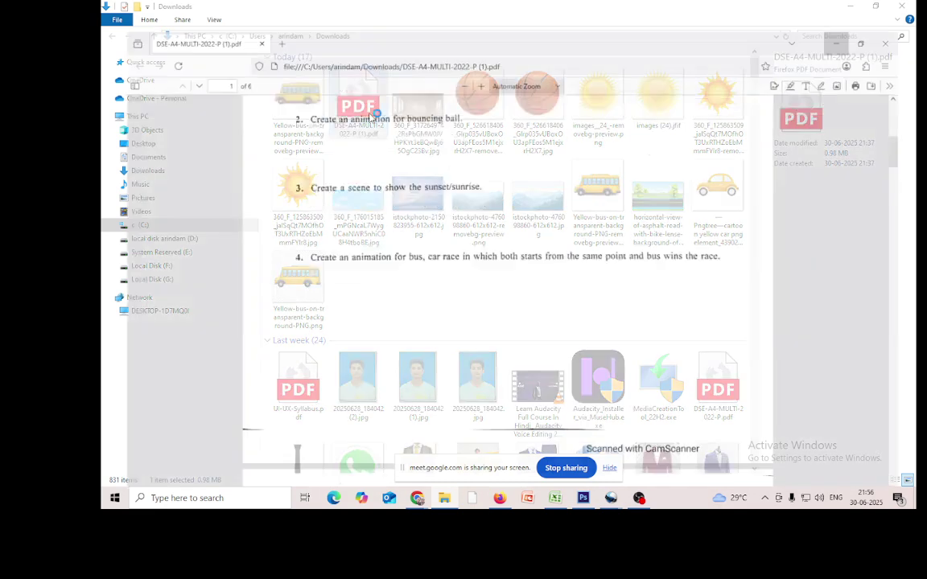
pyautogui.scroll(-5, 491, 350)
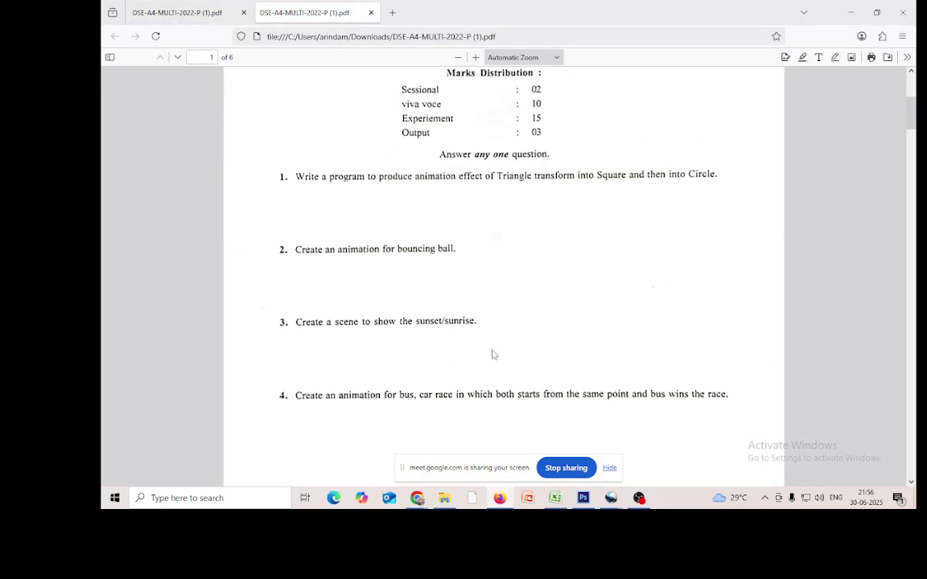
pyautogui.scroll(-3, 494, 355)
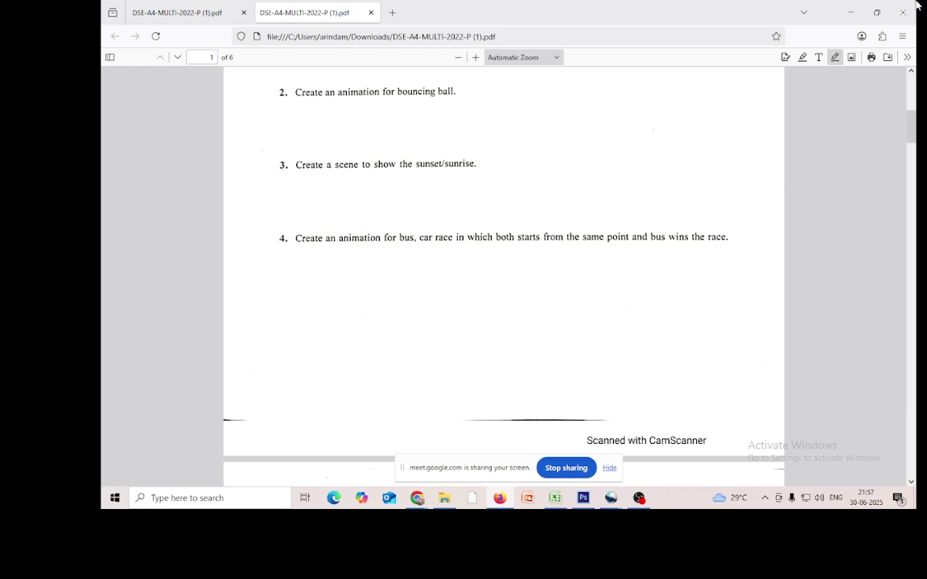
pyautogui.click(850, 12)
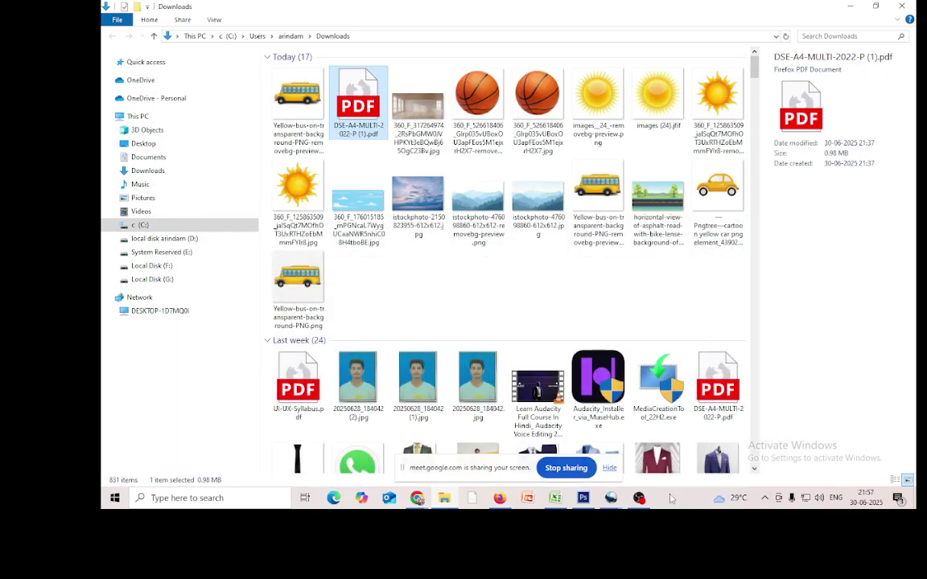
pyautogui.moveTo(611, 498)
pyautogui.click(604, 481)
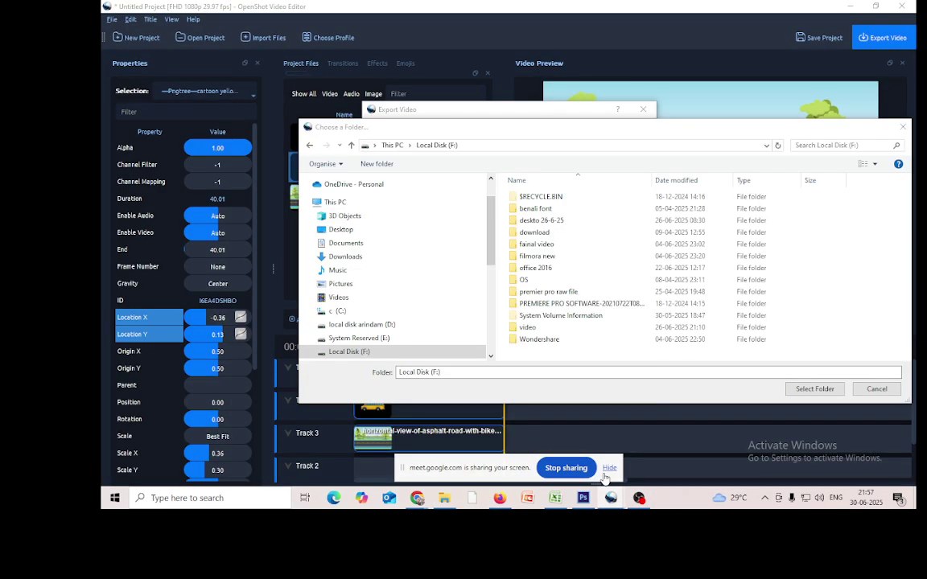
# - Create a folder named animation on Local Disk (F:) and choose it as the export folder
pyautogui.rightClick(850, 248)
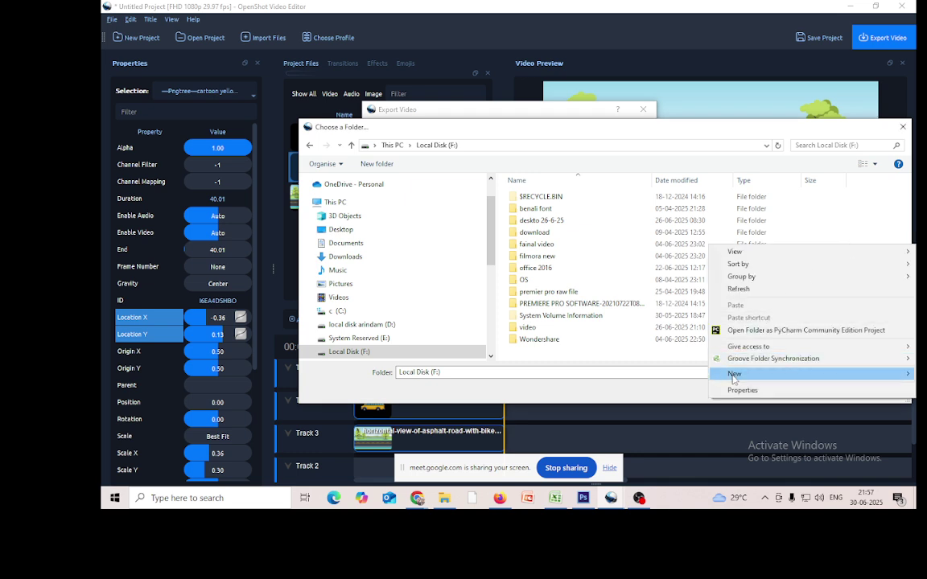
pyautogui.moveTo(734, 379)
pyautogui.click(563, 120)
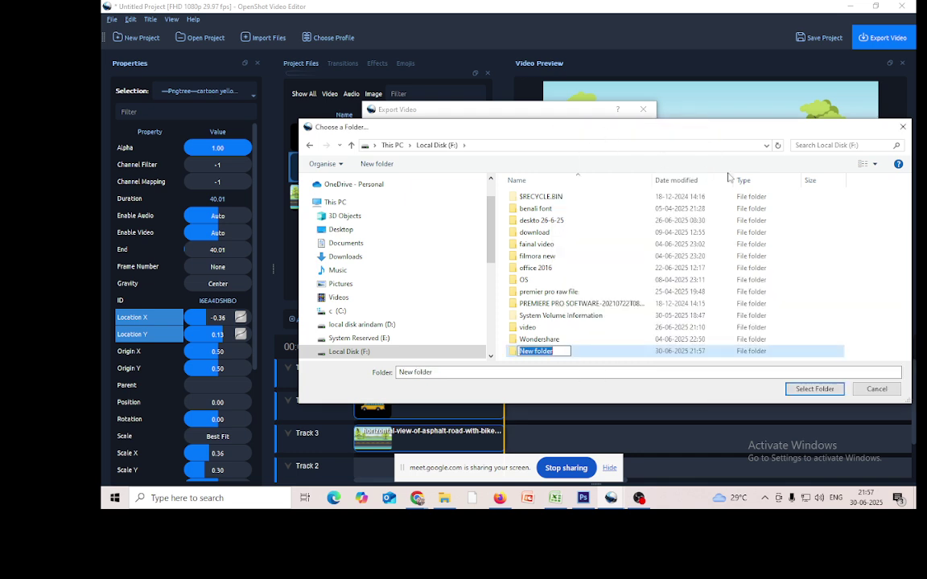
pyautogui.write('a')
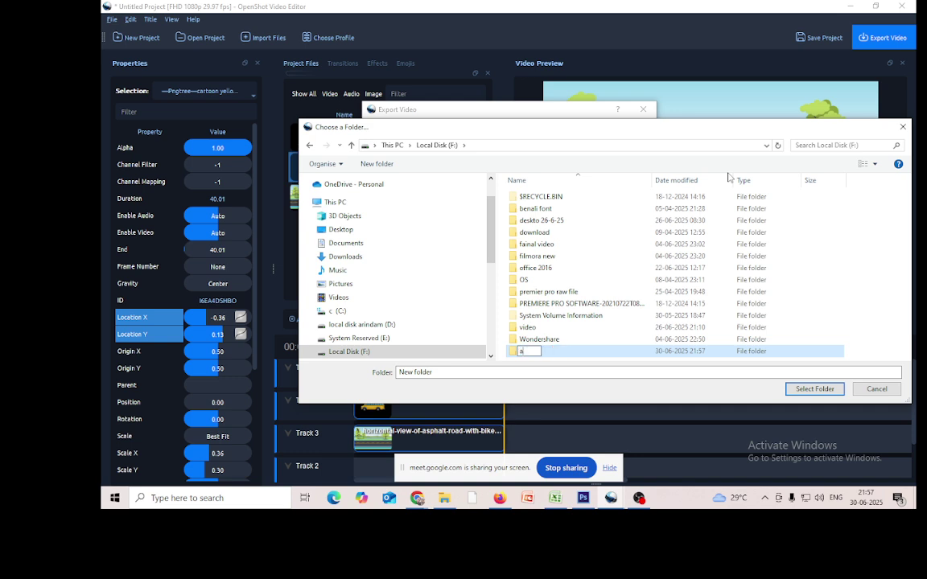
pyautogui.write('nimation')
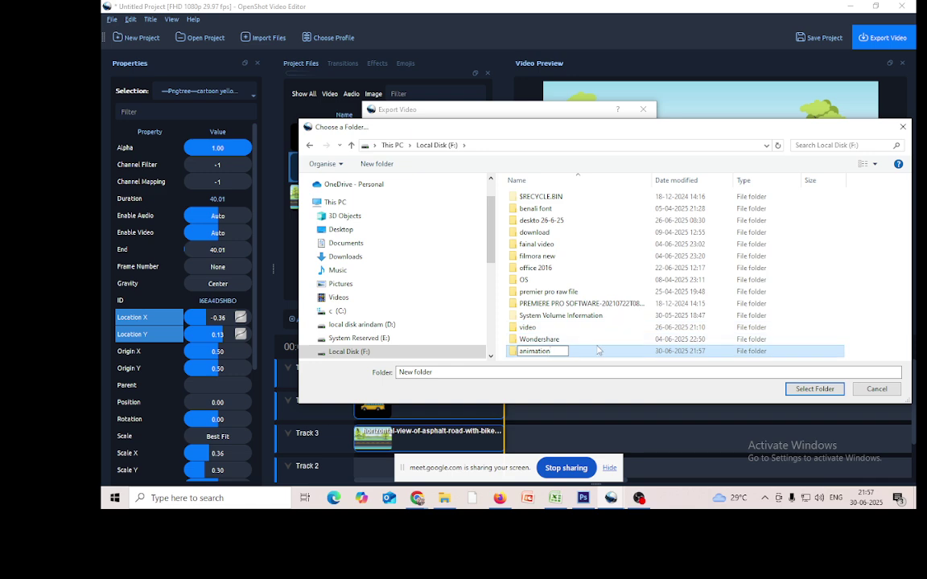
pyautogui.click(599, 351)
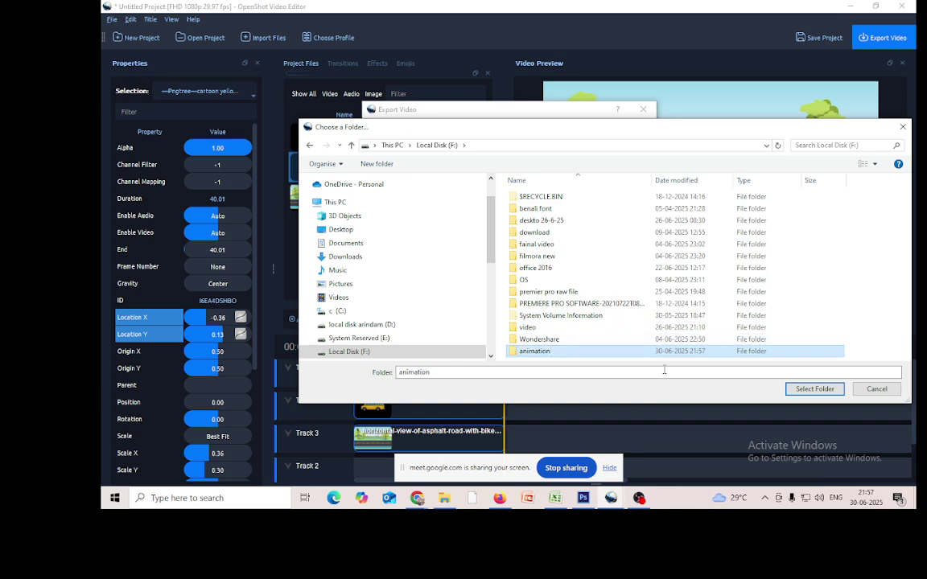
pyautogui.click(811, 389)
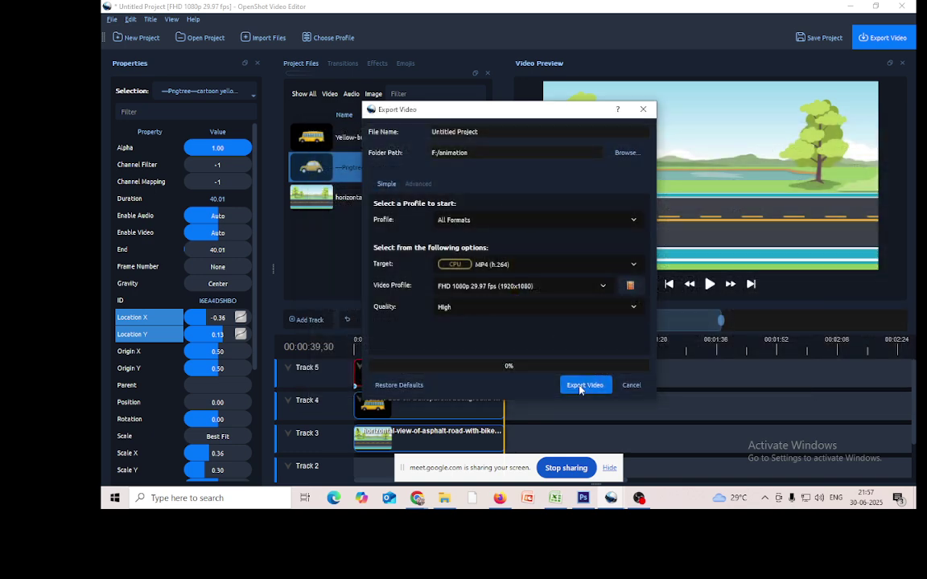
# - Check Local Disk (F:) in File Explorer for the animation folder, and export the video into it from OpenShot
pyautogui.click(445, 499)
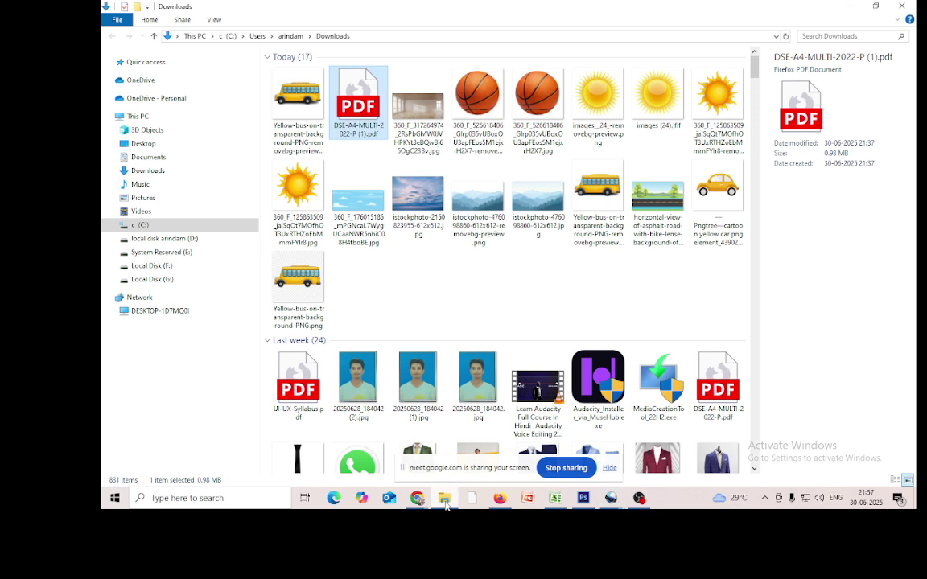
pyautogui.click(169, 268)
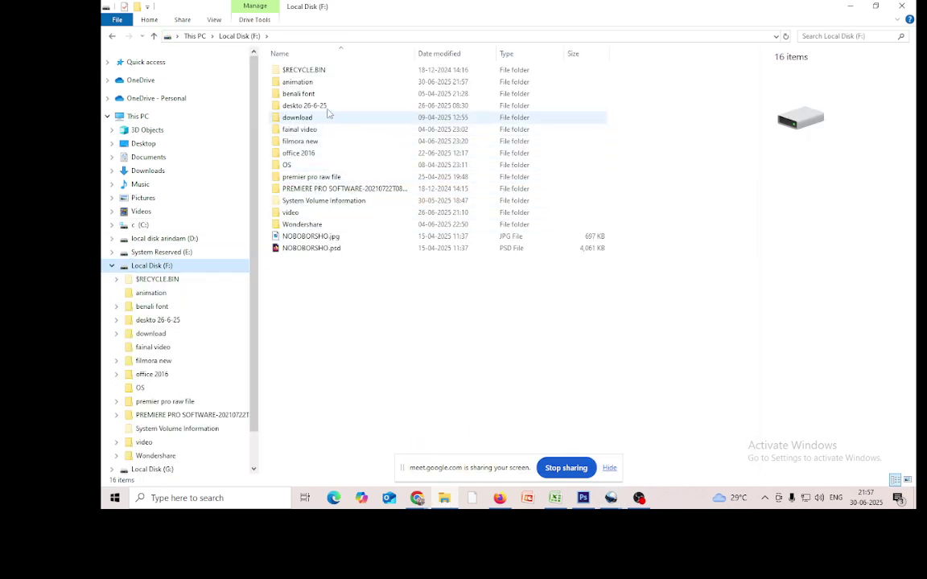
pyautogui.hotkey('alt', 'Tab')
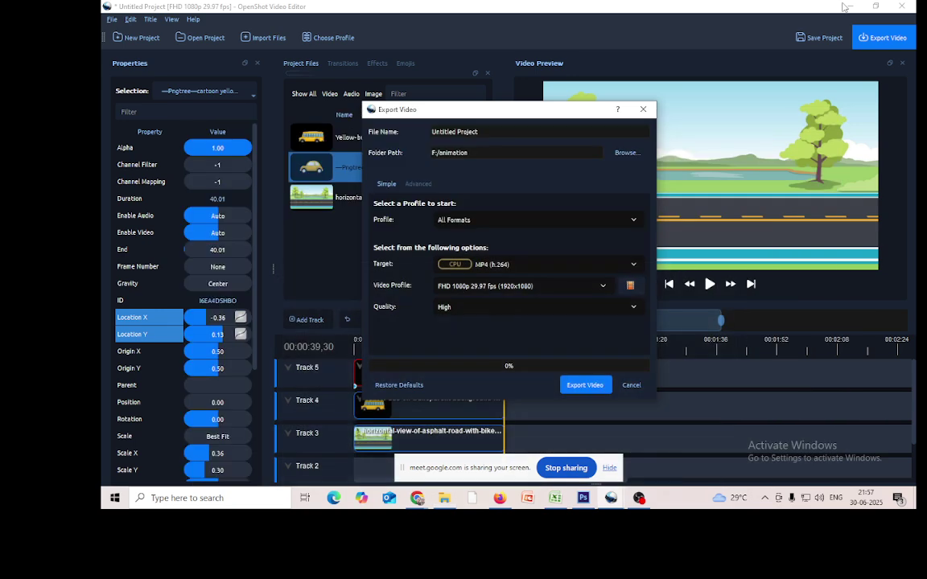
pyautogui.click(585, 386)
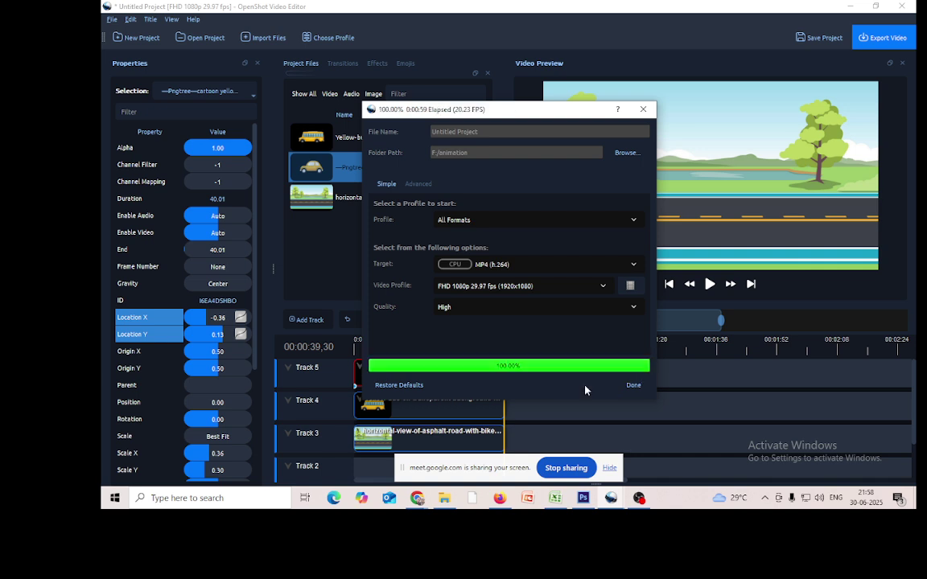
# - Switch to File Explorer, play Untitled Project.mp4 from the animation folder on drive F: in VLC, and minimize the player
pyautogui.click(440, 506)
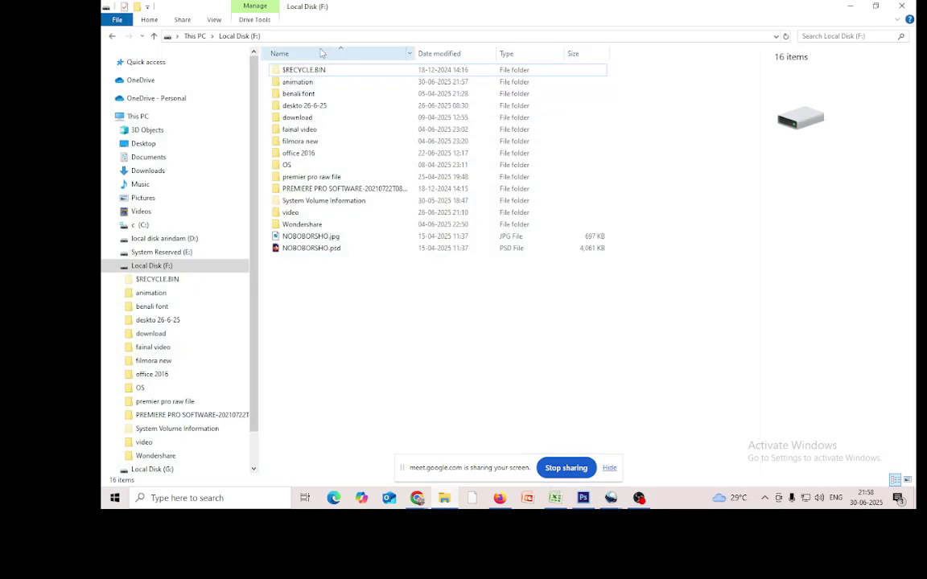
pyautogui.doubleClick(297, 81)
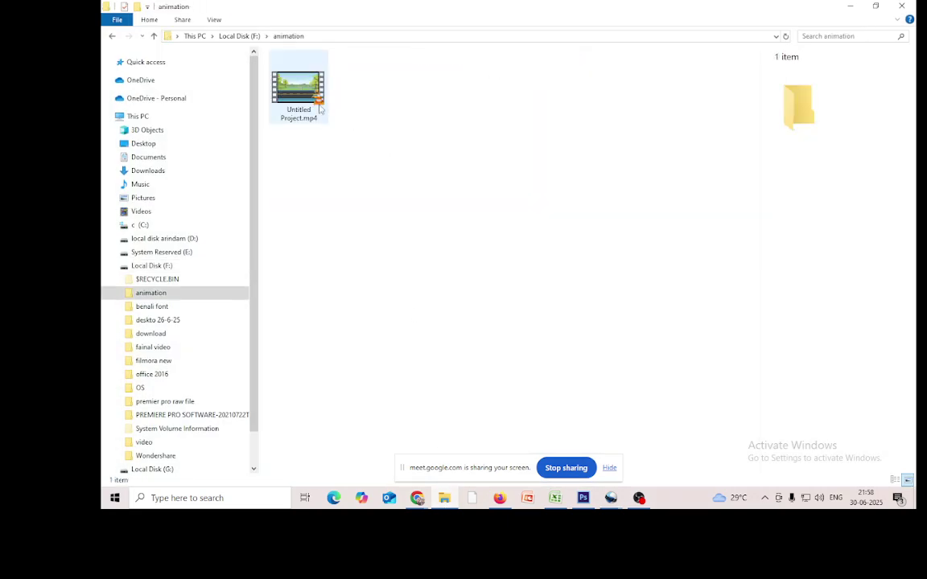
pyautogui.click(304, 97)
pyautogui.doubleClick(303, 97)
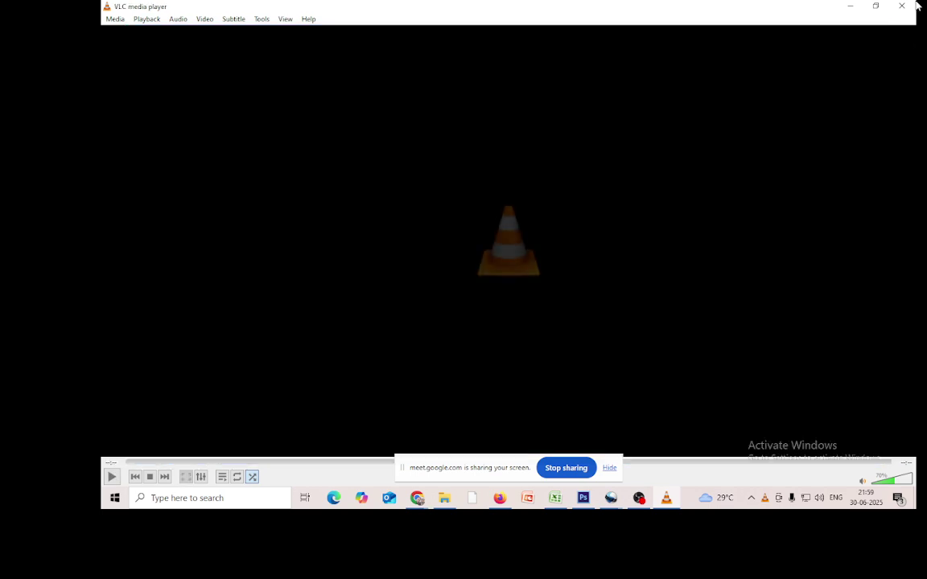
pyautogui.click(851, 6)
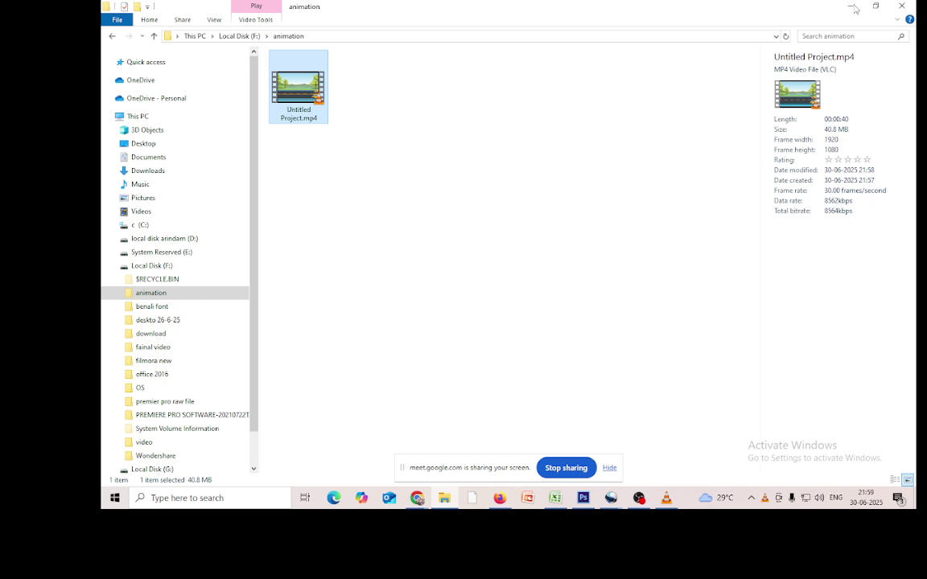
# - Switch to WhatsApp in Chrome and view the ball-bouncing and car-moving question images in the Multimedia Lab Sem-6 chat
pyautogui.moveTo(413, 499)
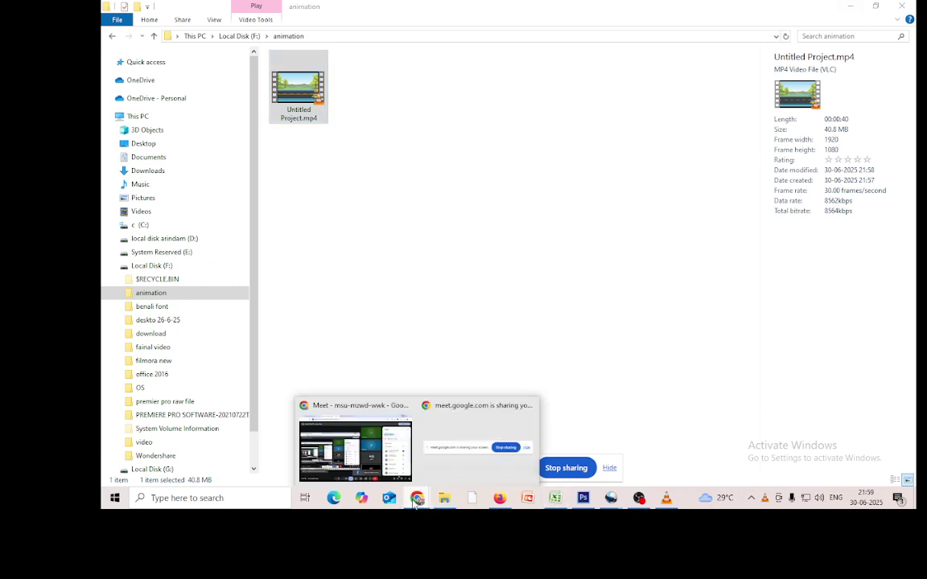
pyautogui.click(372, 455)
pyautogui.click(231, 7)
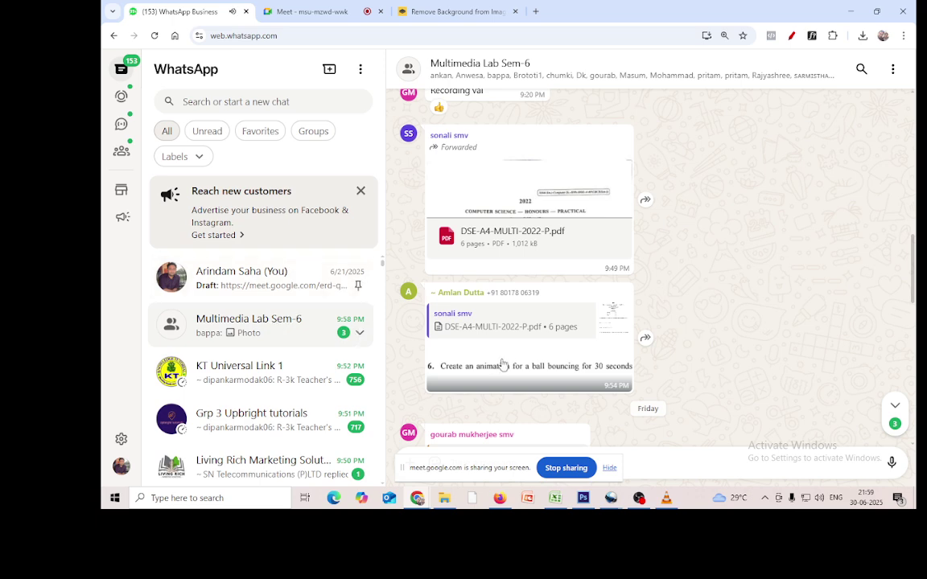
pyautogui.click(540, 375)
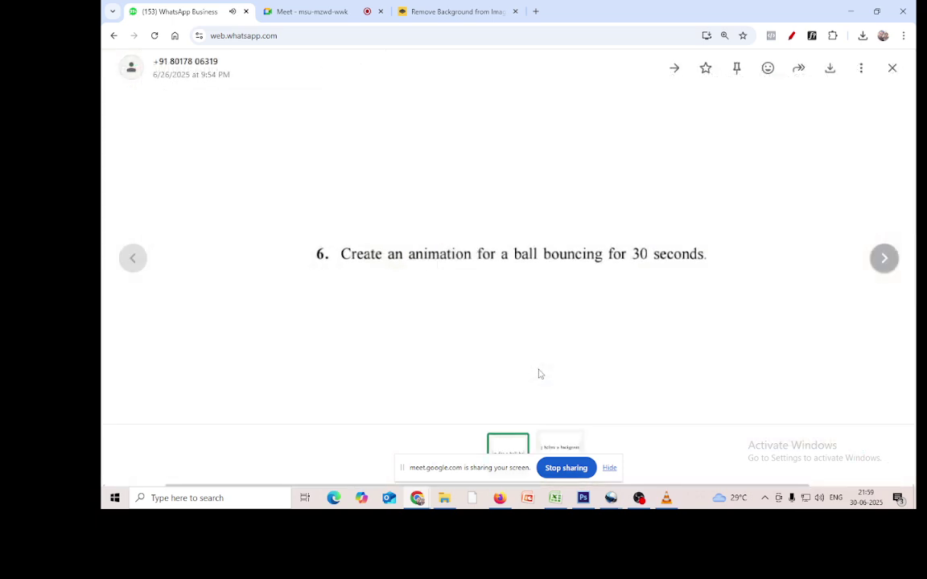
pyautogui.click(892, 69)
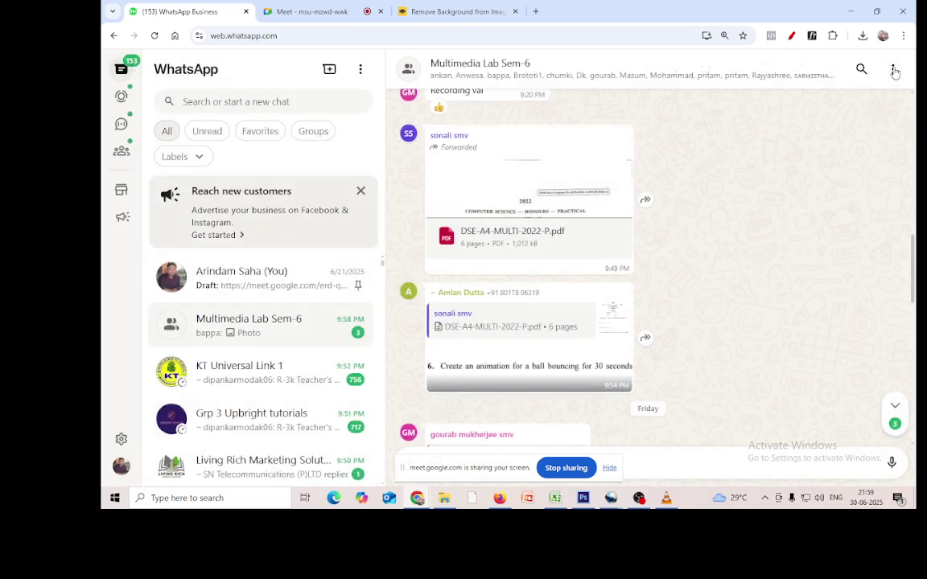
pyautogui.scroll(-4, 596, 347)
pyautogui.scroll(-5, 595, 362)
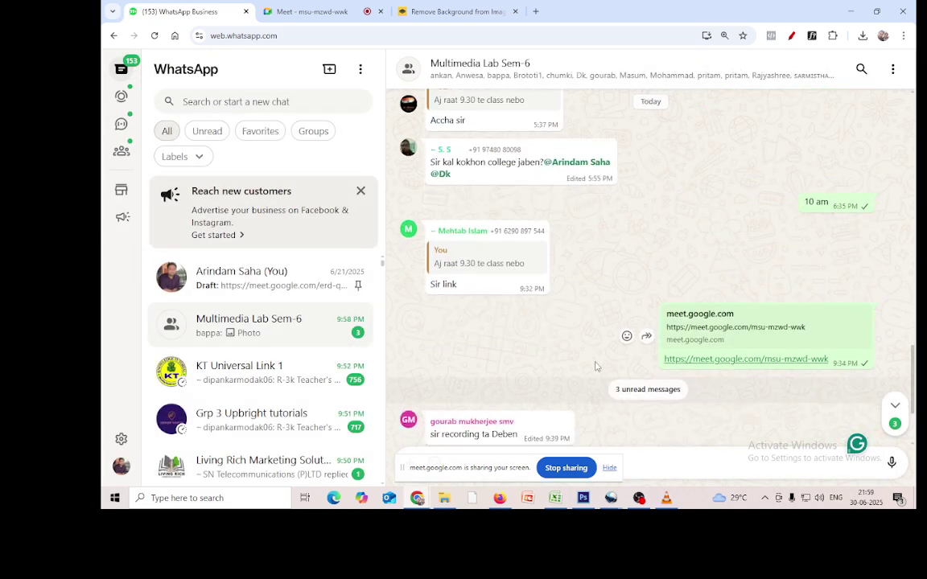
pyautogui.click(546, 398)
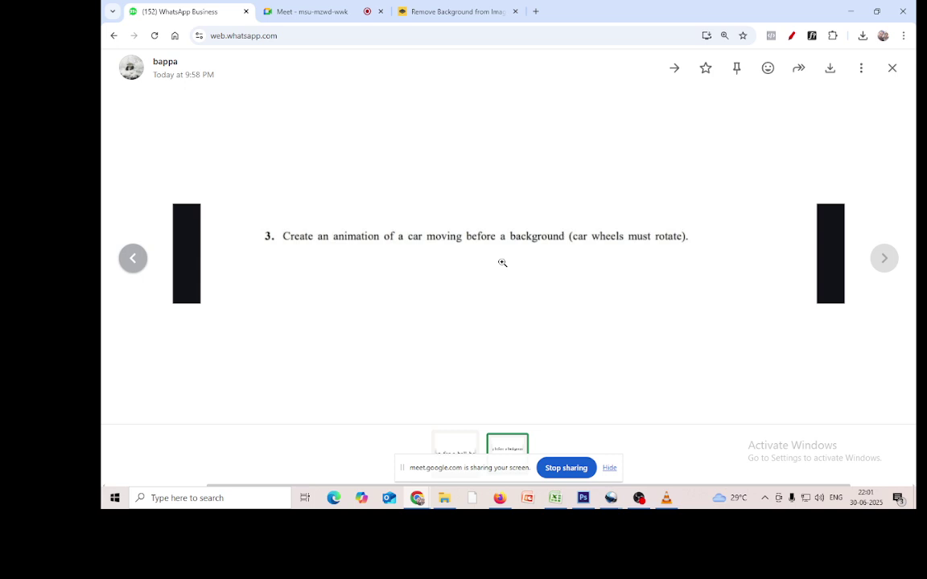
# - Minimize the browser and File Explorer, close the export dialog in OpenShot, and minimize OpenShot to reach the desktop
pyautogui.click(853, 13)
pyautogui.click(850, 10)
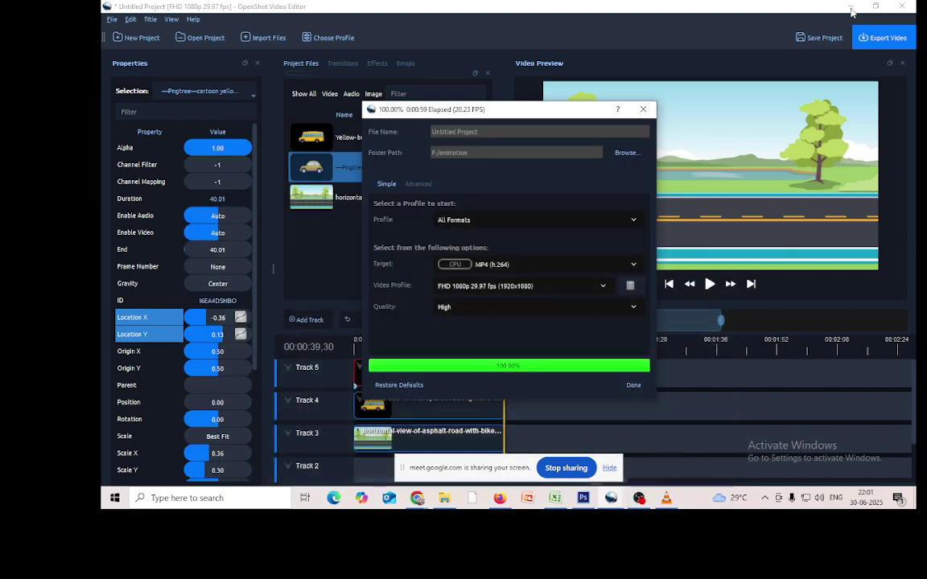
pyautogui.click(643, 108)
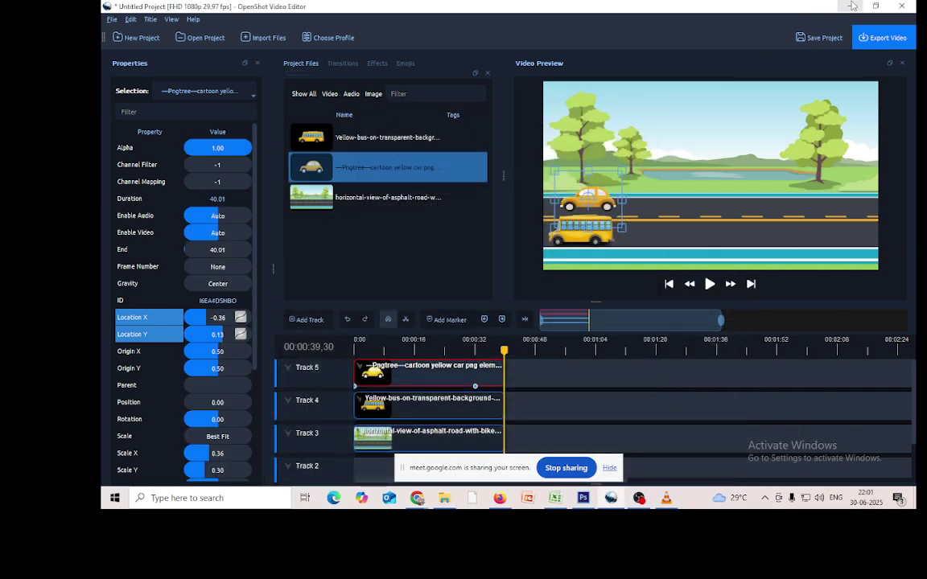
pyautogui.click(850, 6)
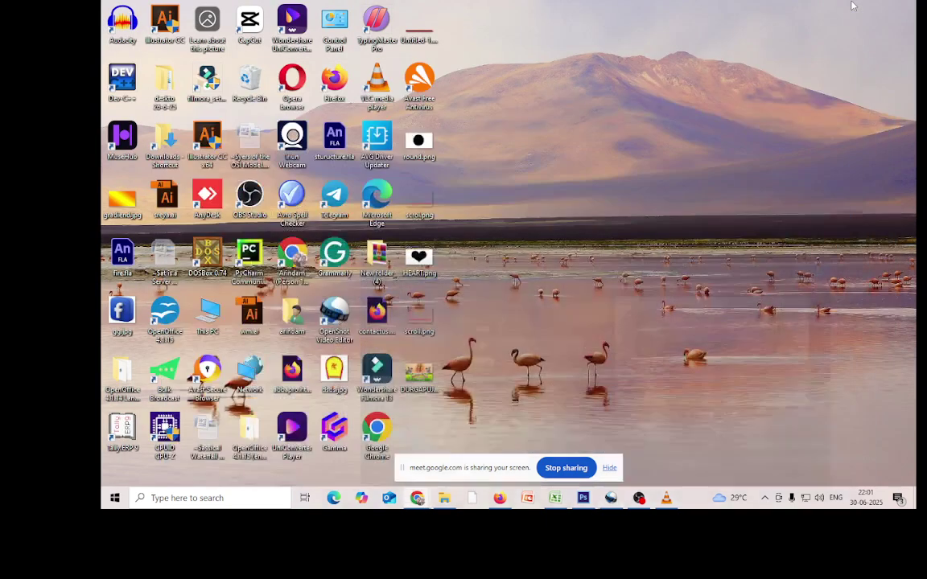
# - Switch to Photoshop and quit it without applying the basketball's transformation or saving the changes to the room image
pyautogui.click(582, 498)
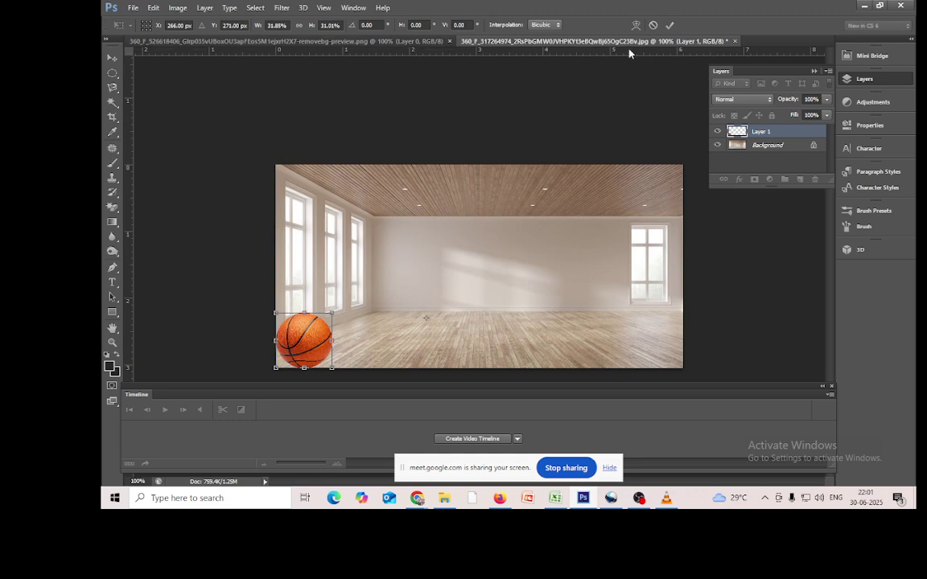
pyautogui.click(134, 8)
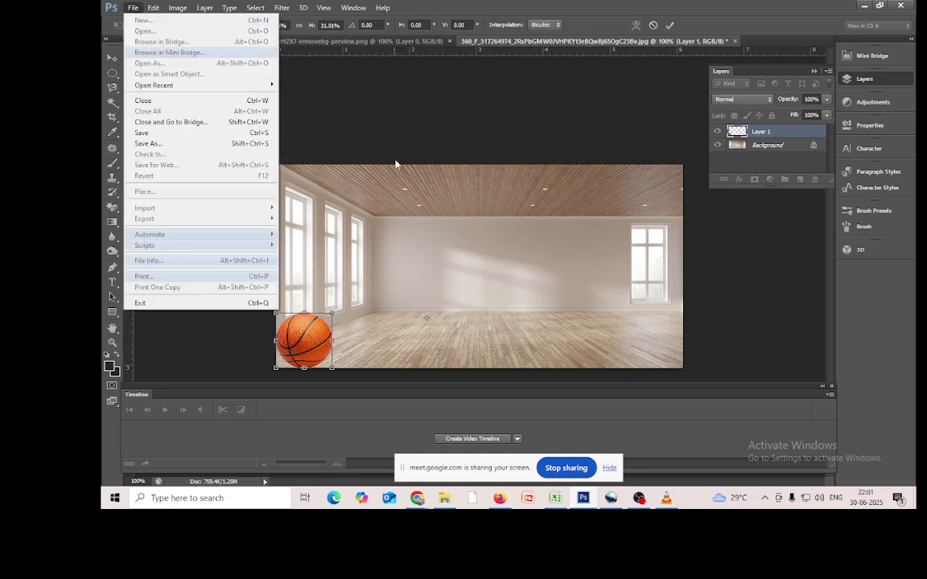
pyautogui.click(392, 137)
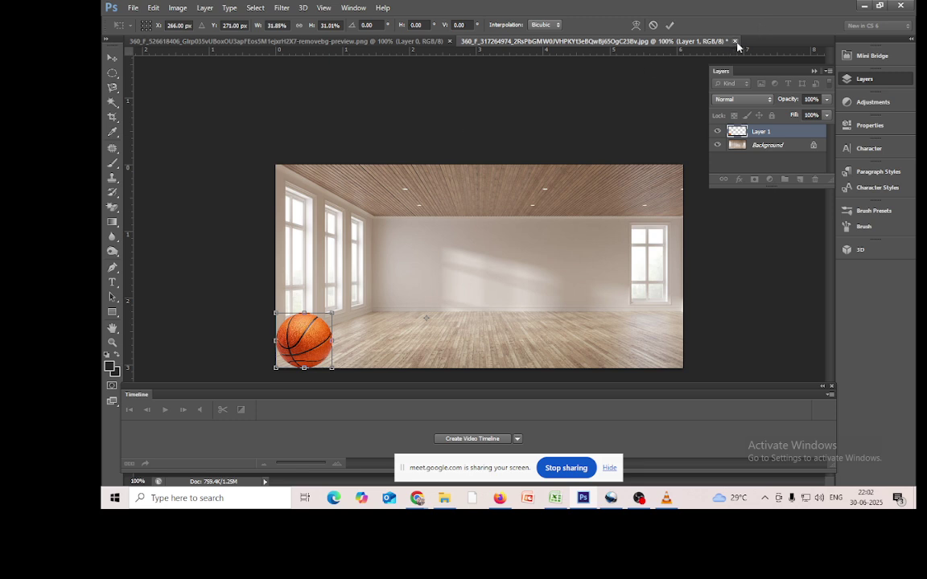
pyautogui.click(829, 71)
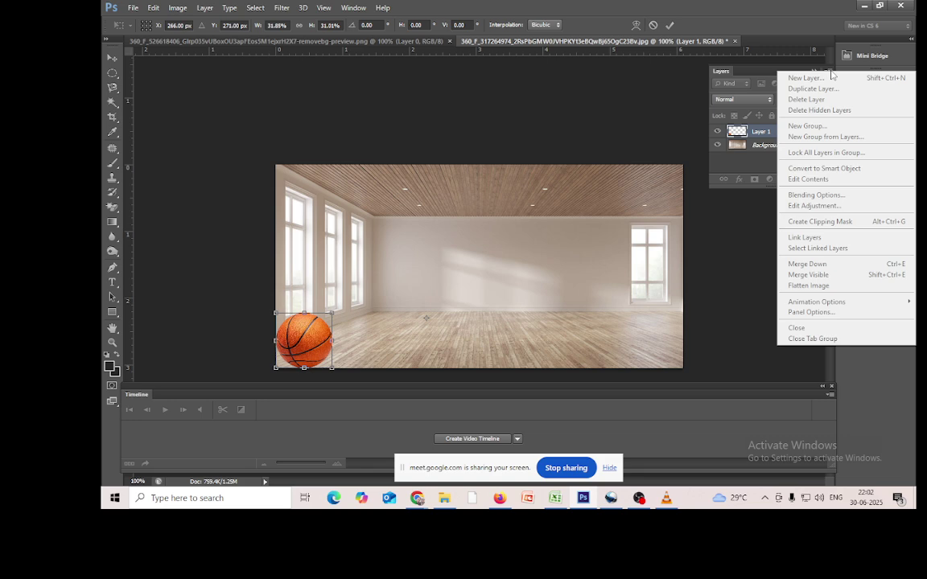
pyautogui.click(901, 6)
pyautogui.click(901, 5)
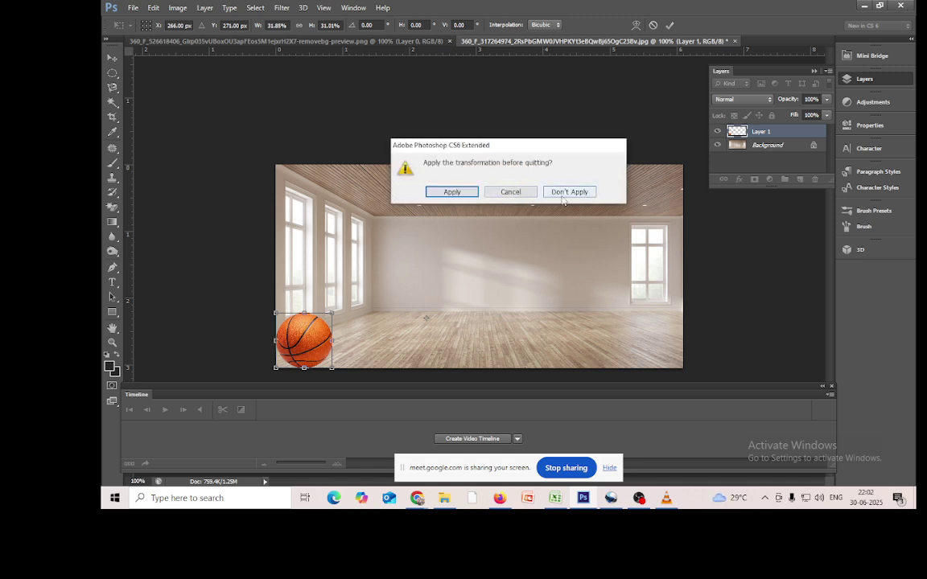
pyautogui.click(564, 196)
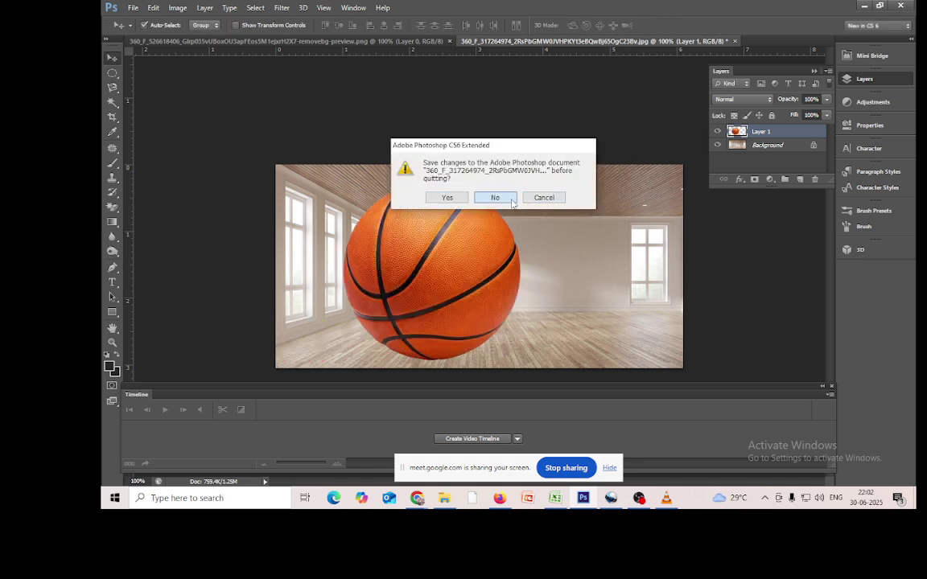
pyautogui.click(496, 198)
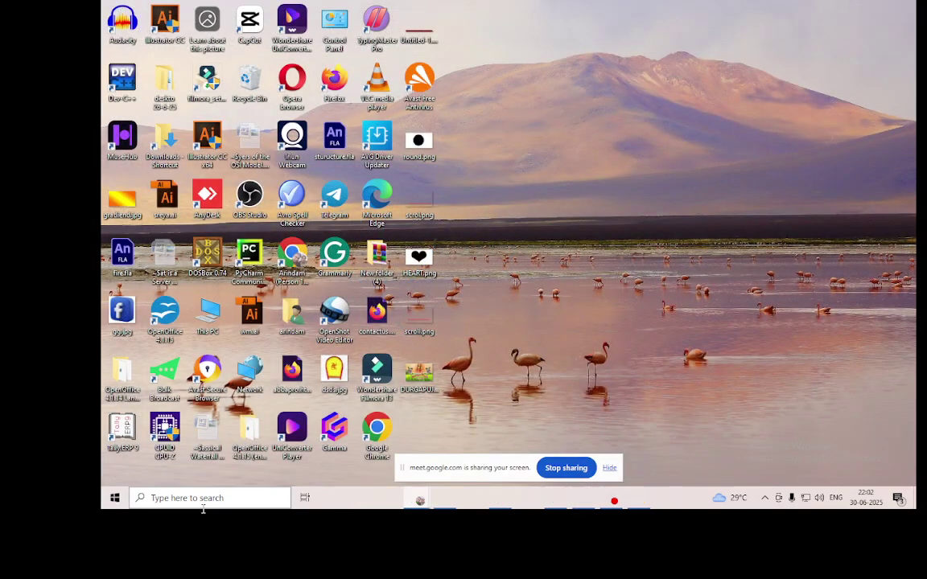
# - Try to relaunch Adobe Photoshop CS6 from the recent Windows searches
pyautogui.click(203, 505)
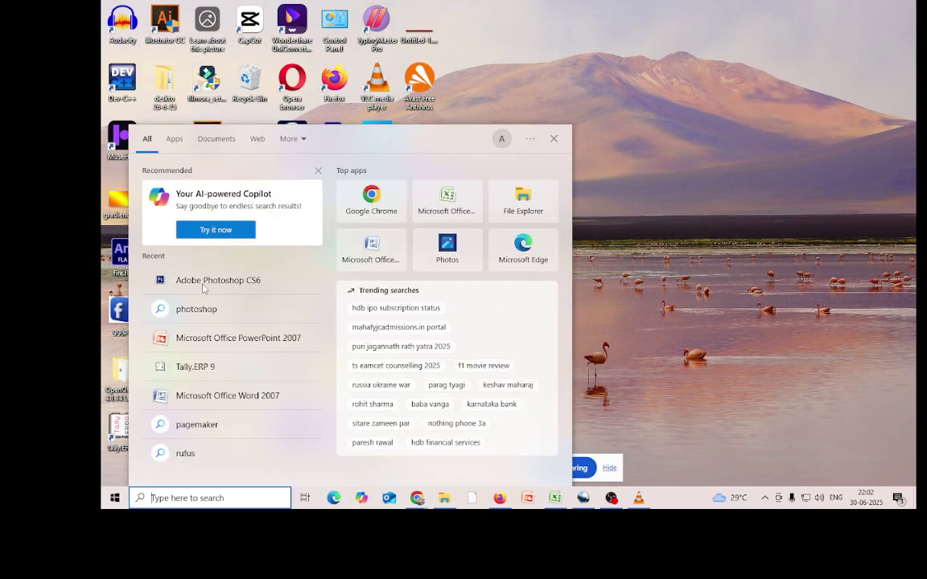
pyautogui.click(203, 283)
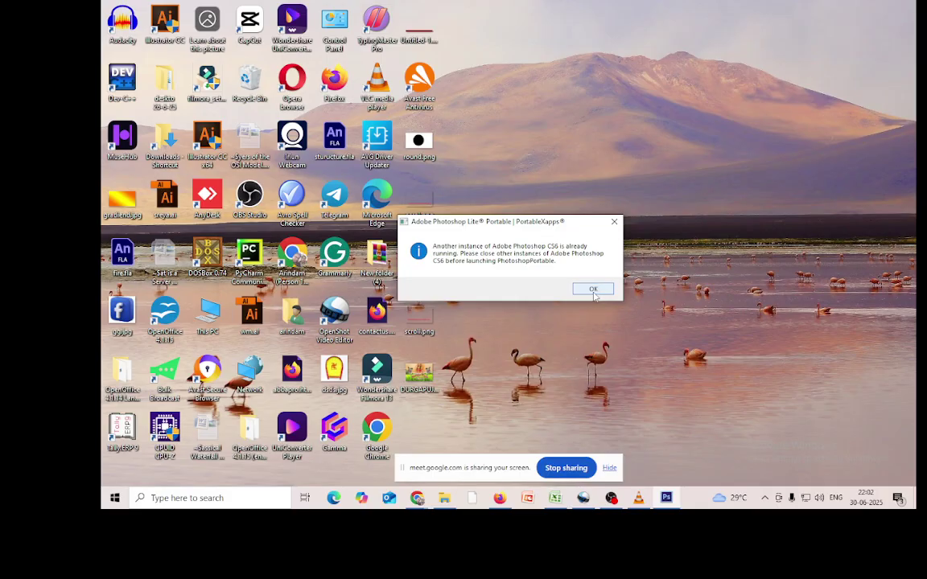
pyautogui.click(594, 290)
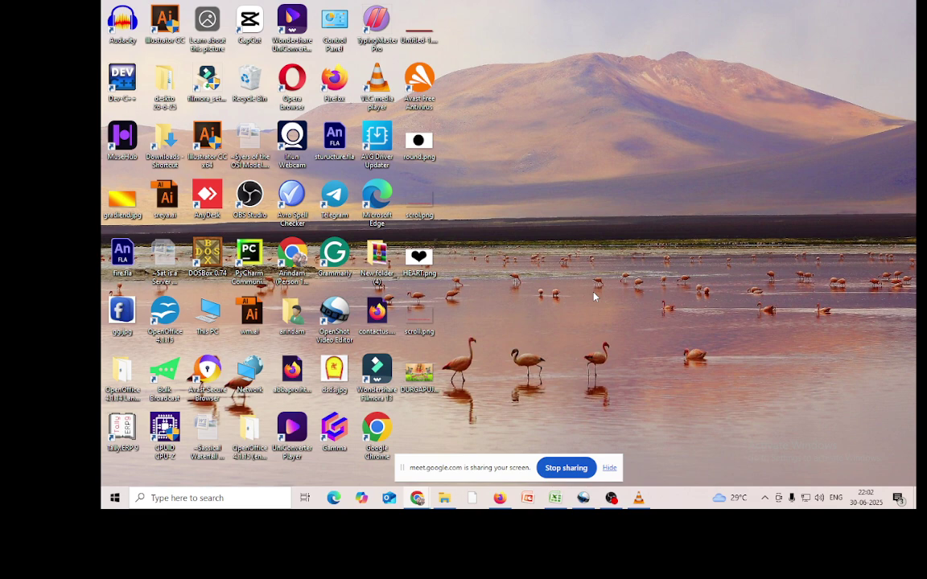
# - Return to WhatsApp in Chrome, close the question image, and download DSE-A4-MULTI-2022-P.pdf from the Multimedia Lab Sem-6 chat
pyautogui.click(583, 499)
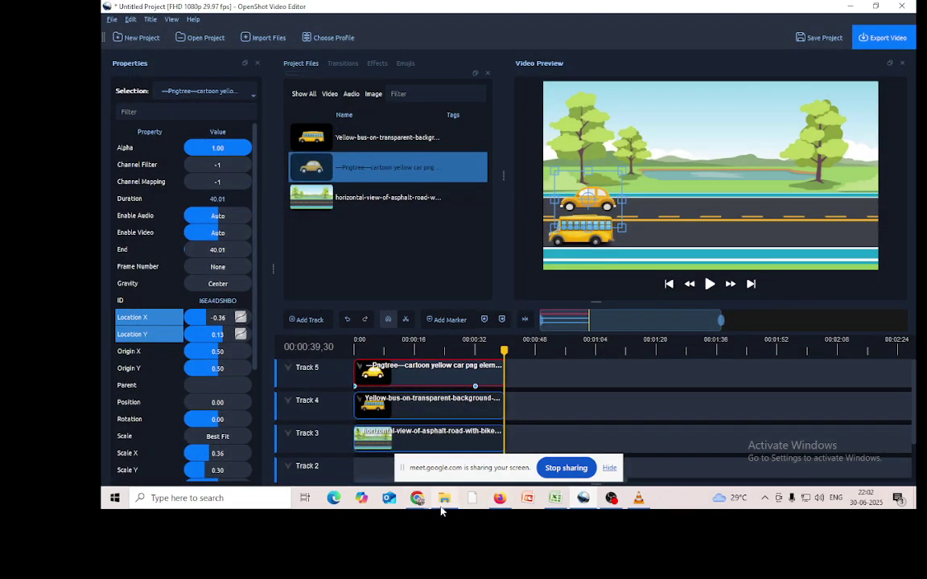
pyautogui.moveTo(422, 507)
pyautogui.click(351, 459)
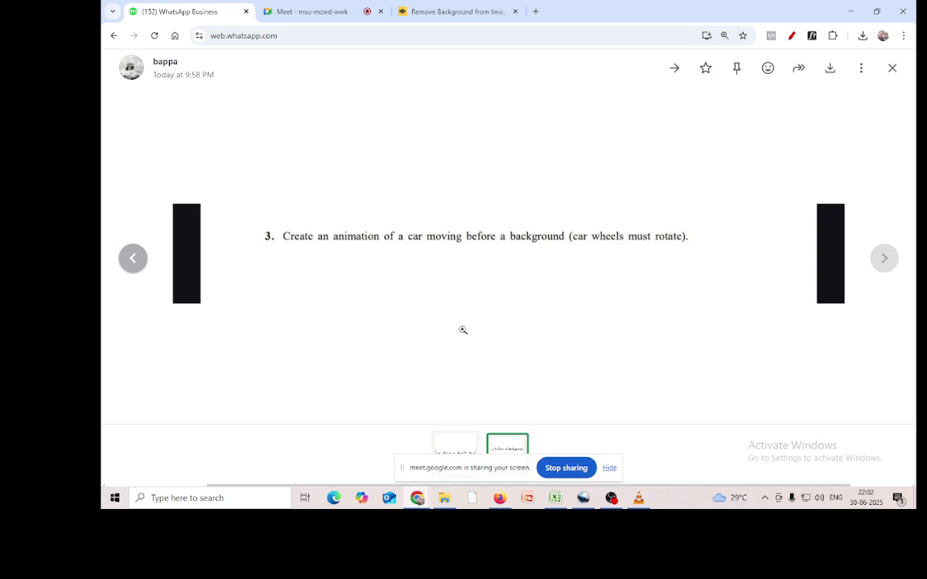
pyautogui.click(892, 67)
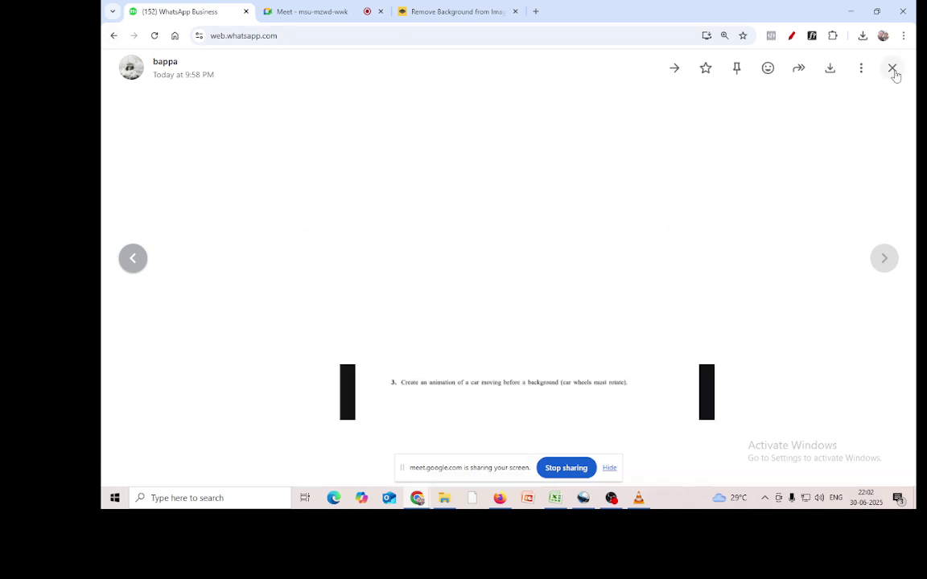
pyautogui.scroll(10, 503, 298)
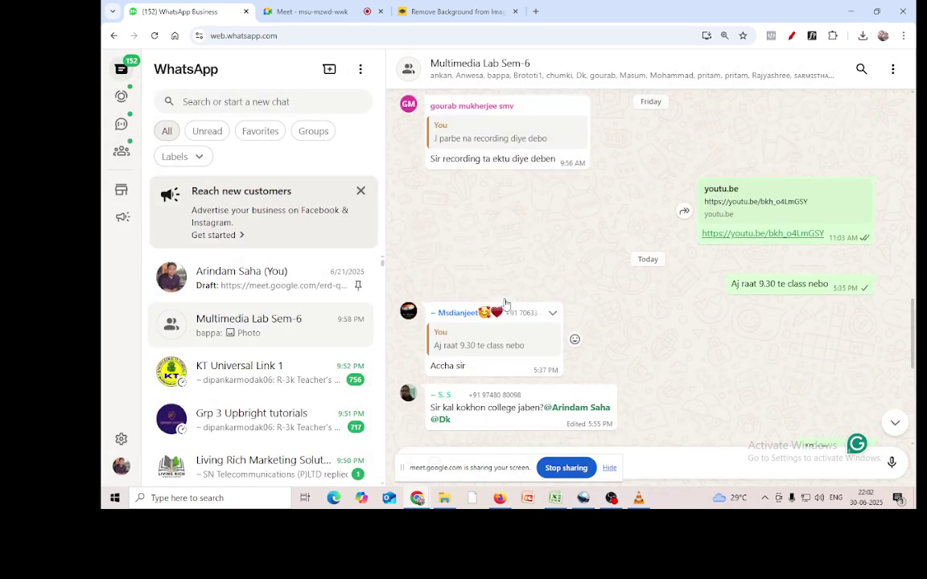
pyautogui.scroll(2, 504, 305)
pyautogui.scroll(2, 505, 301)
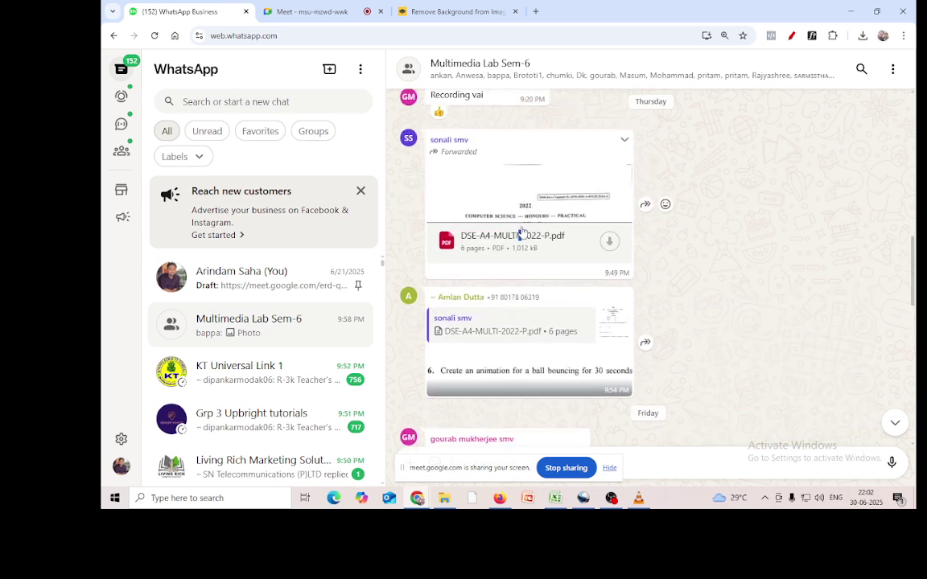
pyautogui.moveTo(521, 235); pyautogui.dragTo(518, 235)
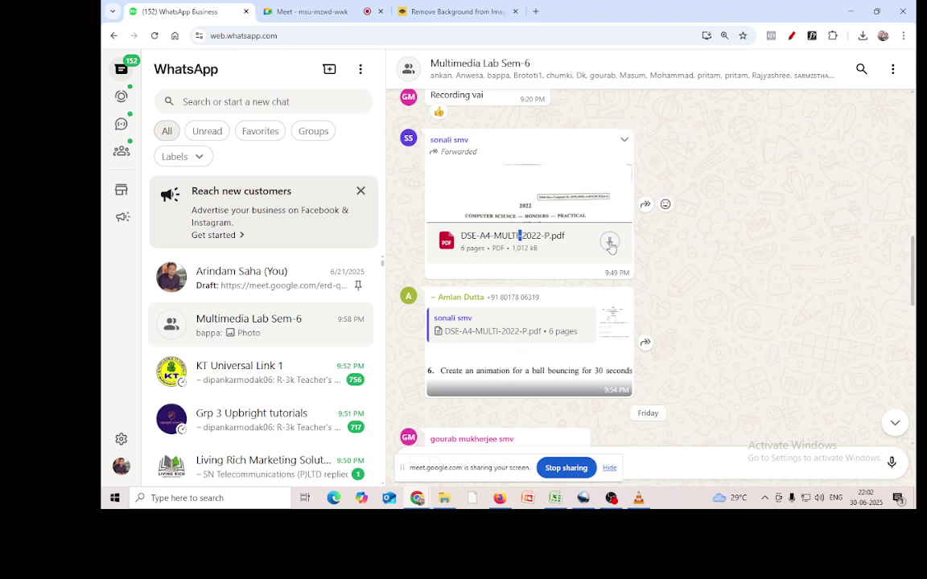
pyautogui.click(610, 243)
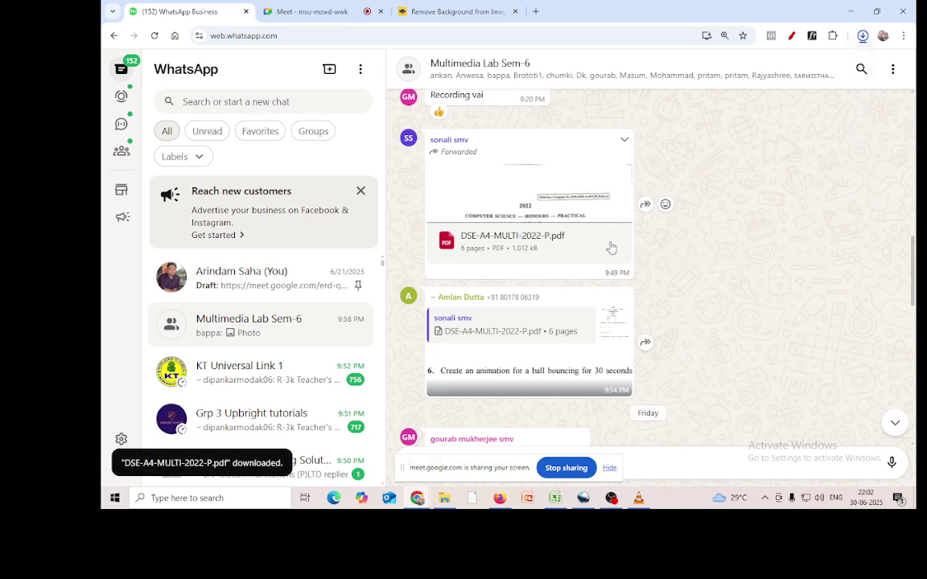
# - Open DSE-A4-MULTI-2022-P (2).pdf from the Downloads folder and examine the Set 1 animation questions
pyautogui.click(833, 63)
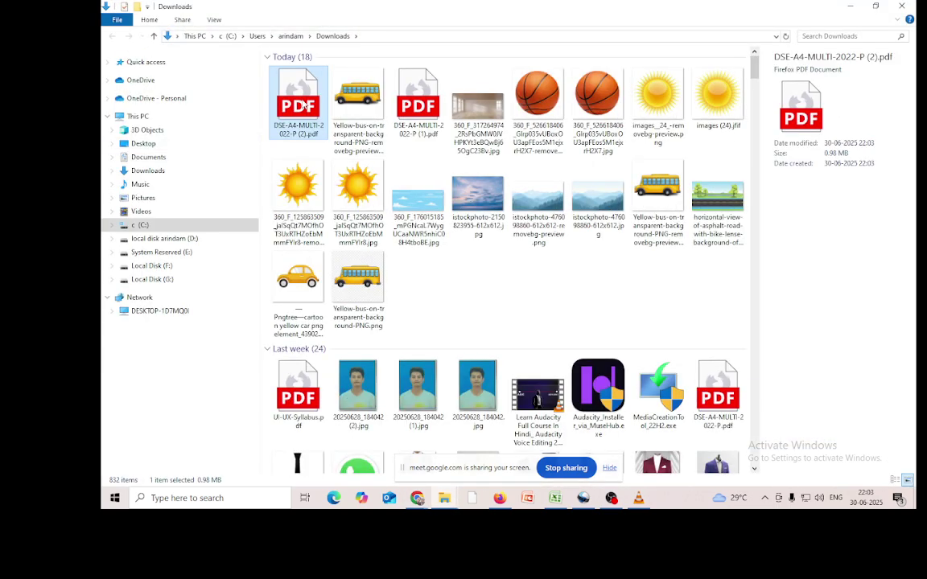
pyautogui.doubleClick(279, 90)
pyautogui.scroll(-5, 479, 255)
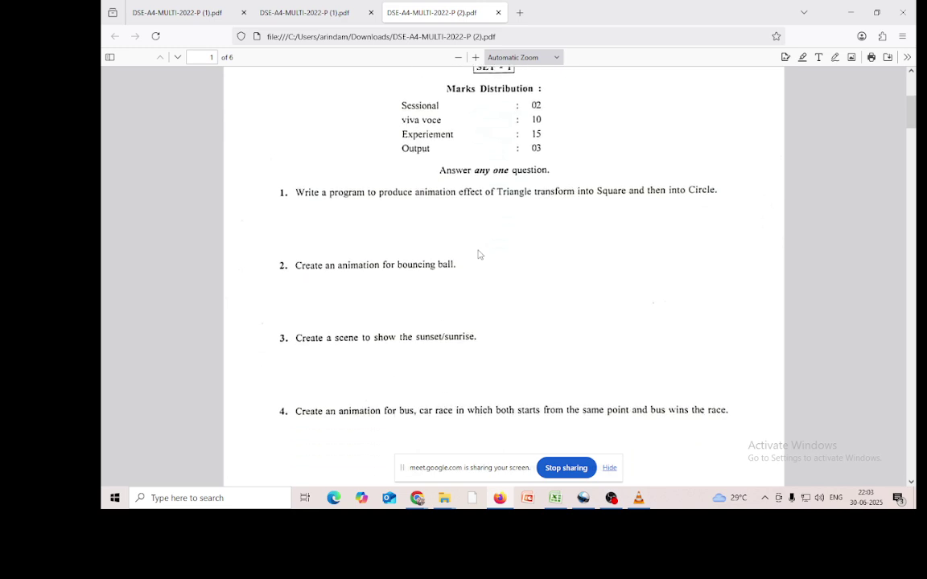
# - Switch to OpenShot and start a new project without saving the changes to the race project
pyautogui.click(583, 499)
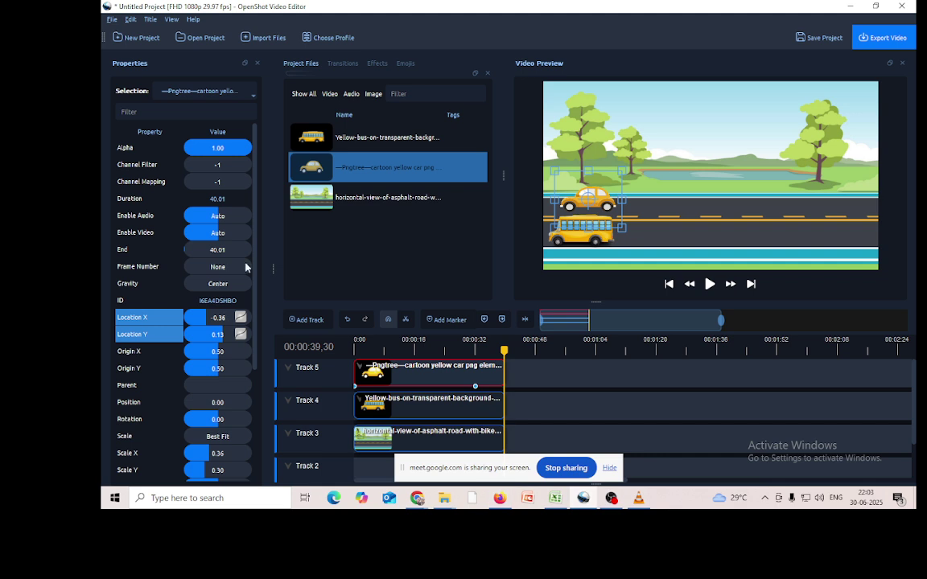
pyautogui.click(110, 20)
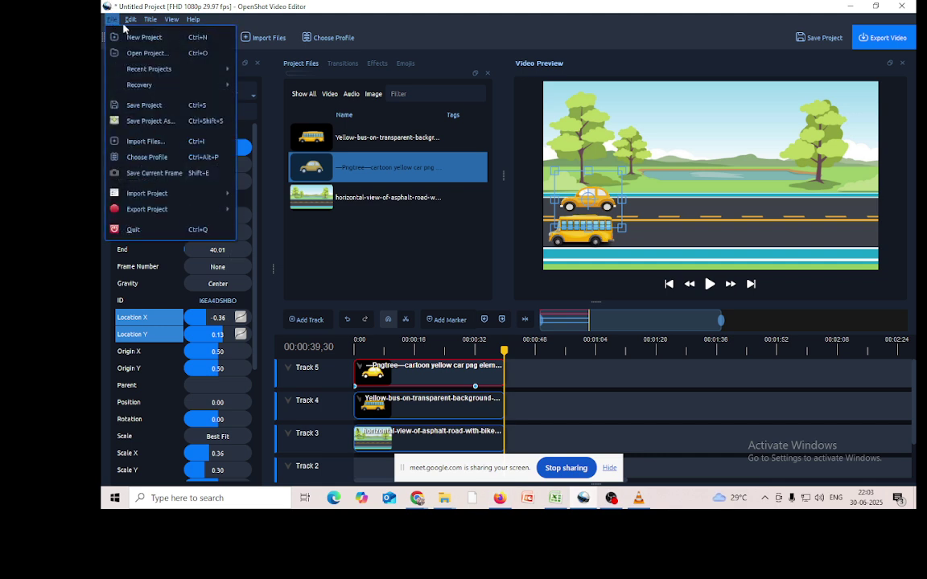
pyautogui.click(110, 38)
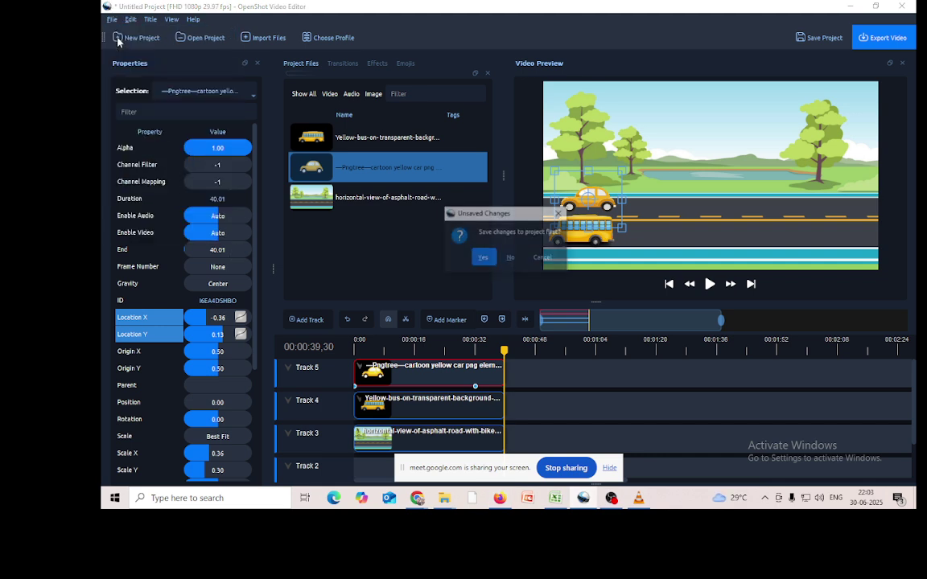
pyautogui.click(508, 258)
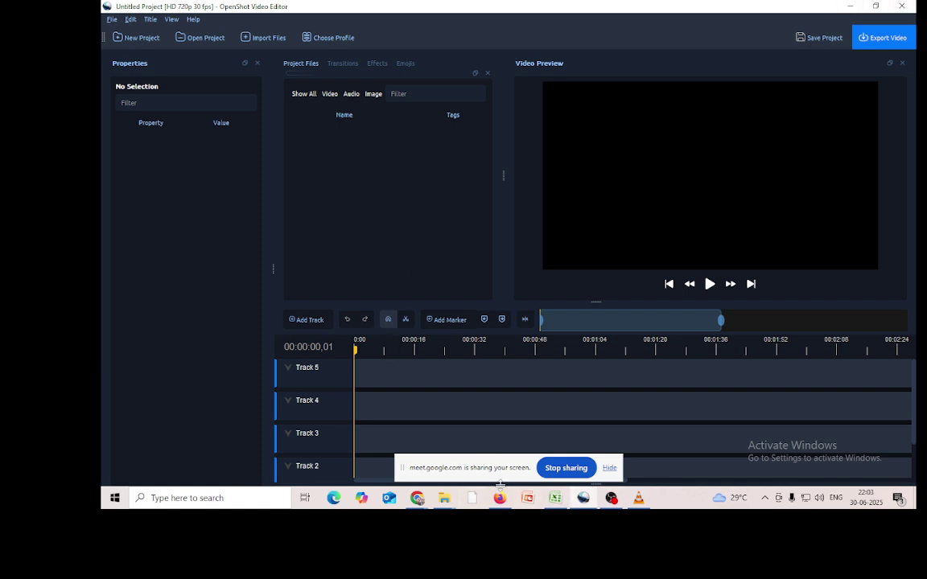
pyautogui.moveTo(444, 498)
pyautogui.click(516, 451)
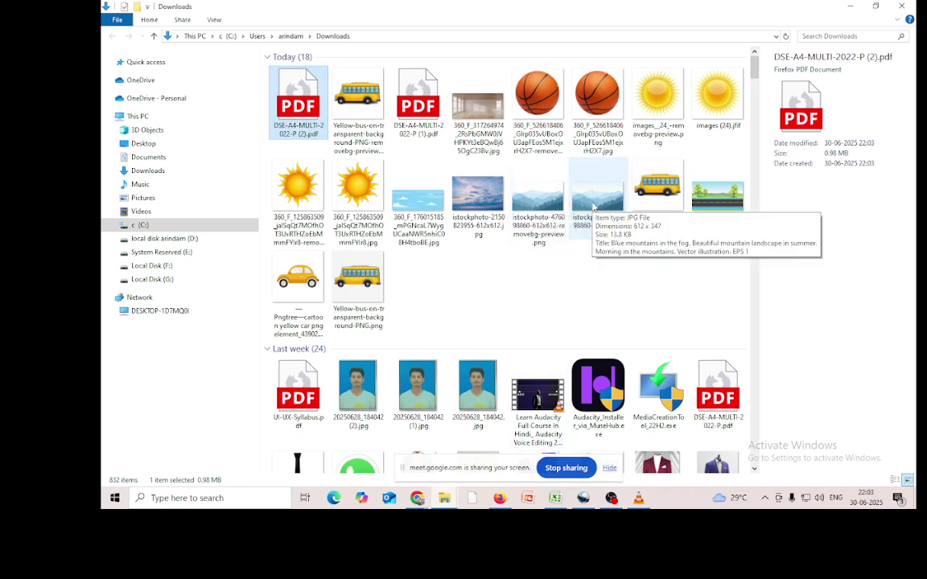
pyautogui.click(598, 208)
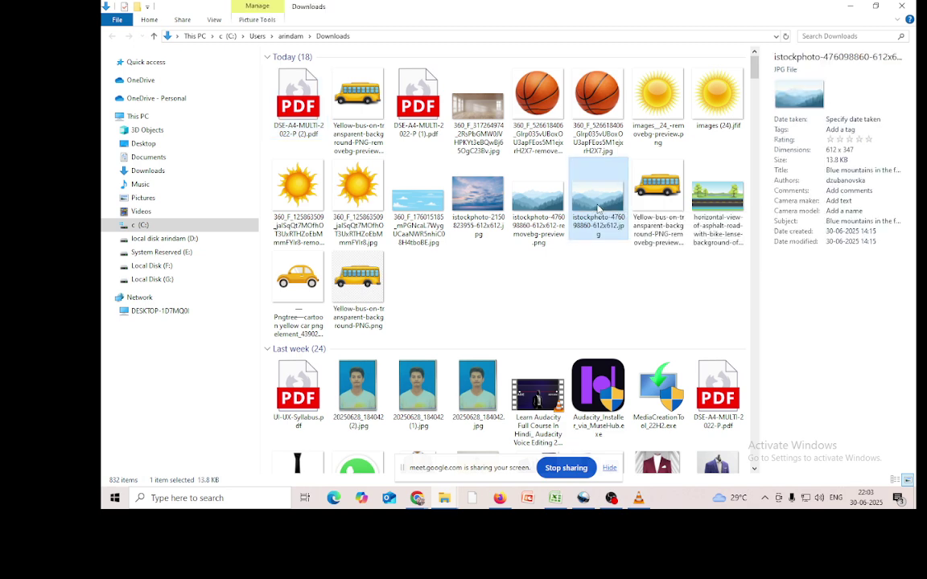
pyautogui.doubleClick(598, 206)
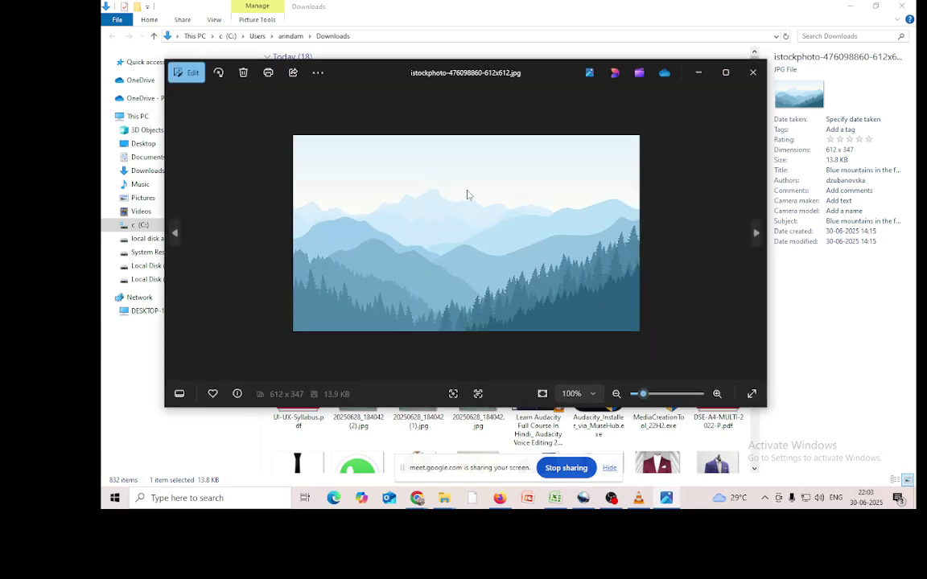
pyautogui.click(753, 73)
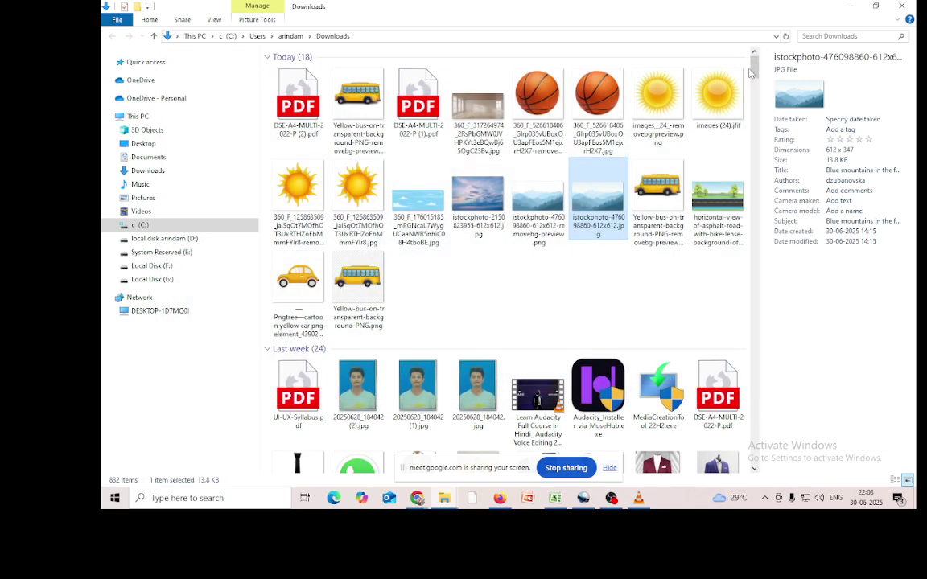
pyautogui.moveTo(541, 197); pyautogui.dragTo(395, 256)
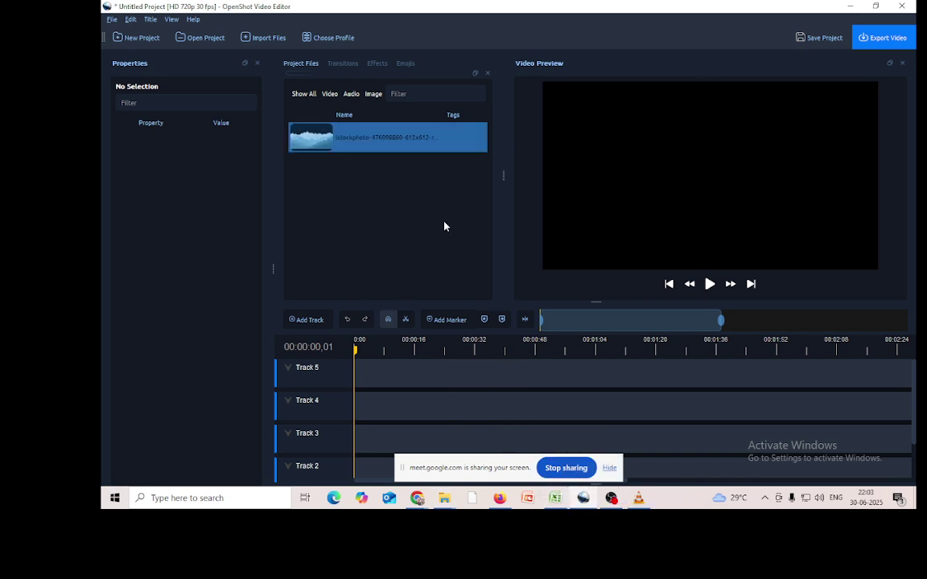
pyautogui.moveTo(369, 139); pyautogui.dragTo(320, 416)
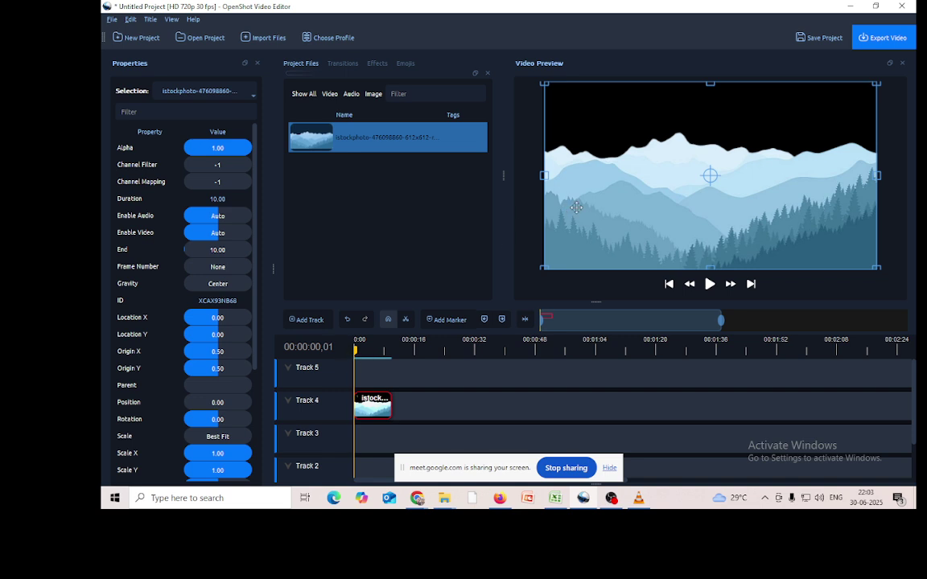
pyautogui.moveTo(538, 273)
pyautogui.mouseDown()
pyautogui.moveTo(514, 291)
pyautogui.moveTo(528, 289)
pyautogui.mouseUp()
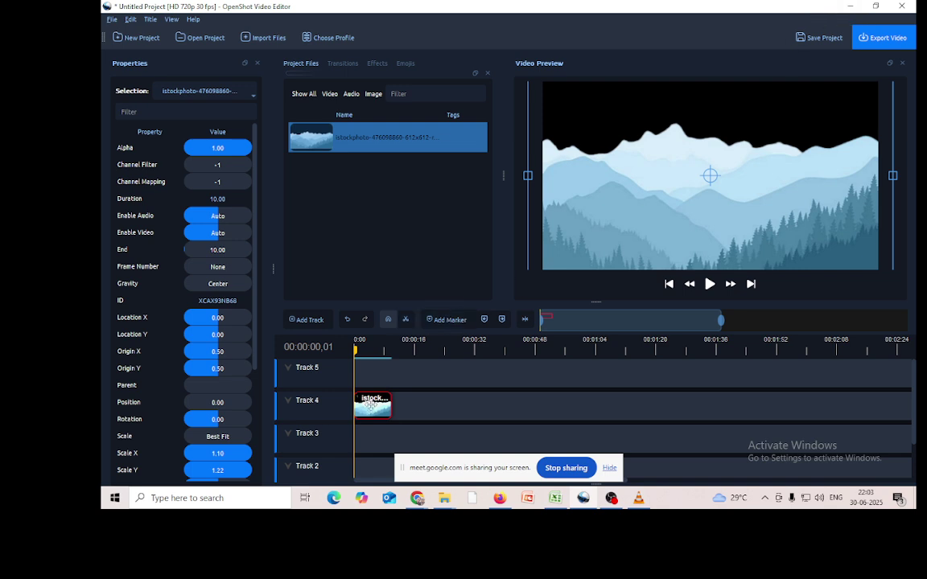
pyautogui.moveTo(371, 405); pyautogui.dragTo(371, 372)
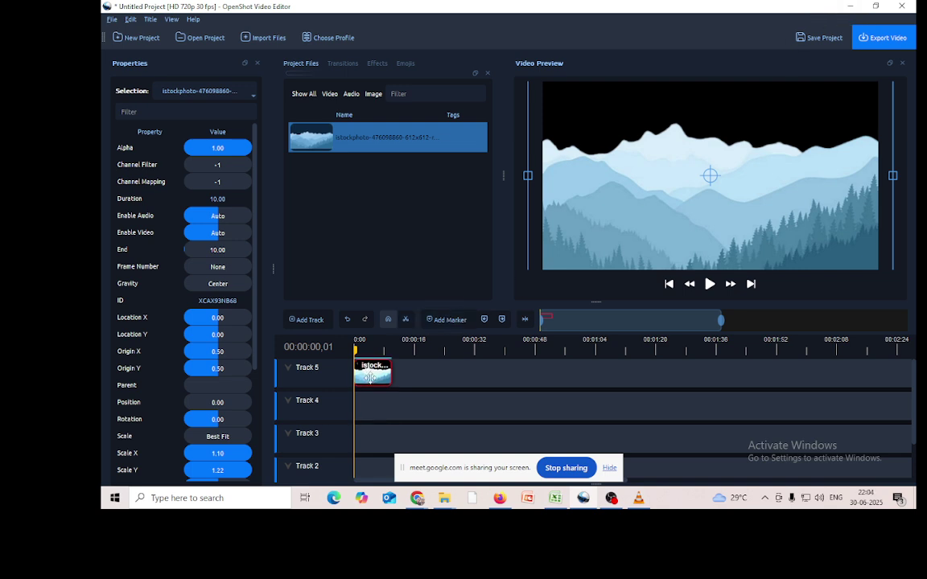
# - Import the cloudy sky image beginning 360_F_176015185 from Downloads and place it at the start of Track 3
pyautogui.click(850, 9)
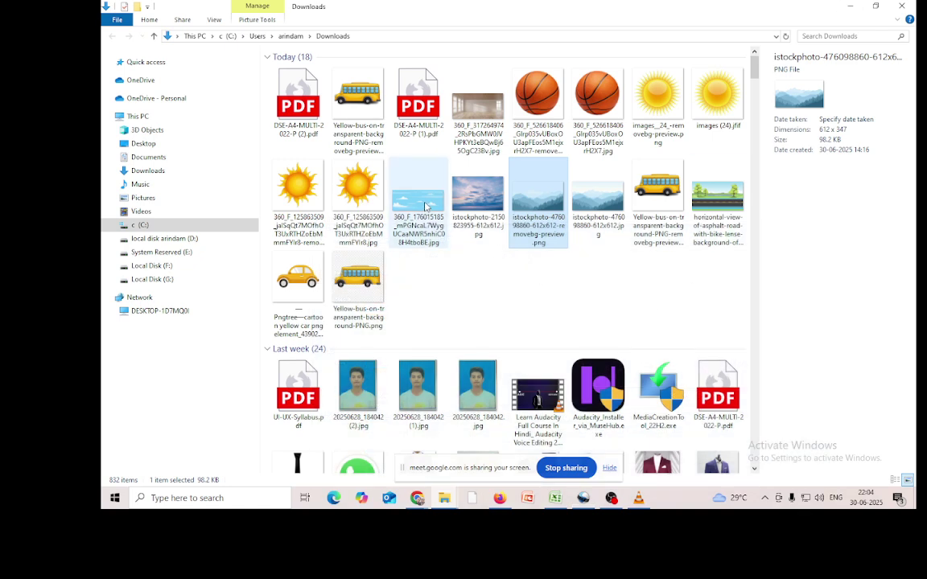
pyautogui.moveTo(425, 207); pyautogui.dragTo(465, 261)
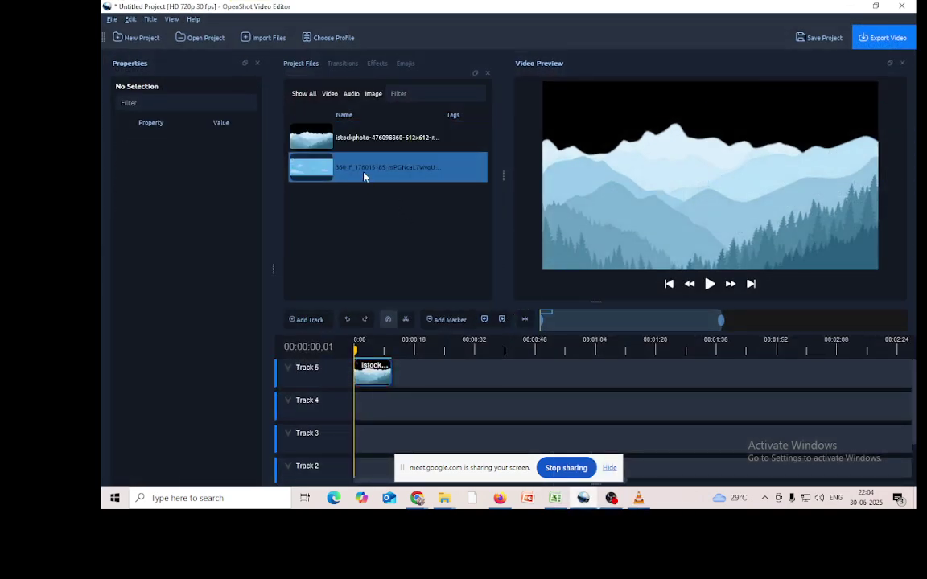
pyautogui.moveTo(364, 177); pyautogui.dragTo(343, 451)
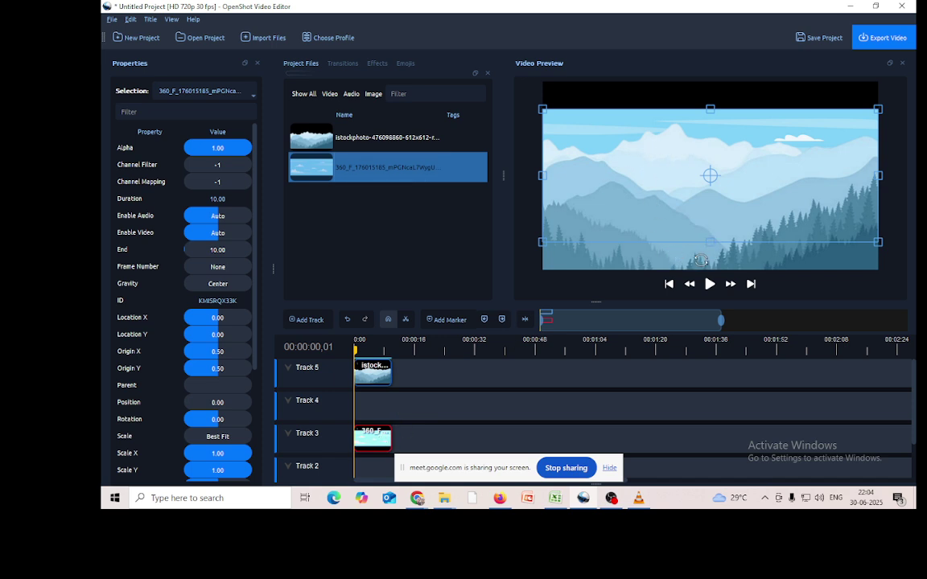
# - Lower the mountain clip in the preview to about Location X 0.01 and Location Y 0.26 so more sky shows
pyautogui.click(337, 270)
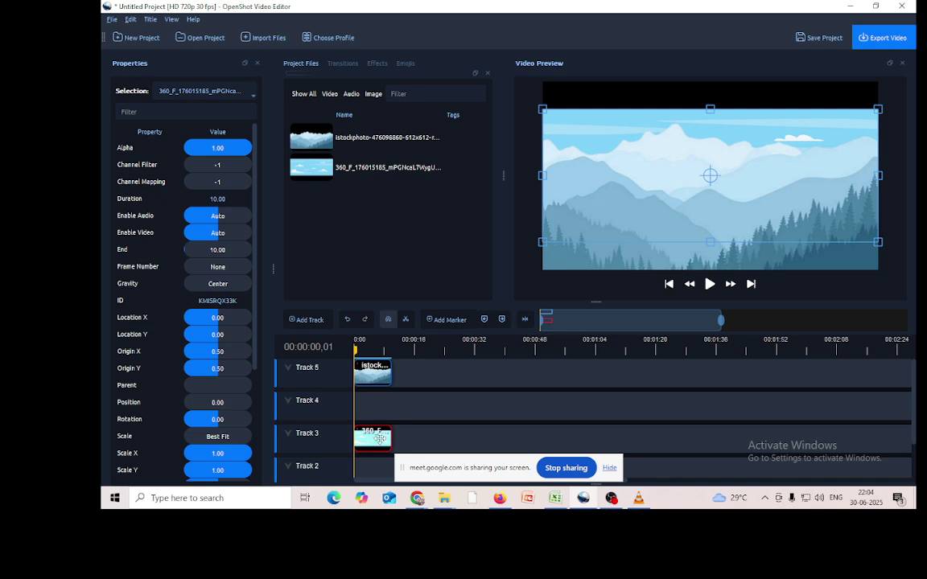
pyautogui.click(376, 373)
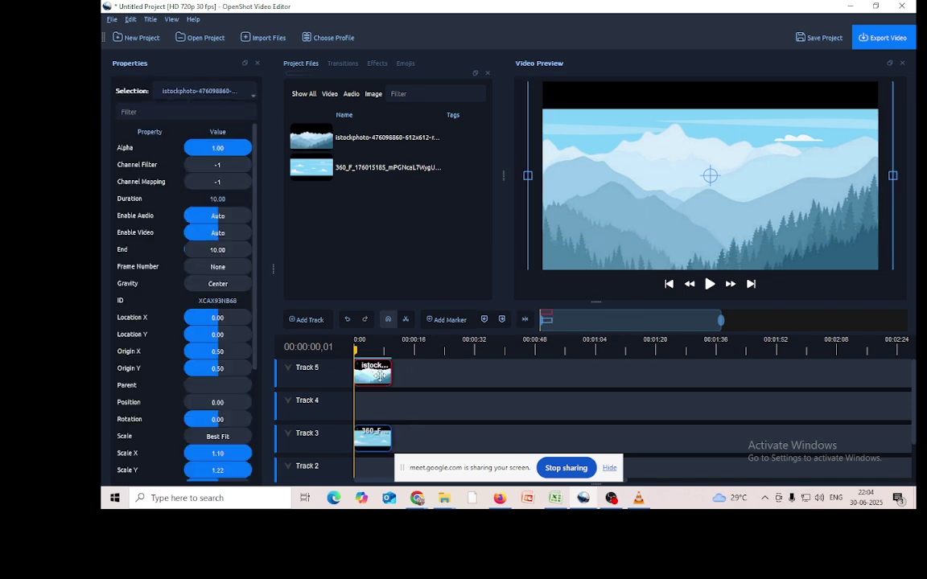
pyautogui.moveTo(704, 234); pyautogui.dragTo(686, 236)
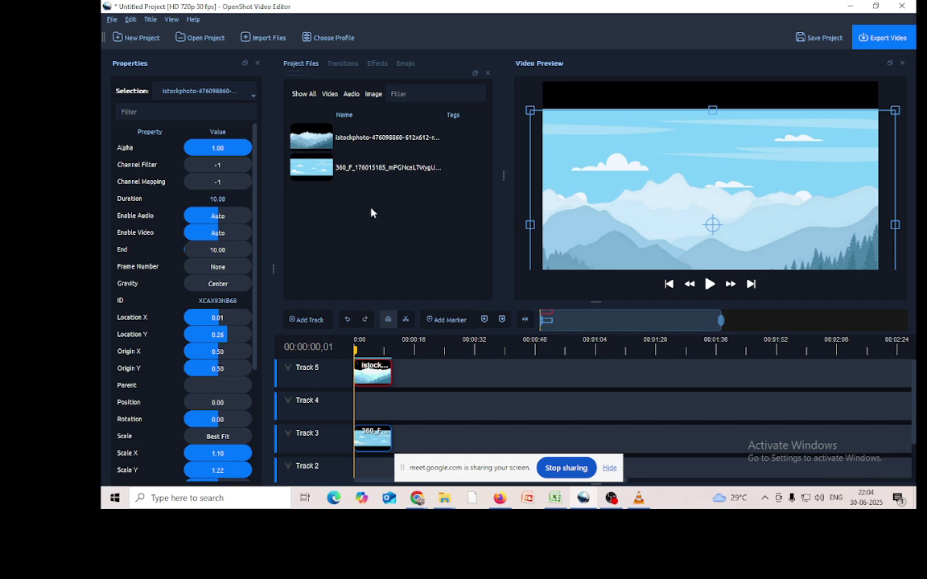
# - Import the sun image images__24_-removebg-preview.png from Downloads into the OpenShot project files
pyautogui.click(851, 5)
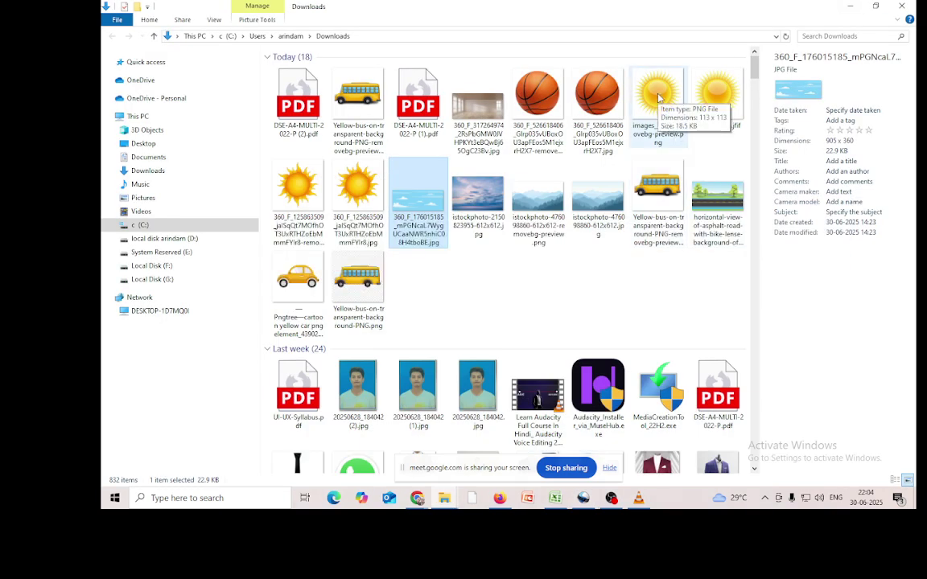
pyautogui.moveTo(658, 97); pyautogui.dragTo(690, 158)
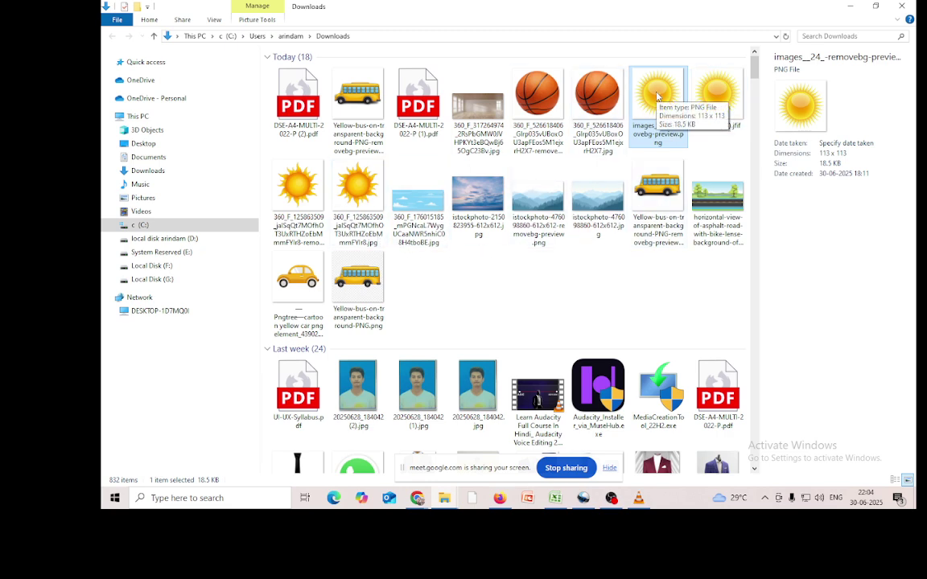
pyautogui.moveTo(657, 95); pyautogui.dragTo(429, 242)
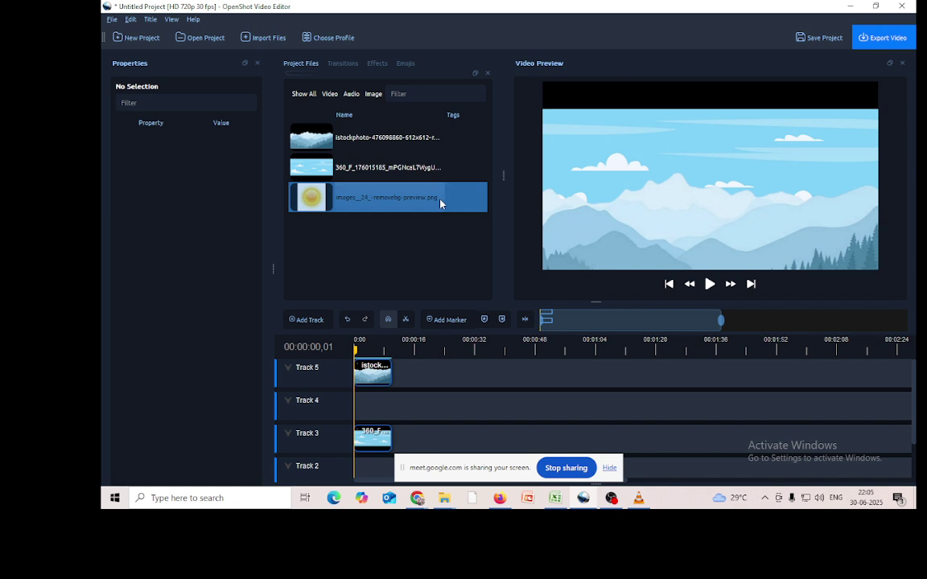
pyautogui.moveTo(407, 204); pyautogui.dragTo(432, 233)
# - Switch to remove.bg in Chrome, remove the background of images__24_-removebg-preview.png, and download the free 113 × 113 preview
pyautogui.click(848, 6)
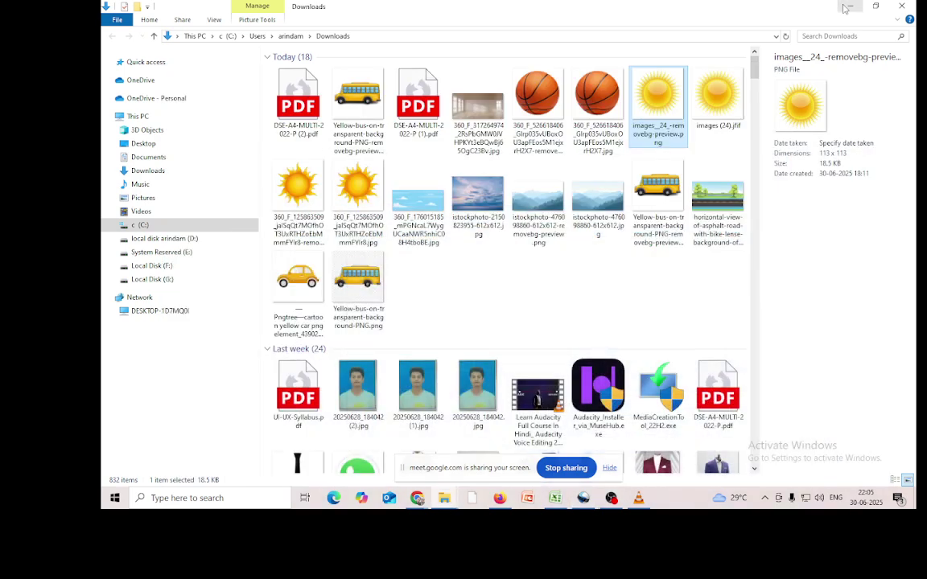
pyautogui.click(722, 100)
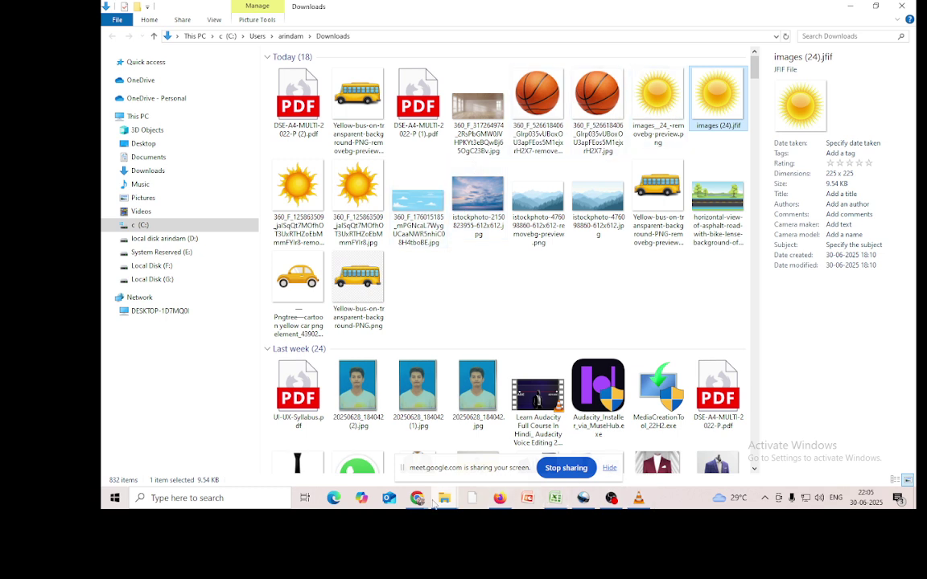
pyautogui.moveTo(418, 500)
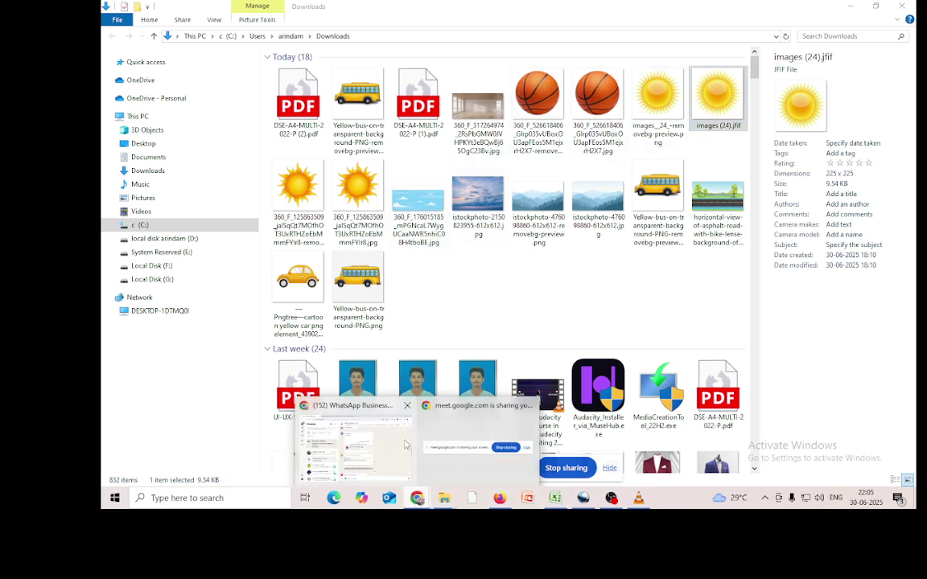
pyautogui.click(366, 401)
pyautogui.click(445, 11)
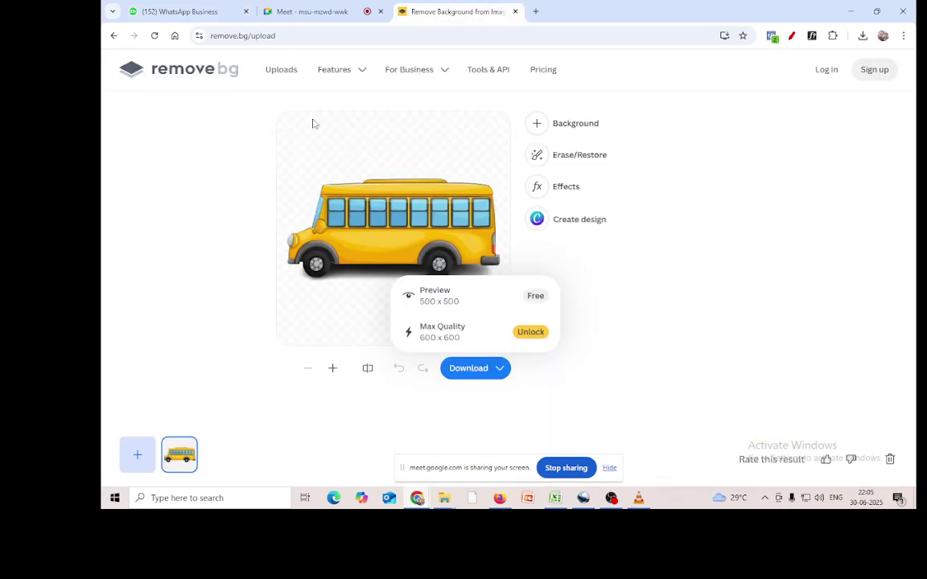
pyautogui.click(190, 74)
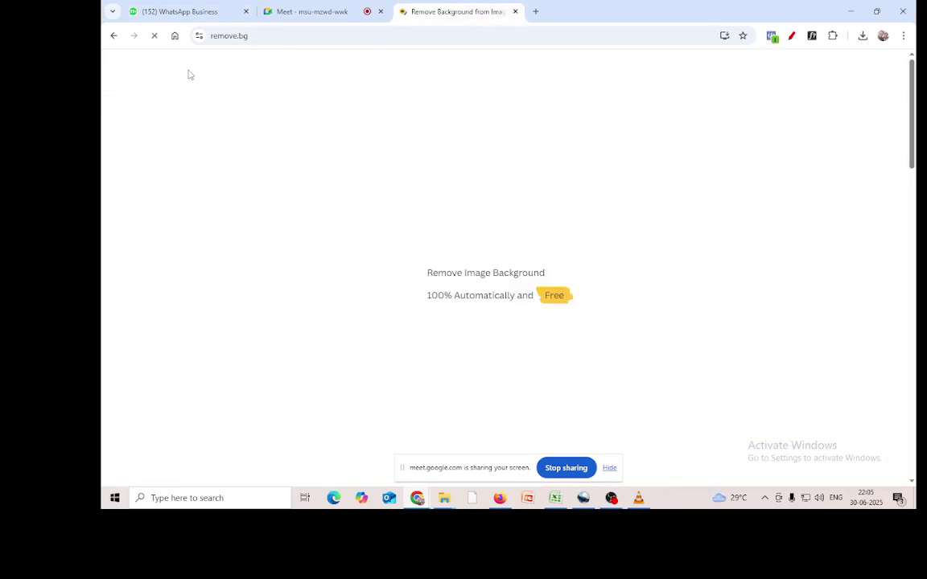
pyautogui.click(631, 292)
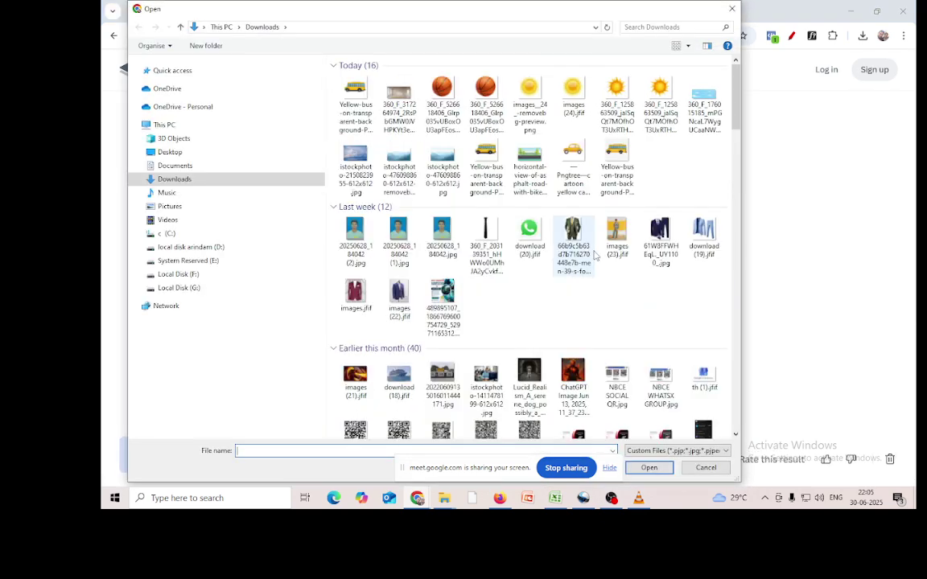
pyautogui.click(529, 96)
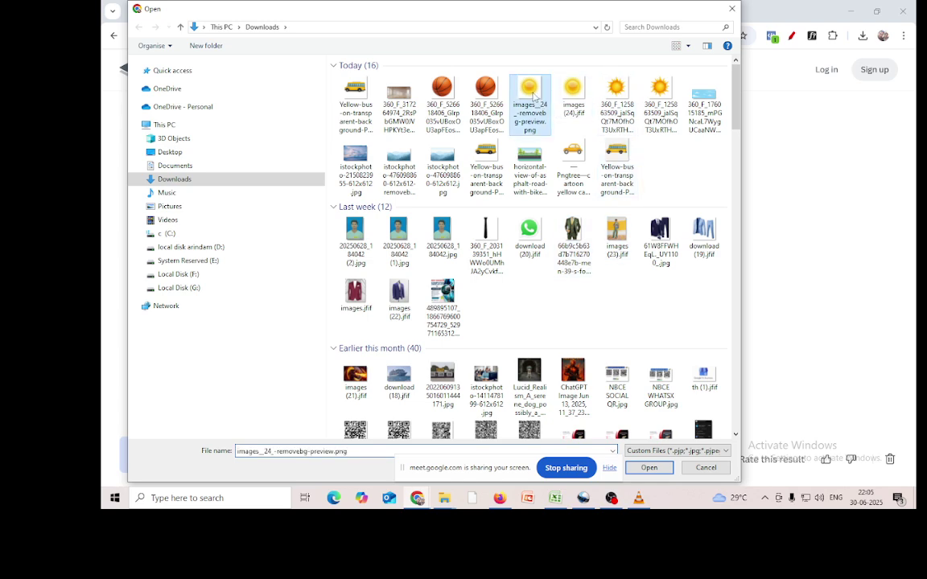
pyautogui.click(648, 468)
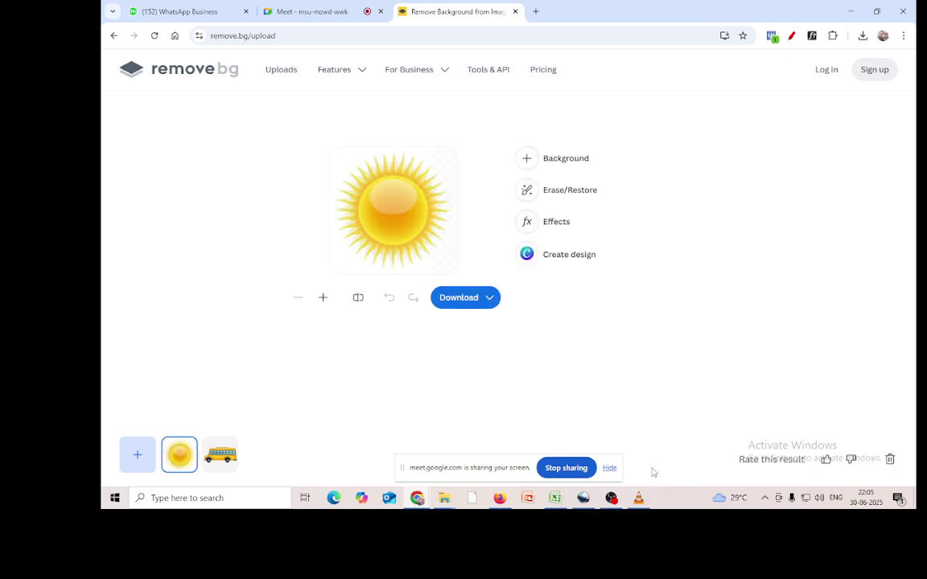
pyautogui.click(459, 298)
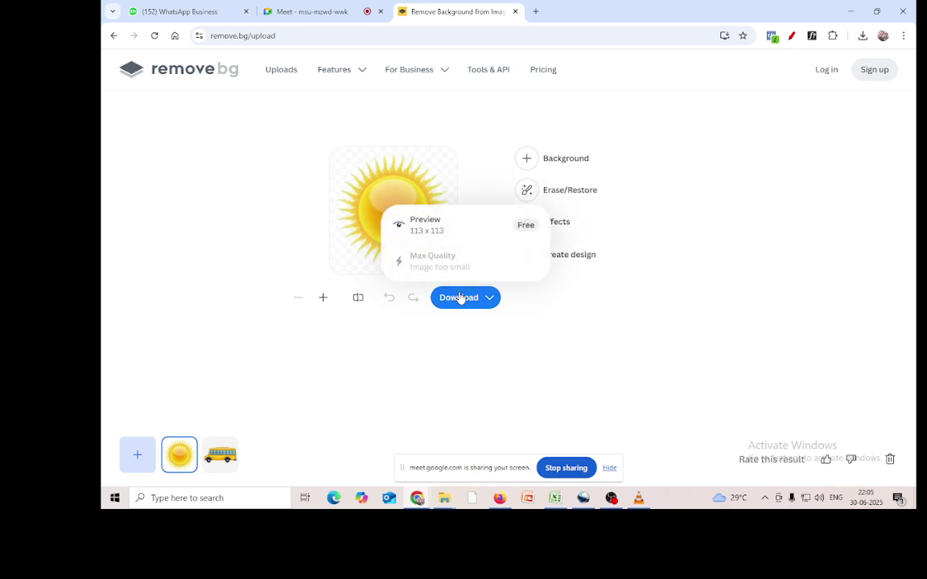
pyautogui.click(474, 232)
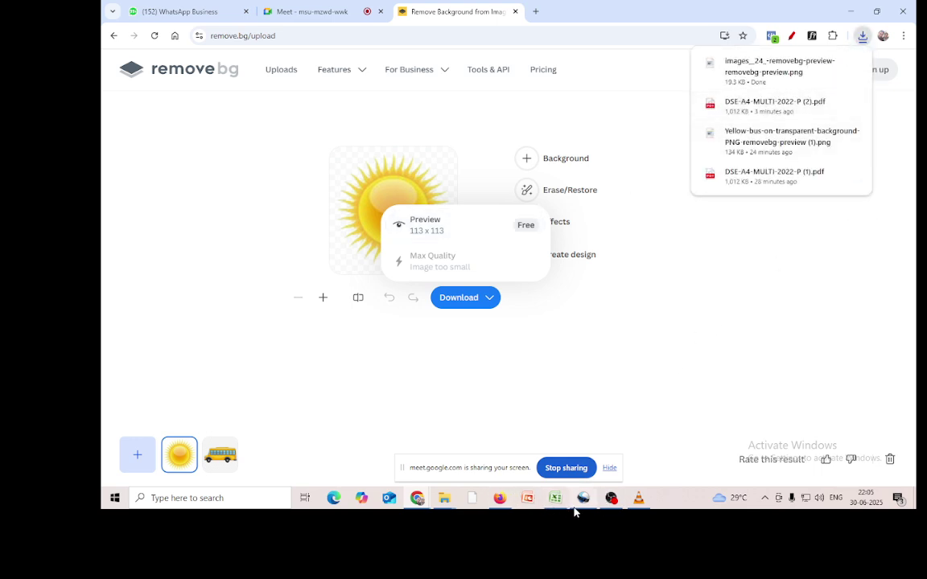
# - Import the newly downloaded images__24_-removebg-preview-removebg-preview.png from the Downloads folder into the OpenShot project
pyautogui.moveTo(444, 498)
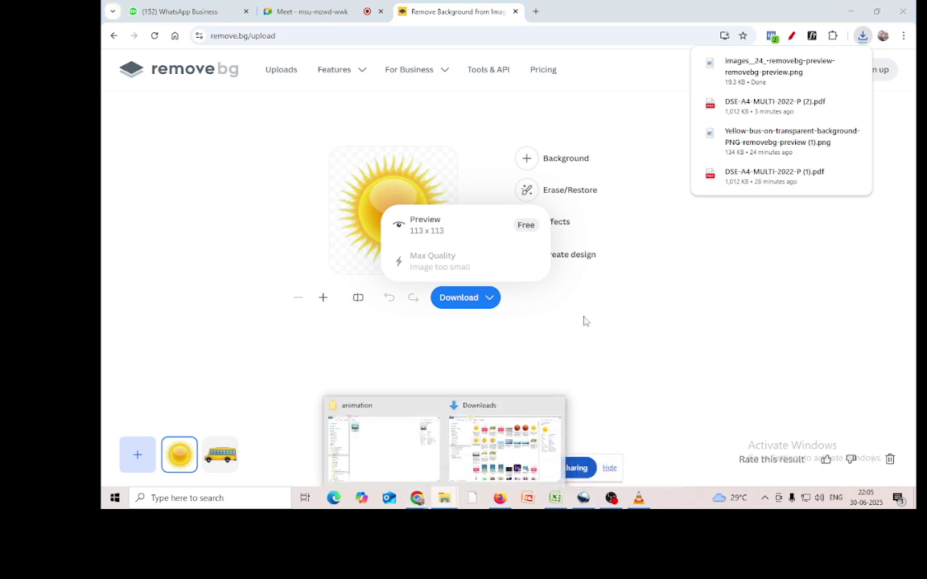
pyautogui.click(509, 445)
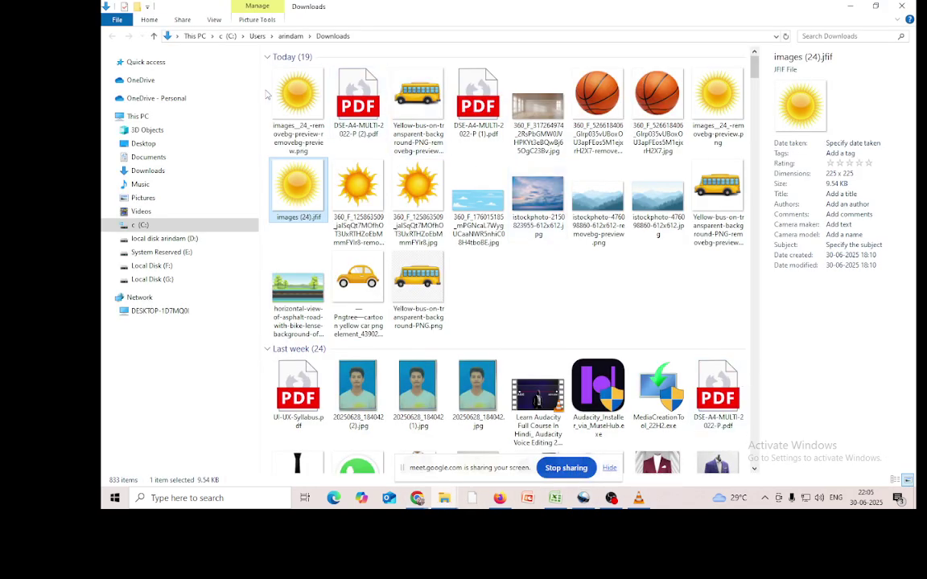
pyautogui.moveTo(285, 97); pyautogui.dragTo(400, 260)
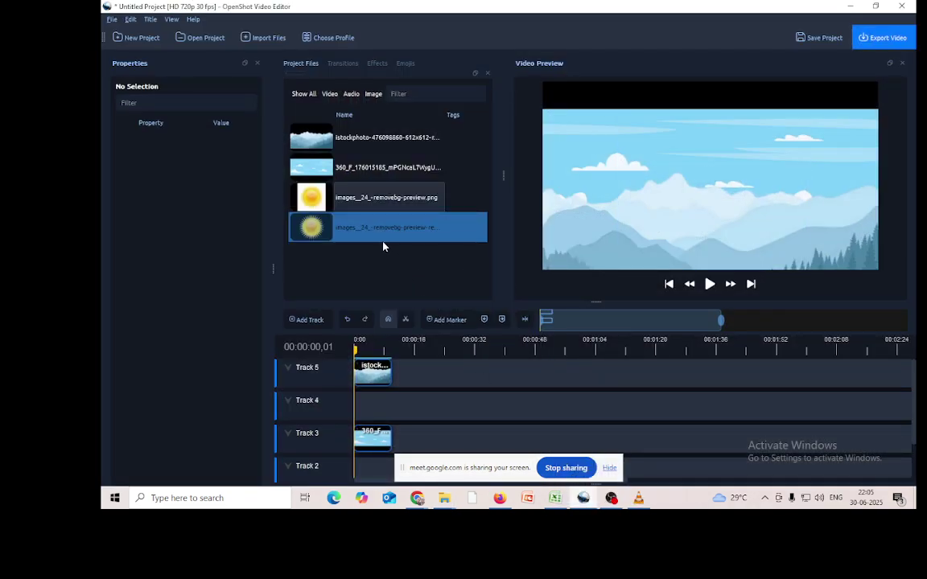
# - Place the transparent sun at the start of Track 4, shrink it to about 0.32 × 0.31, and hide it behind the mountains at Location Y 0.28
pyautogui.moveTo(367, 229); pyautogui.dragTo(414, 345)
pyautogui.moveTo(375, 419); pyautogui.dragTo(325, 415)
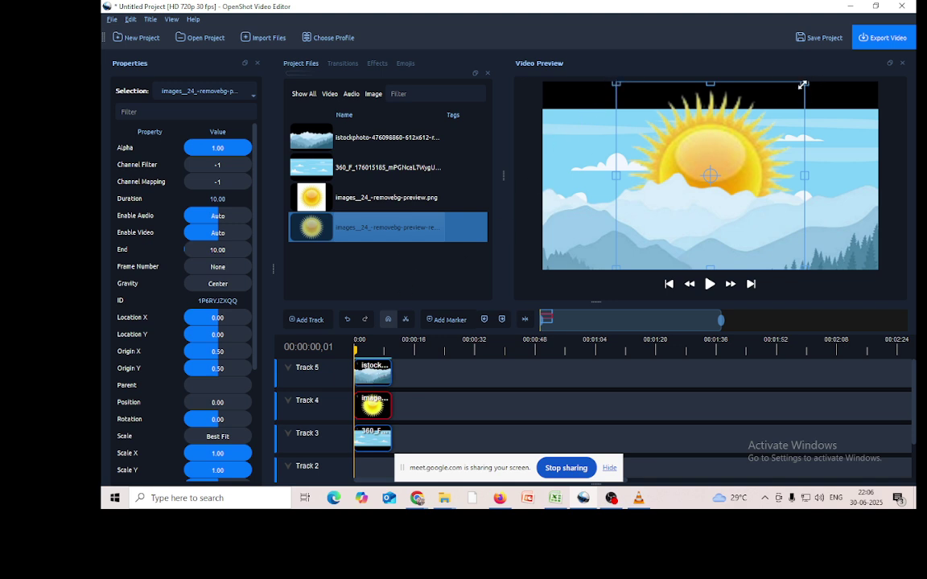
pyautogui.moveTo(803, 85); pyautogui.dragTo(713, 215)
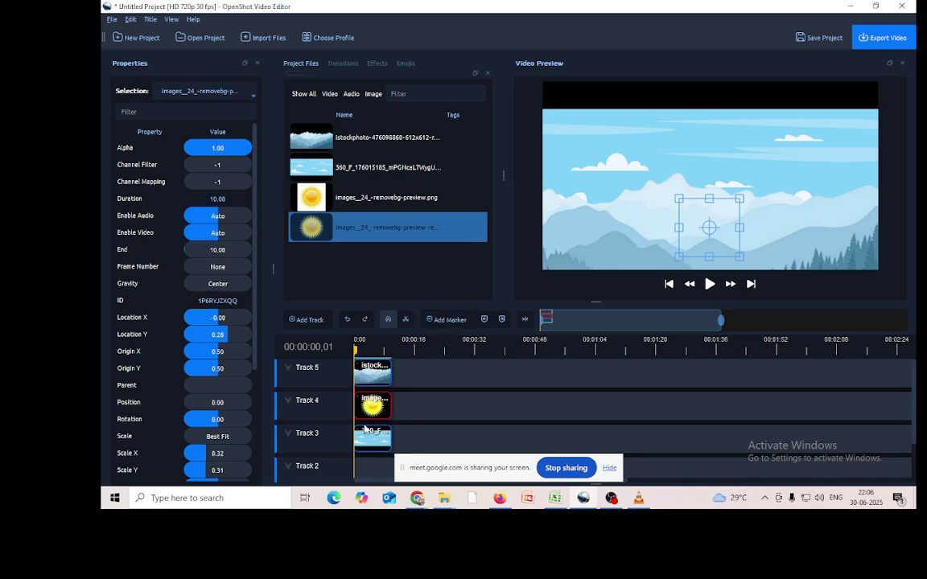
# - At 00:00:04,25, raise the sun above the mountains to about Location X 0.01 and Y -0.11, and play the animation from the start
pyautogui.moveTo(356, 348); pyautogui.dragTo(371, 347)
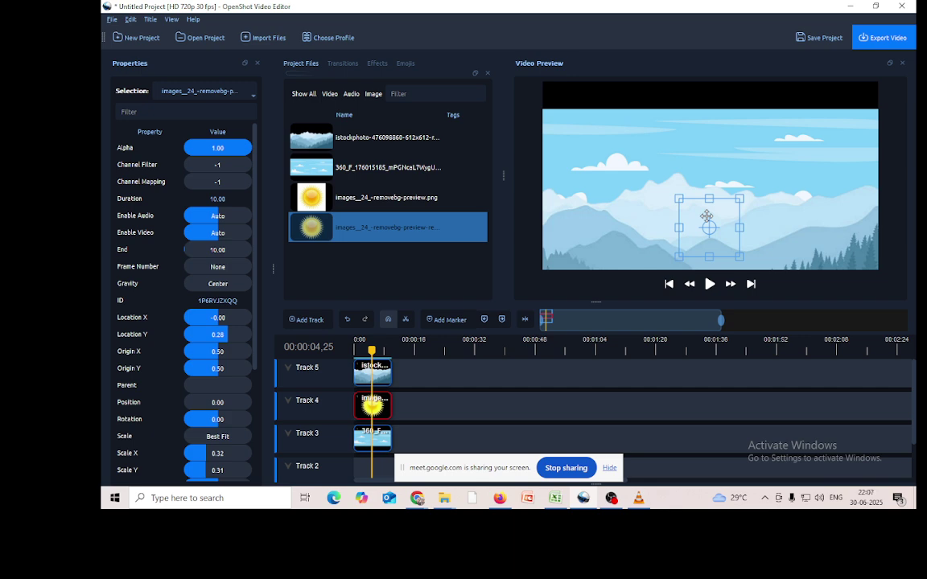
pyautogui.moveTo(706, 216); pyautogui.dragTo(711, 144)
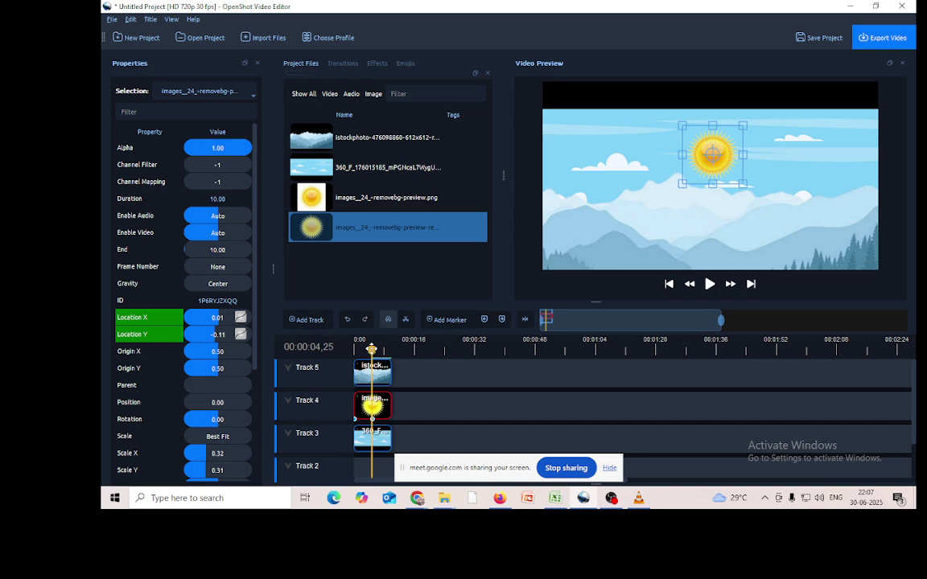
pyautogui.click(355, 349)
pyautogui.click(348, 354)
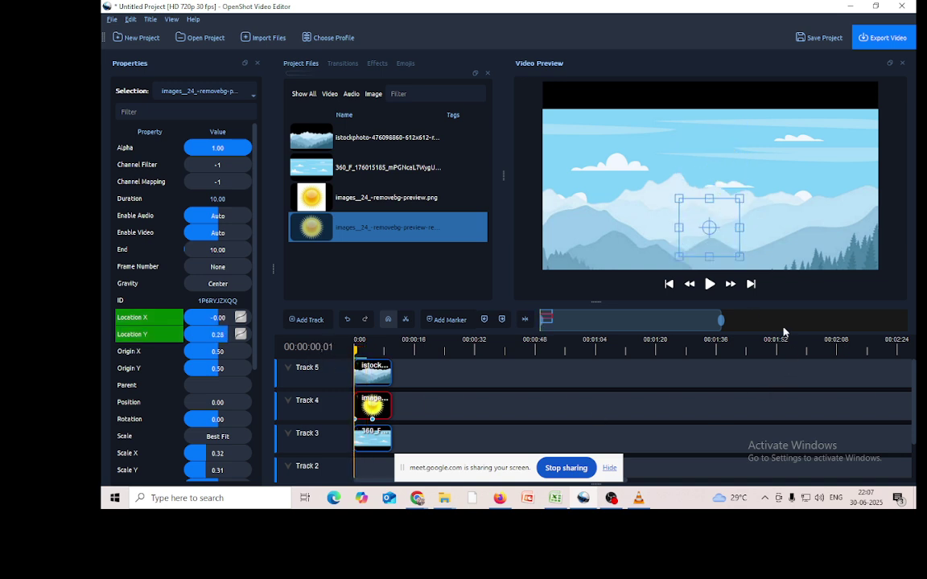
pyautogui.click(709, 284)
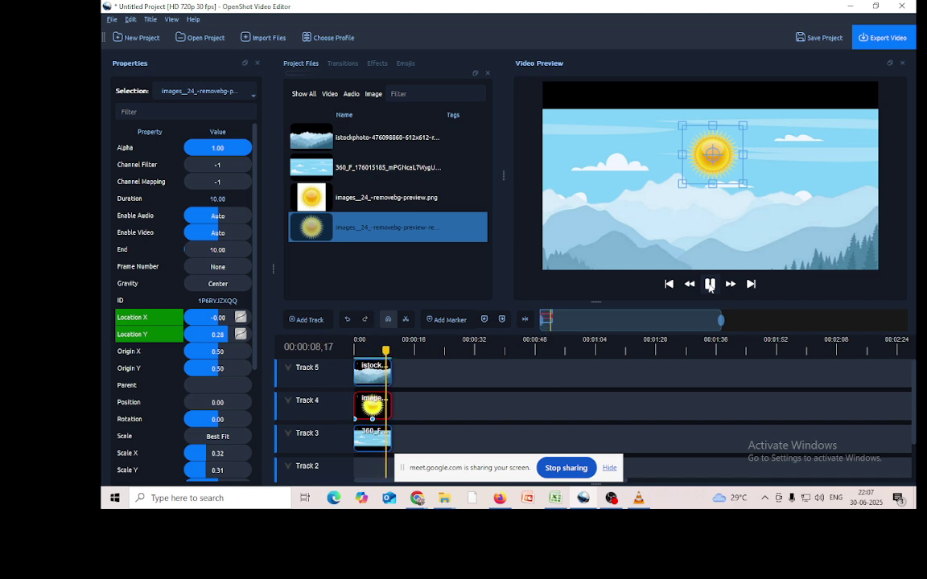
pyautogui.click(709, 285)
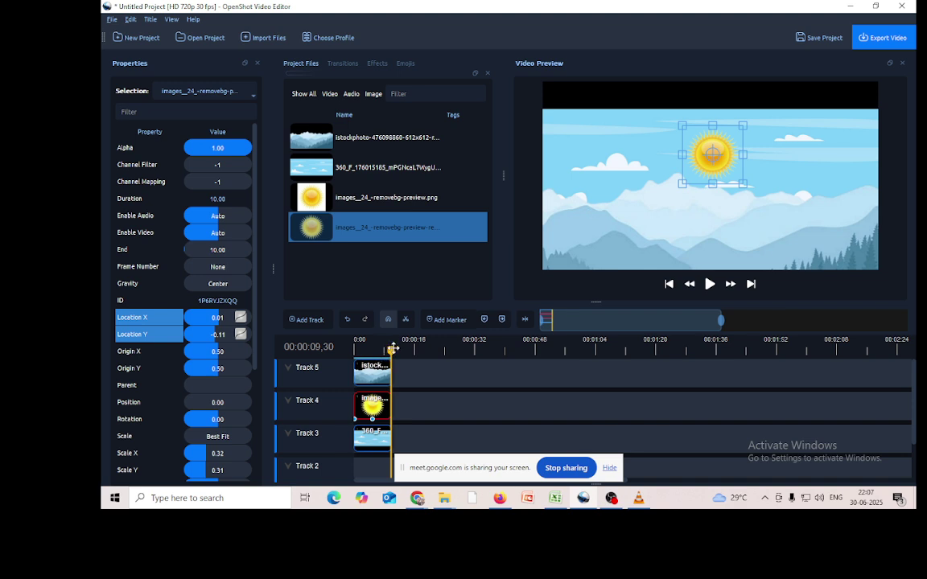
# - At 00:00:04,30, set the sun clip's Rotation to 360
pyautogui.click(392, 348)
pyautogui.moveTo(392, 347); pyautogui.dragTo(372, 350)
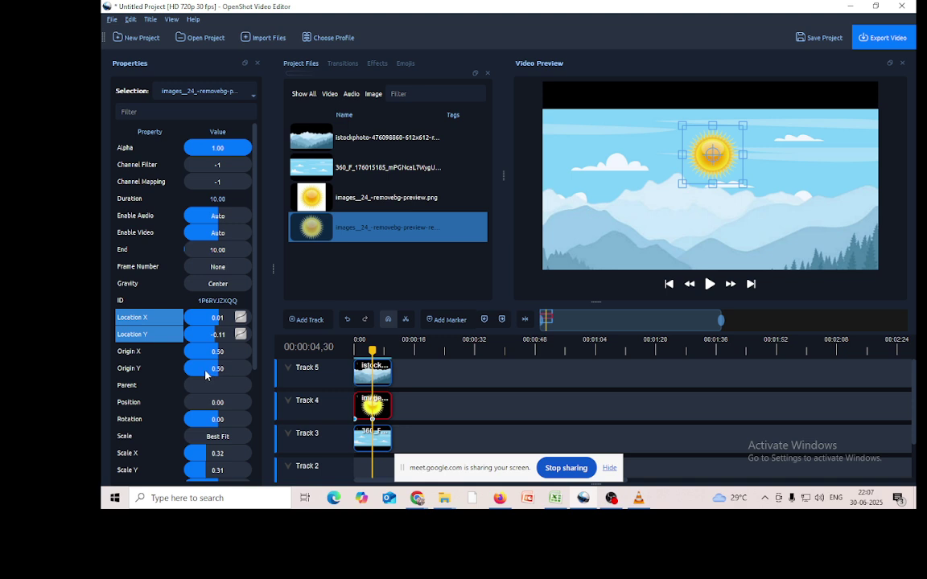
pyautogui.scroll(-2, 184, 333)
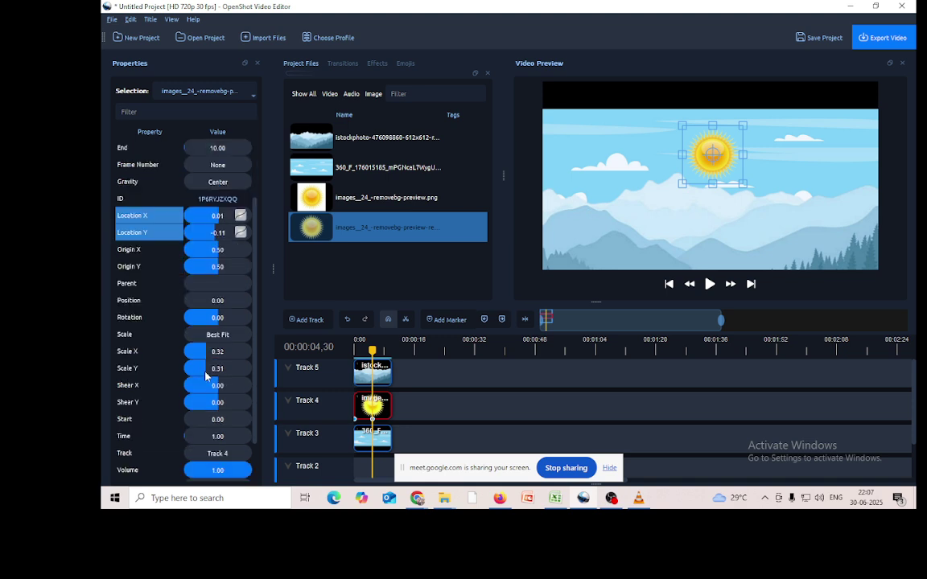
pyautogui.click(216, 319)
pyautogui.doubleClick(215, 320)
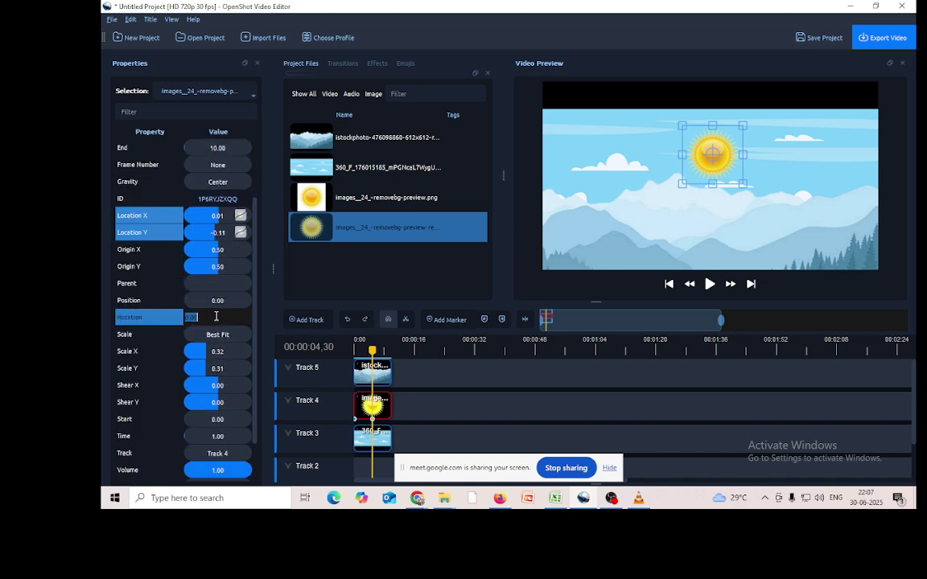
pyautogui.write('360')
pyautogui.press('Return')
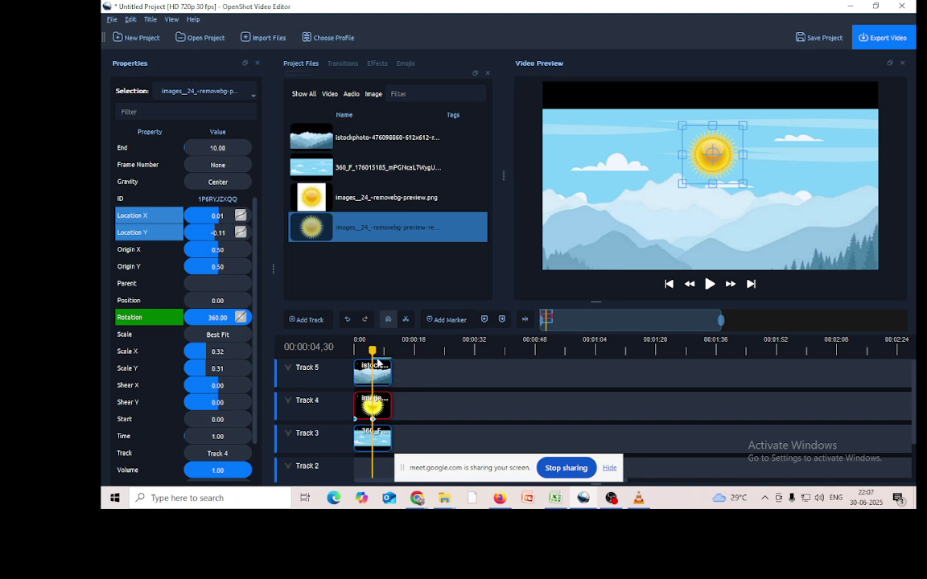
# - Play the sunrise animation from the start to check the sun's rotation during its rise
pyautogui.moveTo(372, 350); pyautogui.dragTo(355, 350)
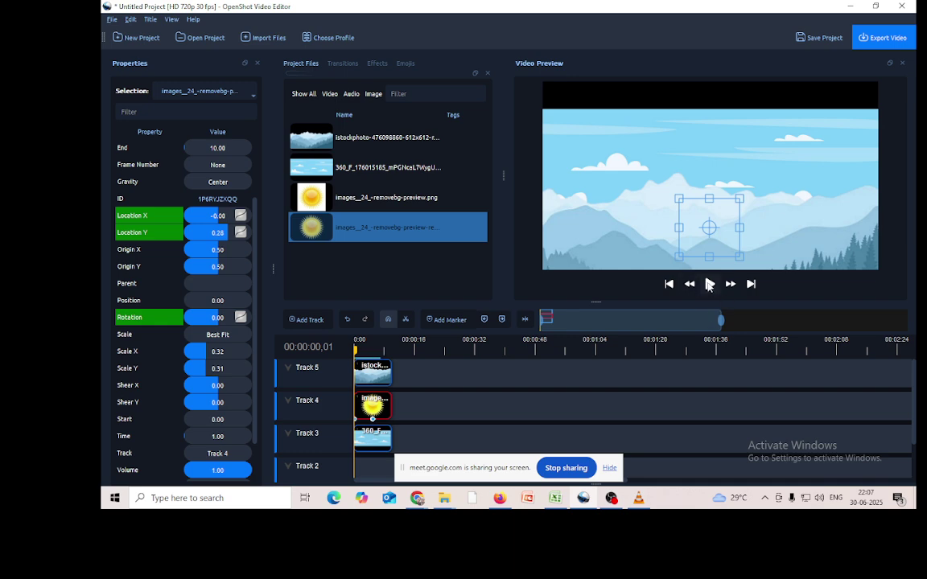
pyautogui.click(708, 285)
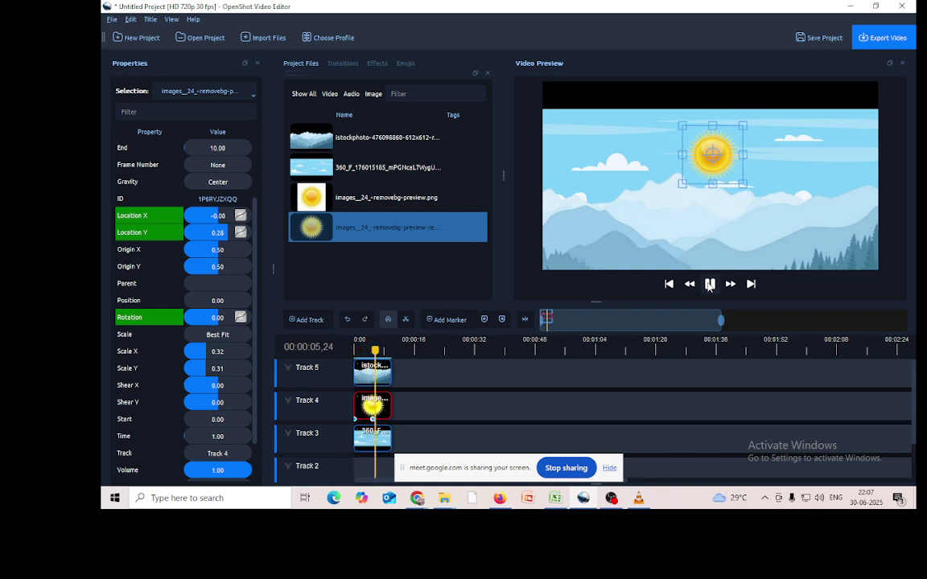
pyautogui.click(710, 284)
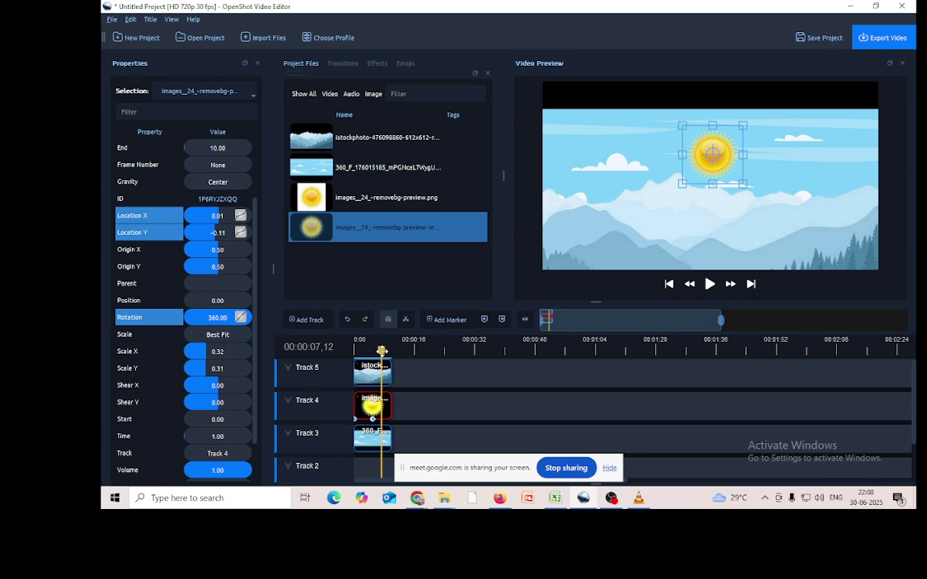
# - At 00:00:09,28, near the end of the sun clip, set its Rotation to 720
pyautogui.moveTo(383, 351); pyautogui.dragTo(391, 351)
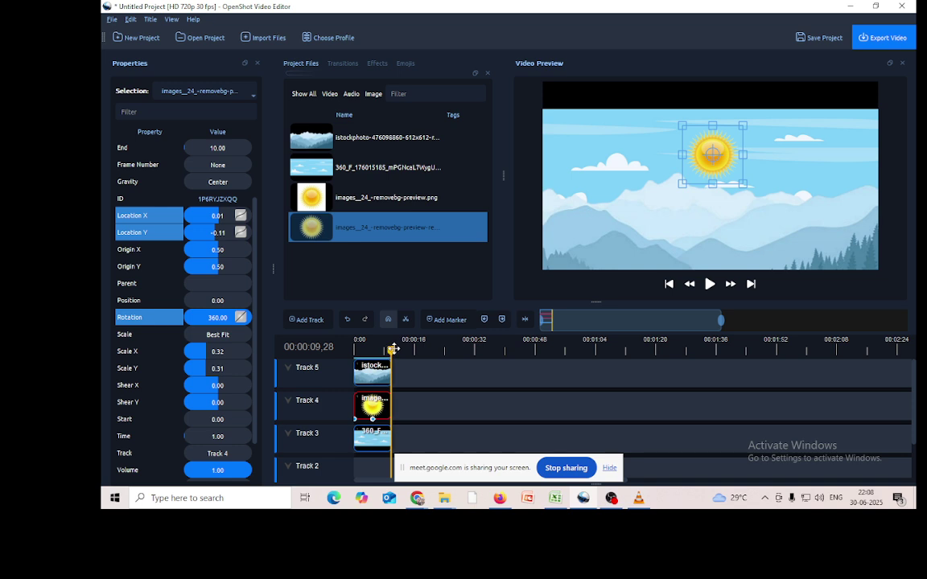
pyautogui.doubleClick(217, 318)
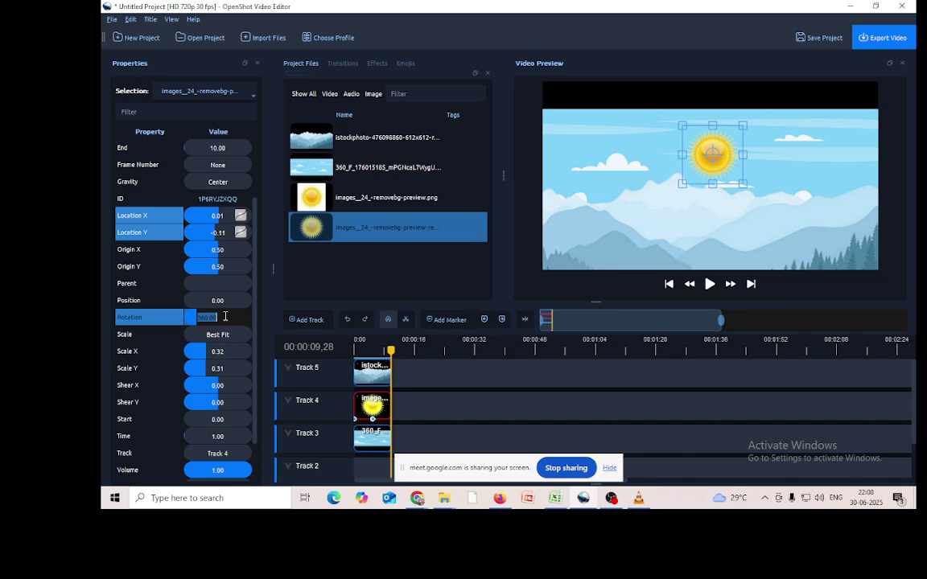
pyautogui.write('720')
pyautogui.press('Return')
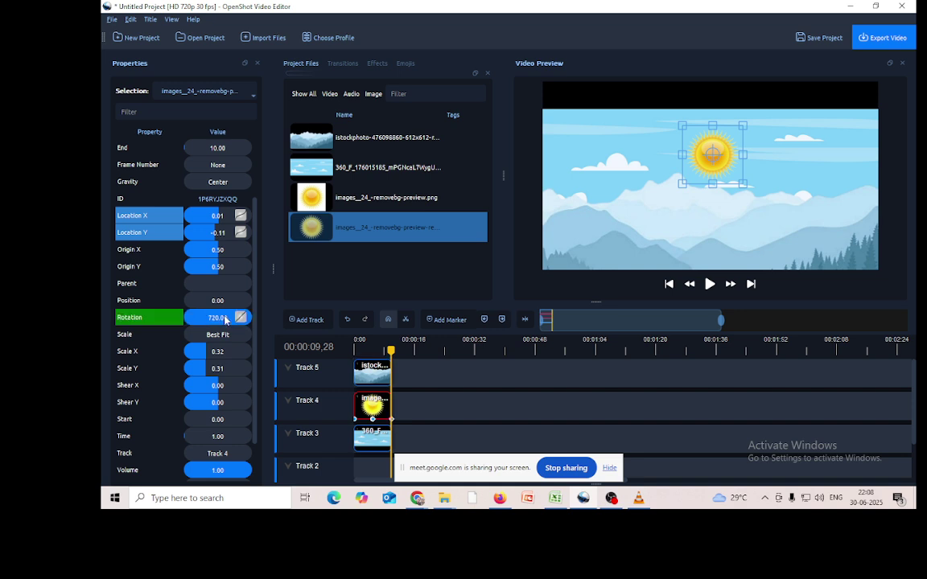
# - Replay the sunrise from the start and scrub through the timeline to examine the sun's rotation between its keyframes
pyautogui.click(369, 349)
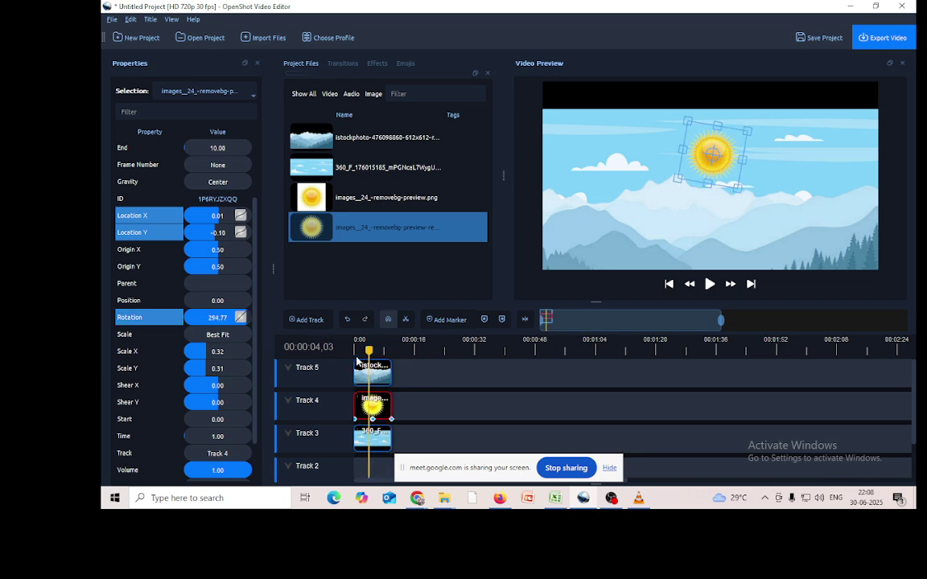
pyautogui.click(356, 359)
pyautogui.click(710, 284)
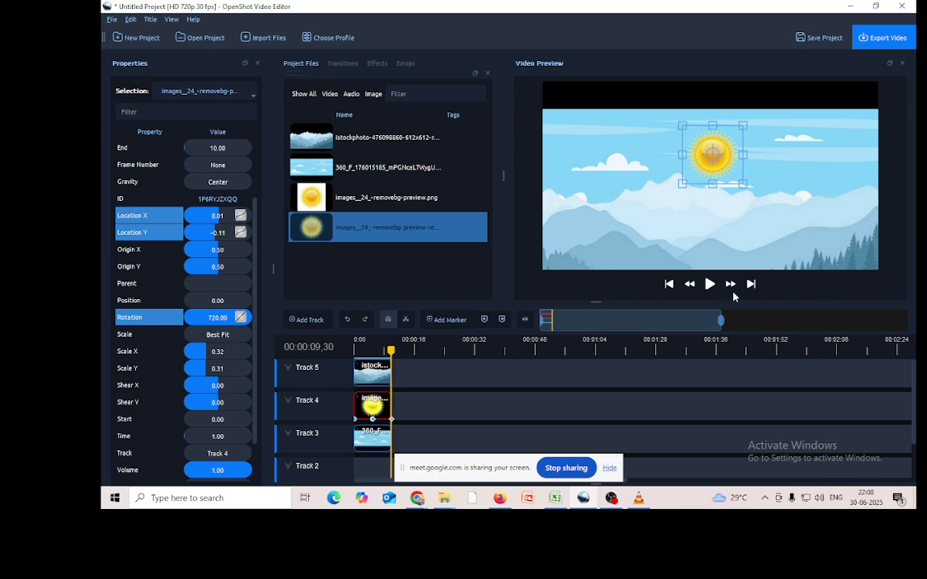
pyautogui.click(355, 353)
pyautogui.moveTo(355, 358); pyautogui.dragTo(373, 349)
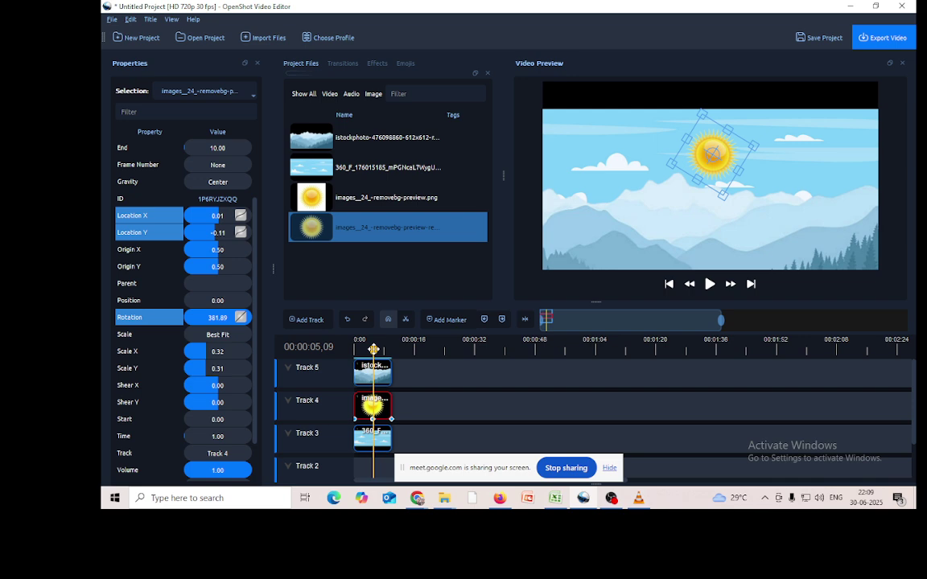
pyautogui.moveTo(373, 350); pyautogui.dragTo(389, 349)
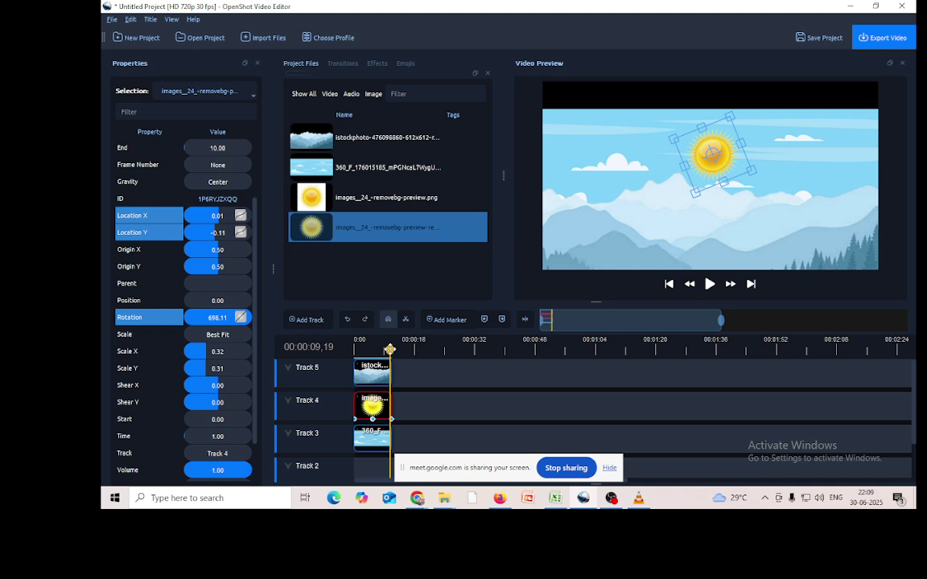
pyautogui.moveTo(390, 350); pyautogui.dragTo(346, 355)
pyautogui.click(709, 284)
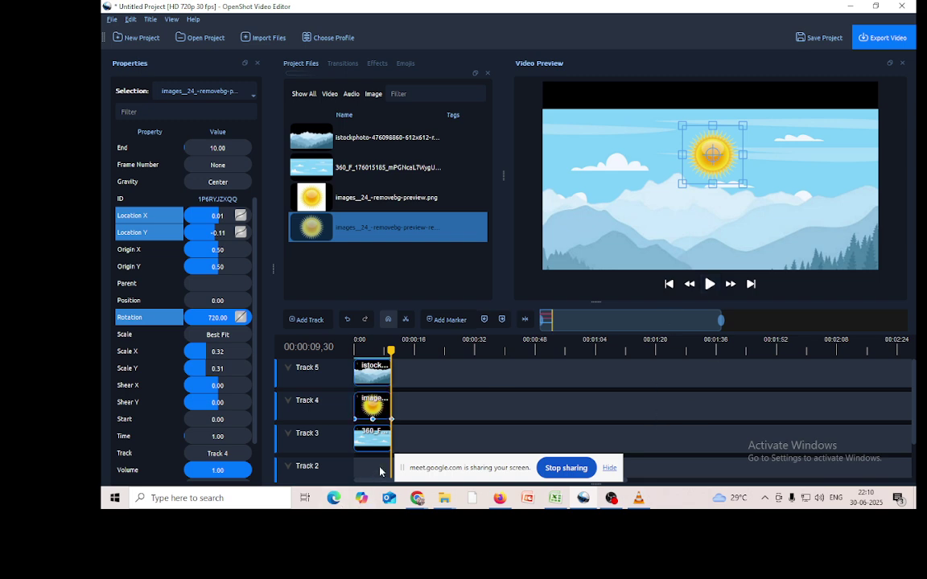
# - Start a new blank project and cancel saving the sunrise project
pyautogui.click(347, 321)
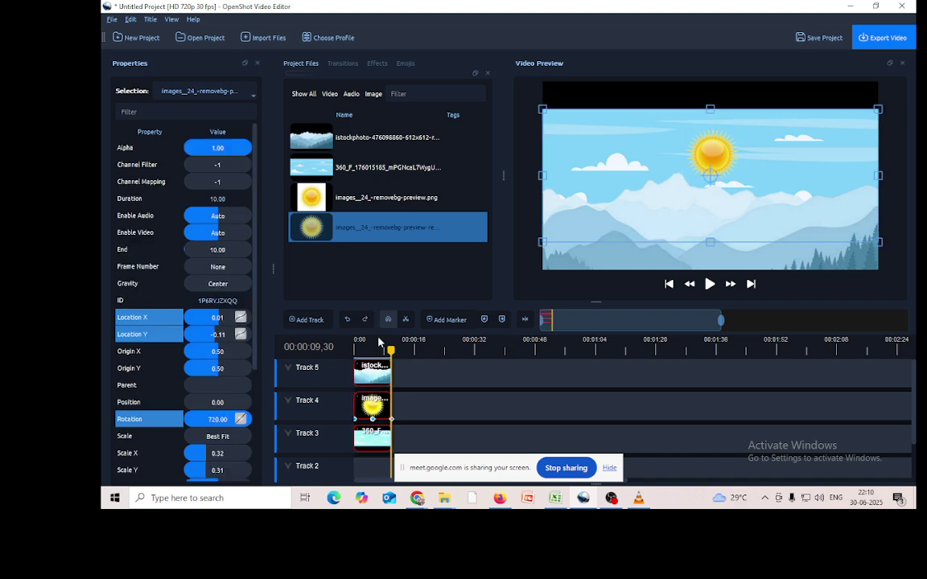
pyautogui.click(111, 21)
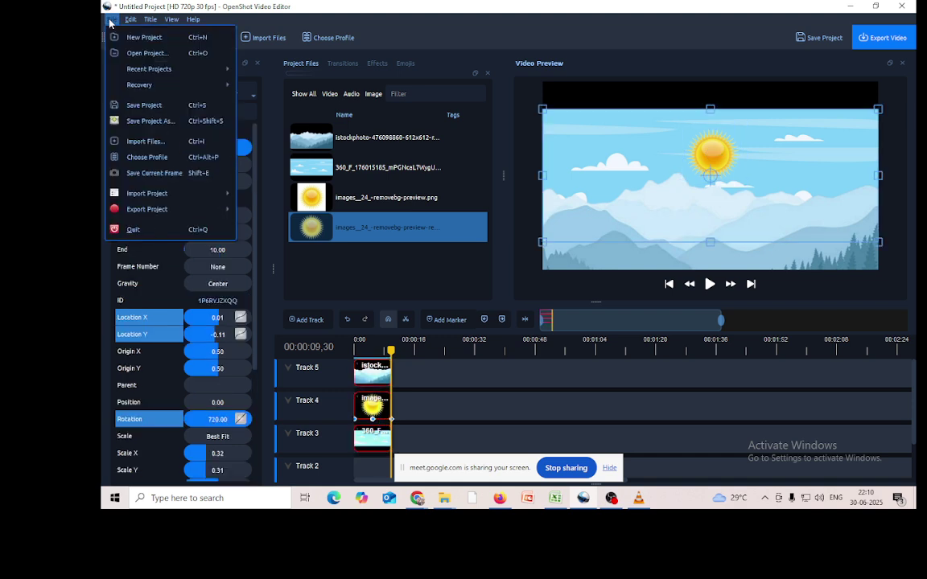
pyautogui.click(119, 37)
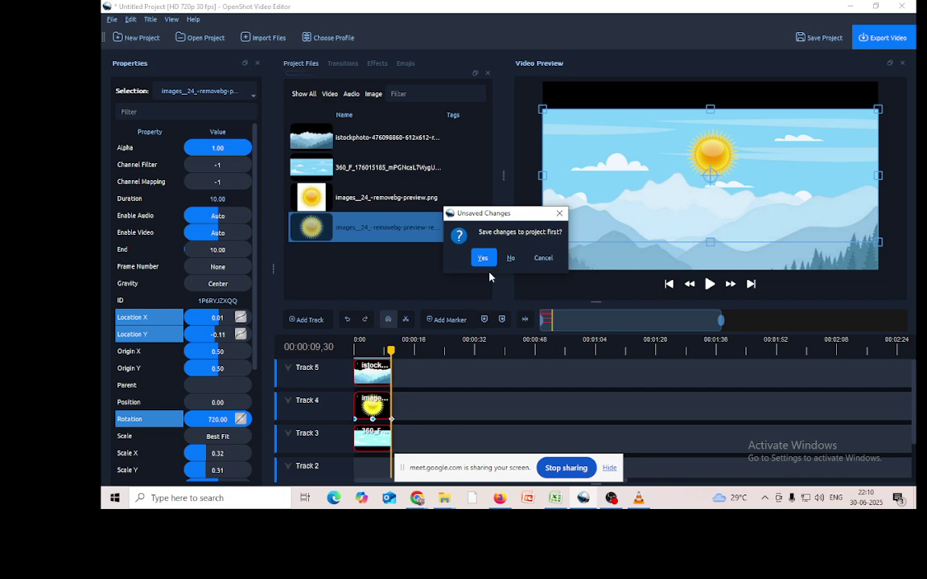
pyautogui.click(482, 258)
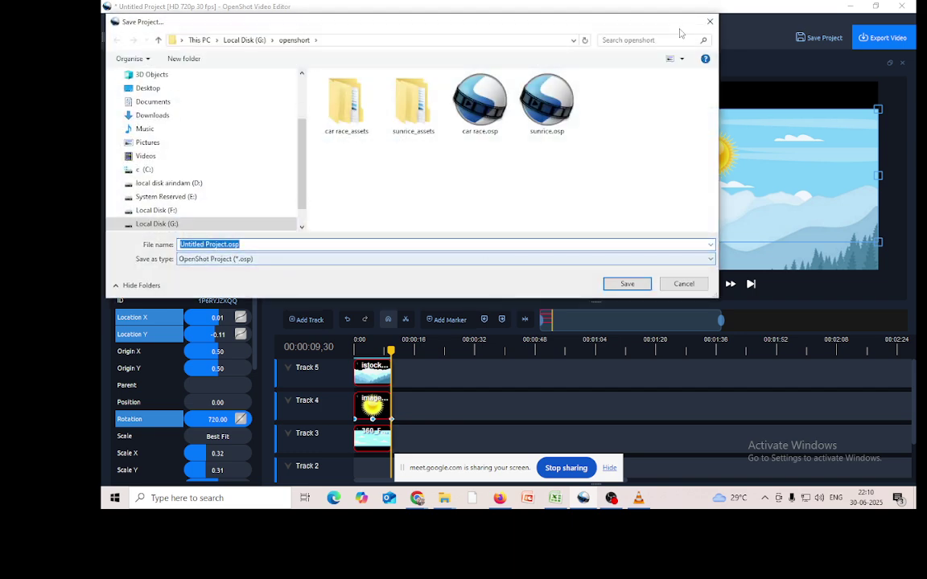
pyautogui.click(684, 283)
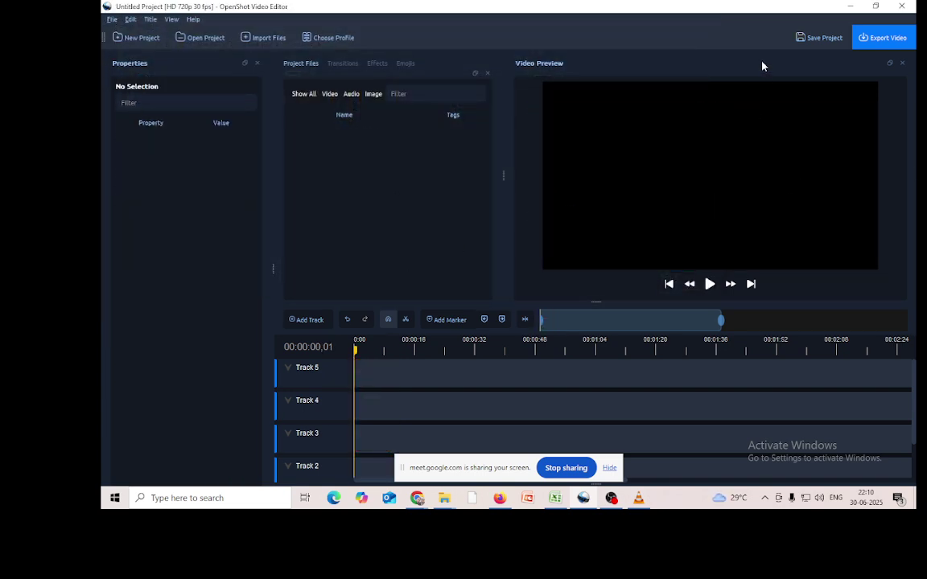
# - Import the background-removed basketball PNG and the empty-room JPG from the Downloads folder into the project
pyautogui.click(850, 6)
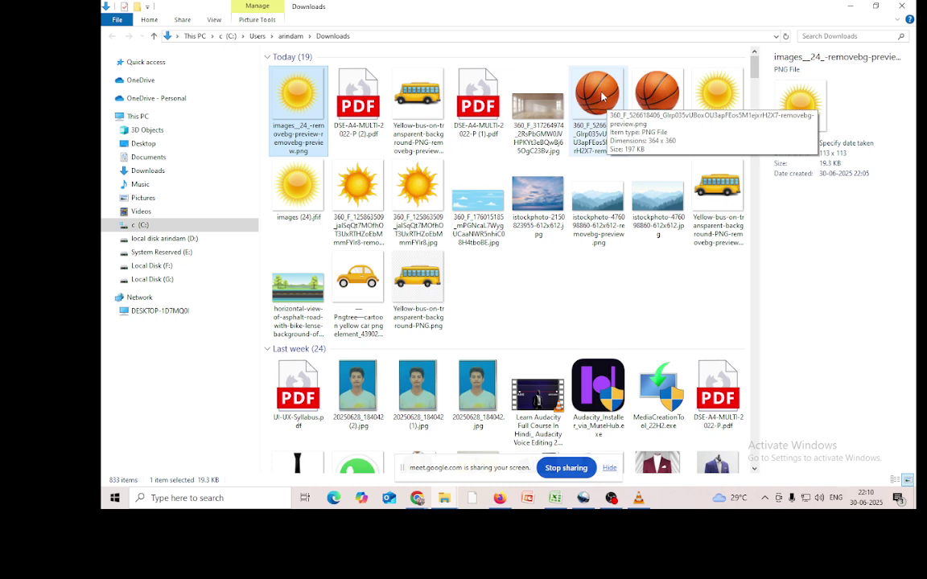
pyautogui.moveTo(602, 96); pyautogui.dragTo(406, 221)
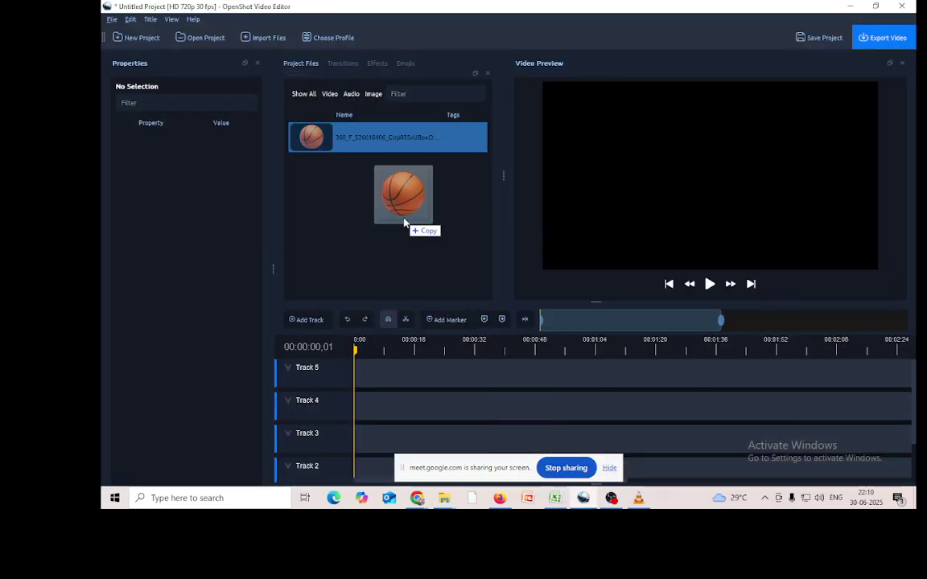
pyautogui.click(850, 6)
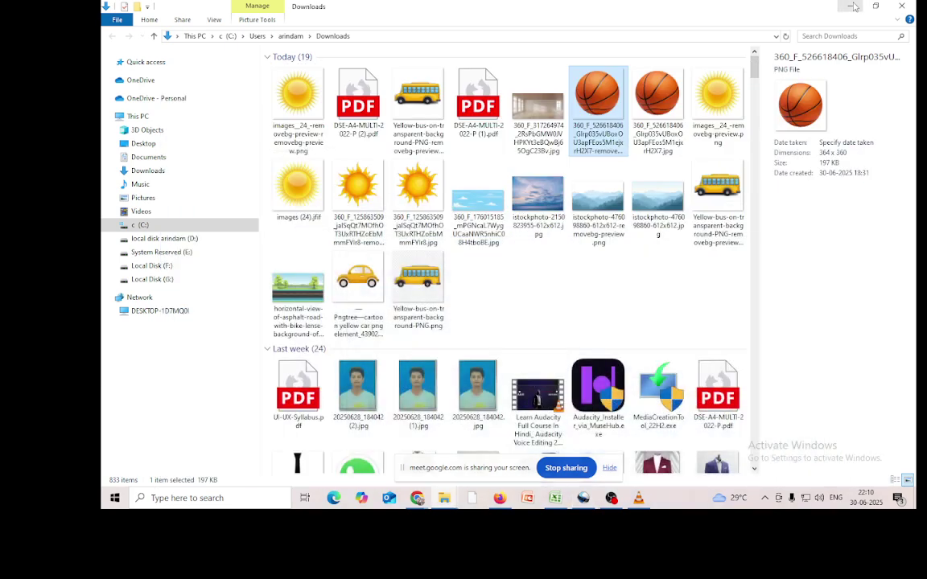
pyautogui.moveTo(537, 135); pyautogui.dragTo(474, 297)
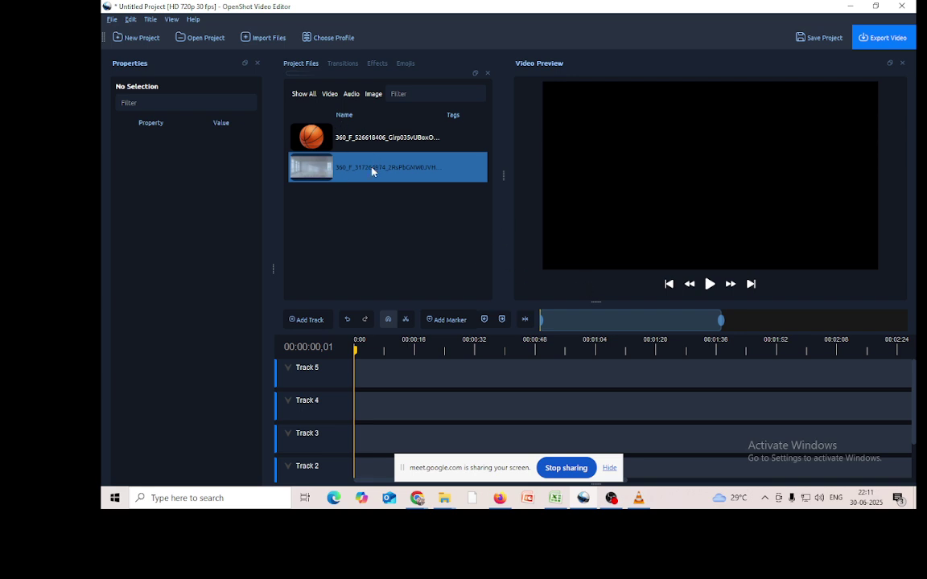
# - Place the room image at the start of Track 4, extended to about 47.70 seconds, and the basketball at the start of Track 5
pyautogui.moveTo(373, 176); pyautogui.dragTo(338, 413)
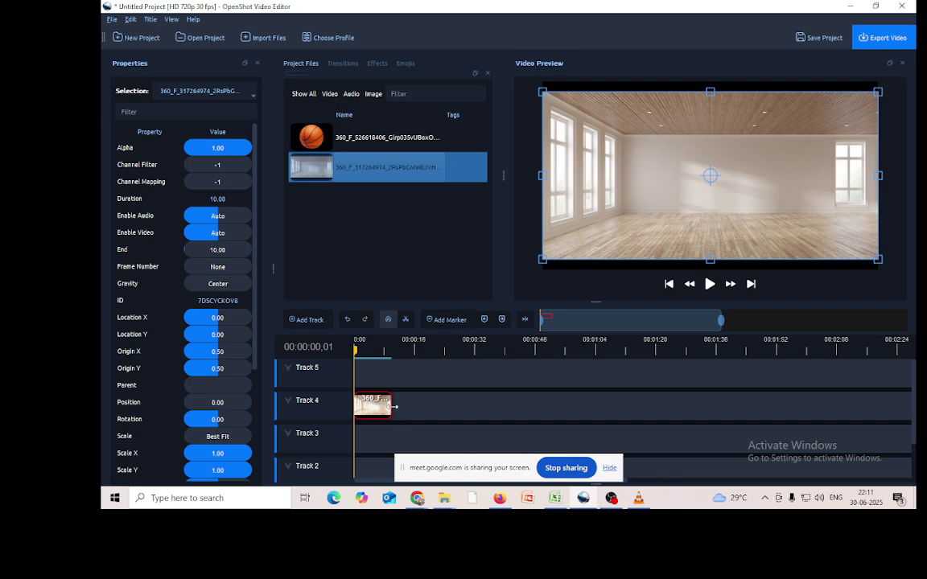
pyautogui.moveTo(391, 408); pyautogui.dragTo(533, 410)
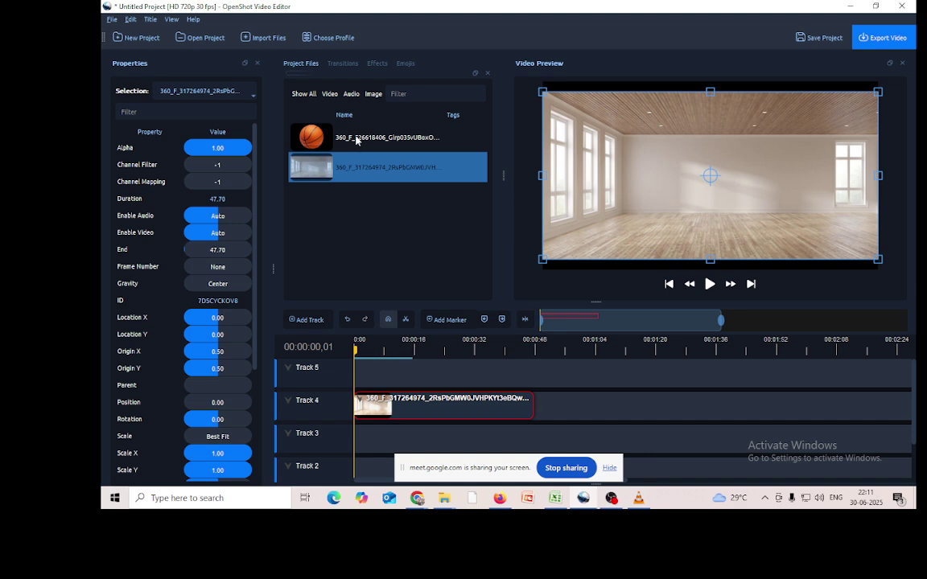
pyautogui.moveTo(359, 140); pyautogui.dragTo(353, 385)
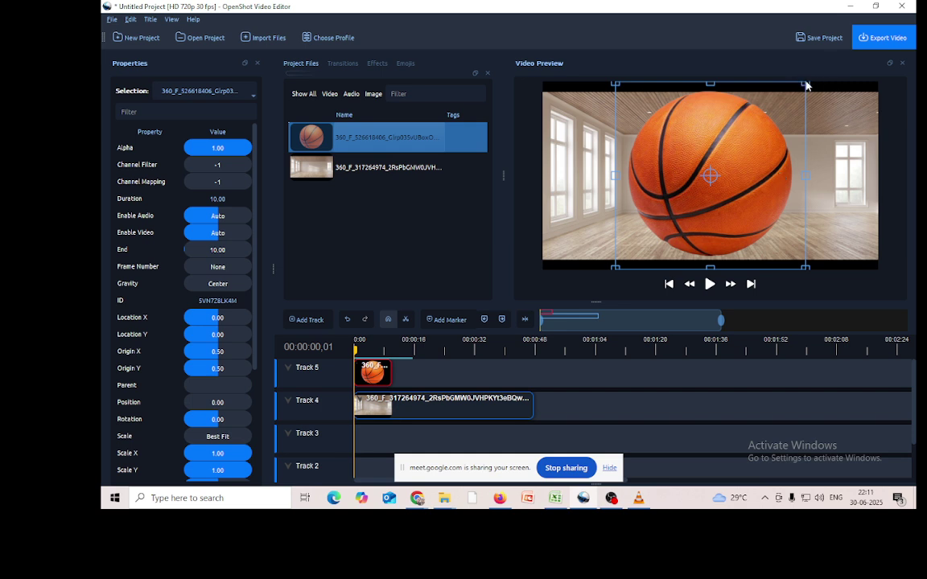
# - Shrink the basketball to about 0.26 × 0.27 and move it to the room's near-left floor corner at Location X -0.42, Y 0.31
pyautogui.moveTo(719, 169); pyautogui.dragTo(658, 173)
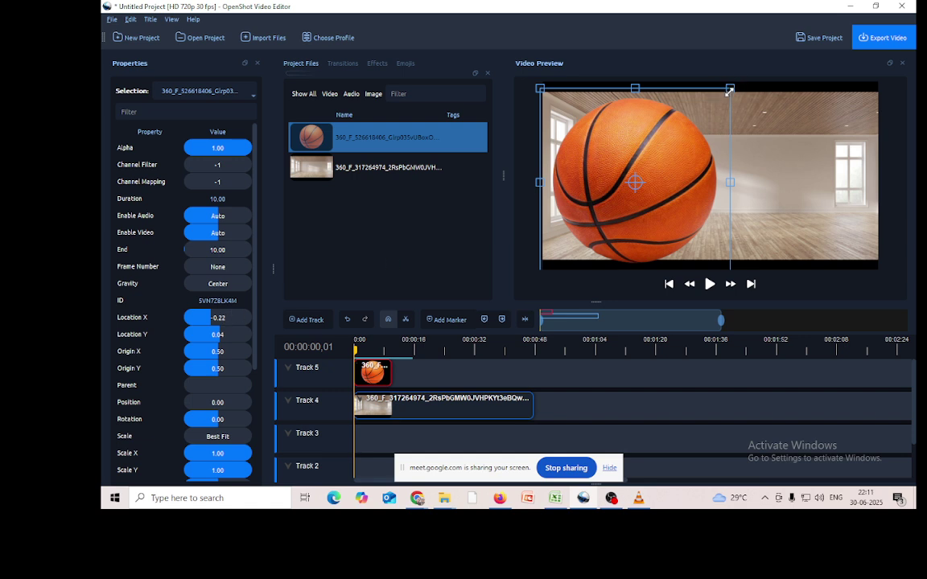
pyautogui.moveTo(730, 89); pyautogui.dragTo(660, 156)
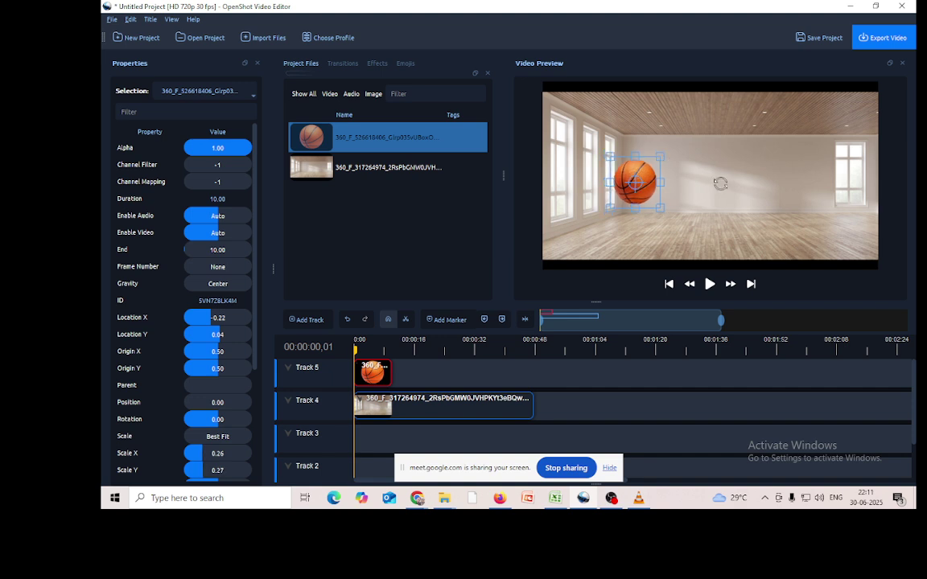
pyautogui.click(431, 235)
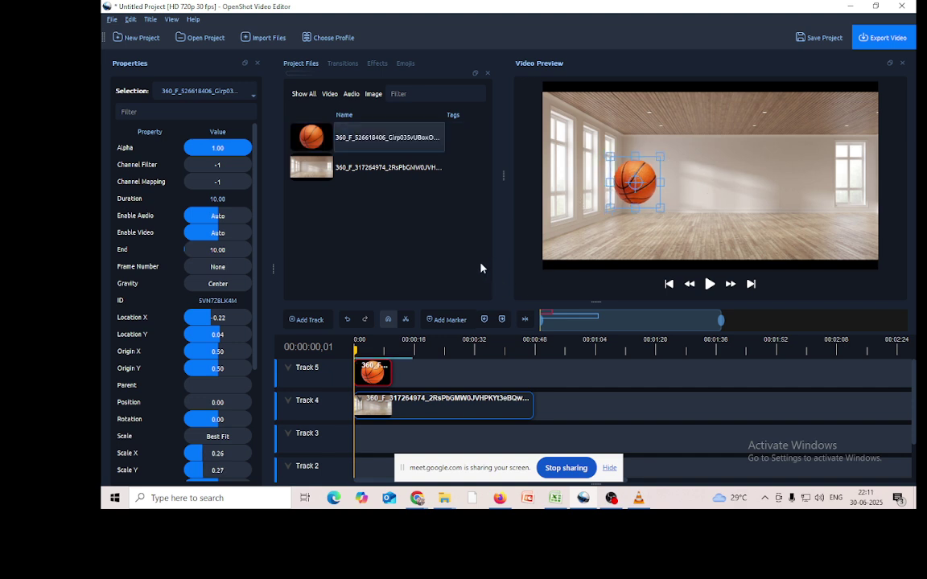
pyautogui.moveTo(637, 205); pyautogui.dragTo(575, 247)
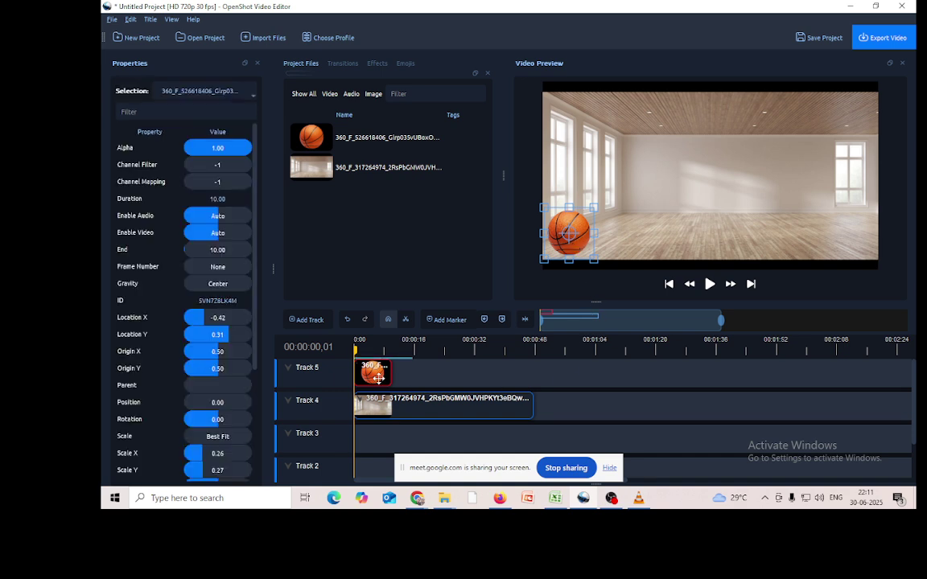
# - Set the End of the room clip on Track 4 to 50
pyautogui.click(389, 411)
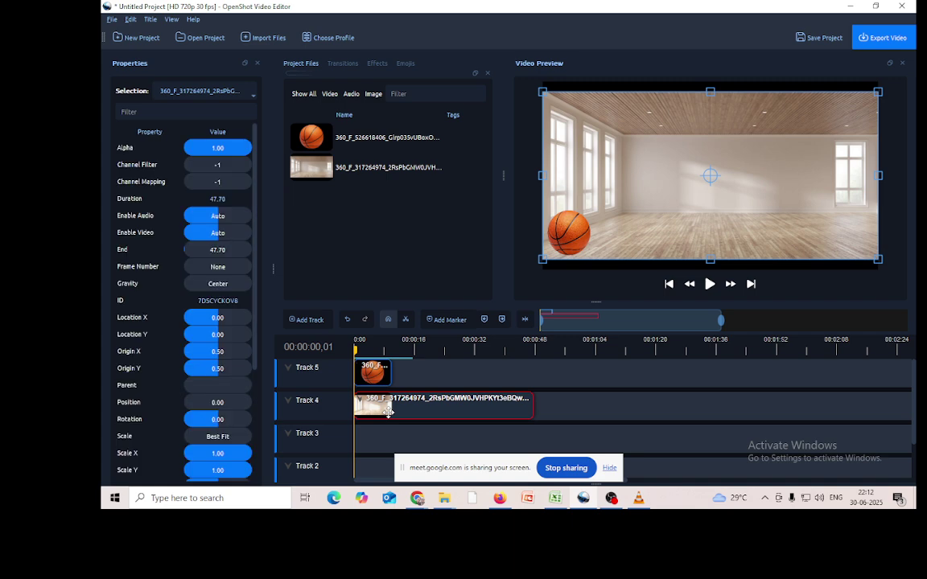
pyautogui.click(219, 252)
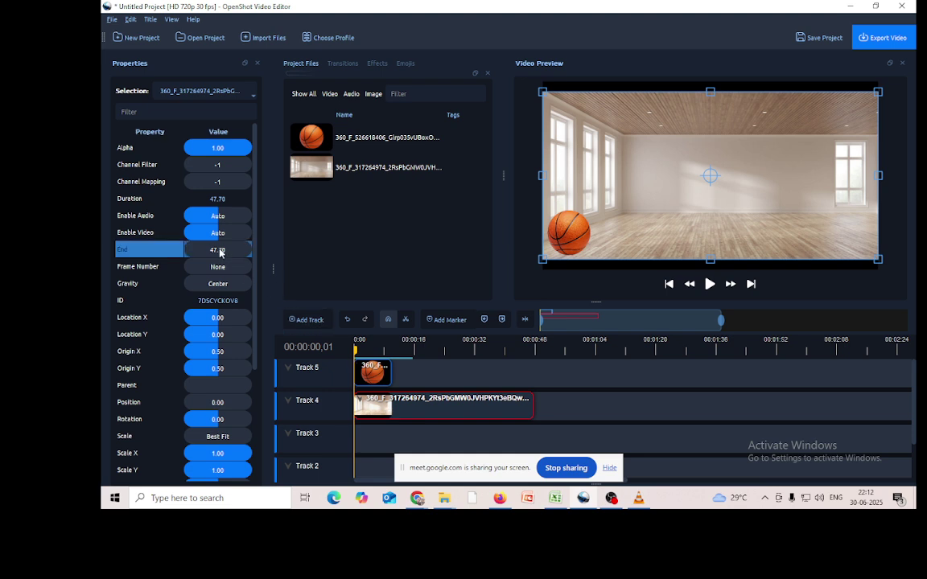
pyautogui.doubleClick(220, 252)
pyautogui.write('50')
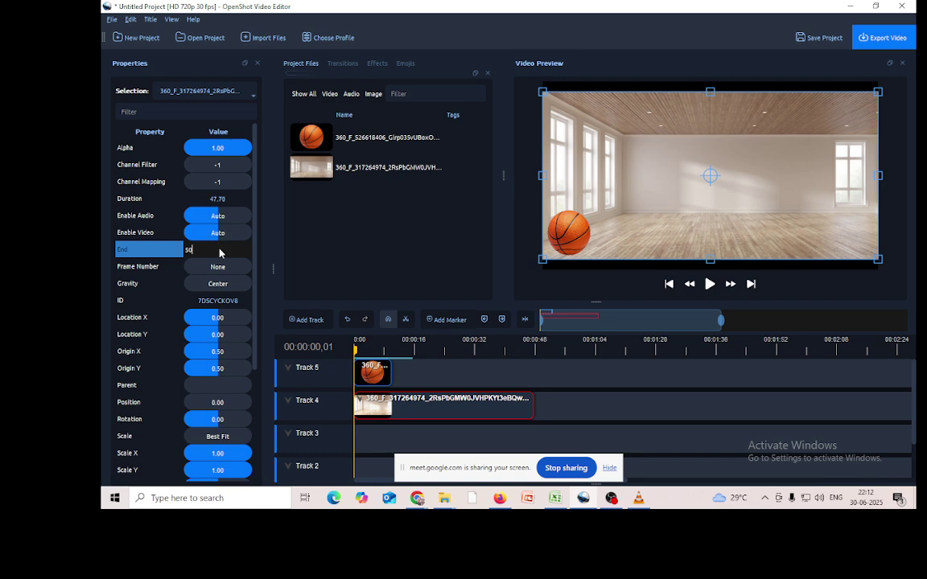
pyautogui.press('Return')
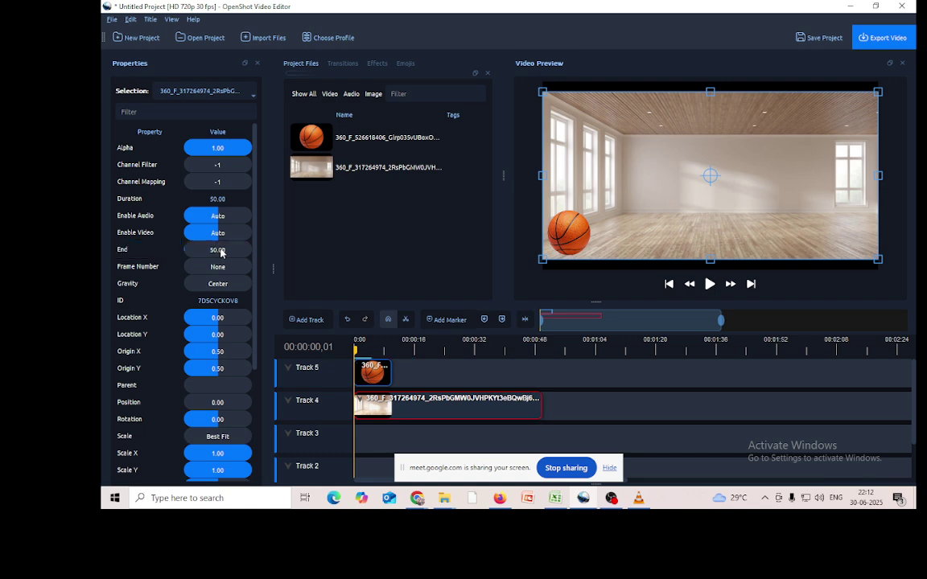
# - Set the End of the room clip on Track 4 to 30
pyautogui.click(369, 374)
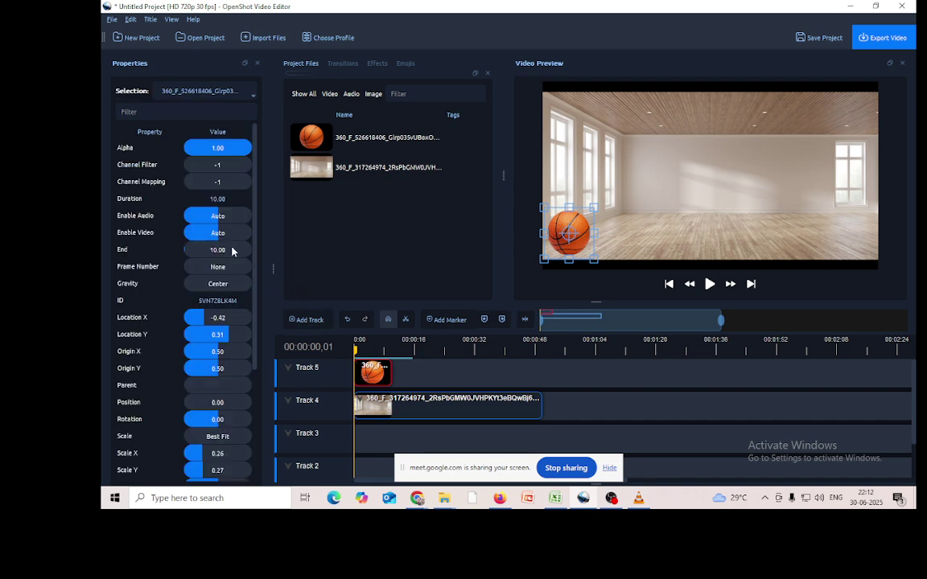
pyautogui.click(378, 402)
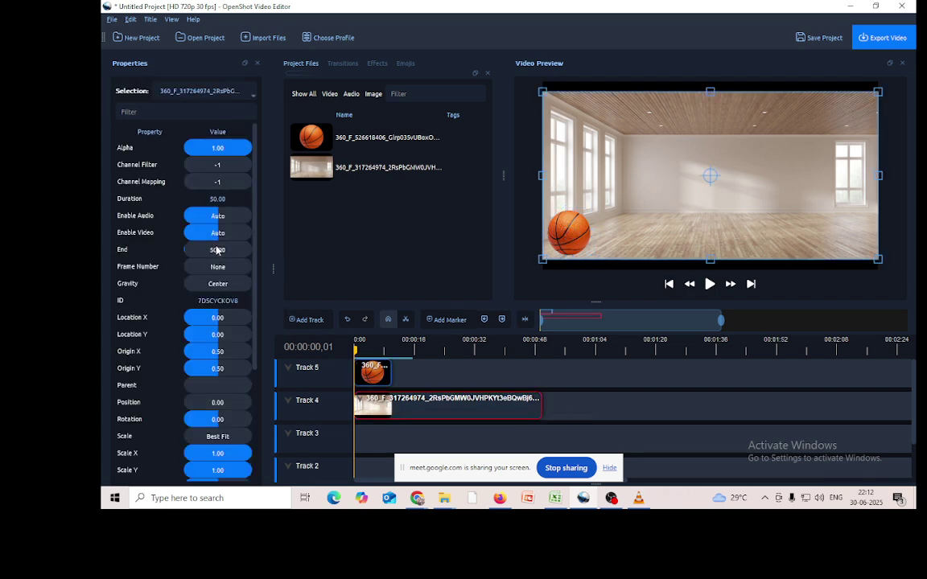
pyautogui.click(216, 251)
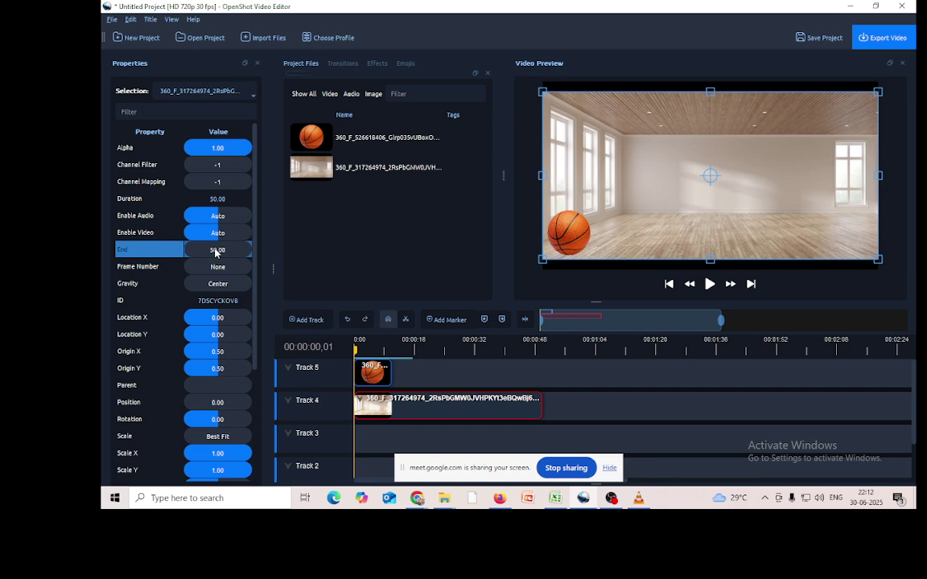
pyautogui.doubleClick(216, 251)
pyautogui.write('30')
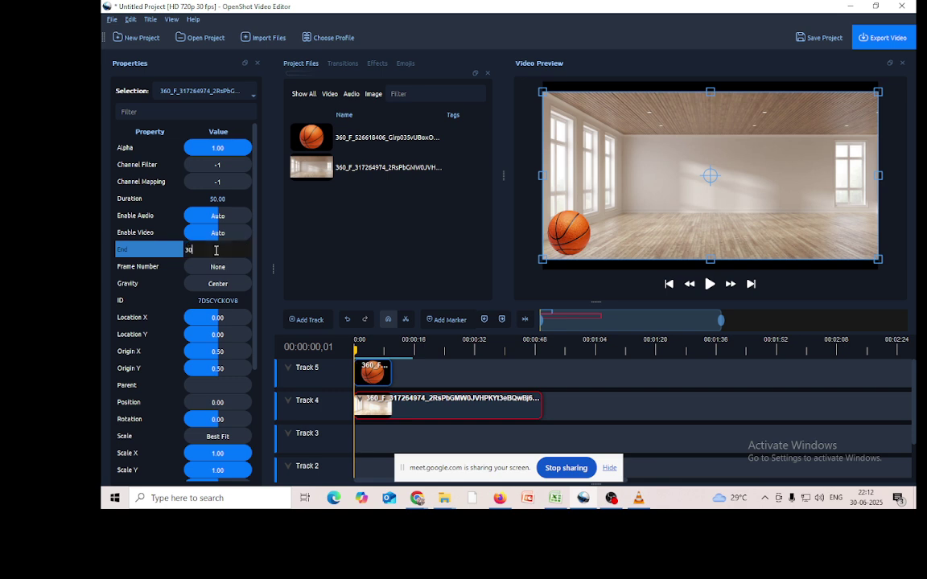
pyautogui.press('Return')
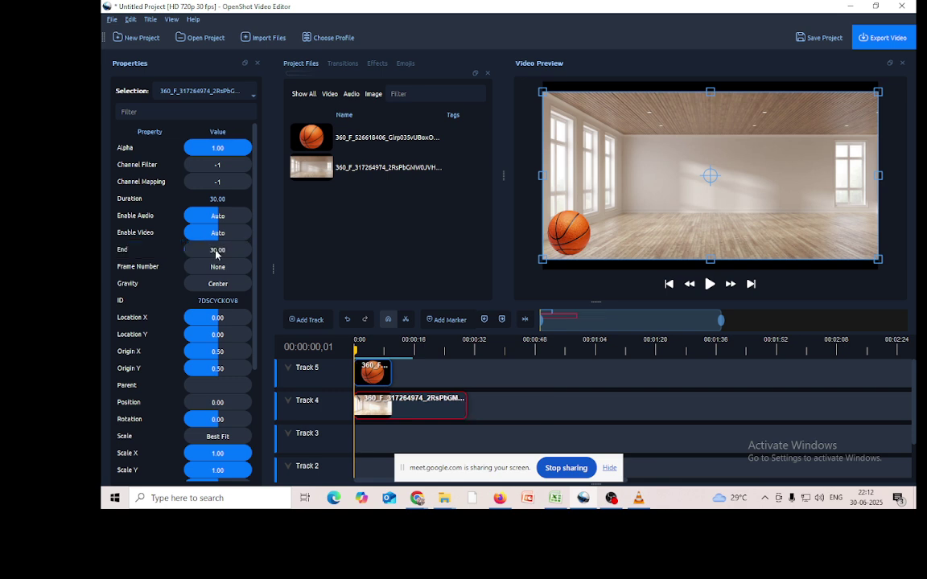
# - Set the End of the basketball clip on Track 5 to 30
pyautogui.click(372, 372)
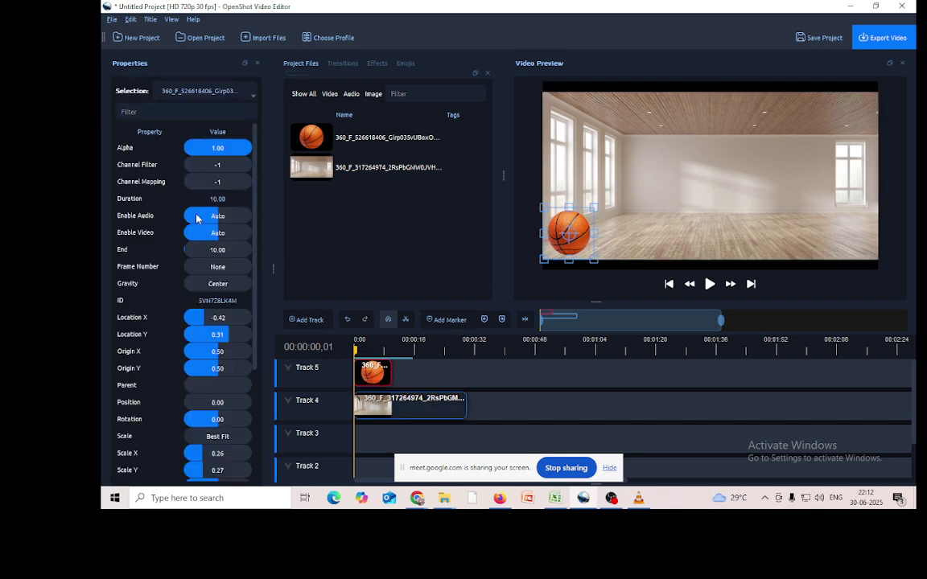
pyautogui.click(219, 250)
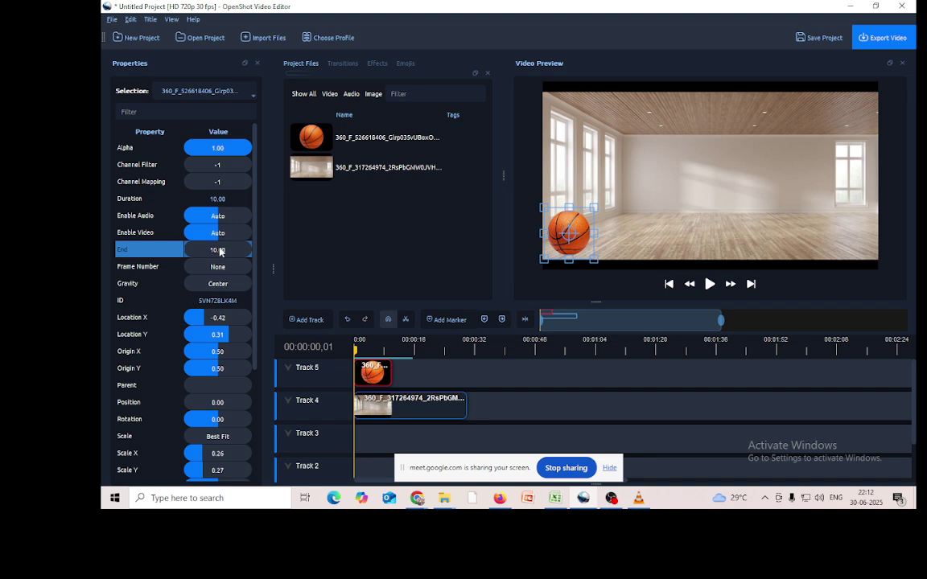
pyautogui.doubleClick(220, 251)
pyautogui.write('30')
pyautogui.press('Return')
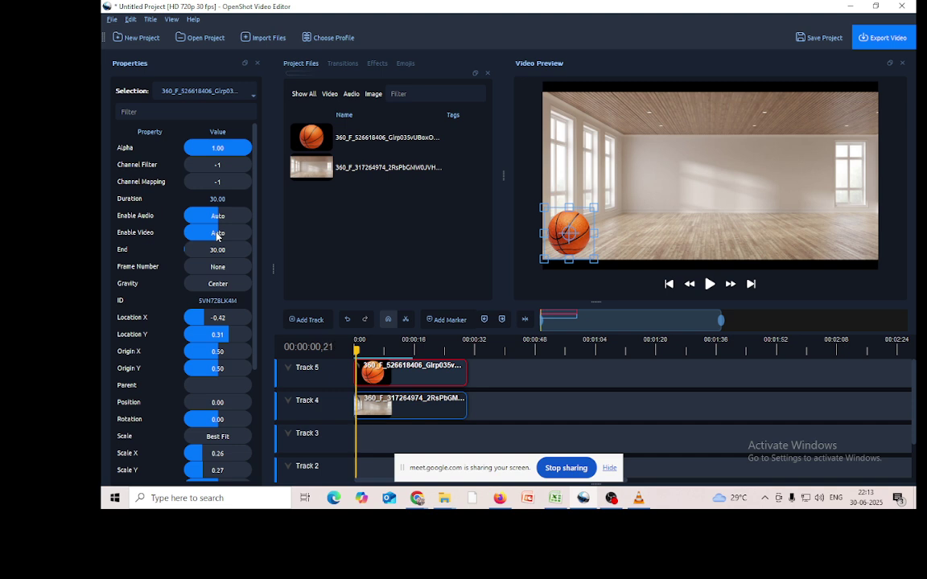
# - At 00:00:00,20, move the basketball up into the air to about Location X -0.33, Y -0.09
pyautogui.press('Left')
pyautogui.moveTo(571, 227); pyautogui.dragTo(602, 147)
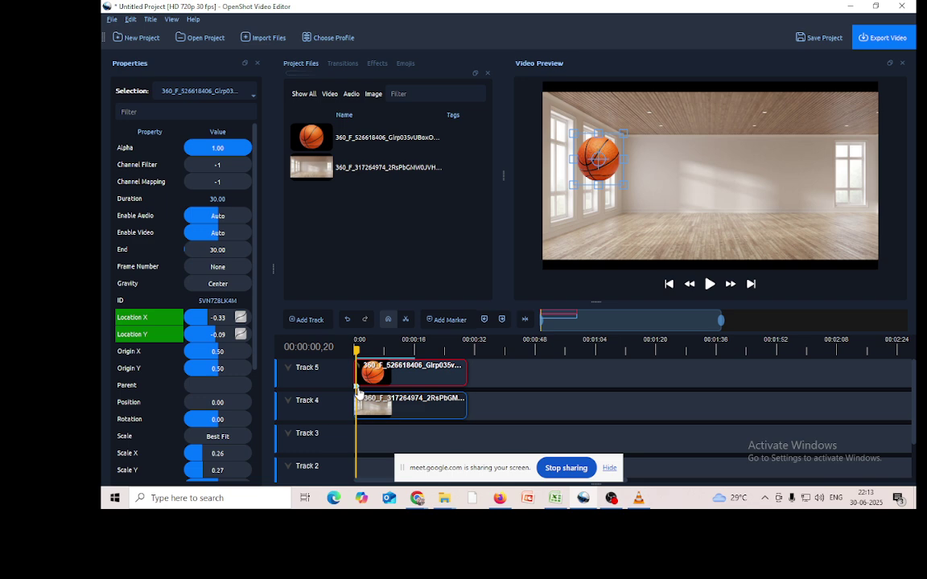
# - At 00:00:01,10, move the basketball down to the floor at about Location X -0.29, Y 0.30
pyautogui.press('Right')
pyautogui.press('Right')
pyautogui.press('Right')
pyautogui.press('Right')
pyautogui.press('Right')
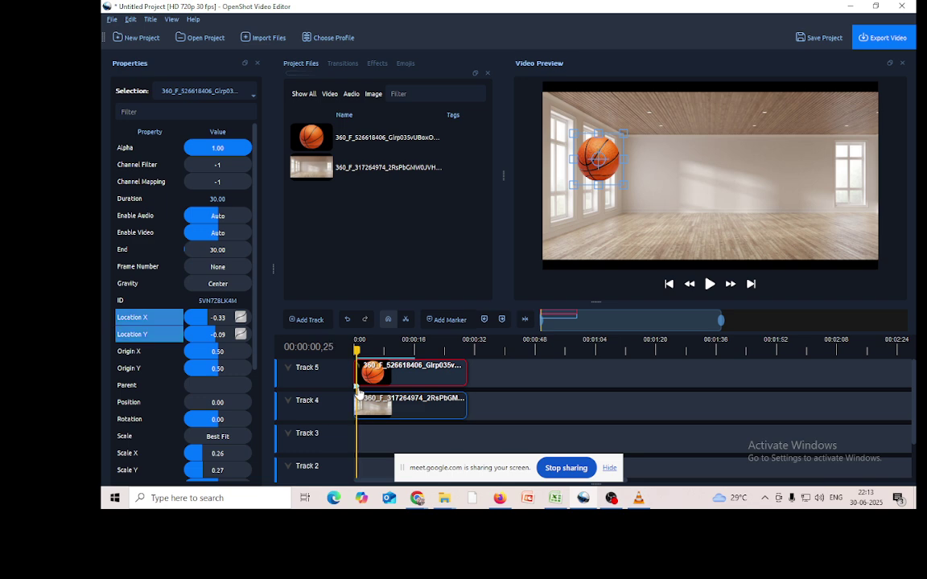
pyautogui.press('Right')
pyautogui.press('Right')
pyautogui.press('Right')
pyautogui.press('Right')
pyautogui.press('Right')
pyautogui.press('Right')
pyautogui.press('Right')
pyautogui.press('Right')
pyautogui.press('Right')
pyautogui.press('Right')
pyautogui.press('Right')
pyautogui.press('Right')
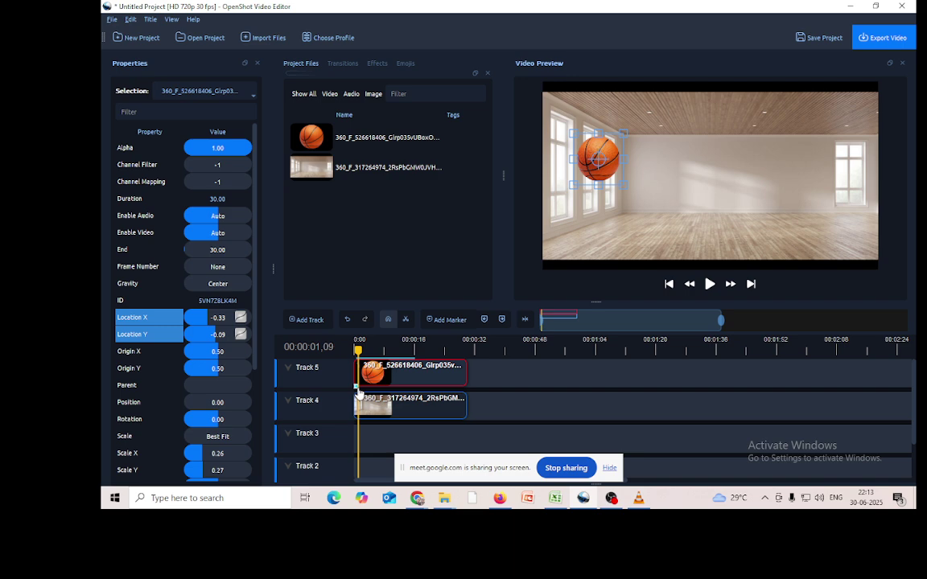
pyautogui.press('Right')
pyautogui.moveTo(605, 143); pyautogui.dragTo(621, 216)
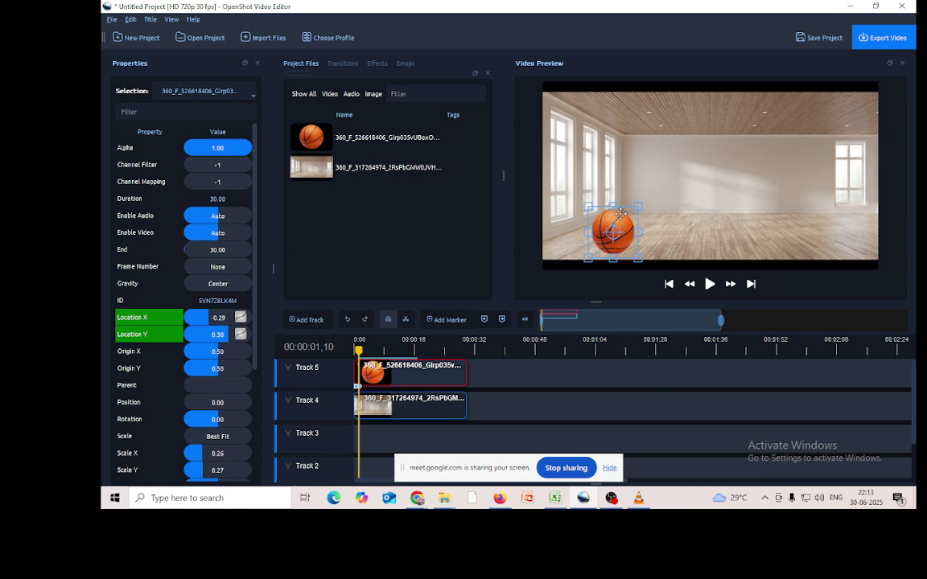
# - At 00:00:01,30, raise the basketball and shift it further across the room to about Location X -0.19, Y -0.09
pyautogui.press('Right')
pyautogui.press('Right')
pyautogui.press('Right')
pyautogui.press('Right')
pyautogui.press('Right')
pyautogui.press('Right')
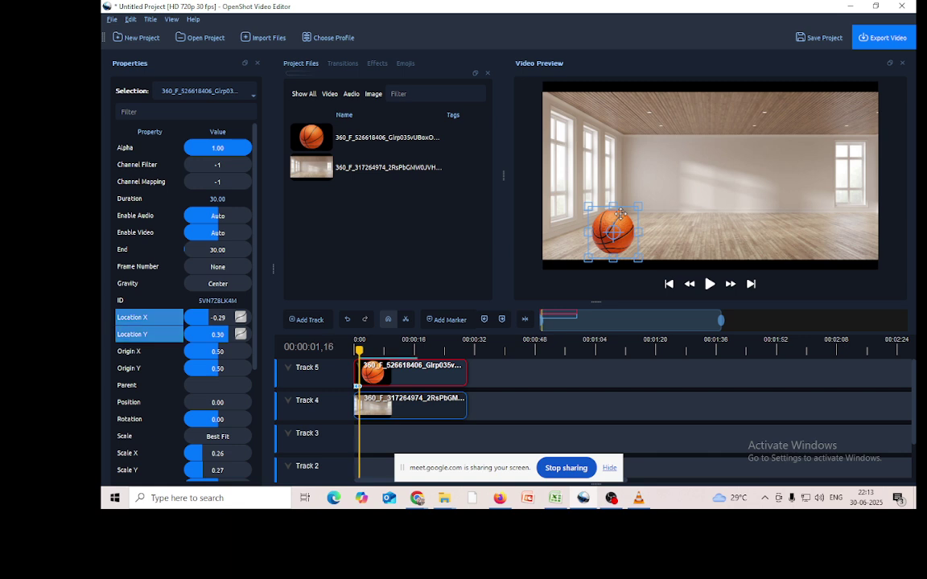
pyautogui.press('Right')
pyautogui.press('Right')
pyautogui.press('Right')
pyautogui.press('Right')
pyautogui.press('Right')
pyautogui.press('Right')
pyautogui.press('Right')
pyautogui.press('Right')
pyautogui.press('Right')
pyautogui.press('Right')
pyautogui.press('Right')
pyautogui.press('Right')
pyautogui.press('Right')
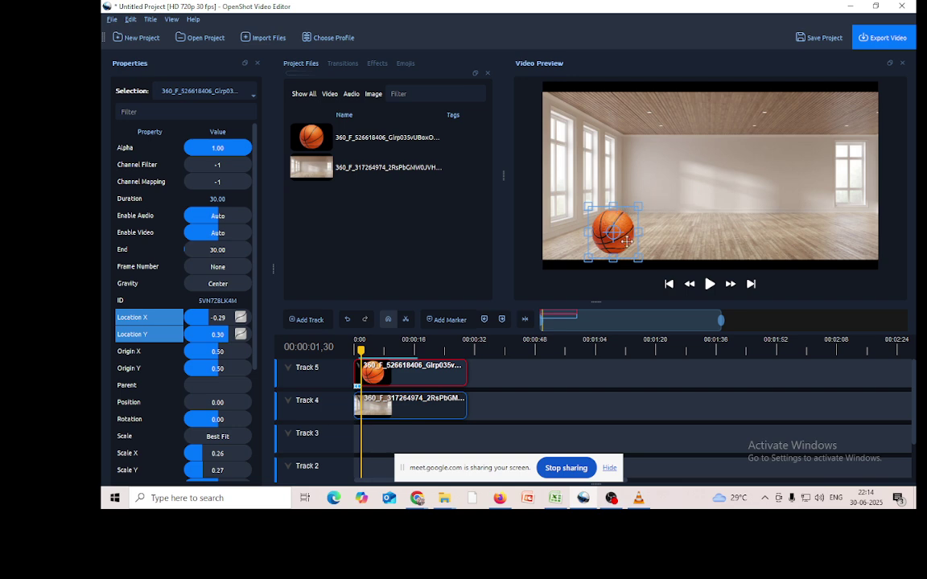
pyautogui.moveTo(626, 240); pyautogui.dragTo(659, 168)
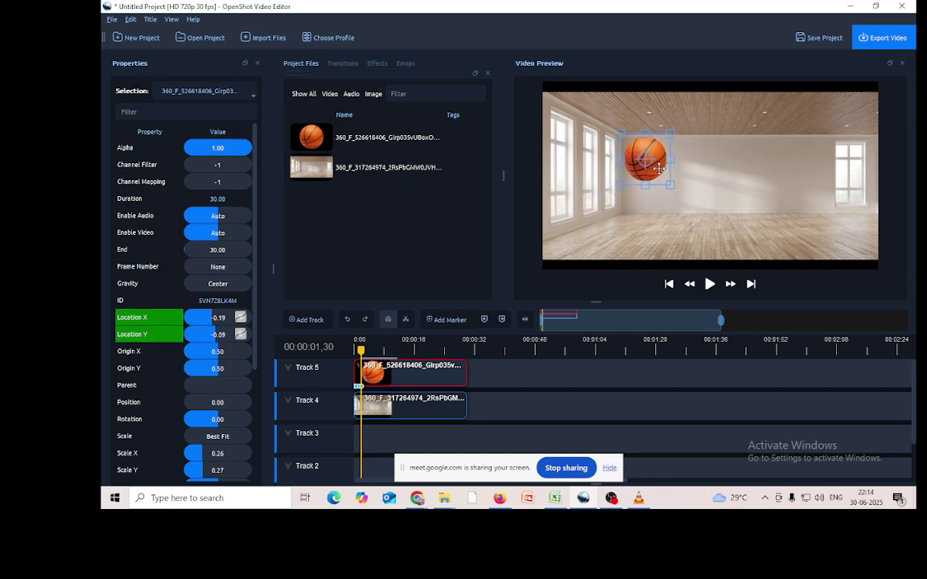
# - At 00:00:02,20, bring the basketball down to the floor at about Location X -0.13, Y 0.28
pyautogui.press('Right')
pyautogui.press('Right')
pyautogui.press('Right')
pyautogui.press('Right')
pyautogui.press('Right')
pyautogui.press('Right')
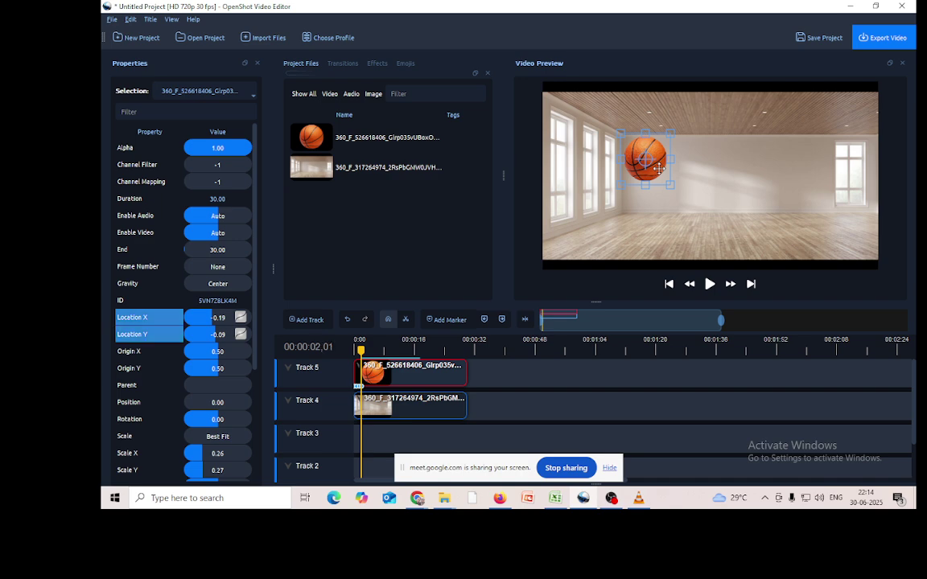
pyautogui.press('Right')
pyautogui.press('Right')
pyautogui.press('Right')
pyautogui.press('Right')
pyautogui.press('Right')
pyautogui.press('Right')
pyautogui.press('Right')
pyautogui.press('Right')
pyautogui.press('Right')
pyautogui.press('Right')
pyautogui.press('Right')
pyautogui.press('Right')
pyautogui.press('Right')
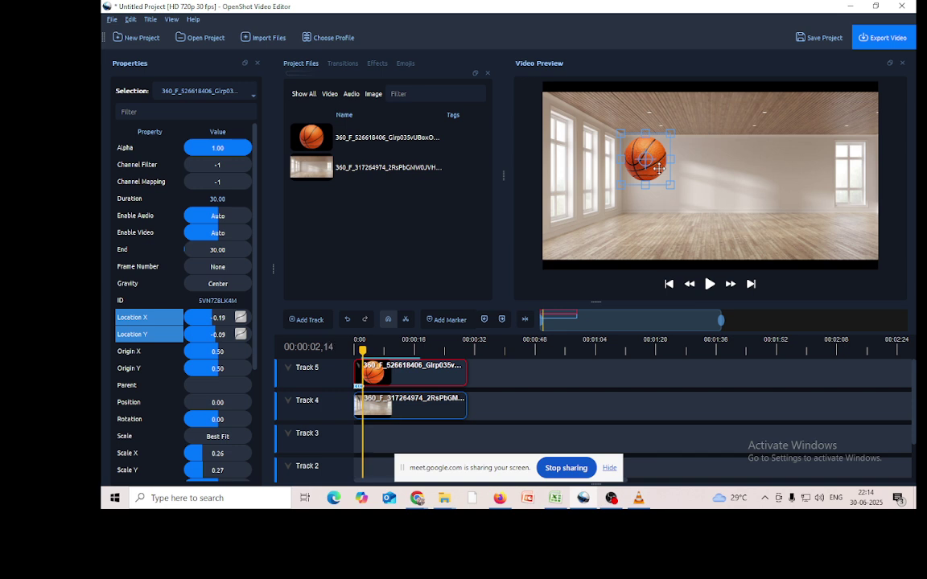
pyautogui.press('Right')
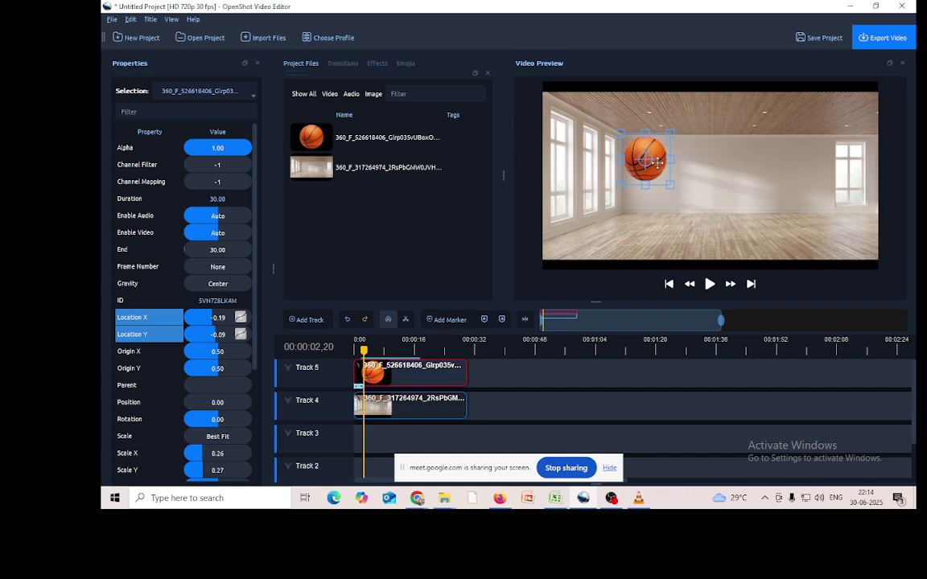
pyautogui.moveTo(659, 168); pyautogui.dragTo(670, 229)
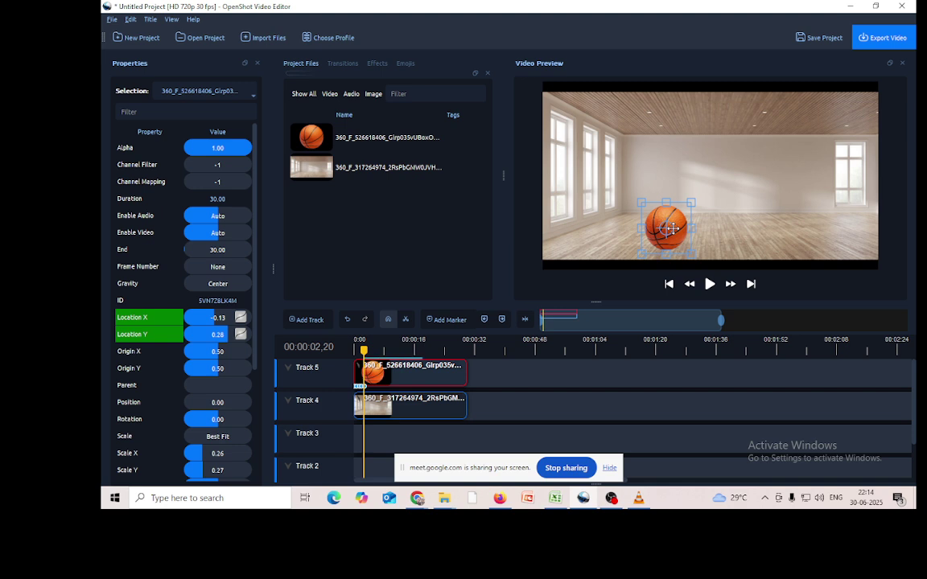
# - At 00:00:03,10, raise the basketball near the ceiling to about Location X -0.03, Y -0.28
pyautogui.press('Right')
pyautogui.press('Right')
pyautogui.press('Right')
pyautogui.press('Right')
pyautogui.press('Right')
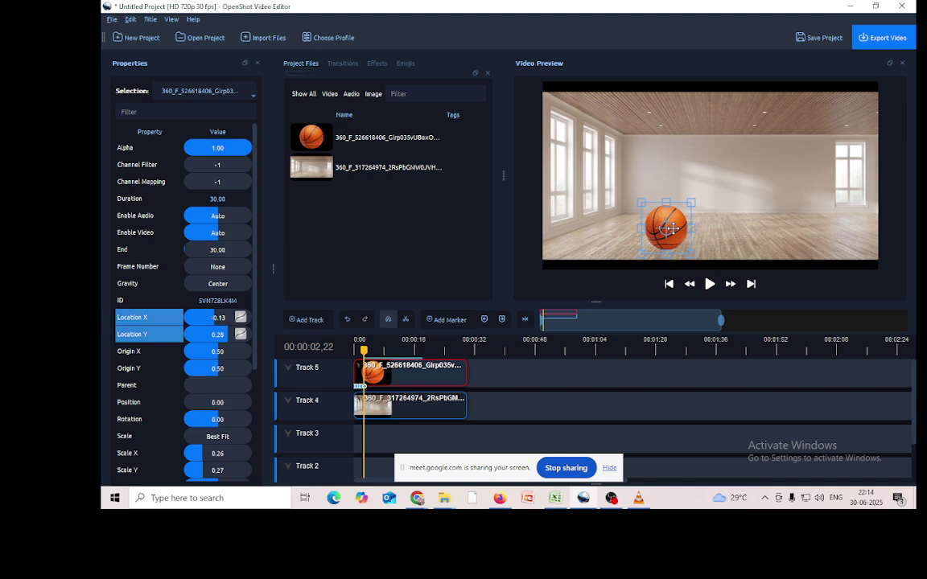
pyautogui.press('Right')
pyautogui.press('Right')
pyautogui.press('Right')
pyautogui.press('Right')
pyautogui.press('Right')
pyautogui.press('Right')
pyautogui.press('Right')
pyautogui.press('Right')
pyautogui.press('Right')
pyautogui.press('Right')
pyautogui.press('Right')
pyautogui.press('Right')
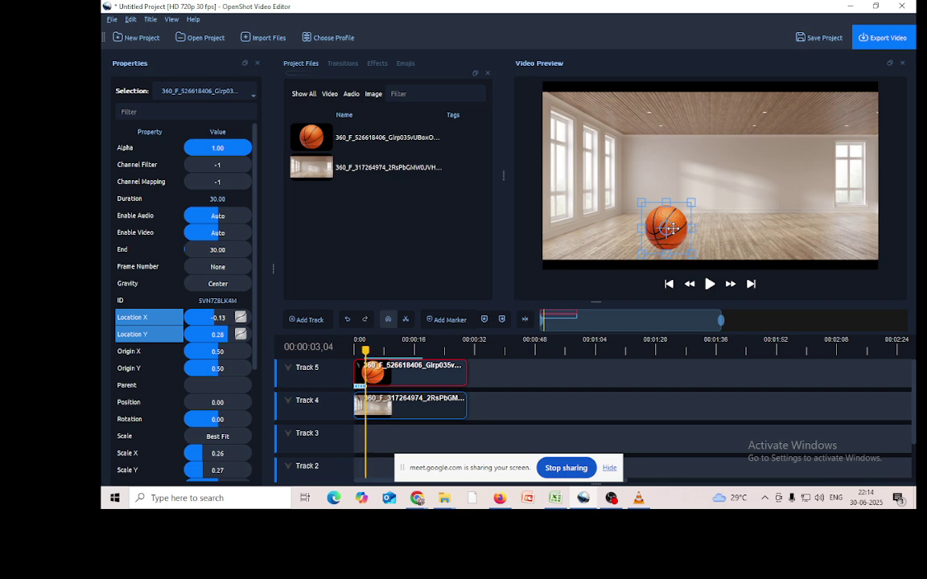
pyautogui.press('Right')
pyautogui.press('Right')
pyautogui.moveTo(670, 229); pyautogui.dragTo(706, 122)
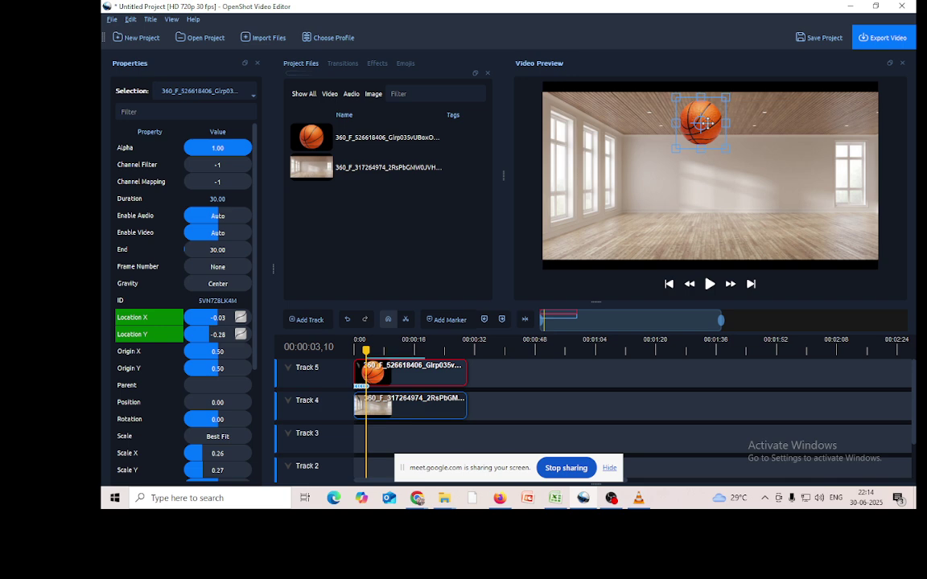
# - At 00:00:03,30, drop the basketball to the middle of the floor at about Location X 0.04, Y 0.28
pyautogui.press('Right')
pyautogui.press('Right')
pyautogui.press('Right')
pyautogui.press('Right')
pyautogui.press('Right')
pyautogui.press('Right')
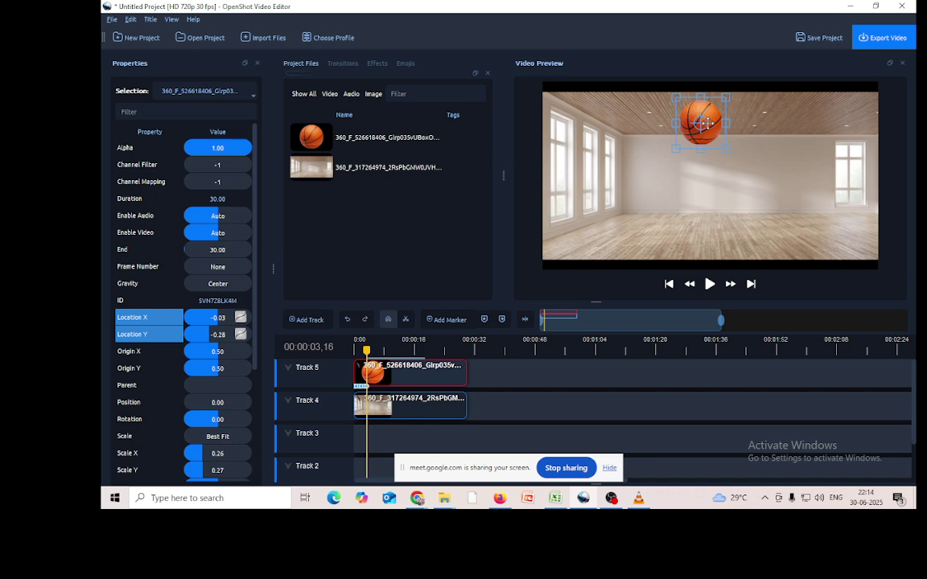
pyautogui.press('Right')
pyautogui.press('Right')
pyautogui.press('Right')
pyautogui.press('Right')
pyautogui.press('Right')
pyautogui.press('Right')
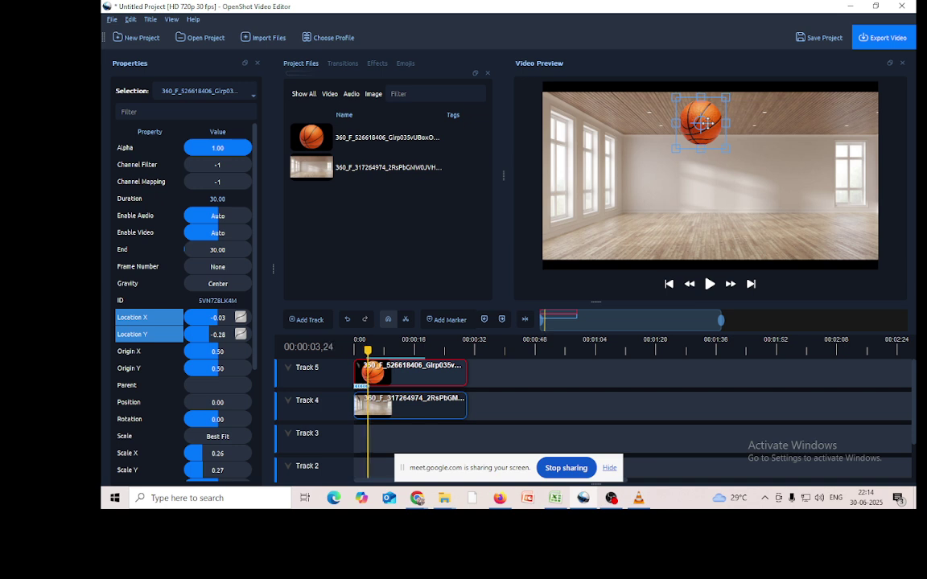
pyautogui.press('Right')
pyautogui.press('Right')
pyautogui.press('Right')
pyautogui.press('Right')
pyautogui.press('Right')
pyautogui.press('Right')
pyautogui.press('Right')
pyautogui.moveTo(706, 123); pyautogui.dragTo(730, 229)
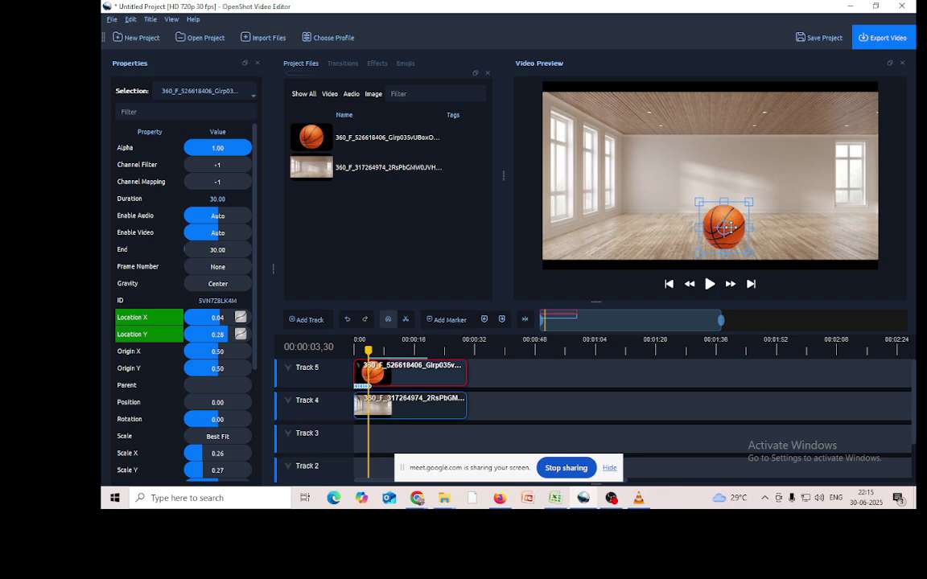
# - At 00:00:04,20, lift the basketball up to about Location X 0.09, Y -0.20
pyautogui.press('Right')
pyautogui.press('Right')
pyautogui.press('Right')
pyautogui.press('Right')
pyautogui.press('Right')
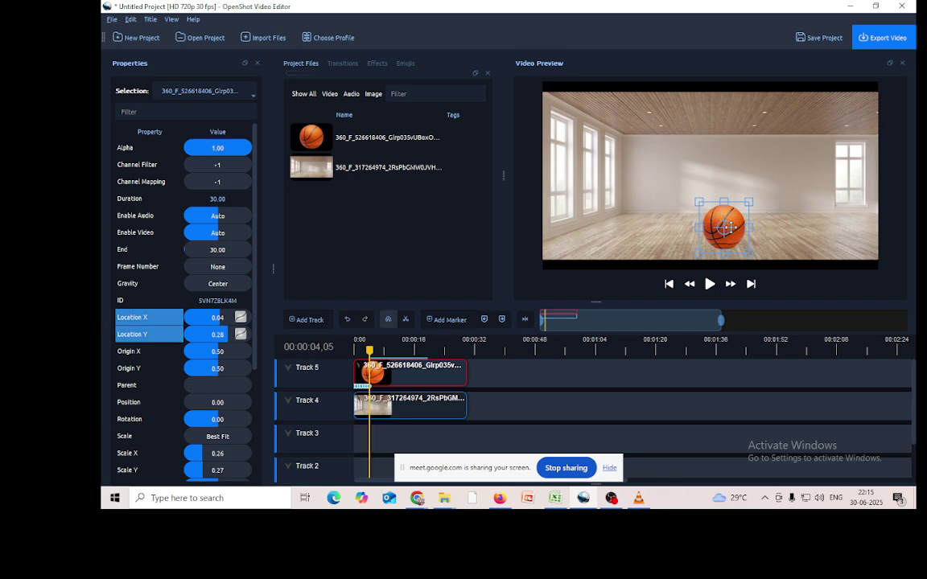
pyautogui.press('Right')
pyautogui.press('Right')
pyautogui.press('Right')
pyautogui.press('Right')
pyautogui.press('Right')
pyautogui.press('Right')
pyautogui.press('Right')
pyautogui.press('Right')
pyautogui.press('Right')
pyautogui.press('Right')
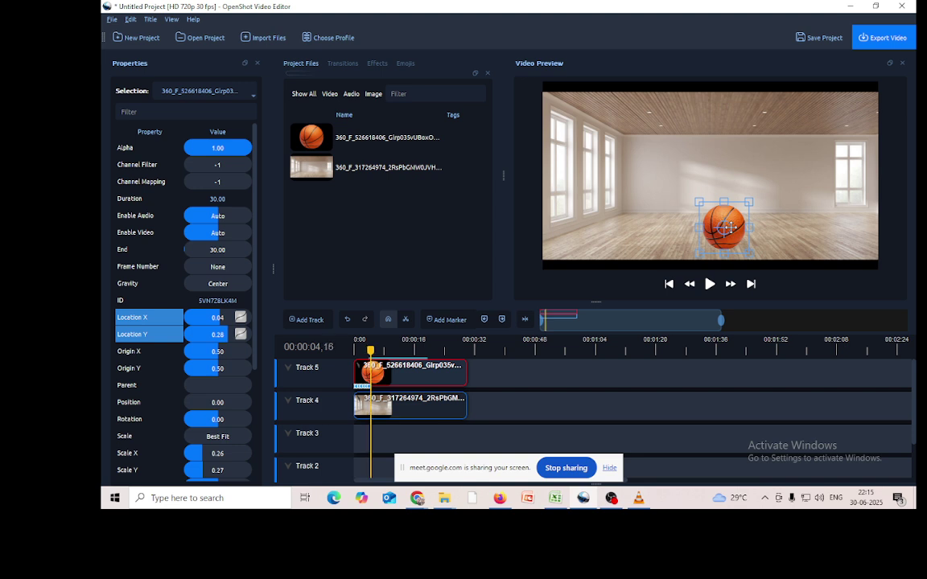
pyautogui.press('Right')
pyautogui.press('Right')
pyautogui.moveTo(727, 228); pyautogui.dragTo(746, 138)
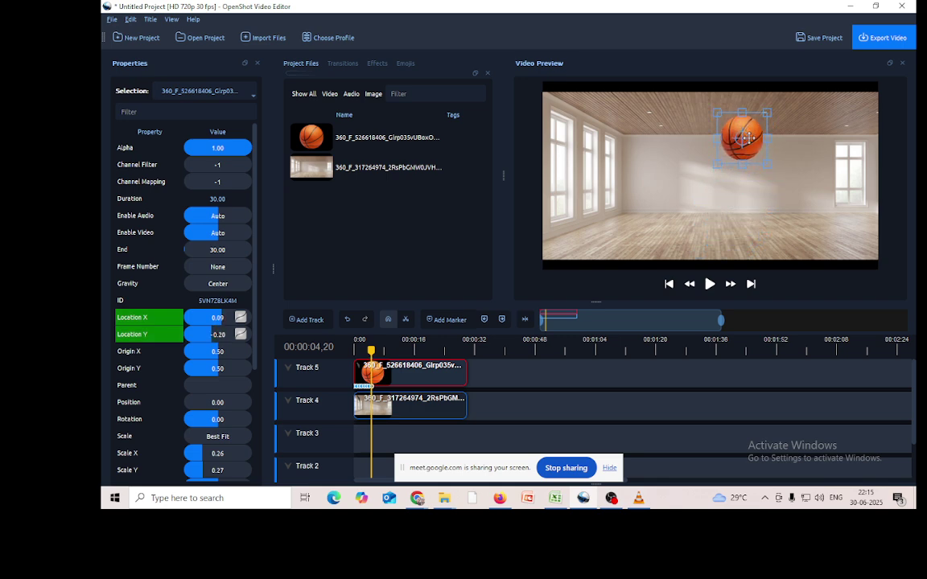
# - At 00:00:05,22, drop the basketball to the floor at about Location X 0.11, Y 0.32
pyautogui.press('Right')
pyautogui.press('Right')
pyautogui.press('Right')
pyautogui.press('Right')
pyautogui.press('Right')
pyautogui.press('Right')
pyautogui.press('Right')
pyautogui.press('Right')
pyautogui.press('Right')
pyautogui.press('Right')
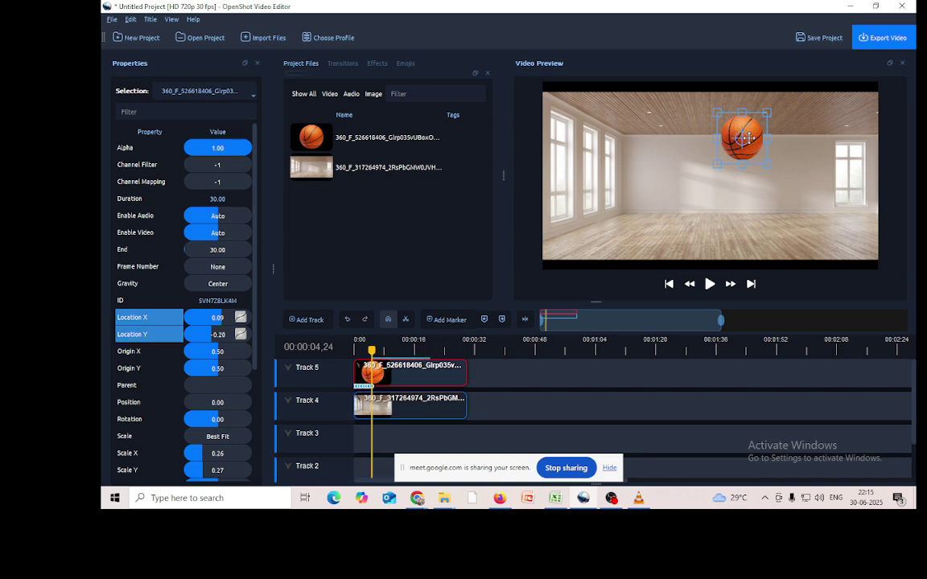
pyautogui.press('Right')
pyautogui.press('Right')
pyautogui.press('Right')
pyautogui.press('Right')
pyautogui.press('Right')
pyautogui.press('Right')
pyautogui.press('Right')
pyautogui.press('Right')
pyautogui.press('Right')
pyautogui.press('Right')
pyautogui.press('Right')
pyautogui.press('Right')
pyautogui.press('Right')
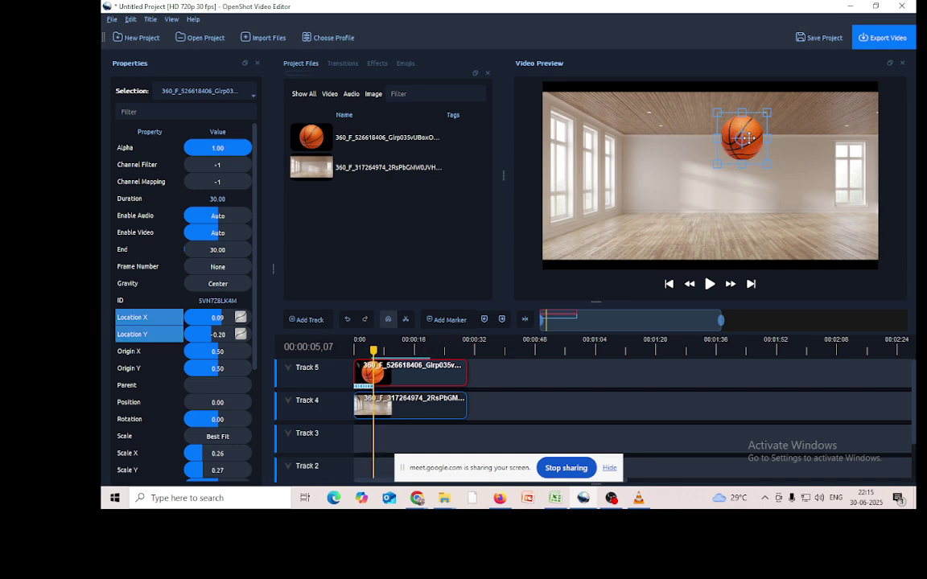
pyautogui.press('Right')
pyautogui.press('Right')
pyautogui.press('Right')
pyautogui.press('Right')
pyautogui.press('Right')
pyautogui.press('Right')
pyautogui.press('Right')
pyautogui.press('Right')
pyautogui.press('Right')
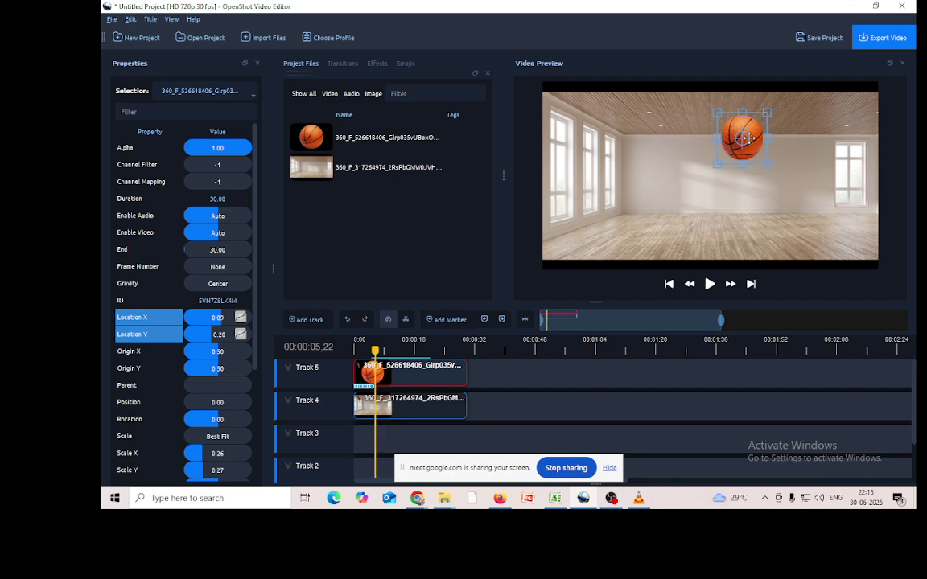
pyautogui.moveTo(747, 139); pyautogui.dragTo(751, 234)
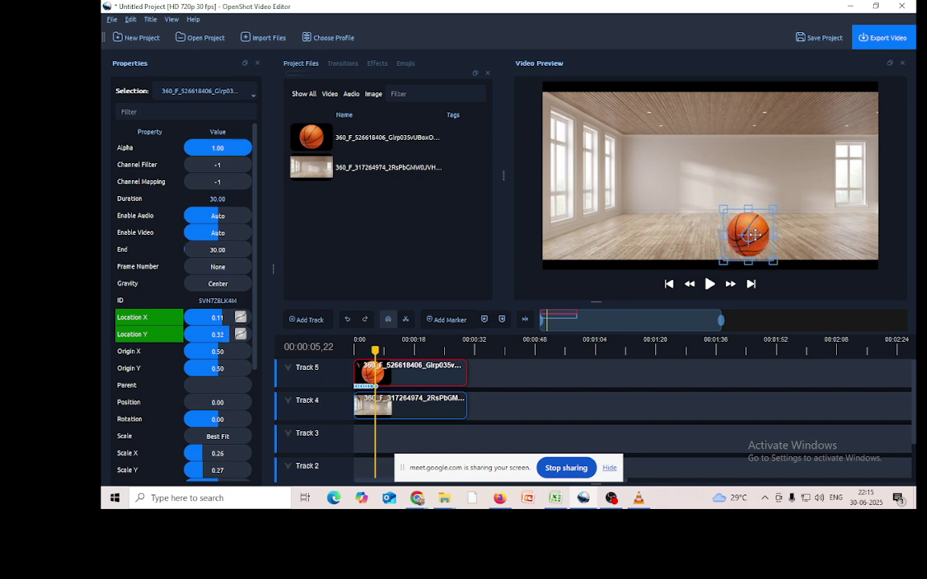
# - At 00:00:06,20, raise the basketball toward the ceiling to about Location X 0.17, Y -0.18
pyautogui.press('Right')
pyautogui.press('Right')
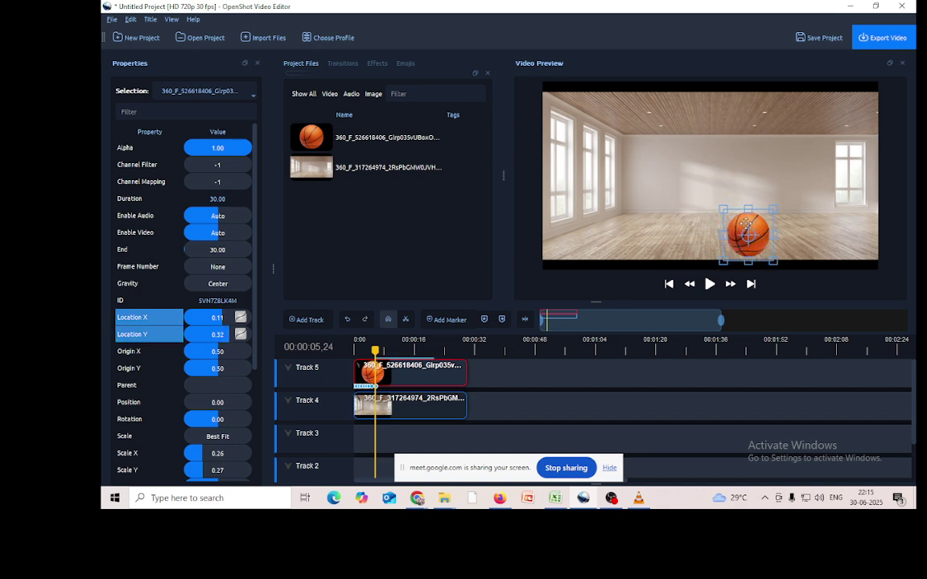
pyautogui.press('Right')
pyautogui.press('Right')
pyautogui.press('Right')
pyautogui.press('Right')
pyautogui.press('Right')
pyautogui.press('Right')
pyautogui.press('Right')
pyautogui.press('Right')
pyautogui.press('Right')
pyautogui.press('Right')
pyautogui.press('Right')
pyautogui.press('Right')
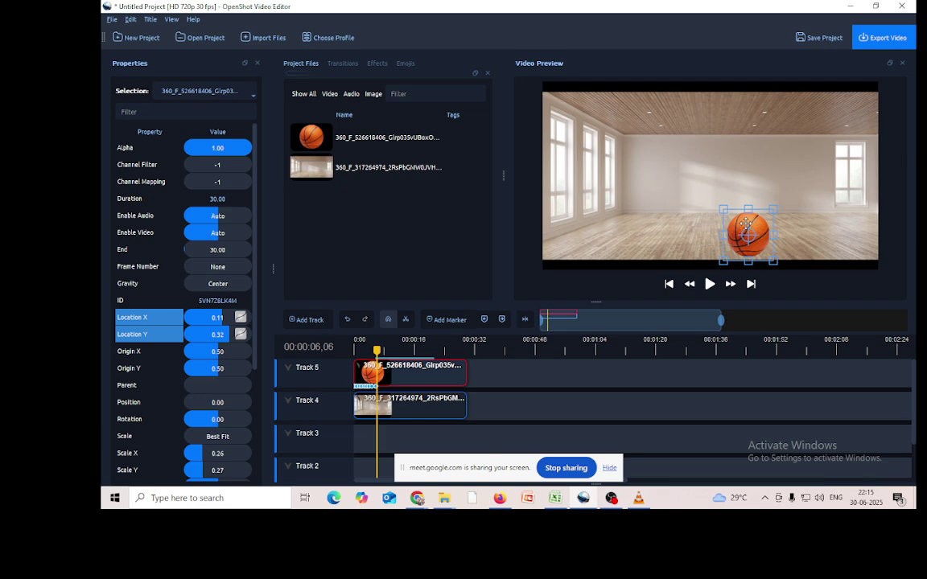
pyautogui.press('Right')
pyautogui.press('Right')
pyautogui.press('Right')
pyautogui.press('Right')
pyautogui.press('Right')
pyautogui.press('Right')
pyautogui.press('Right')
pyautogui.press('Right')
pyautogui.press('Right')
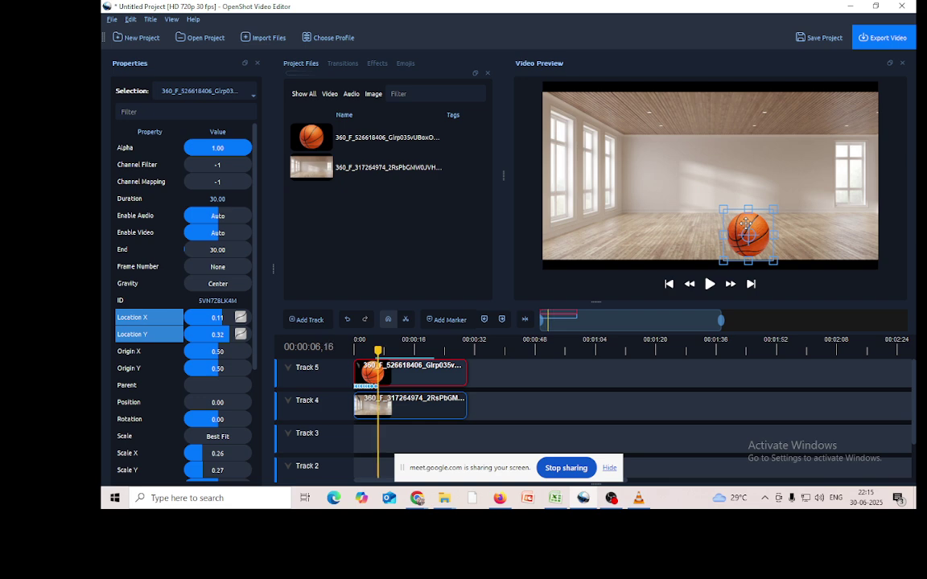
pyautogui.press('Right')
pyautogui.press('Right')
pyautogui.press('Right')
pyautogui.press('Right')
pyautogui.moveTo(746, 226); pyautogui.dragTo(763, 128)
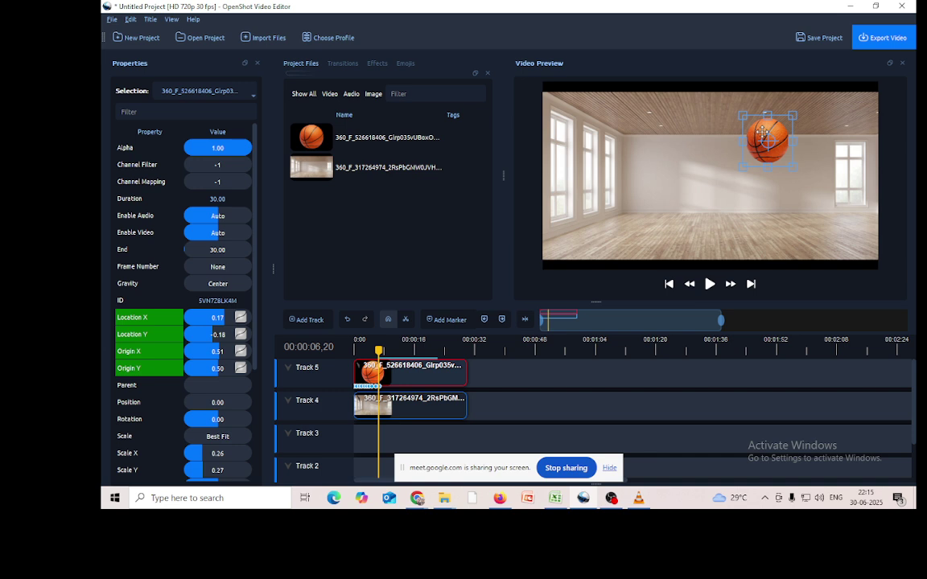
# - At 00:00:07,20, bring the basketball down to the floor at about Location X 0.21, Y 0.33
pyautogui.press('Right')
pyautogui.press('Right')
pyautogui.press('Right')
pyautogui.press('Right')
pyautogui.press('Right')
pyautogui.press('Right')
pyautogui.press('Right')
pyautogui.press('Right')
pyautogui.press('Right')
pyautogui.press('Right')
pyautogui.press('Right')
pyautogui.press('Right')
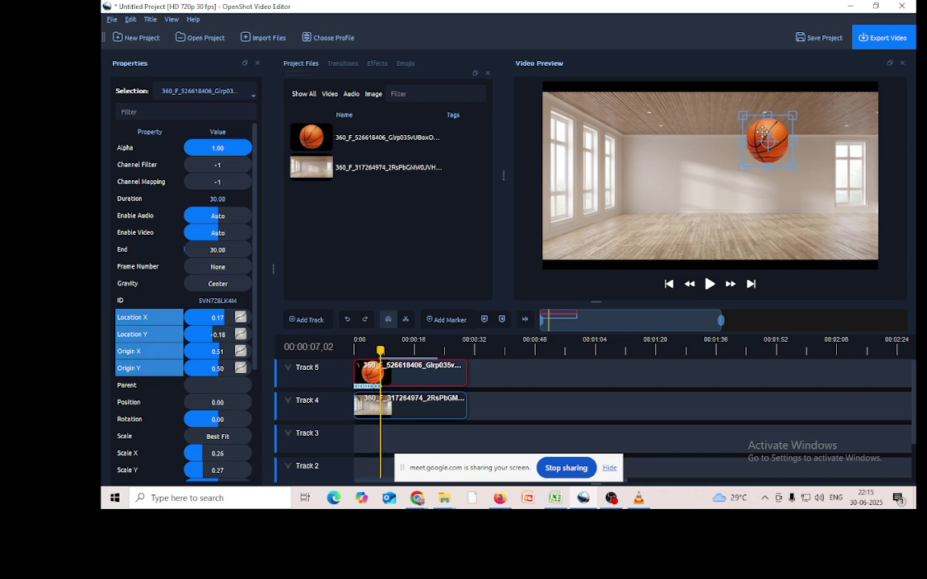
pyautogui.press('Right')
pyautogui.press('Right')
pyautogui.press('Right')
pyautogui.press('Right')
pyautogui.press('Right')
pyautogui.press('Right')
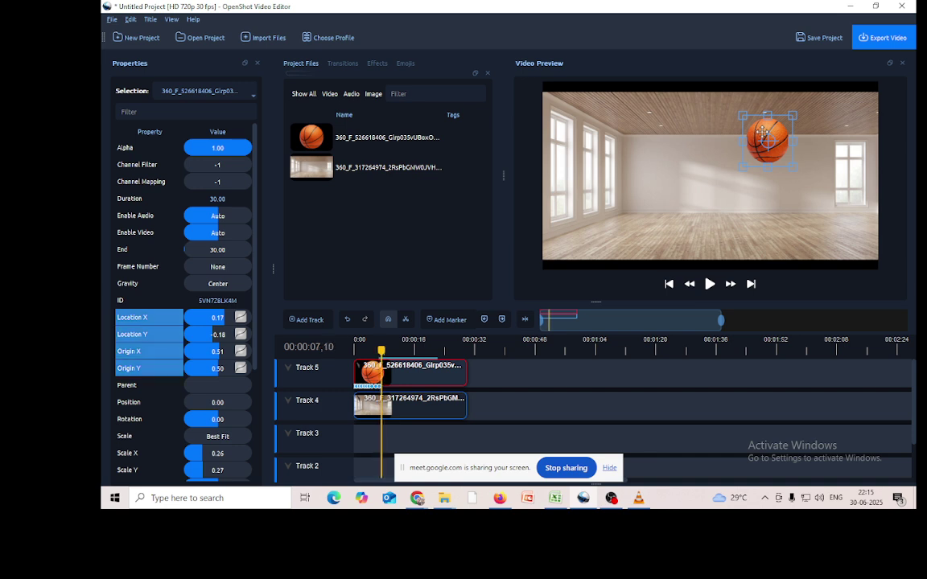
pyautogui.press('Right')
pyautogui.press('Right')
pyautogui.press('Right')
pyautogui.press('Right')
pyautogui.press('Right')
pyautogui.press('Right')
pyautogui.press('Right')
pyautogui.press('Right')
pyautogui.press('Right')
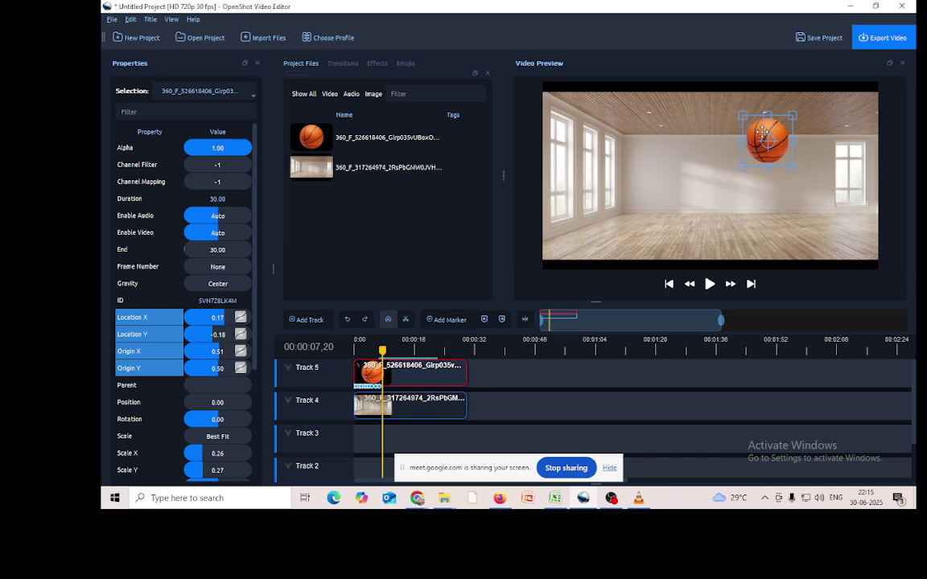
pyautogui.moveTo(764, 135); pyautogui.dragTo(777, 229)
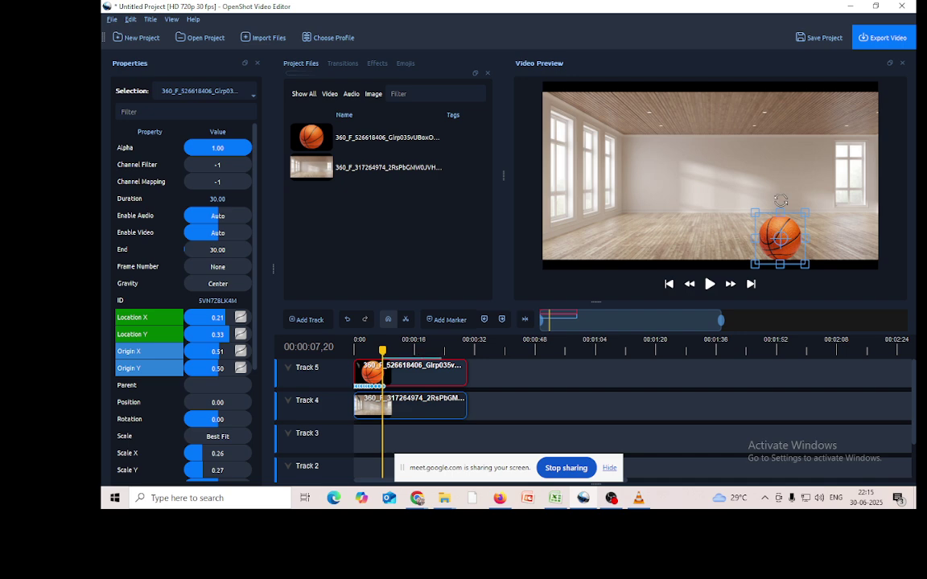
# - At 00:00:09,01, lift the basketball to about Location X 0.30, Y -0.27, with its origin at about X 0.90, Y 0.00
pyautogui.press('Right')
pyautogui.press('Right')
pyautogui.press('Right')
pyautogui.press('Right')
pyautogui.press('Right')
pyautogui.press('Right')
pyautogui.press('Right')
pyautogui.press('Right')
pyautogui.press('Right')
pyautogui.press('Right')
pyautogui.press('Right')
pyautogui.press('Right')
pyautogui.press('Right')
pyautogui.press('Right')
pyautogui.press('Right')
pyautogui.press('Right')
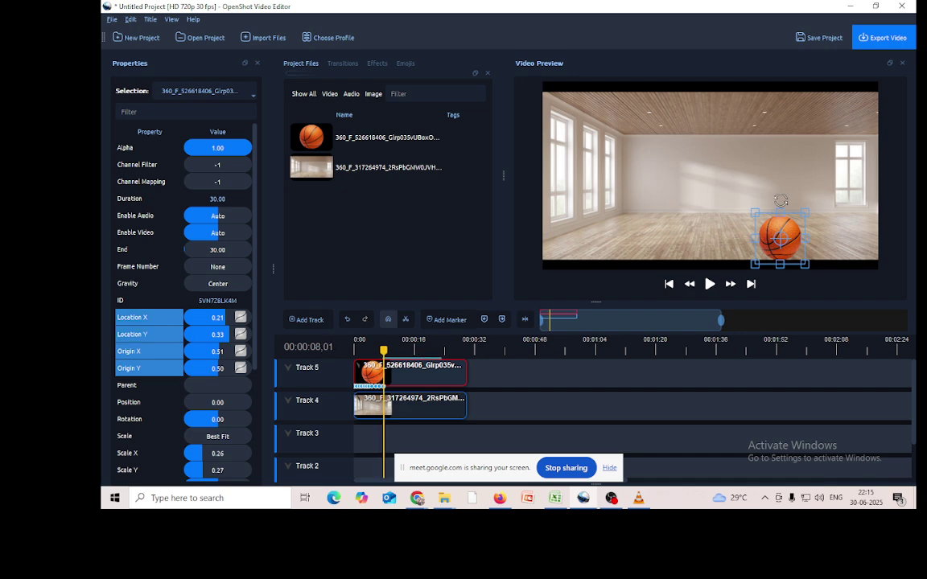
pyautogui.press('Right')
pyautogui.press('Right')
pyautogui.press('Right')
pyautogui.press('Right')
pyautogui.press('Right')
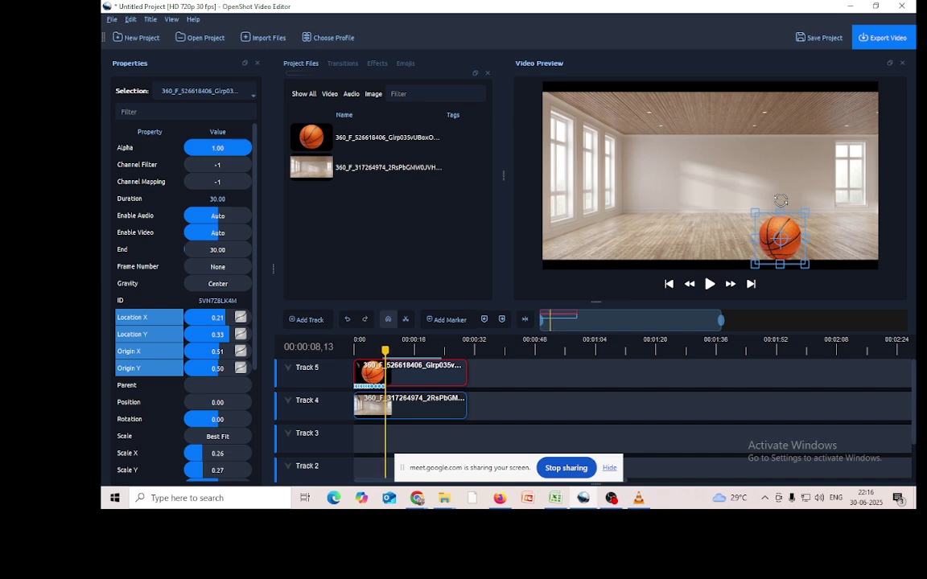
pyautogui.press('Right')
pyautogui.press('Right')
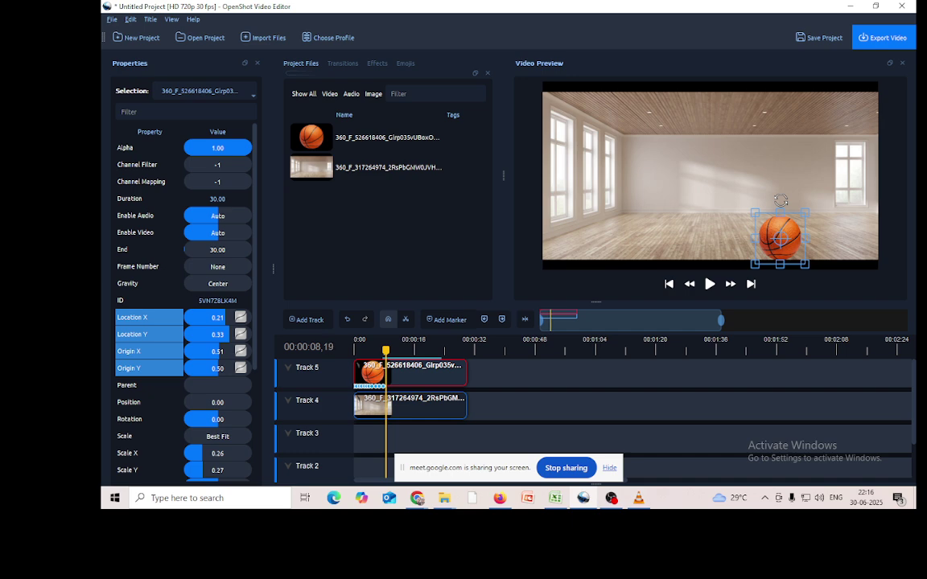
pyautogui.press('Right')
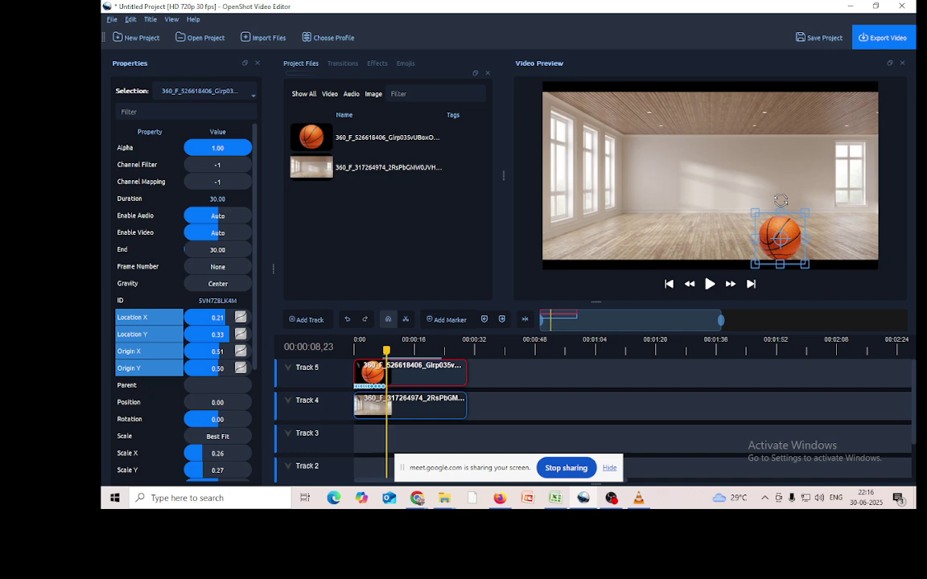
pyautogui.press('Right')
pyautogui.press('Right')
pyautogui.press('Right')
pyautogui.press('Right')
pyautogui.press('Right')
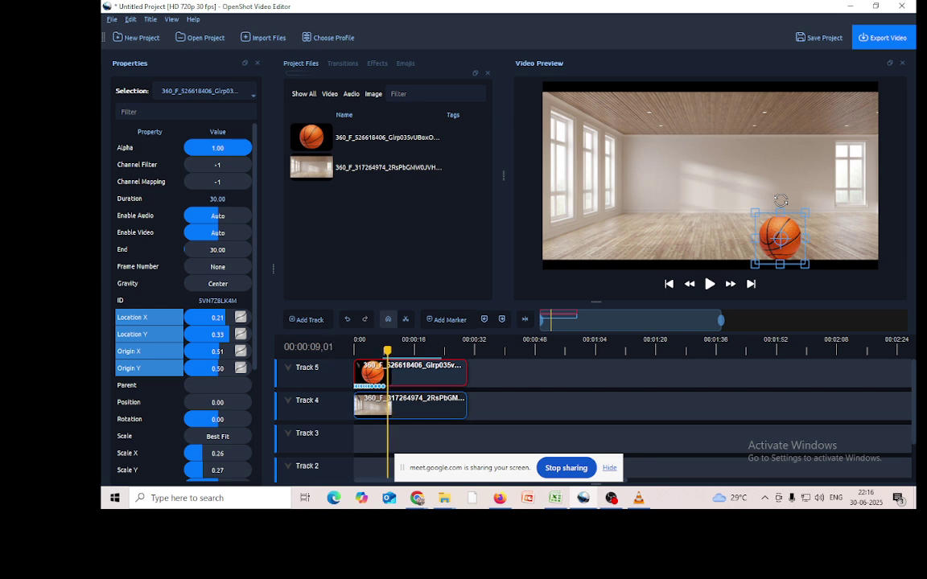
pyautogui.moveTo(780, 238)
pyautogui.mouseDown()
pyautogui.moveTo(801, 213)
pyautogui.moveTo(785, 235)
pyautogui.moveTo(815, 126)
pyautogui.mouseUp()
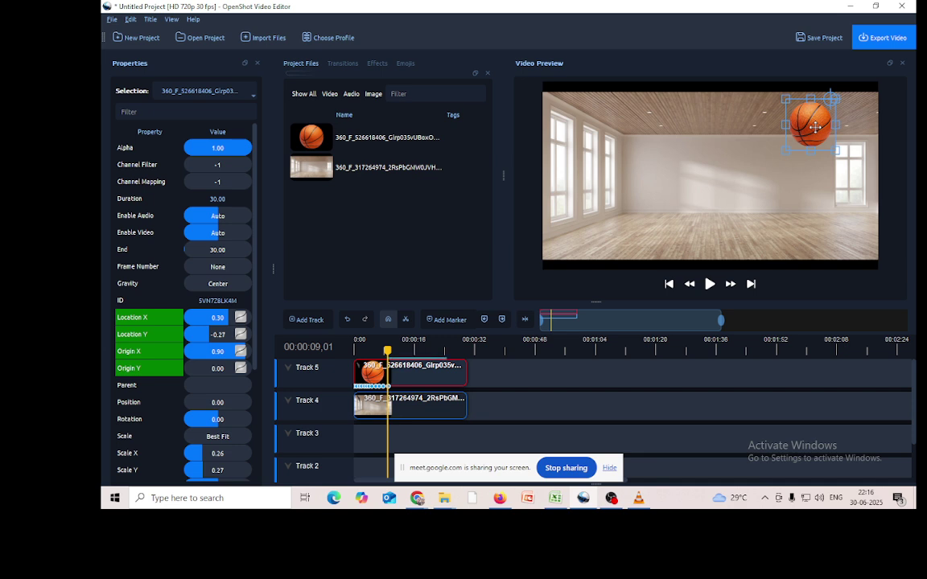
# - At 00:00:10,01, drop the basketball to the floor near the right wall at about Location X 0.37, Y 0.33
pyautogui.press('space')
pyautogui.press('space')
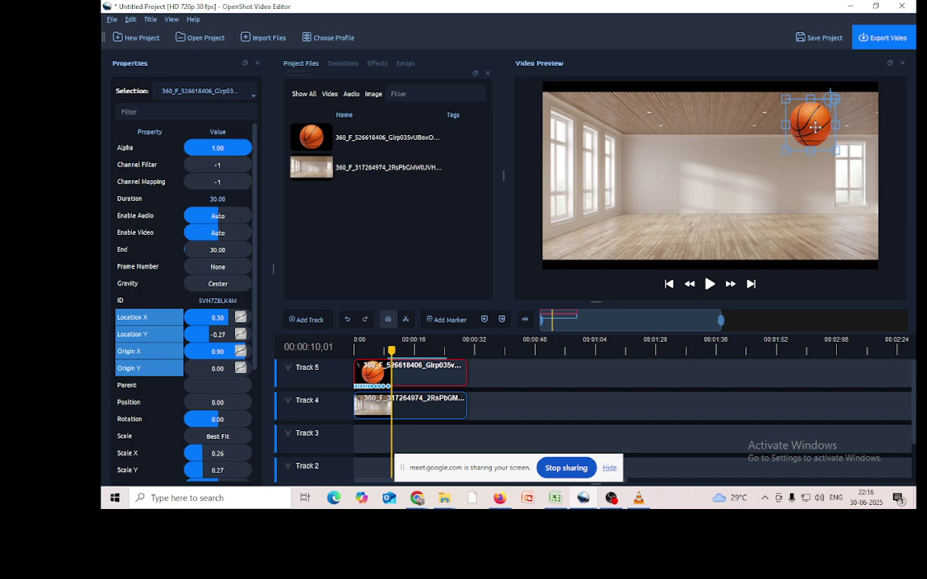
pyautogui.moveTo(815, 127); pyautogui.dragTo(839, 238)
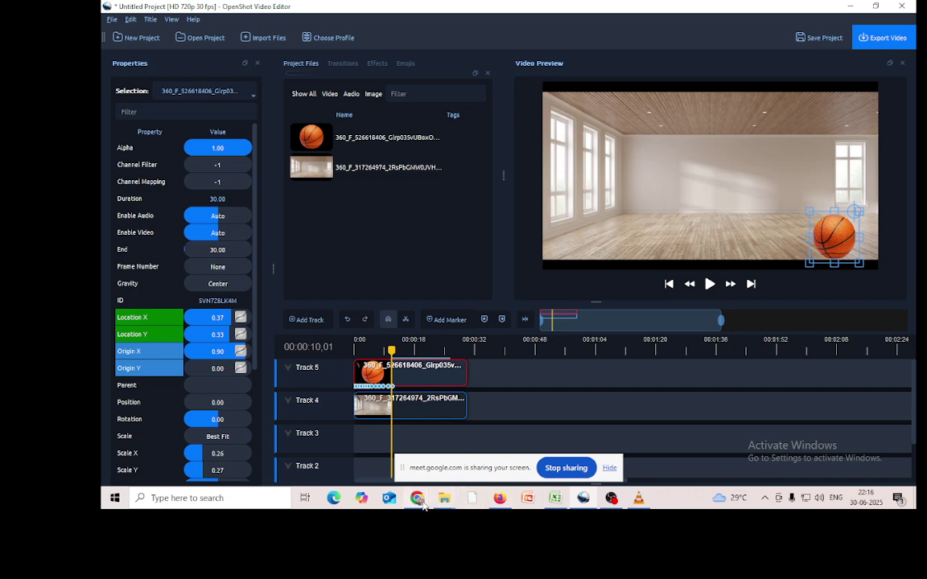
# - Switch to the Google Meet call in Chrome, admit the waiting participant, and return to OpenShot
pyautogui.moveTo(424, 503)
pyautogui.click(351, 404)
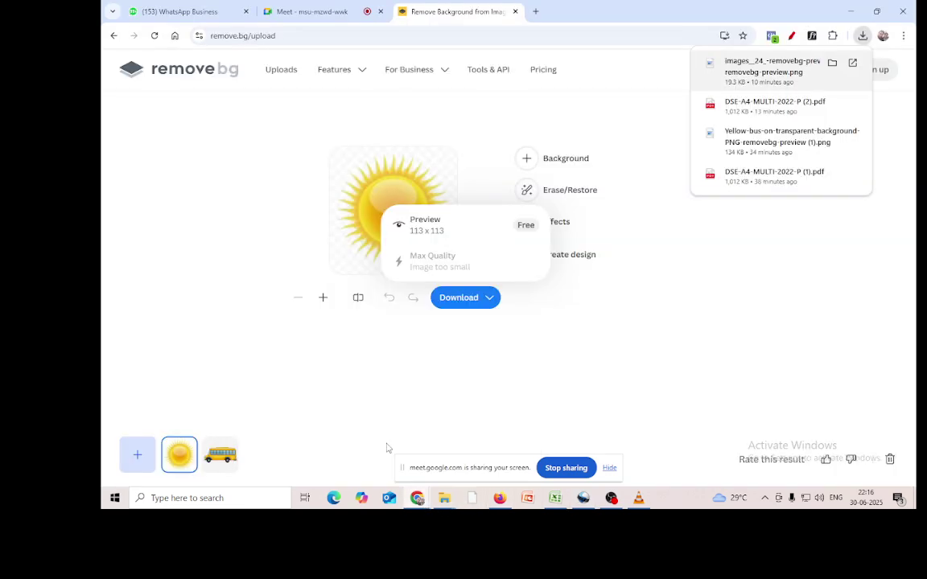
pyautogui.click(318, 12)
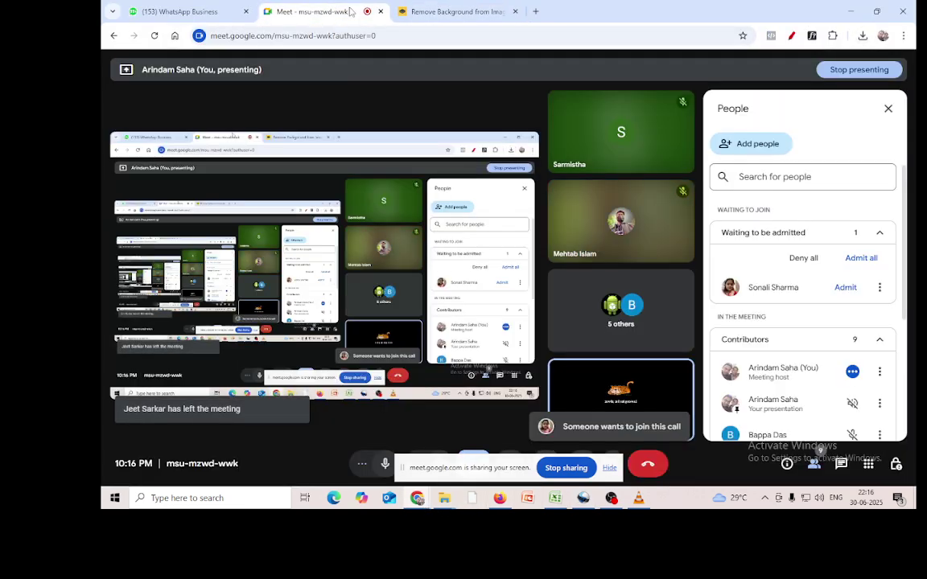
pyautogui.click(841, 288)
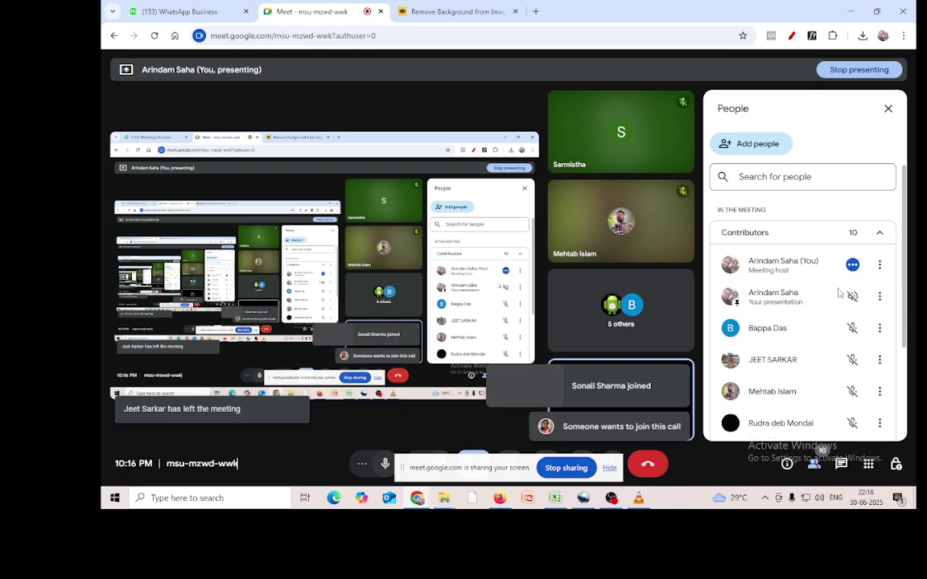
pyautogui.click(847, 11)
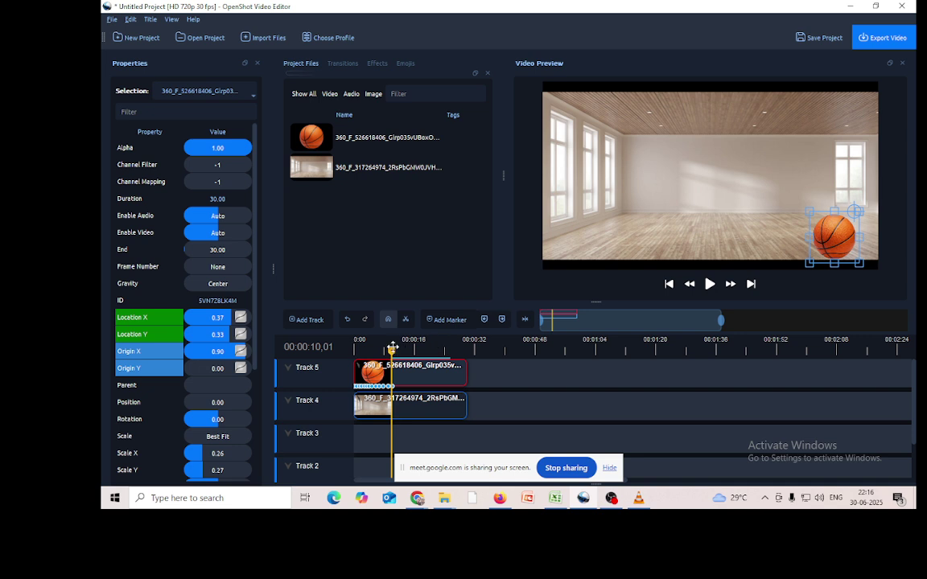
# - Play the bouncing basketball animation from the start of the timeline, and stop playback after the last bounce
pyautogui.moveTo(392, 350); pyautogui.dragTo(350, 352)
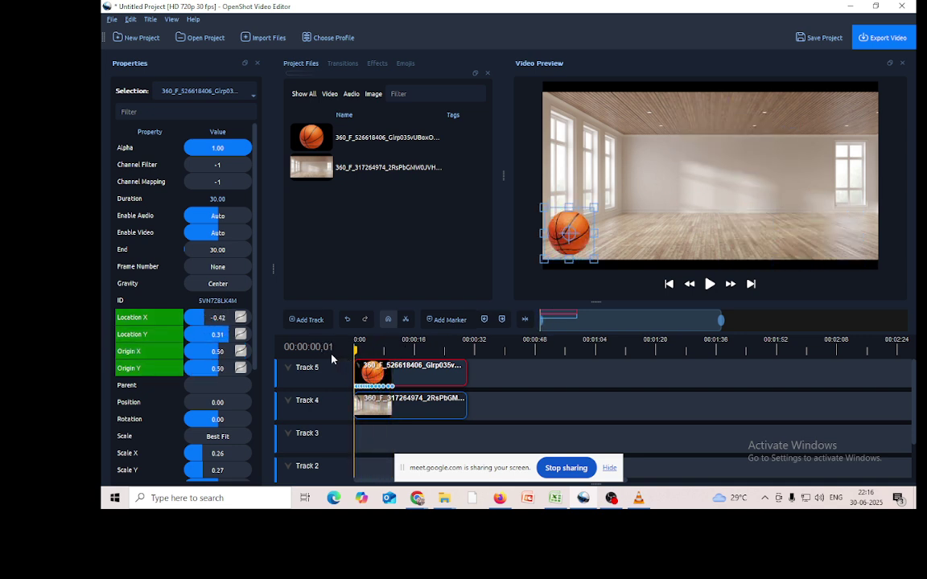
pyautogui.click(710, 284)
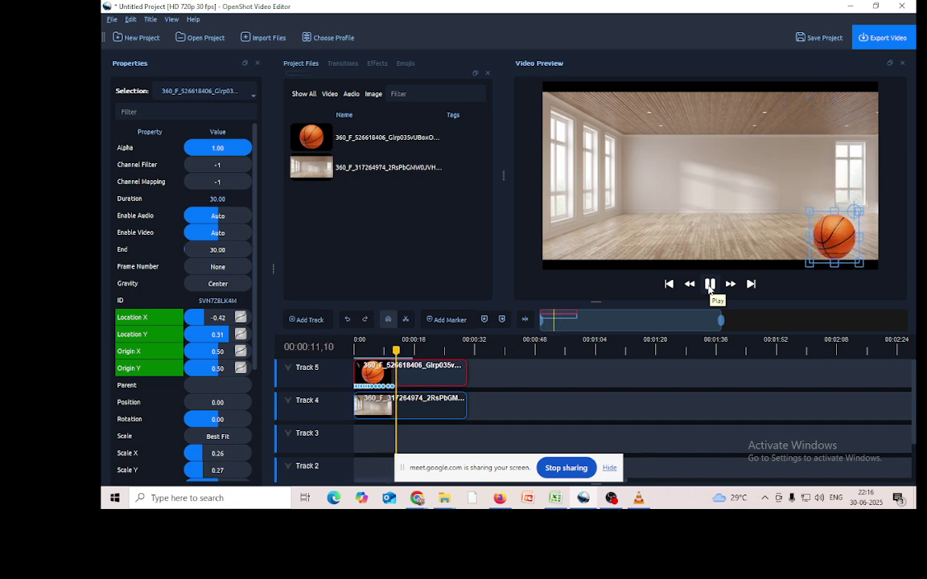
pyautogui.click(710, 285)
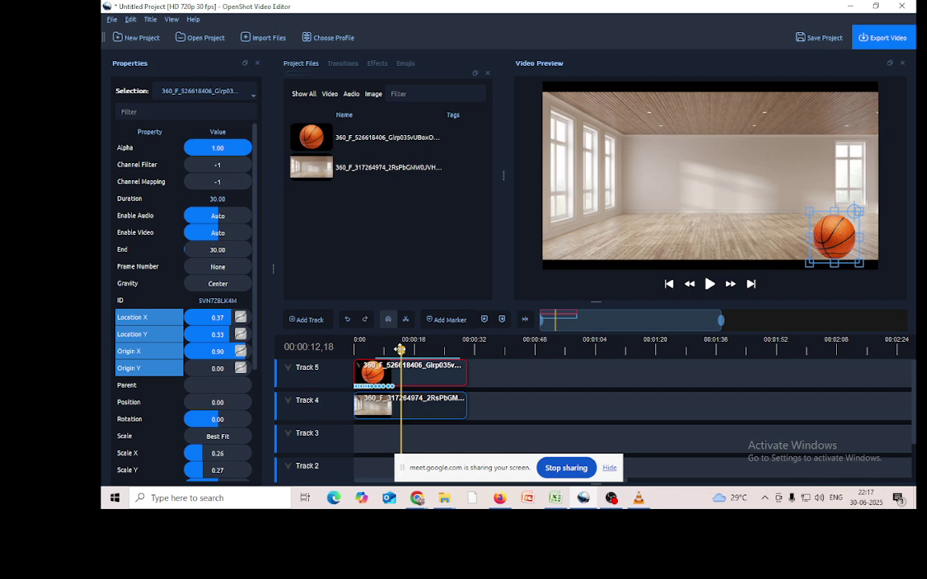
# - Zoom in on the timeline and set the basketball's Rotation to 360 at 00:00:00,22
pyautogui.moveTo(406, 351); pyautogui.dragTo(355, 352)
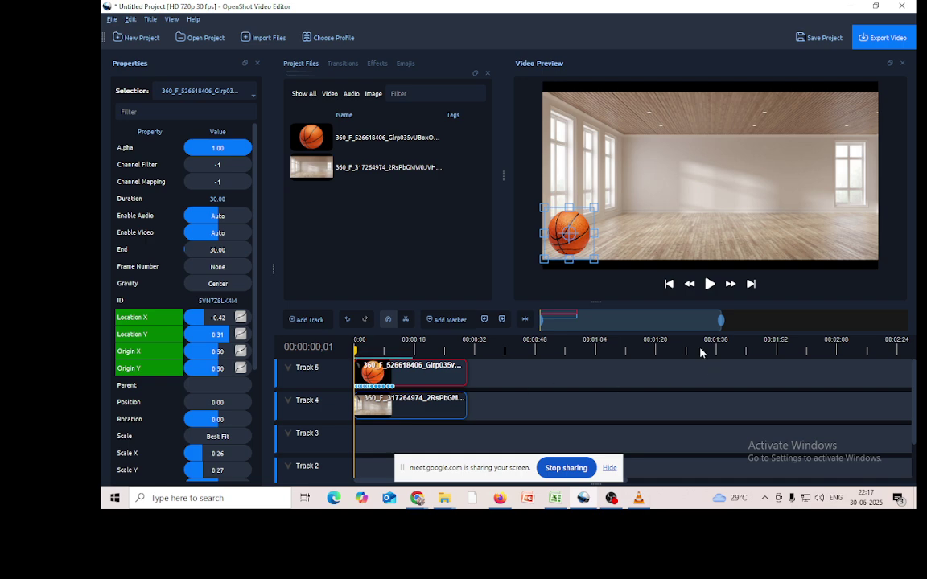
pyautogui.moveTo(718, 320); pyautogui.dragTo(598, 321)
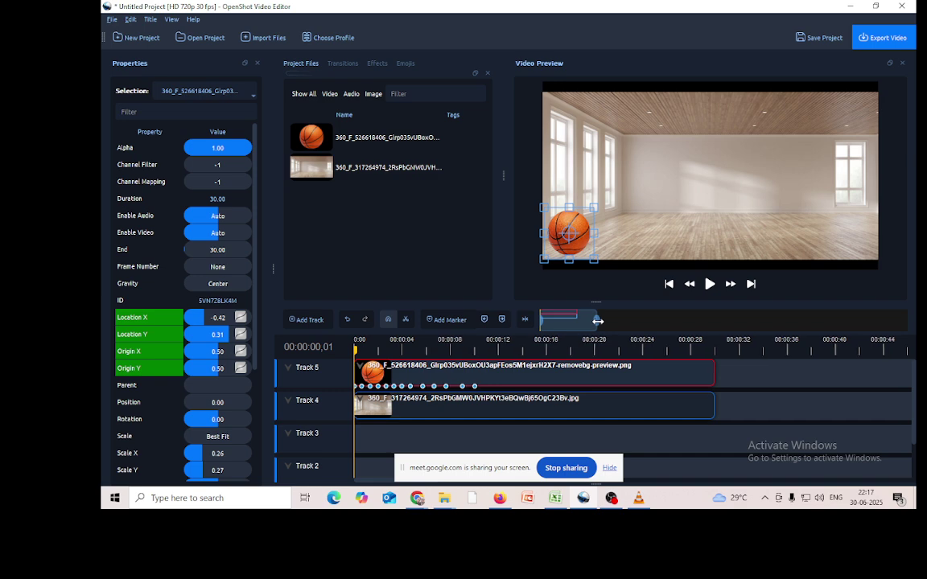
pyautogui.click(363, 349)
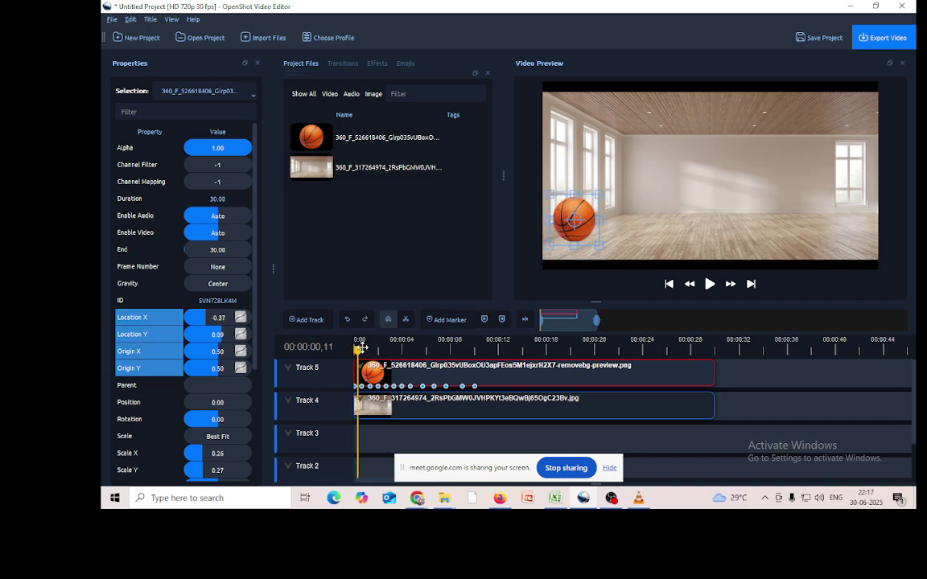
pyautogui.moveTo(363, 349); pyautogui.dragTo(362, 348)
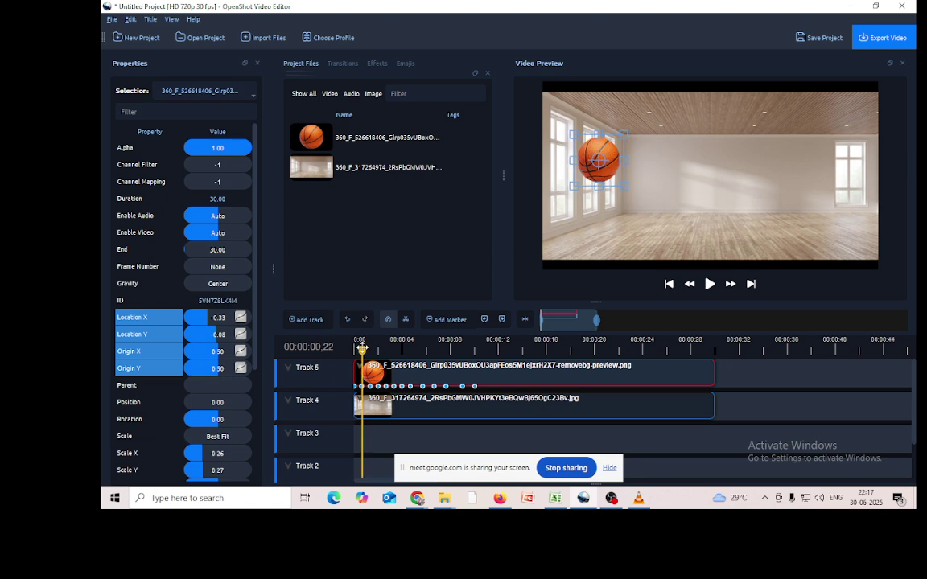
pyautogui.doubleClick(218, 421)
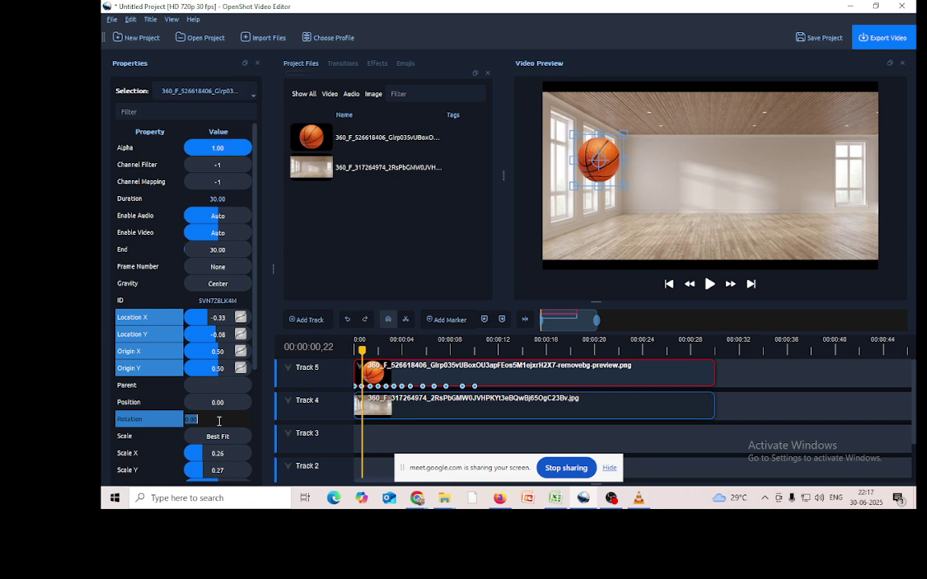
pyautogui.write('360')
pyautogui.press('Return')
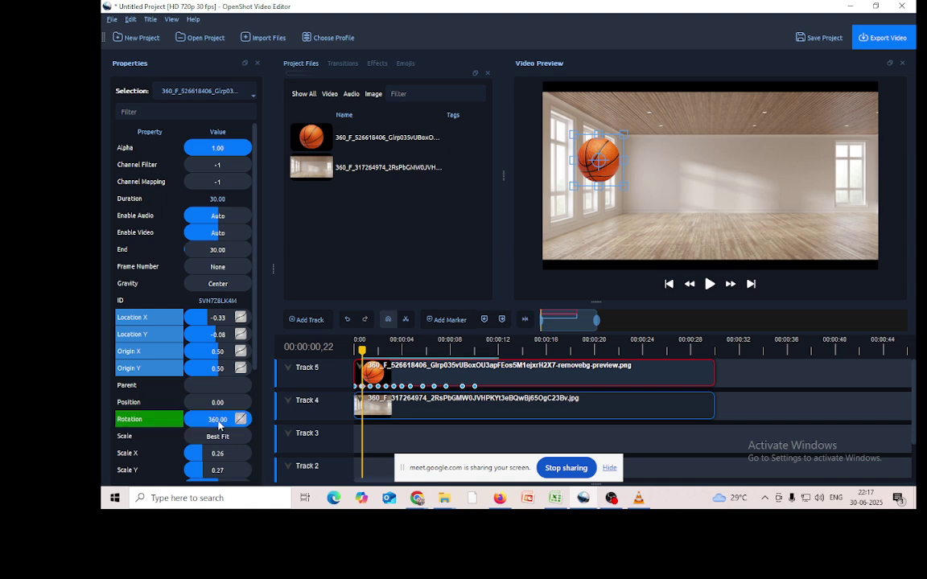
# - Move the playhead to 00:00:01,15 and set the basketball's Rotation to 720
pyautogui.moveTo(361, 355); pyautogui.dragTo(369, 349)
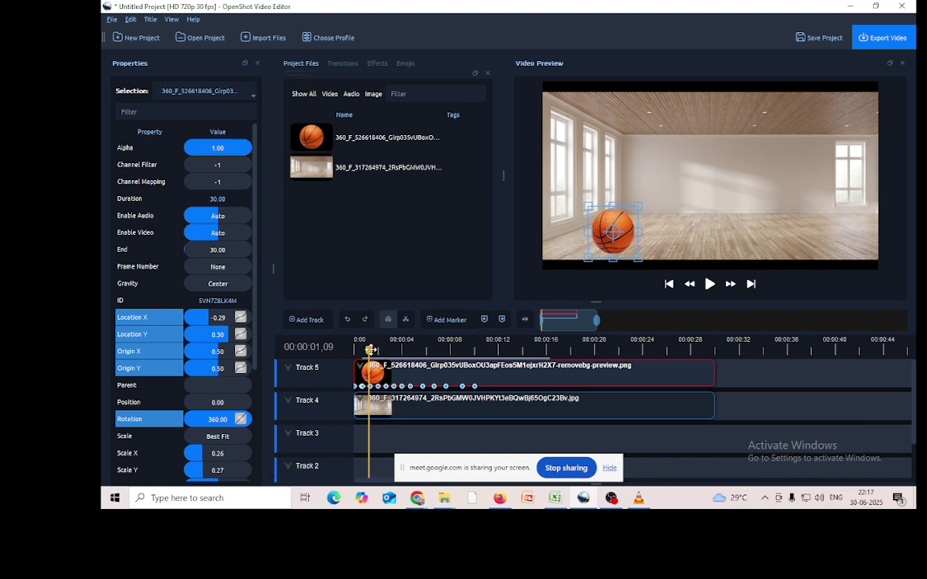
pyautogui.moveTo(368, 349); pyautogui.dragTo(371, 349)
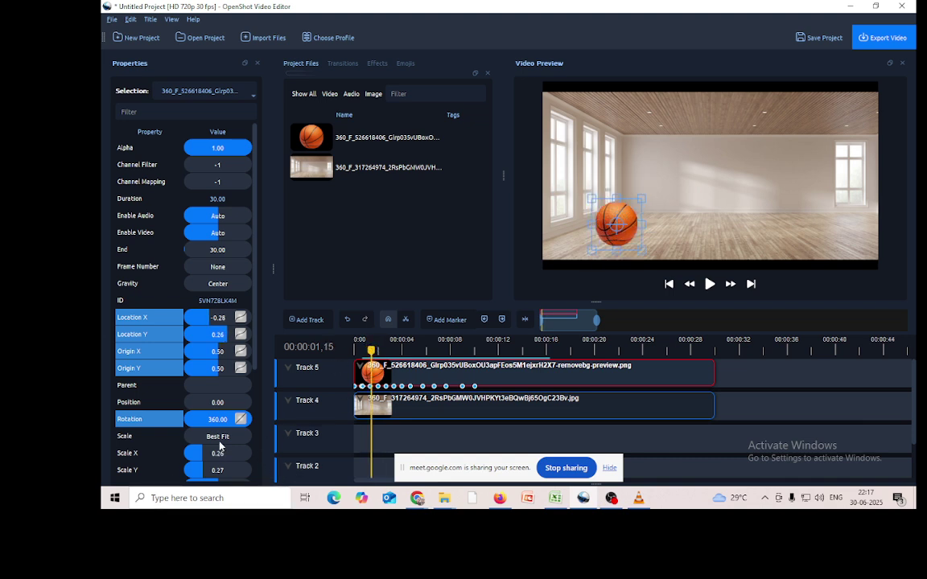
pyautogui.doubleClick(211, 419)
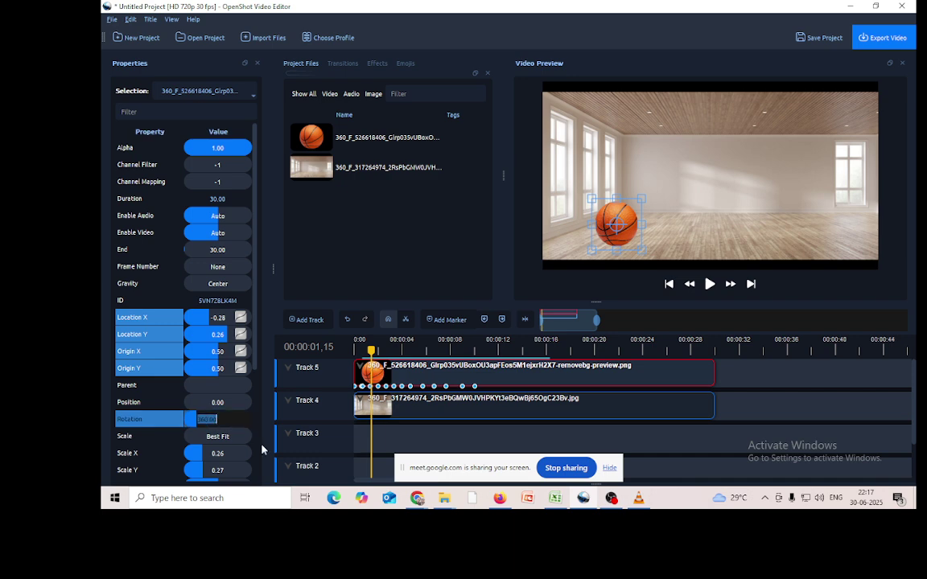
pyautogui.write('720')
pyautogui.press('Return')
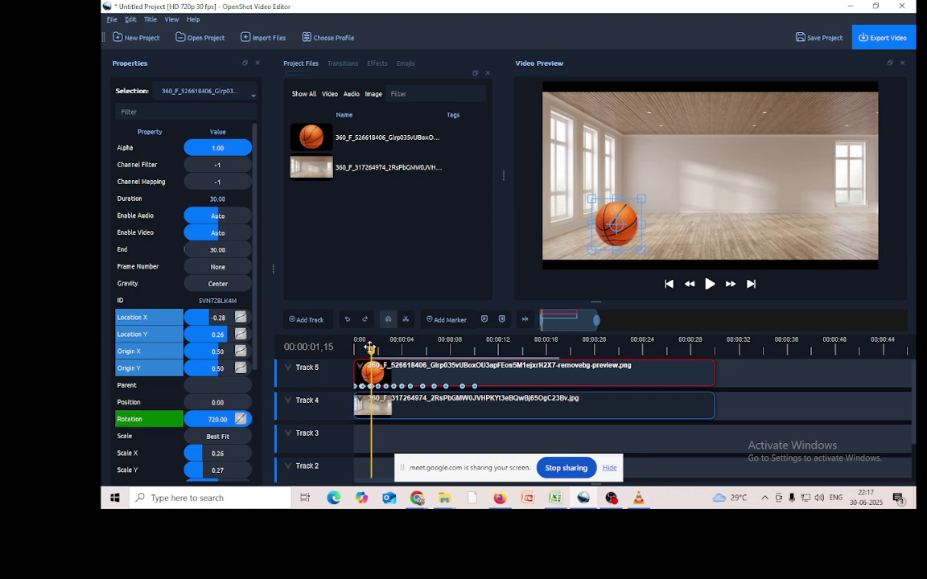
# - At 00:00:02,03, set the basketball's Rotation to 1080
pyautogui.moveTo(371, 348); pyautogui.dragTo(379, 349)
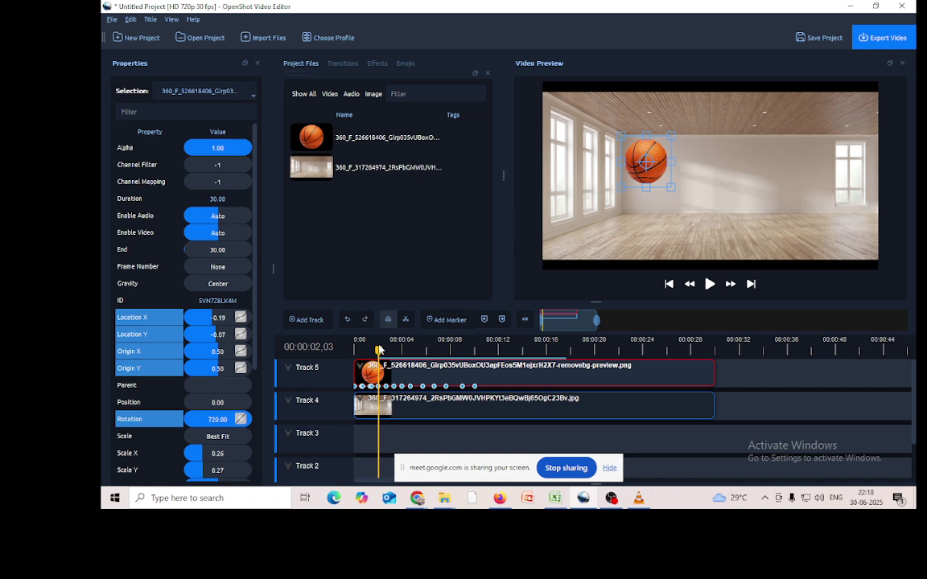
pyautogui.doubleClick(208, 419)
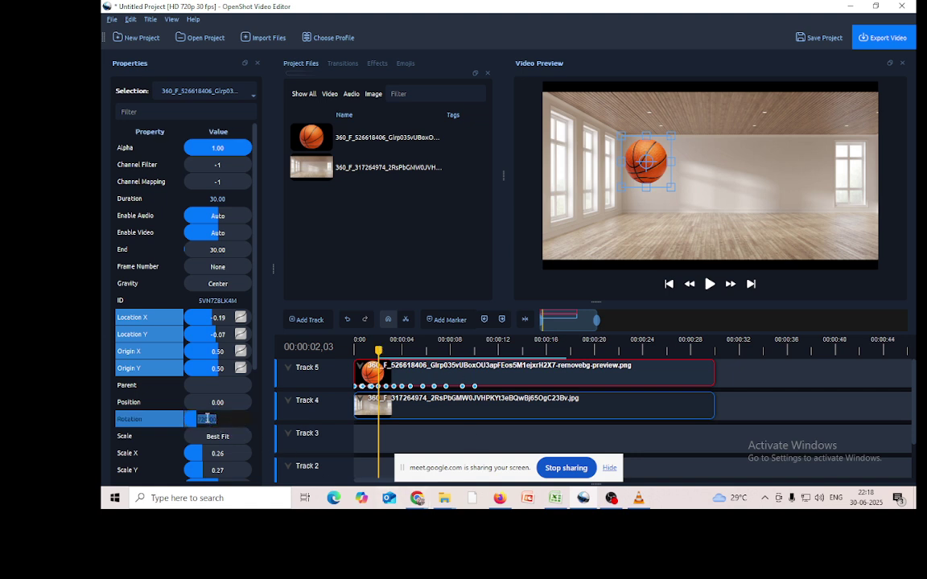
pyautogui.write('1080')
pyautogui.press('Return')
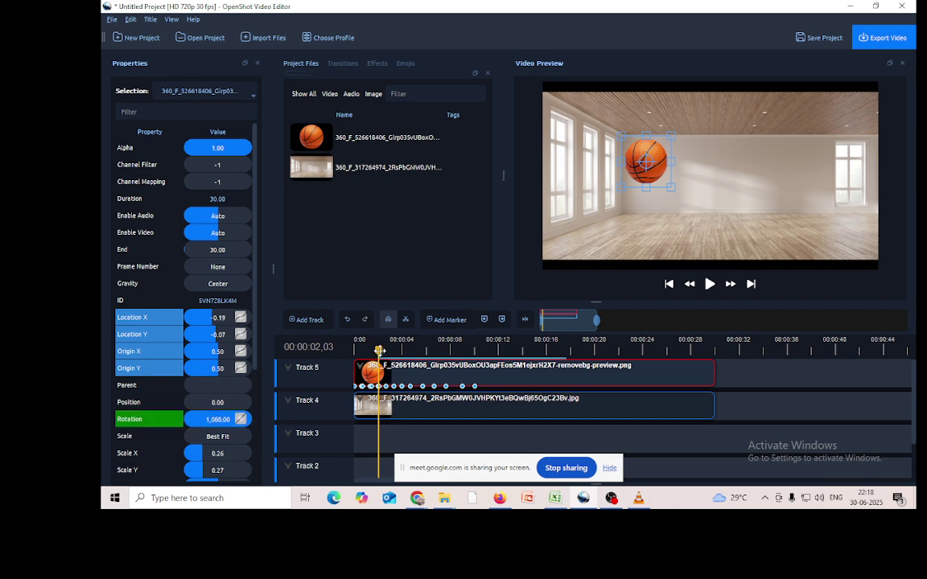
# - At 00:00:02,23, add a basketball Rotation keyframe of 1440
pyautogui.click(385, 348)
pyautogui.moveTo(385, 348); pyautogui.dragTo(387, 348)
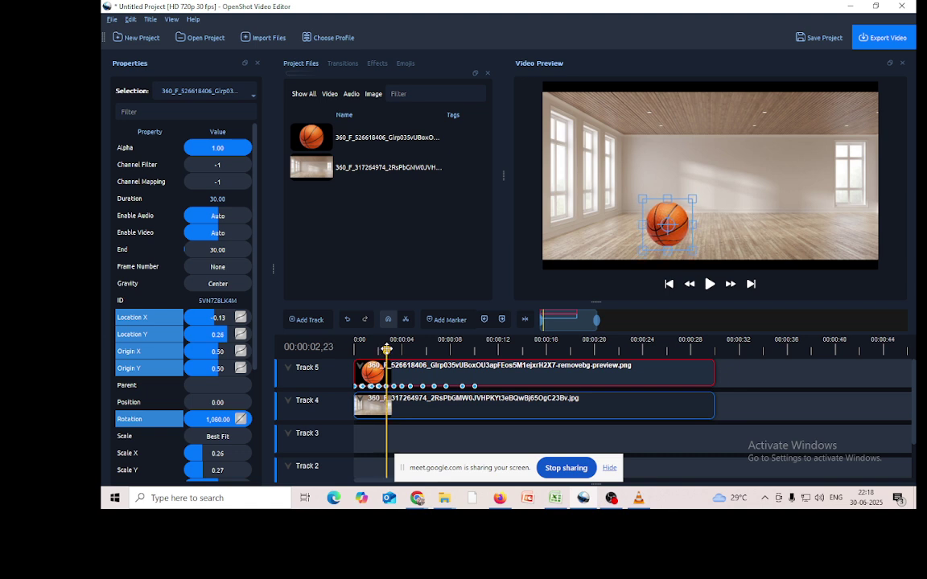
pyautogui.doubleClick(215, 419)
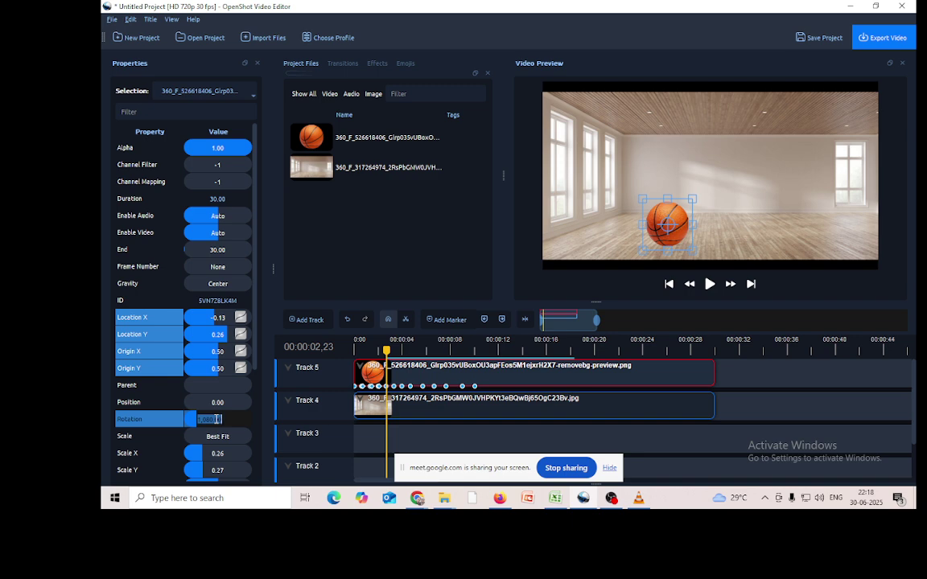
pyautogui.write('1,44')
pyautogui.write('0')
pyautogui.press('Return')
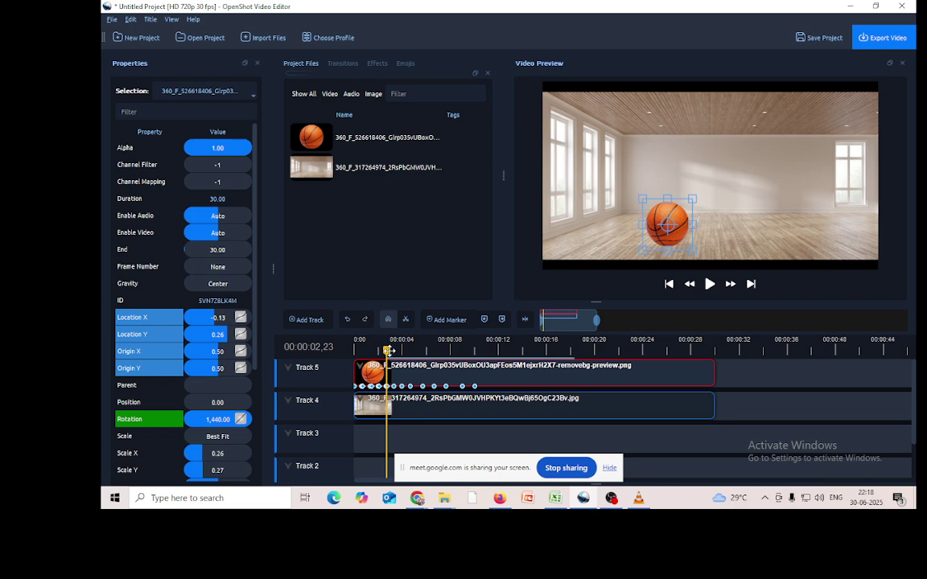
# - Move the playhead to 00:00:03,11 and set the basketball's Rotation to 1800
pyautogui.moveTo(387, 351); pyautogui.dragTo(394, 348)
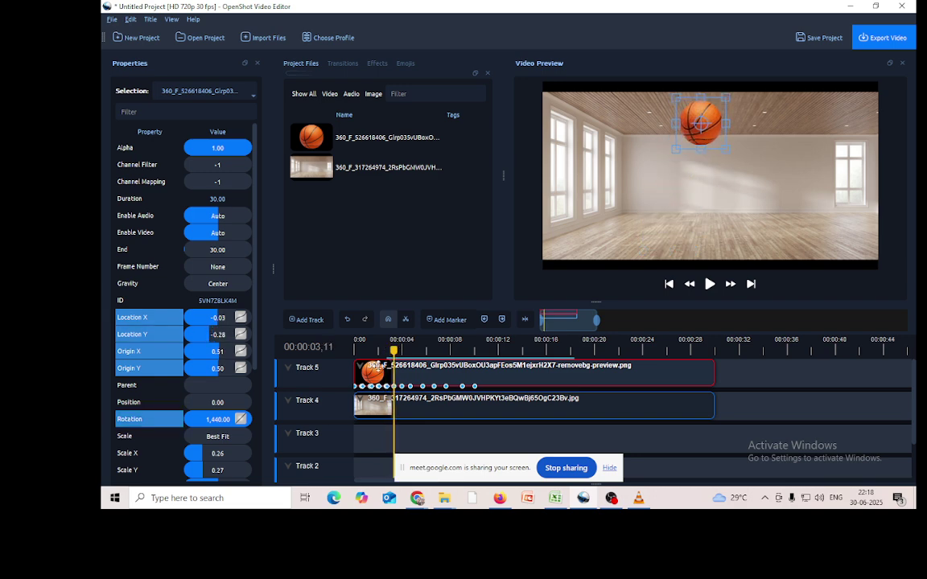
pyautogui.doubleClick(229, 419)
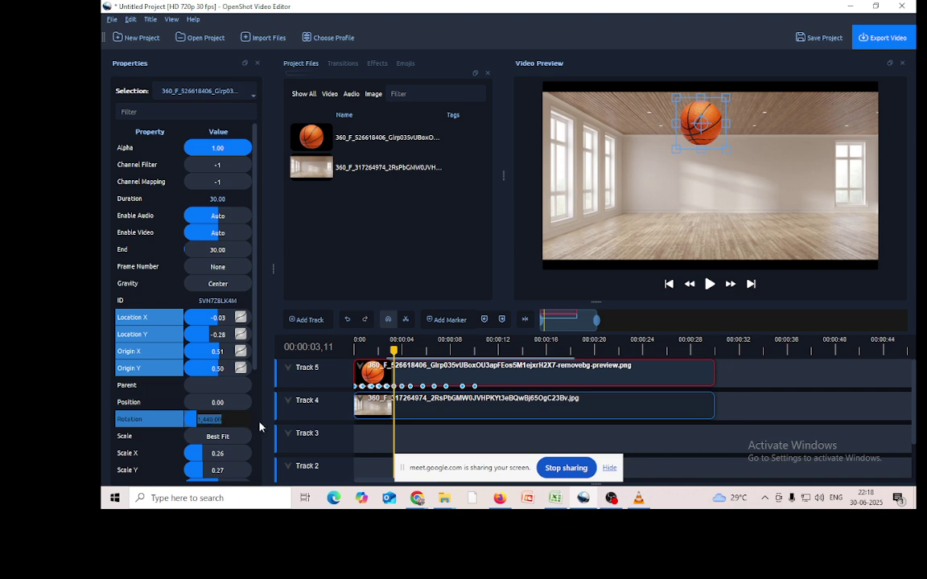
pyautogui.write('1800')
pyautogui.press('Return')
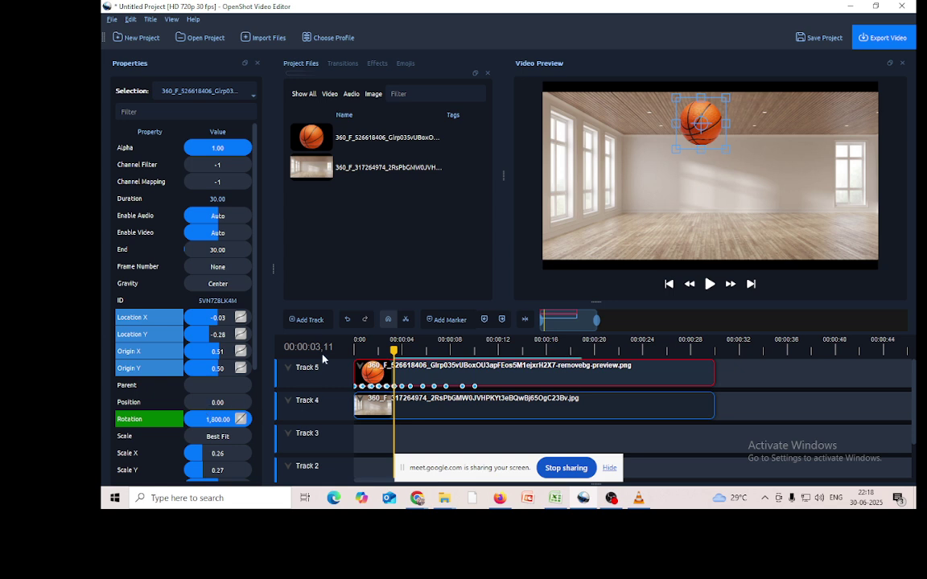
# - At 00:00:04,01, set the basketball's Rotation to 2160
pyautogui.moveTo(392, 352); pyautogui.dragTo(402, 352)
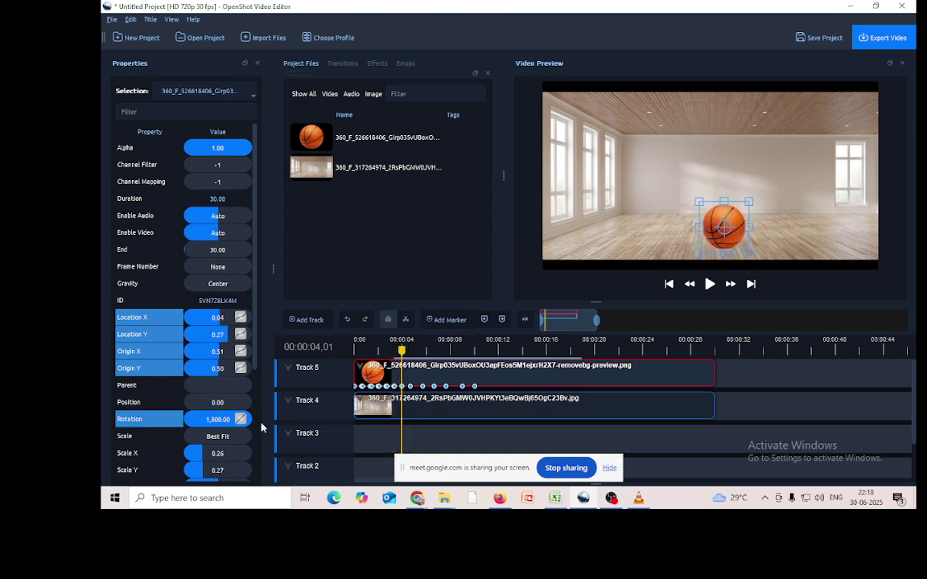
pyautogui.doubleClick(219, 420)
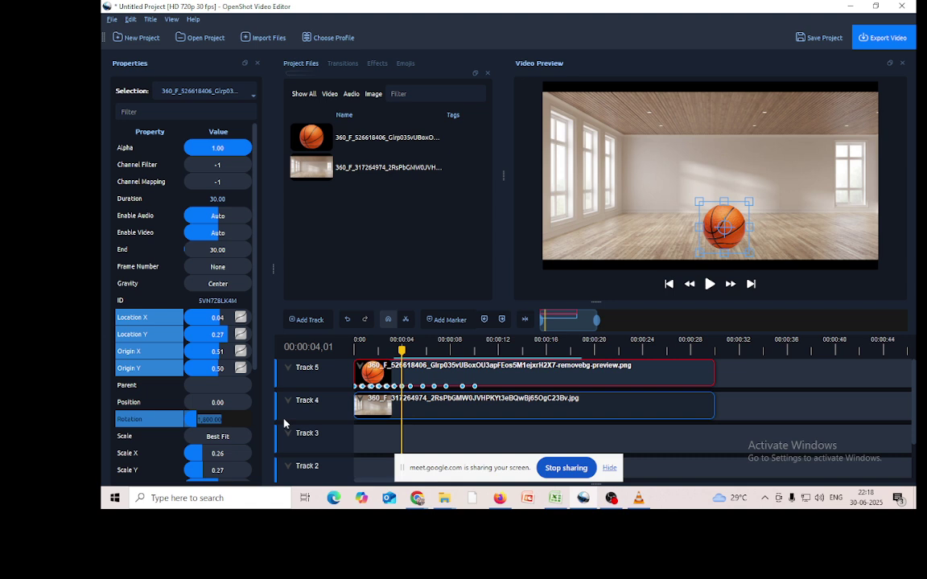
pyautogui.write('2160')
pyautogui.press('Return')
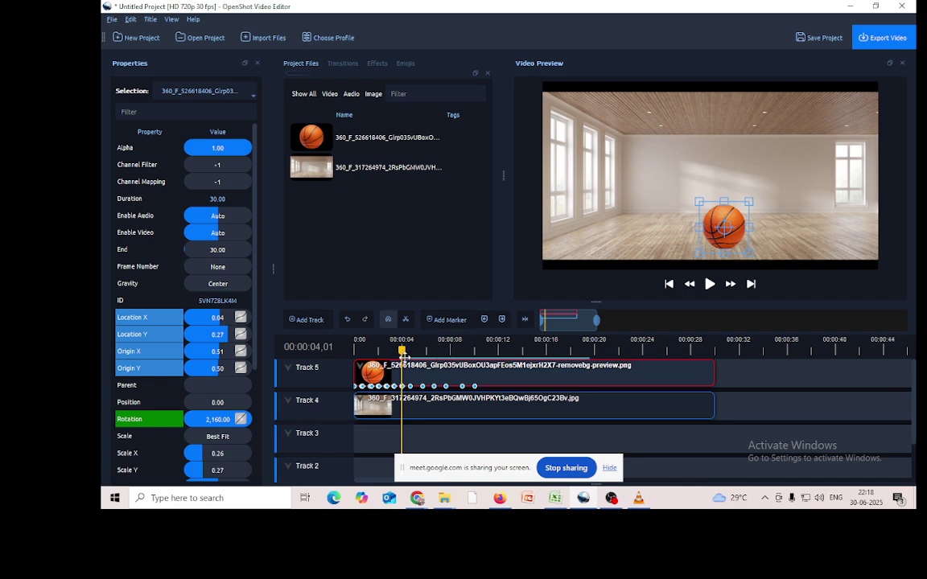
# - At the basketball's keyframe at 00:00:04,22, set its Rotation to 2520
pyautogui.moveTo(403, 351); pyautogui.dragTo(411, 351)
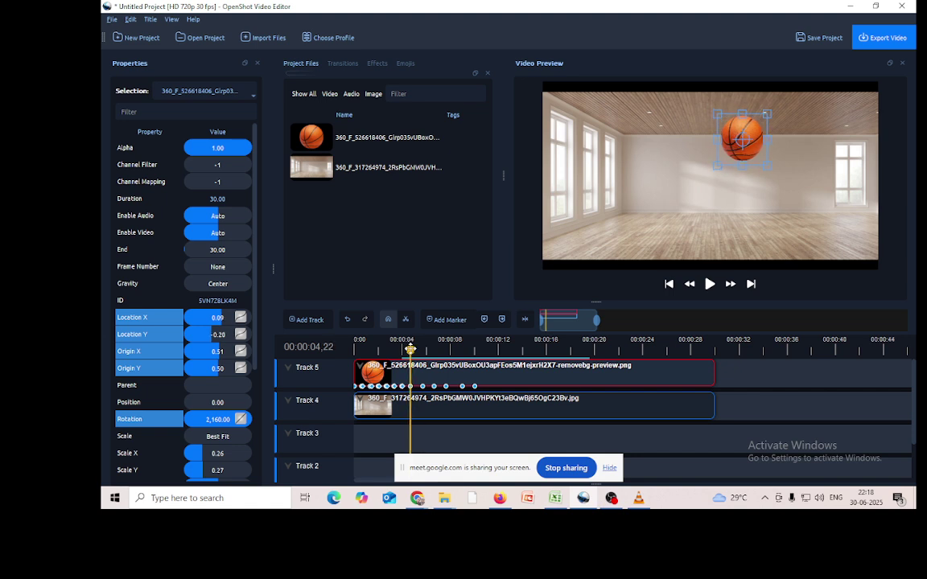
pyautogui.doubleClick(217, 419)
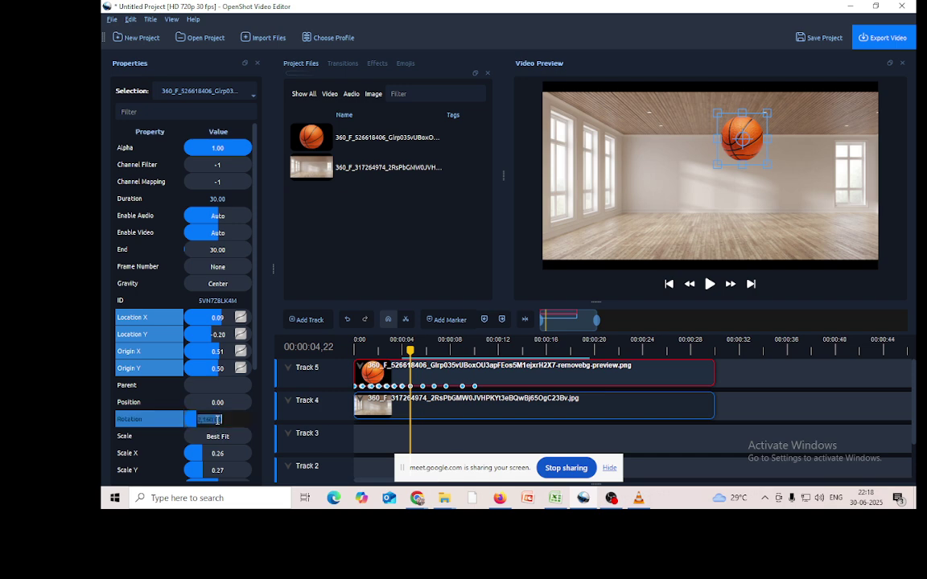
pyautogui.write('2520')
pyautogui.press('Return')
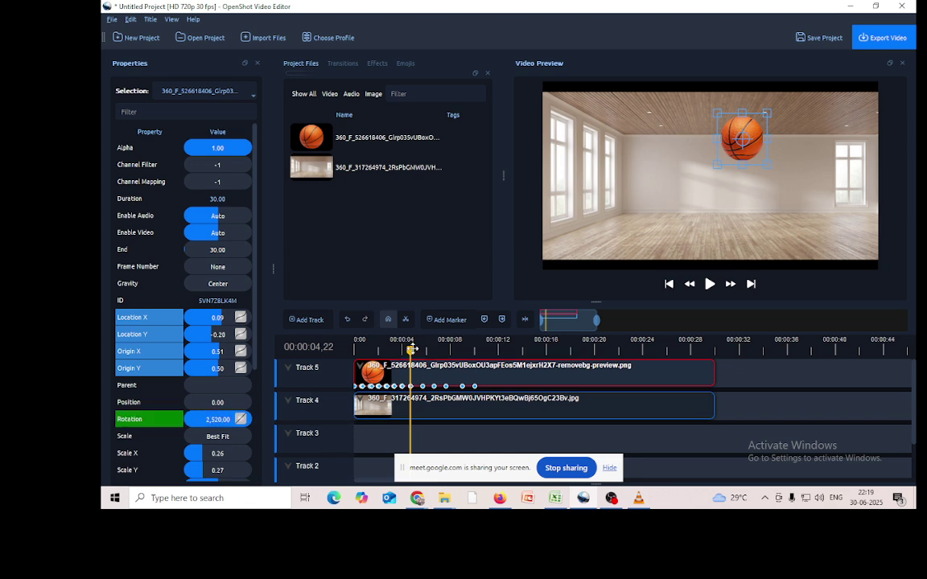
# - Move the playhead to the floor bounce at 00:00:05,23 and set the basketball's Rotation to 2880
pyautogui.click(416, 347)
pyautogui.click(423, 347)
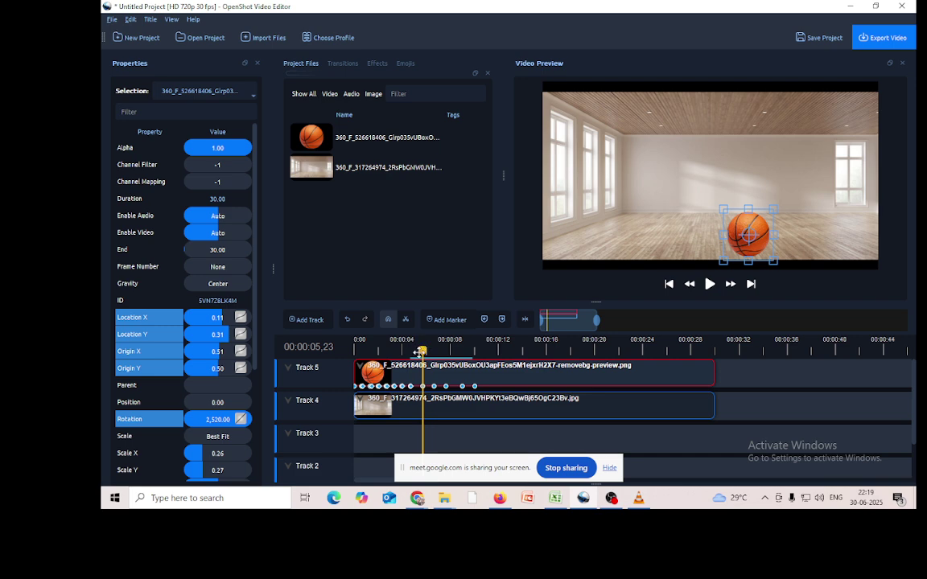
pyautogui.doubleClick(228, 419)
pyautogui.write('2')
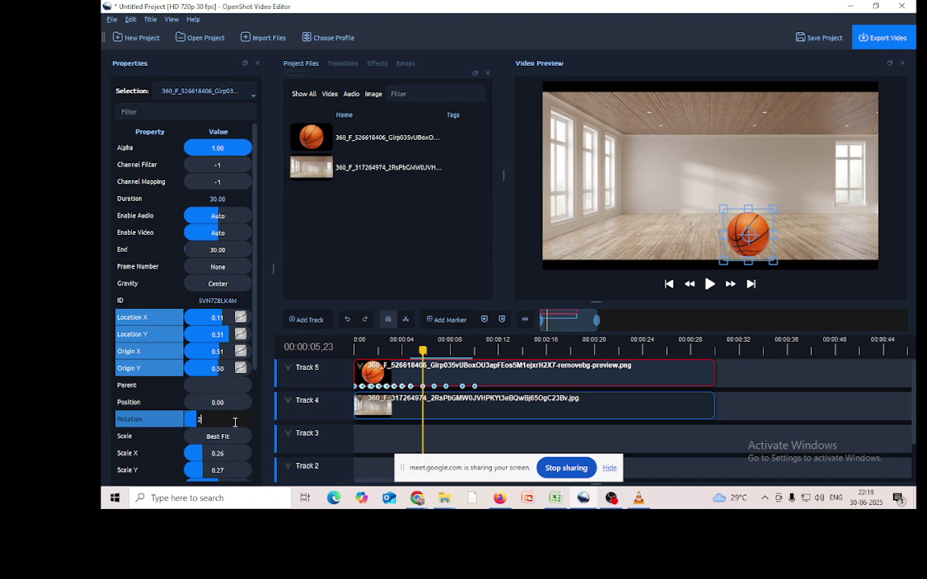
pyautogui.write('880')
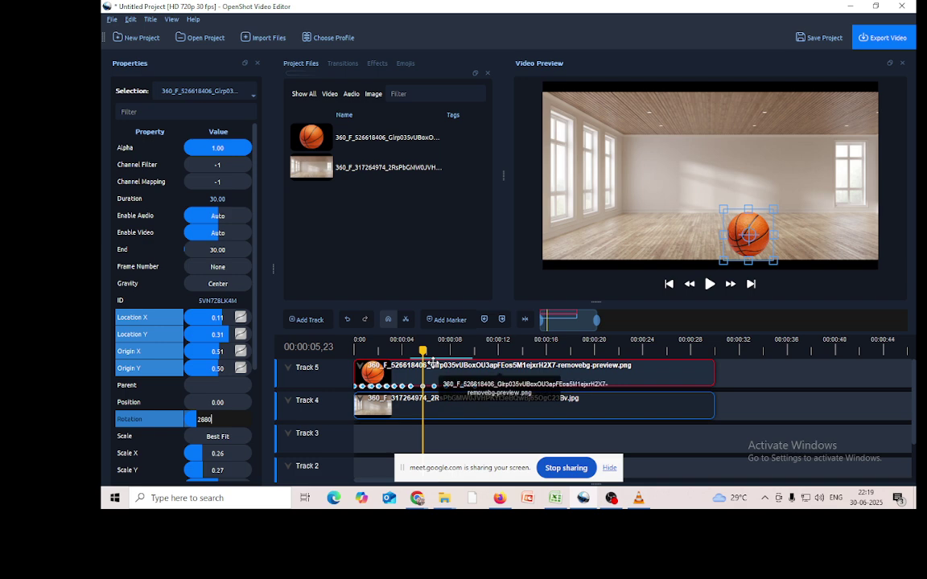
pyautogui.press('Return')
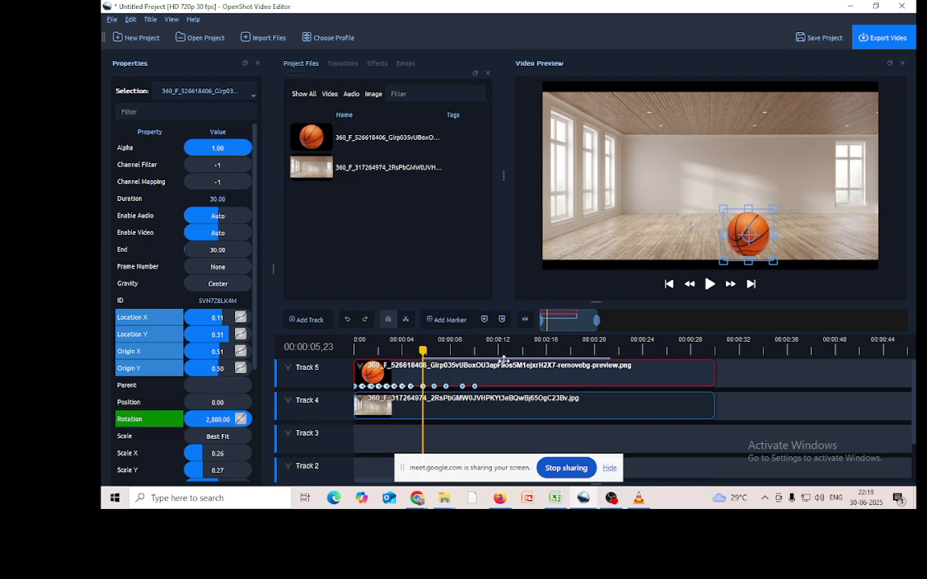
# - At 00:00:06,21, set the basketball's Rotation to 3140
pyautogui.moveTo(421, 351); pyautogui.dragTo(433, 349)
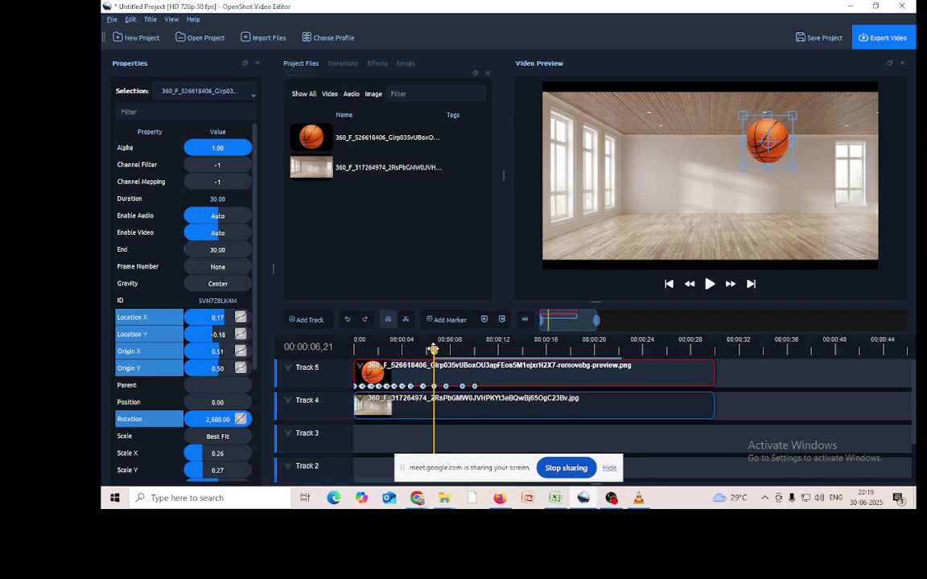
pyautogui.doubleClick(217, 419)
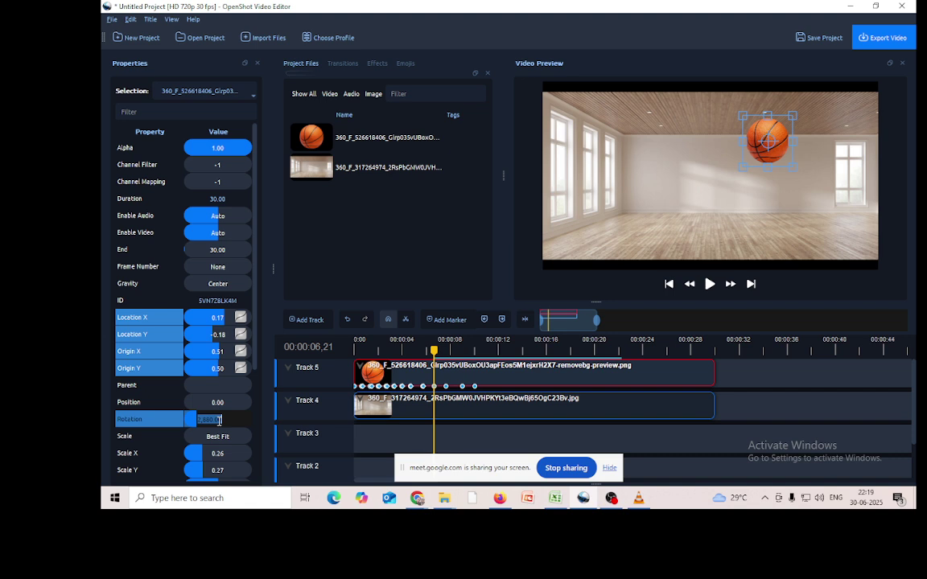
pyautogui.write('3,1')
pyautogui.write('40')
pyautogui.press('Return')
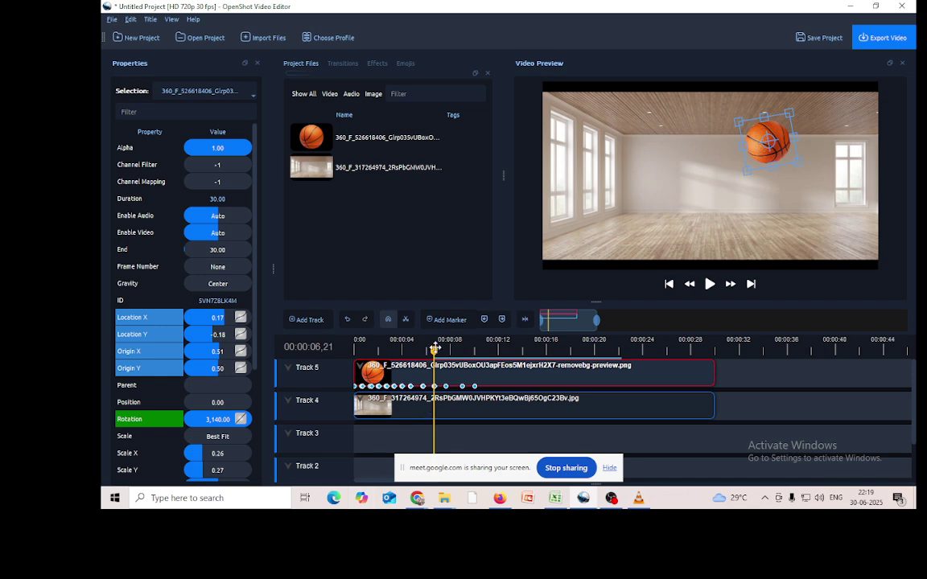
# - Move the playhead to 00:00:07,20 and set the basketball's Rotation to 3500
pyautogui.moveTo(438, 352); pyautogui.dragTo(446, 348)
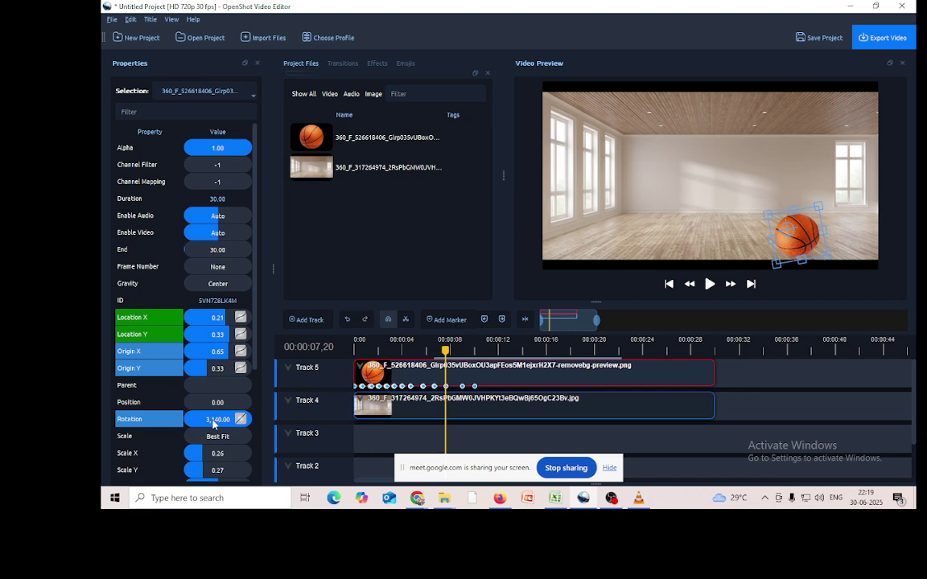
pyautogui.doubleClick(214, 421)
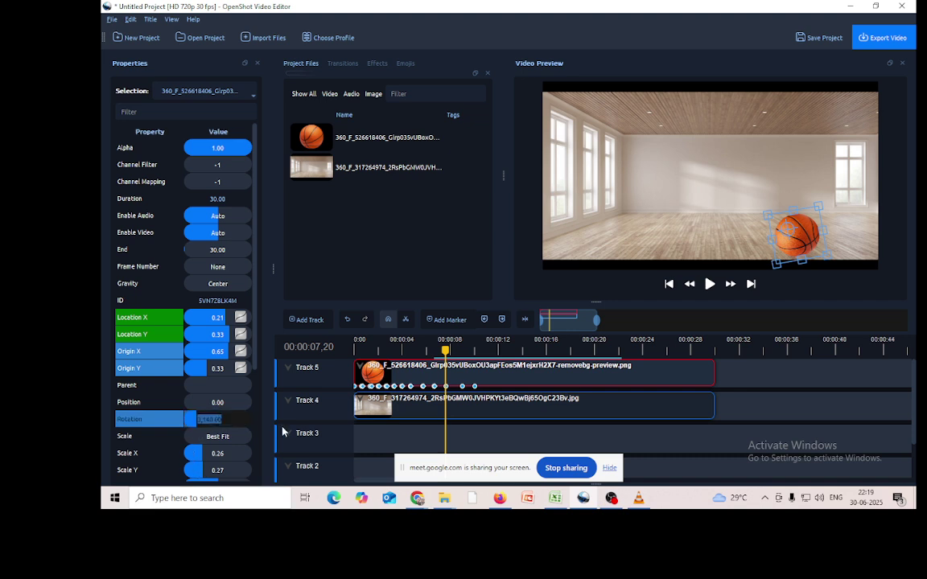
pyautogui.write('35')
pyautogui.press('Return')
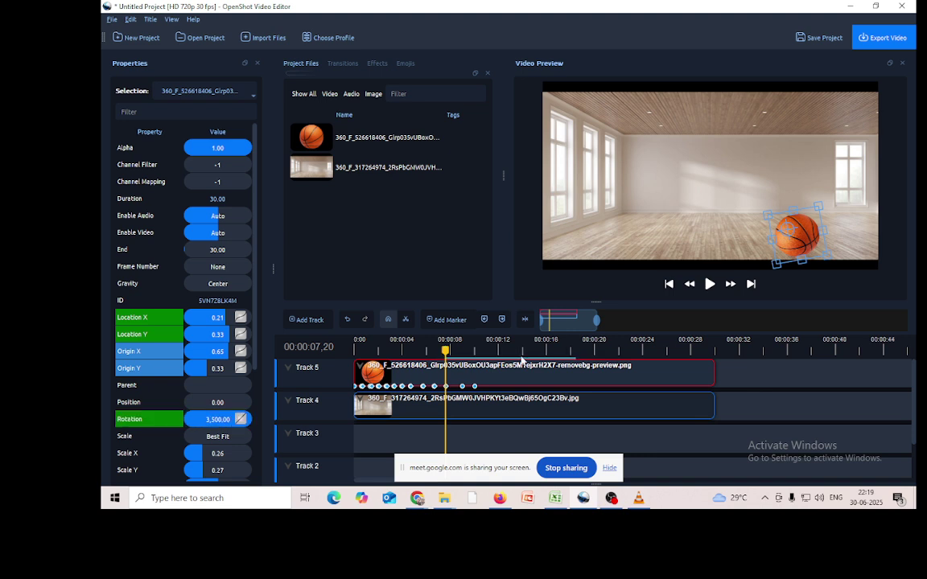
# - At 00:00:08,30, set the basketball's Rotation to 3860
pyautogui.moveTo(445, 352); pyautogui.dragTo(462, 350)
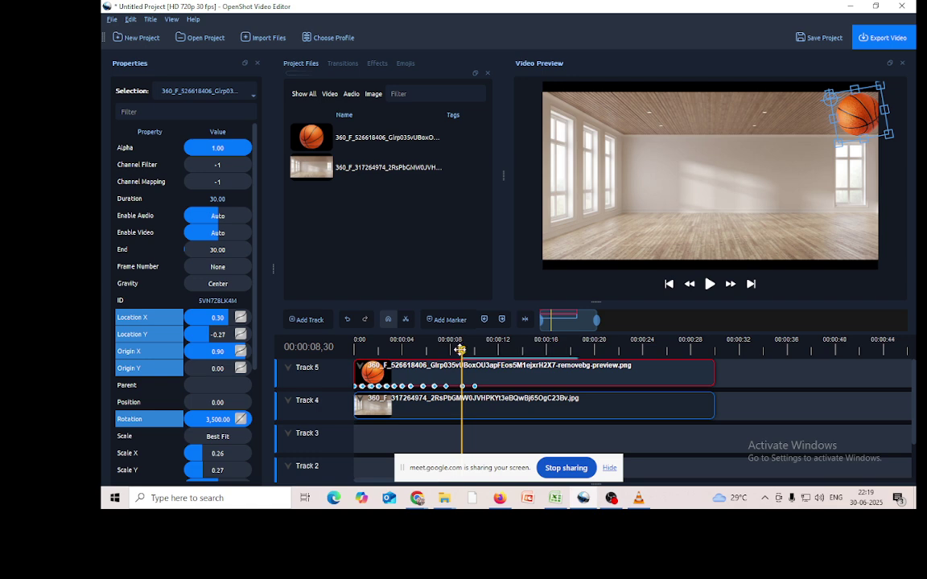
pyautogui.doubleClick(216, 421)
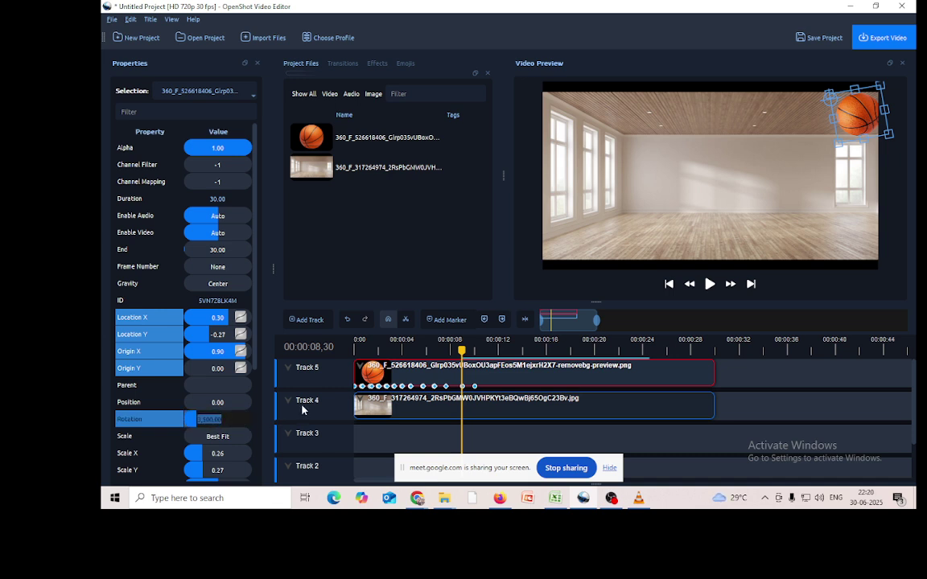
pyautogui.write('3,')
pyautogui.write('860')
pyautogui.press('Return')
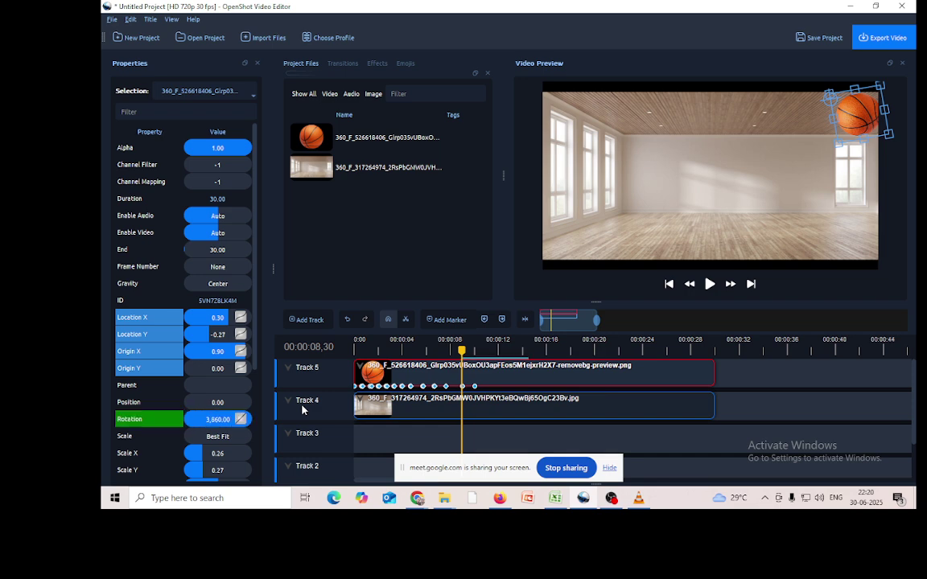
# - At the last bounce near the right wall, 00:00:10,03, set the basketball's Rotation to 4220
pyautogui.moveTo(463, 352); pyautogui.dragTo(475, 349)
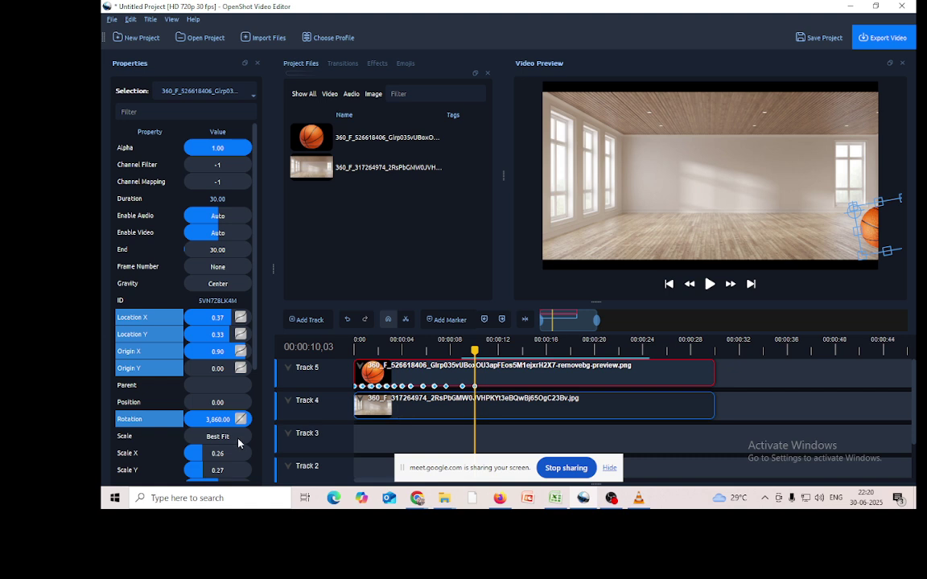
pyautogui.doubleClick(219, 421)
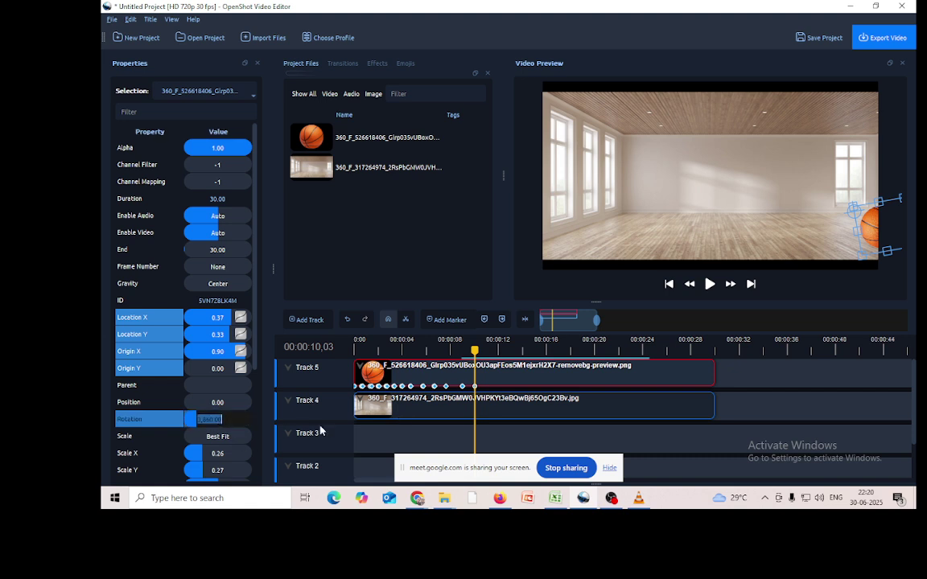
pyautogui.write('4220')
pyautogui.press('Return')
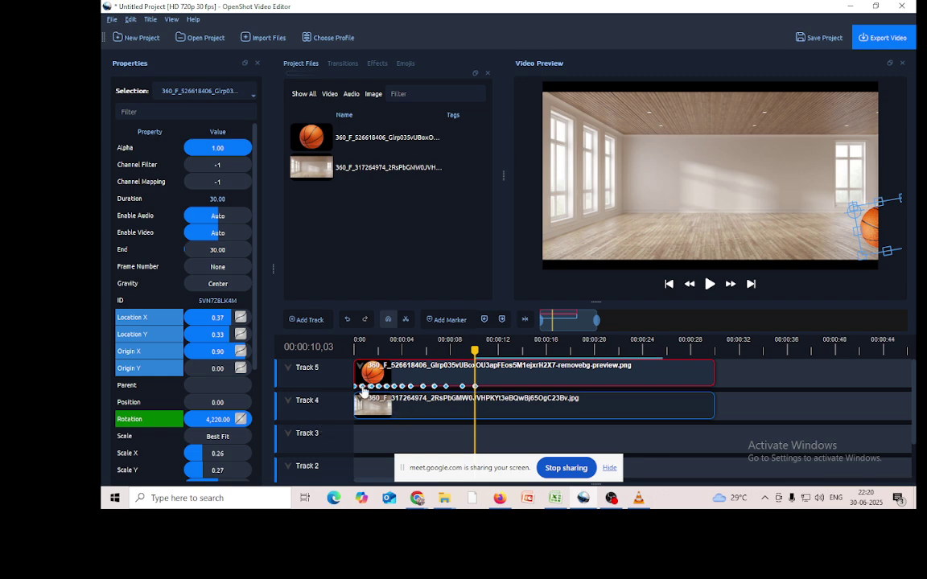
# - Preview the basketball's bouncing and spinning animation twice from the beginning, and return the playhead to the start of the timeline
pyautogui.click(460, 349)
pyautogui.click(669, 284)
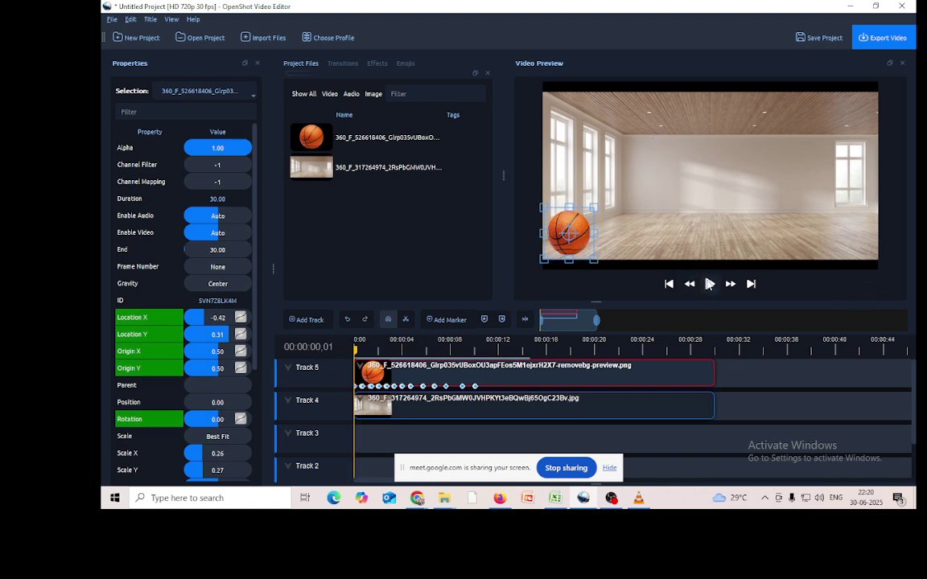
pyautogui.click(709, 283)
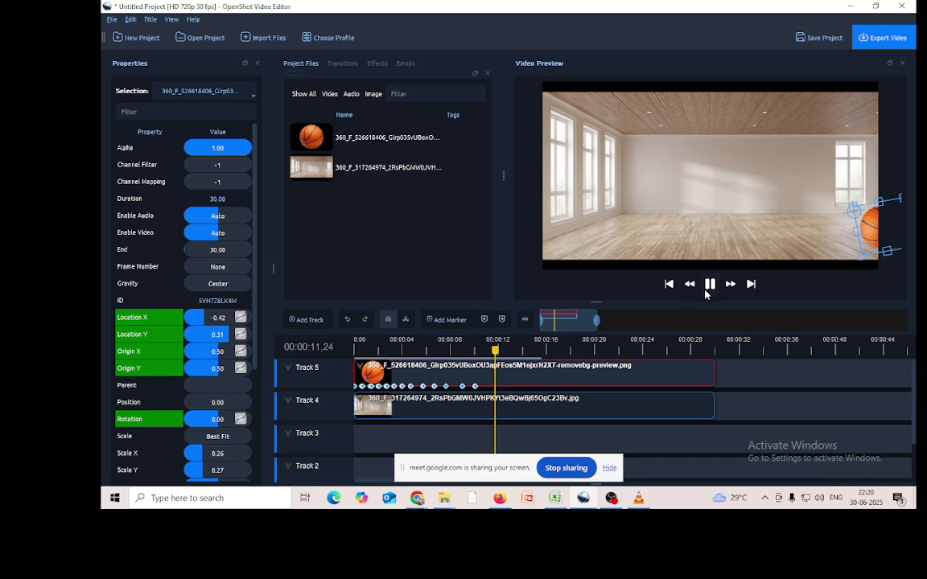
pyautogui.click(710, 283)
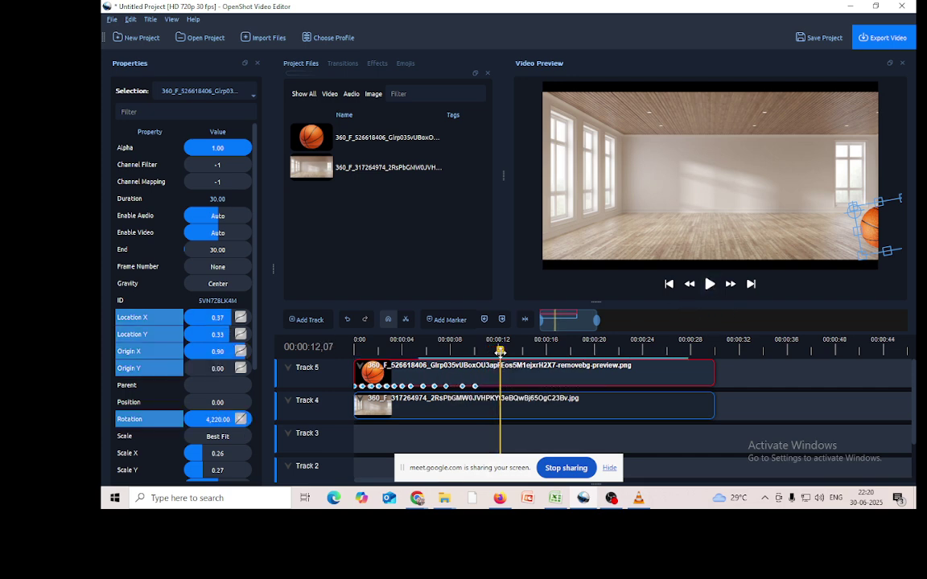
pyautogui.moveTo(499, 352); pyautogui.dragTo(358, 380)
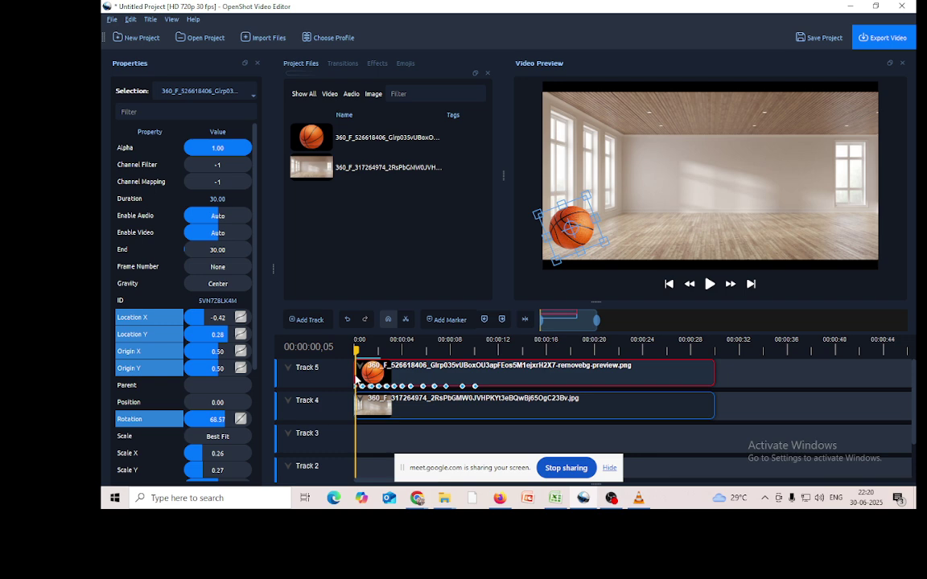
pyautogui.click(710, 284)
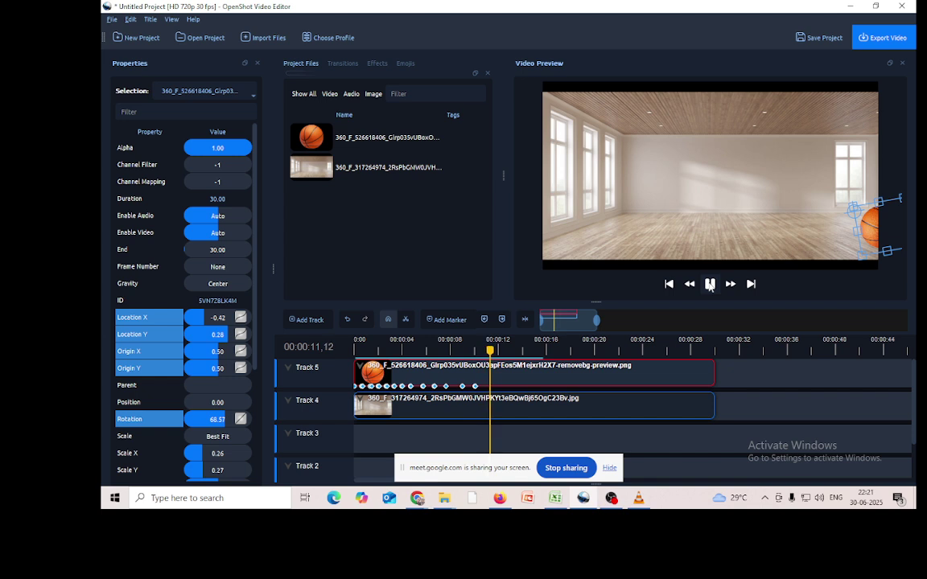
pyautogui.click(710, 283)
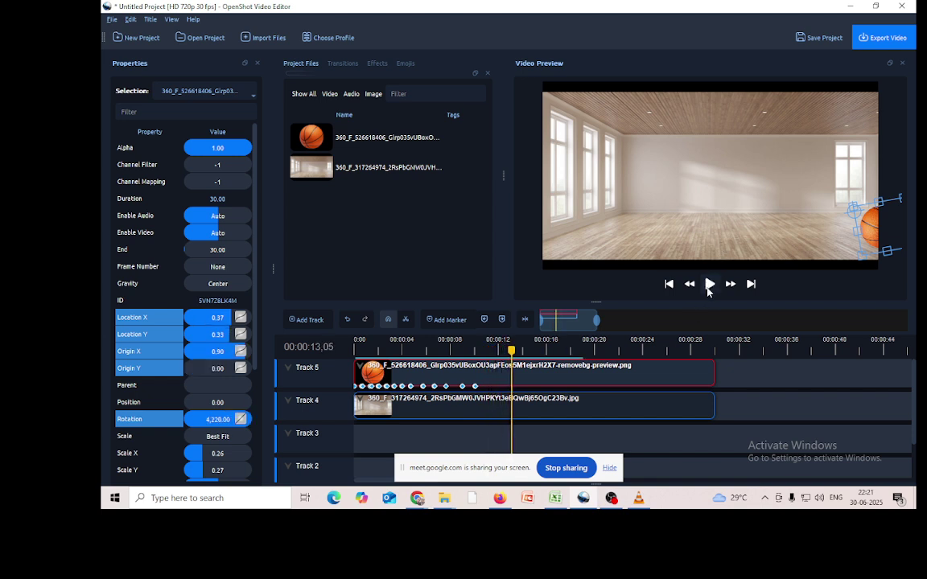
pyautogui.moveTo(461, 348)
pyautogui.mouseDown()
pyautogui.moveTo(429, 348)
pyautogui.moveTo(479, 351)
pyautogui.mouseUp()
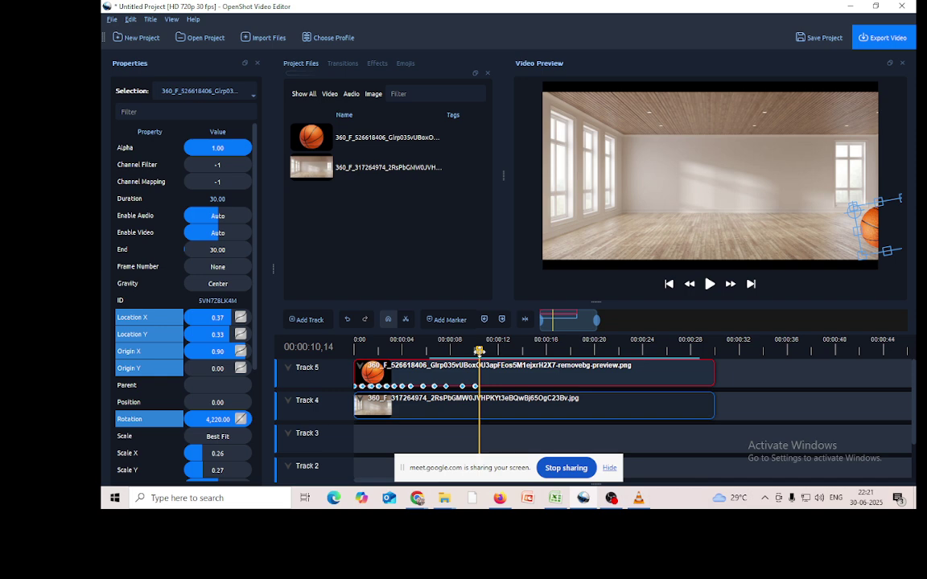
pyautogui.moveTo(480, 352); pyautogui.dragTo(355, 367)
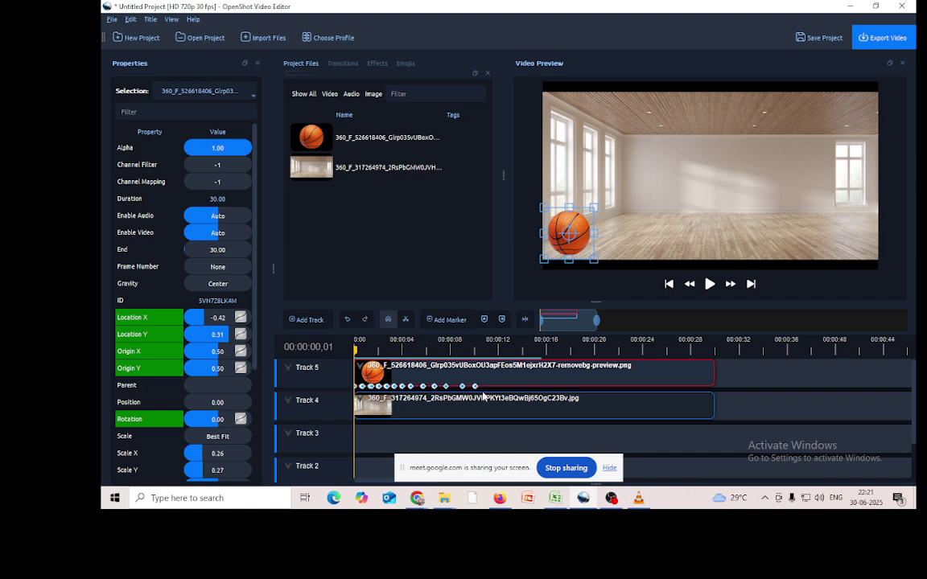
# - Select the basketball clip and apply the Bezier Ease In preset to its Location X at 00:00:00,04
pyautogui.click(435, 356)
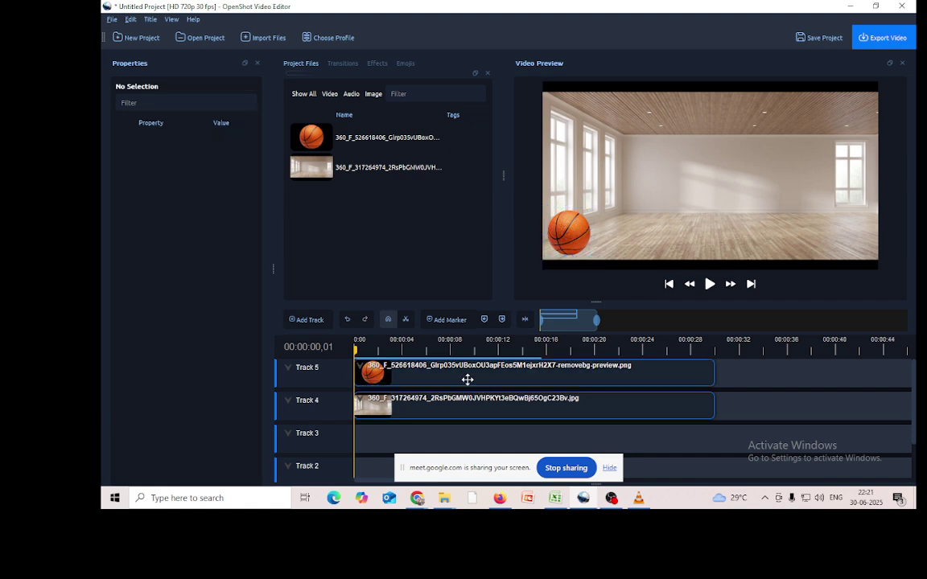
pyautogui.click(392, 379)
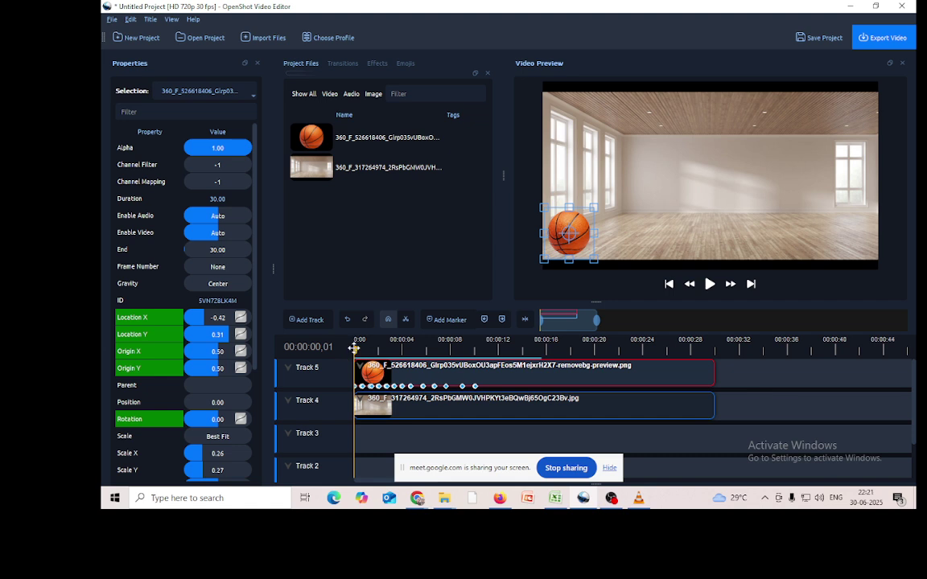
pyautogui.moveTo(354, 348); pyautogui.dragTo(356, 347)
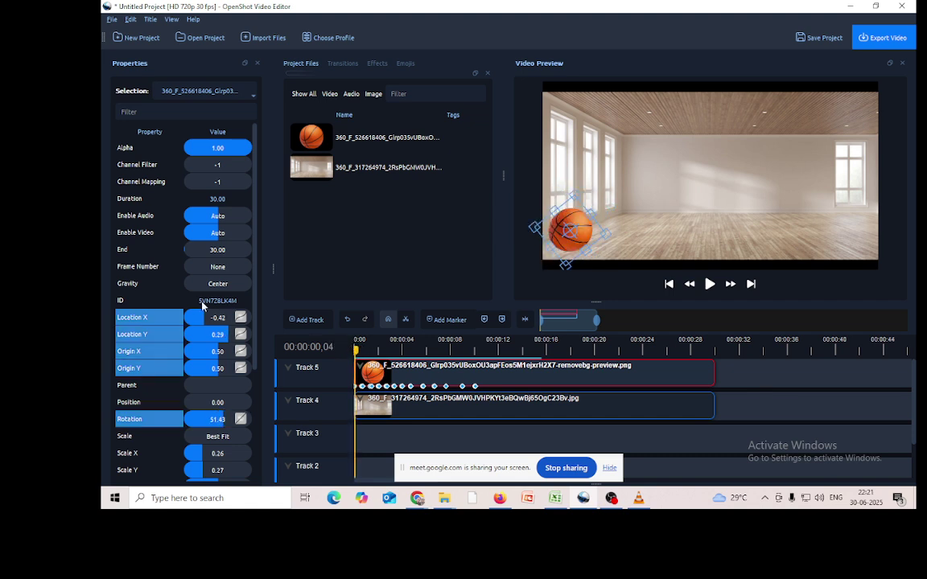
pyautogui.rightClick(194, 320)
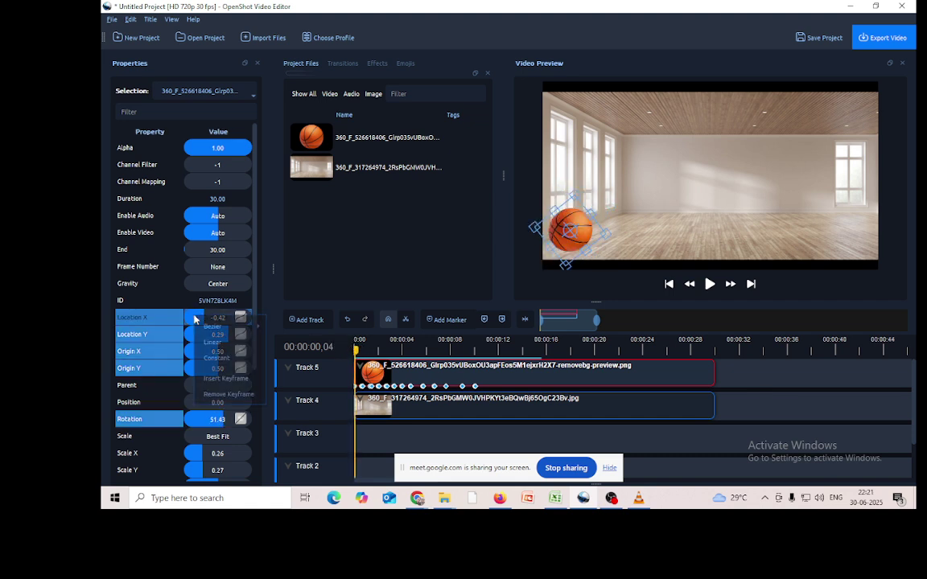
pyautogui.moveTo(232, 329)
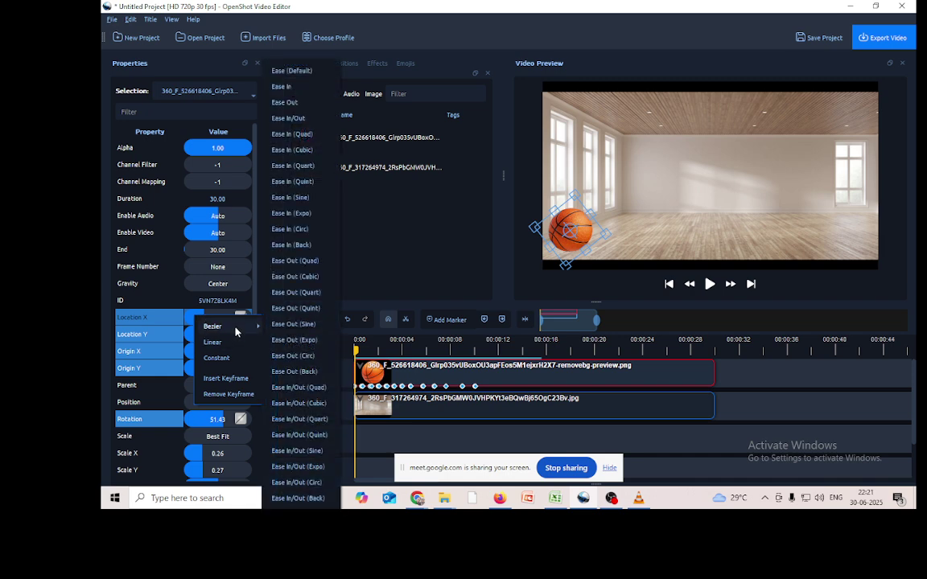
pyautogui.click(291, 91)
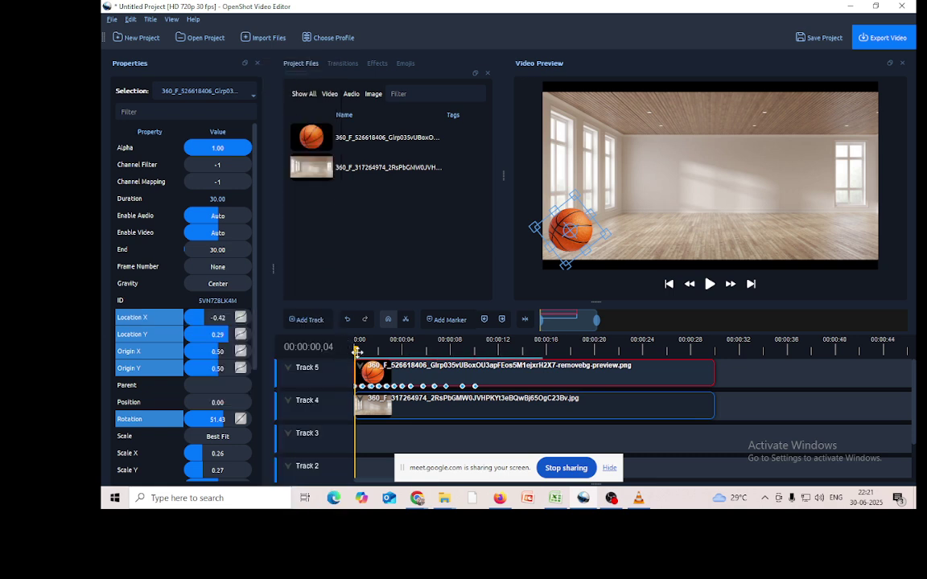
# - Move the playhead to 00:00:00,21 and apply the Bezier Ease Out preset to the basketball's Location X
pyautogui.moveTo(356, 352); pyautogui.dragTo(361, 351)
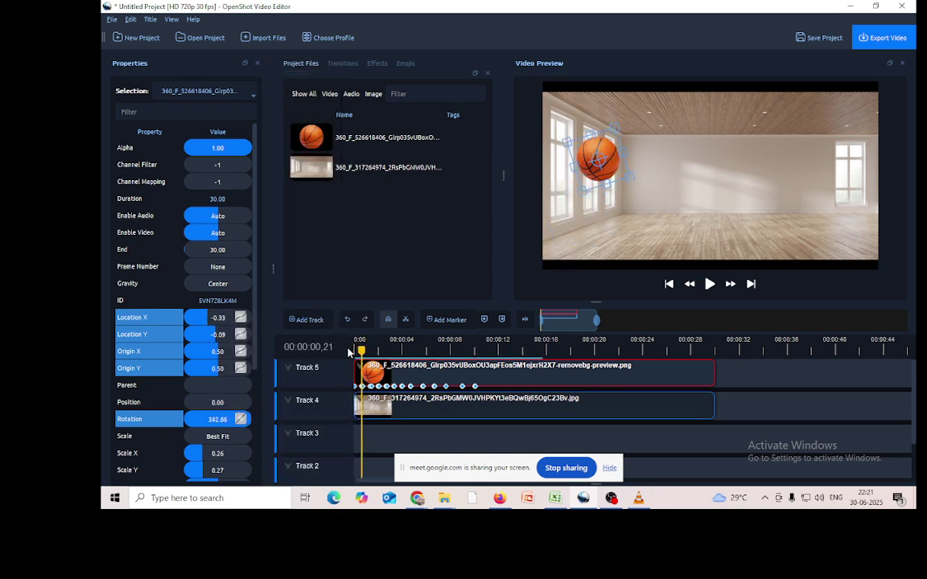
pyautogui.rightClick(191, 320)
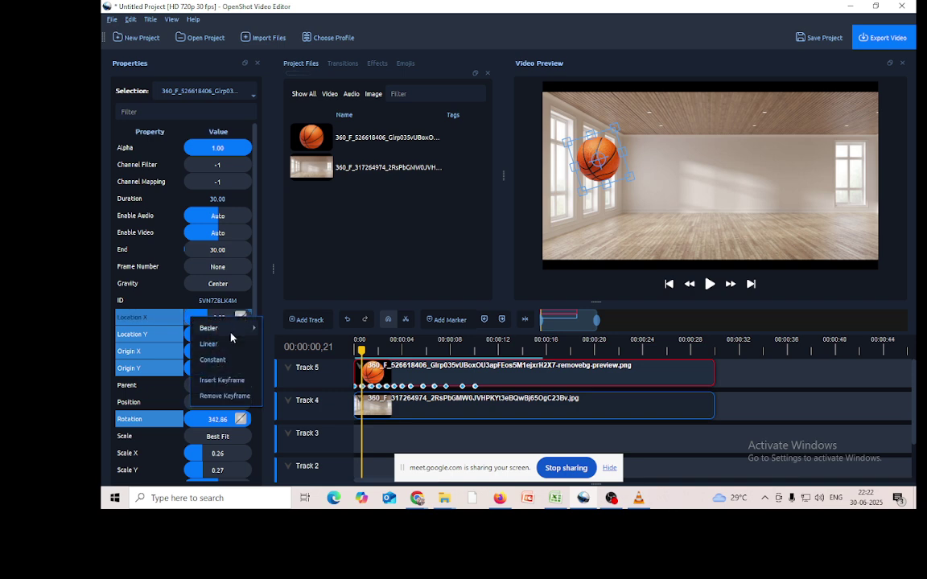
pyautogui.moveTo(233, 328)
pyautogui.click(291, 105)
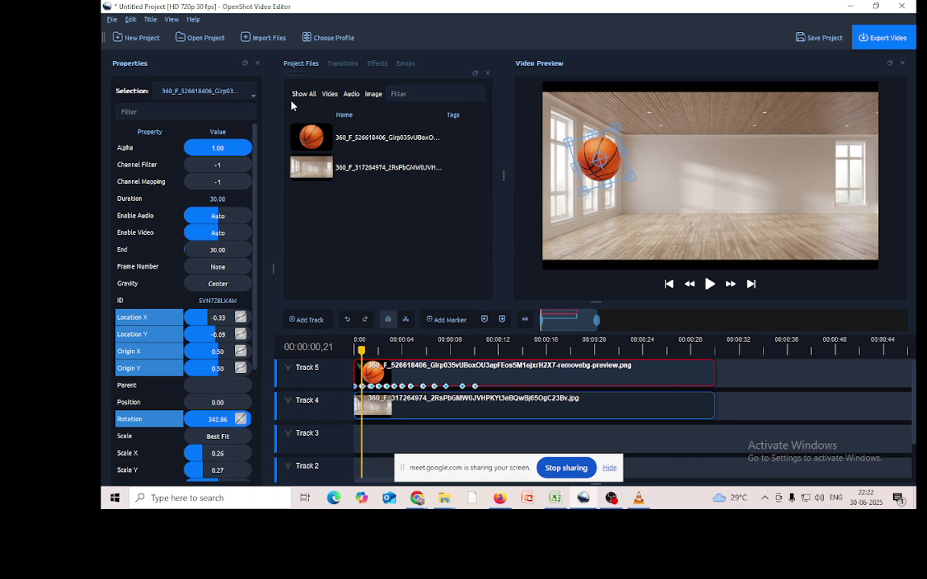
# - At 00:00:01,15, give the basketball's Location X the Bezier Ease In preset
pyautogui.click(369, 348)
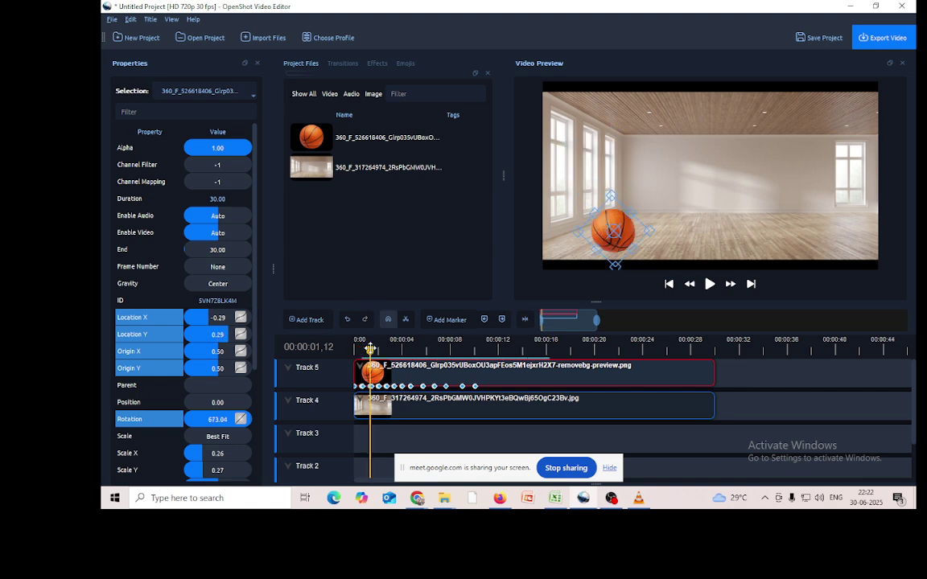
pyautogui.moveTo(369, 348); pyautogui.dragTo(371, 347)
pyautogui.rightClick(193, 320)
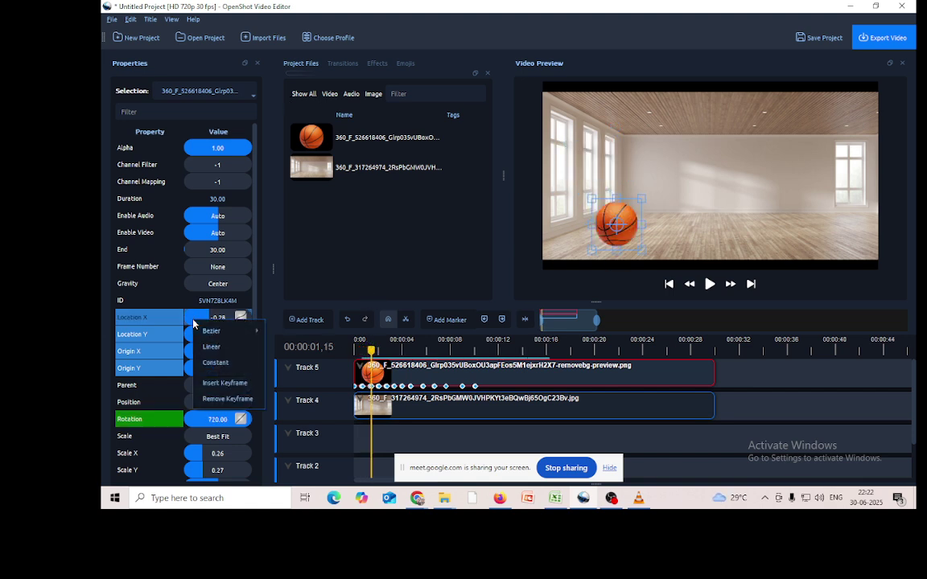
pyautogui.moveTo(215, 331)
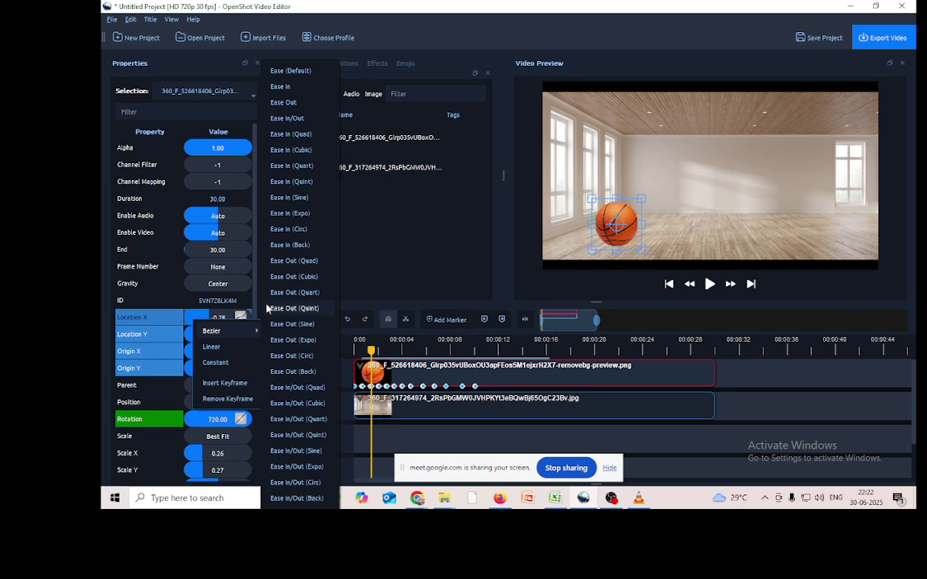
pyautogui.click(280, 86)
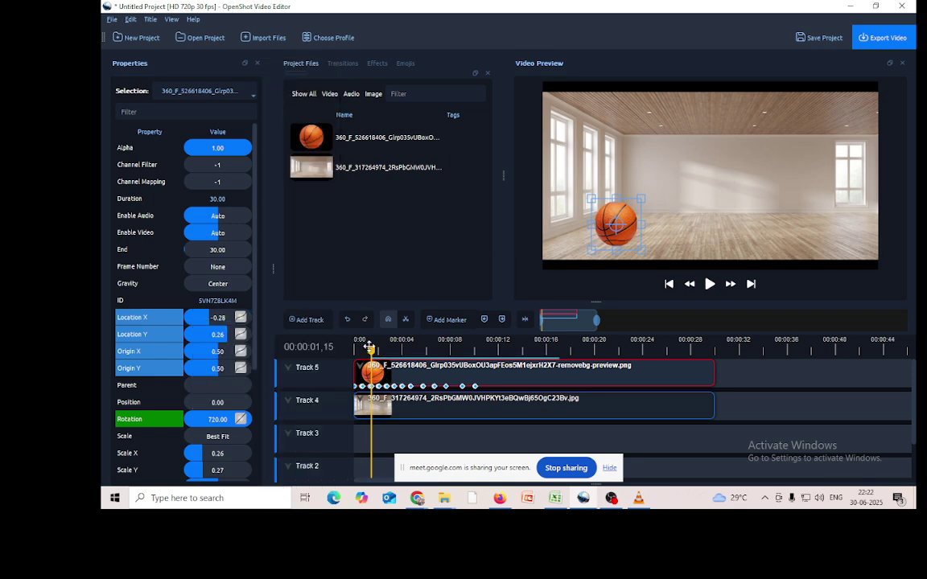
# - At 00:00:02,06, give the basketball's Location X the Bezier Ease Out preset
pyautogui.moveTo(371, 349); pyautogui.dragTo(381, 351)
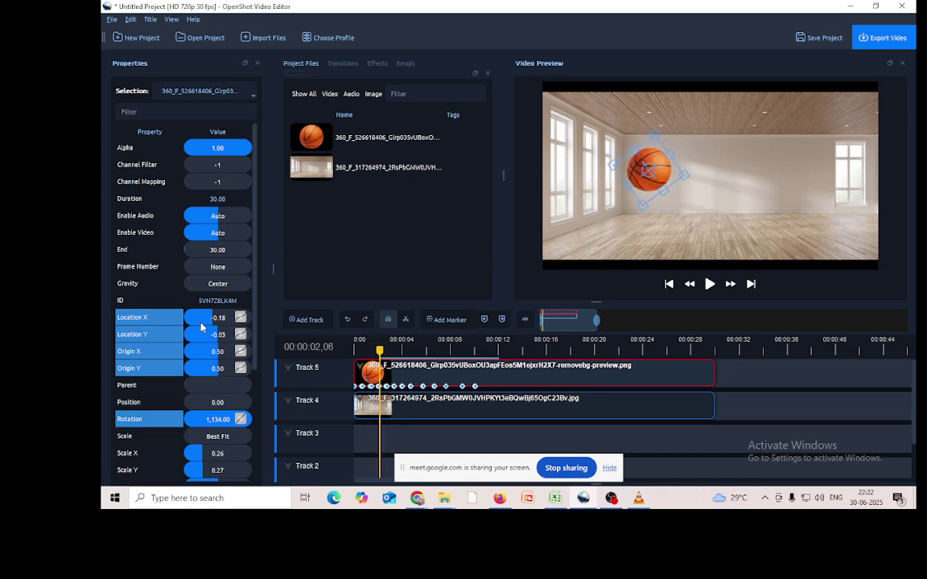
pyautogui.rightClick(203, 323)
pyautogui.moveTo(215, 331)
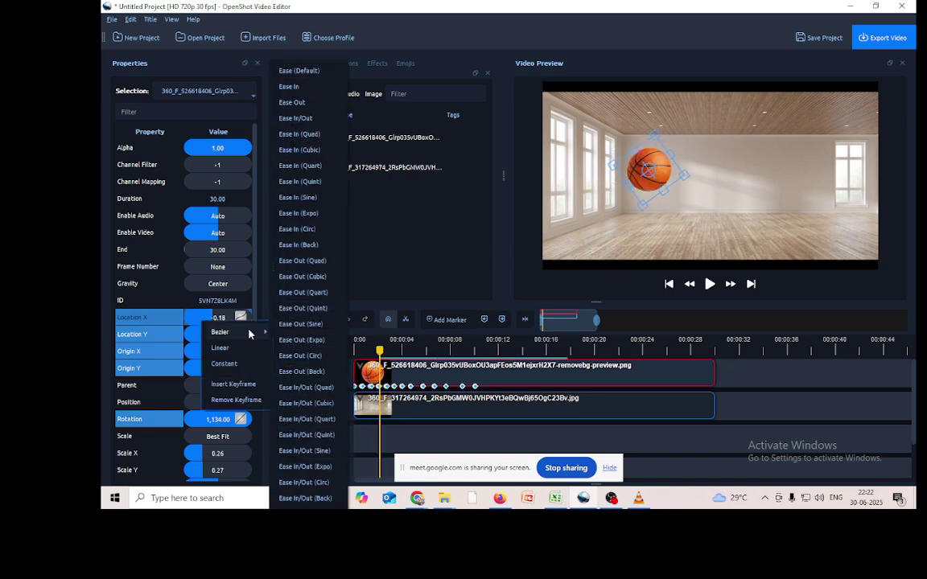
pyautogui.click(300, 106)
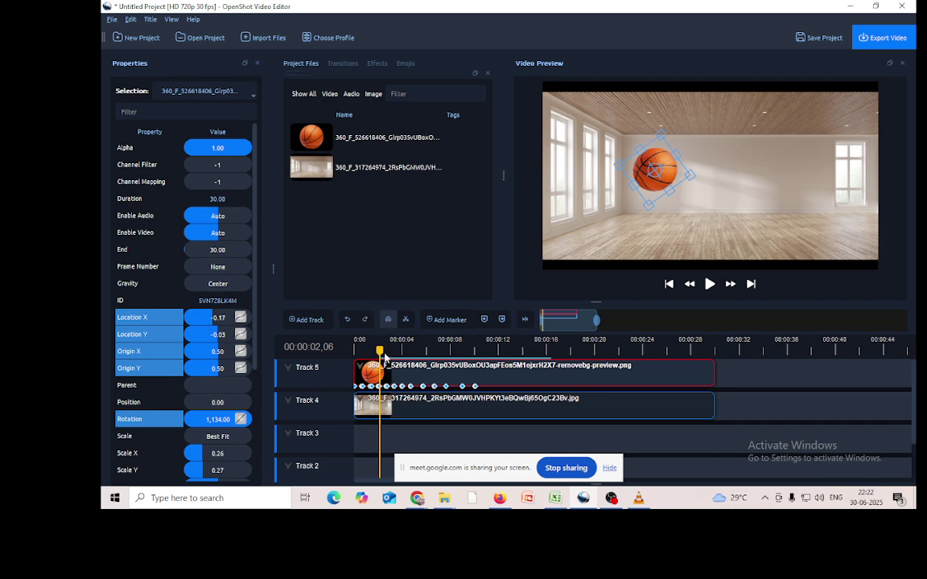
# - Move the playhead to 00:00:02,23 and apply the Bezier Ease In preset to the basketball's Location X
pyautogui.moveTo(380, 350); pyautogui.dragTo(387, 349)
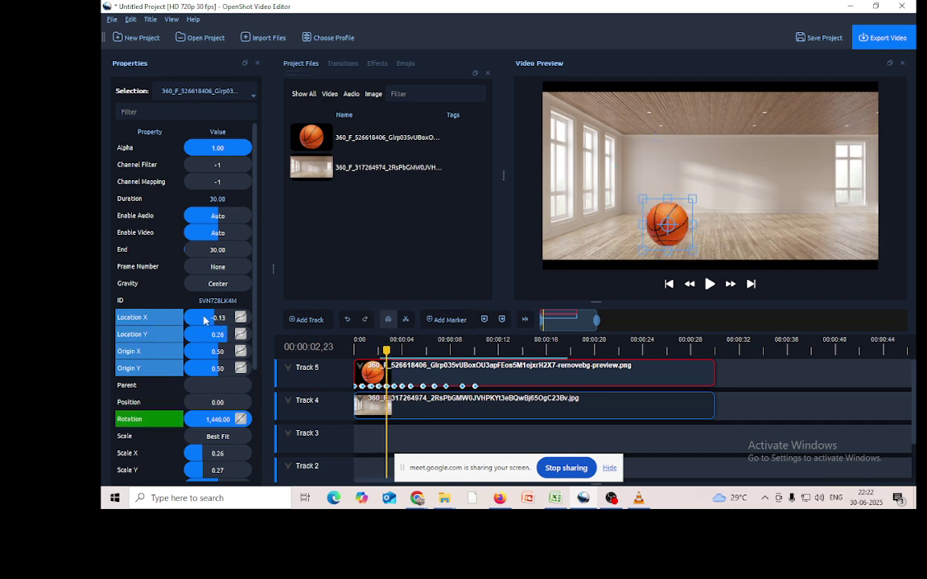
pyautogui.rightClick(206, 319)
pyautogui.moveTo(226, 327)
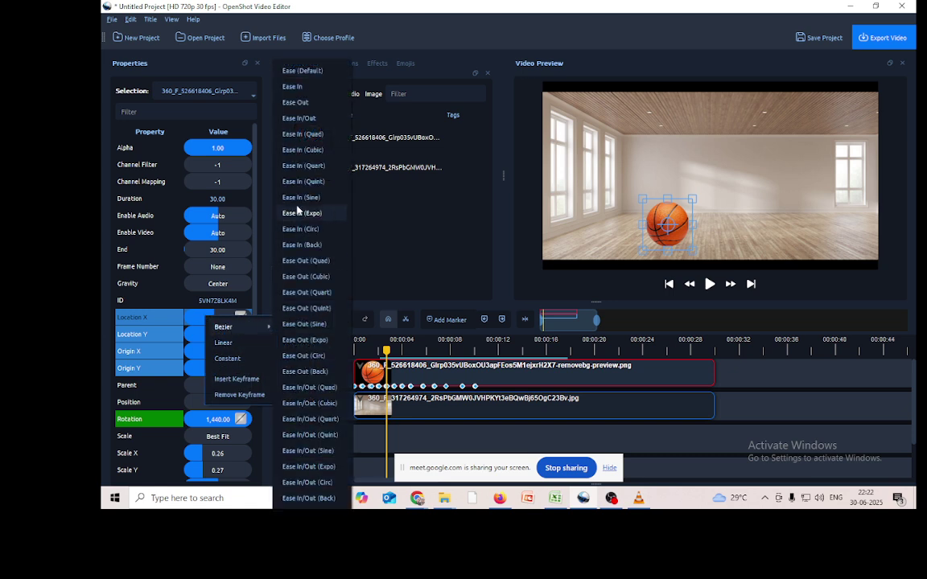
pyautogui.click(290, 90)
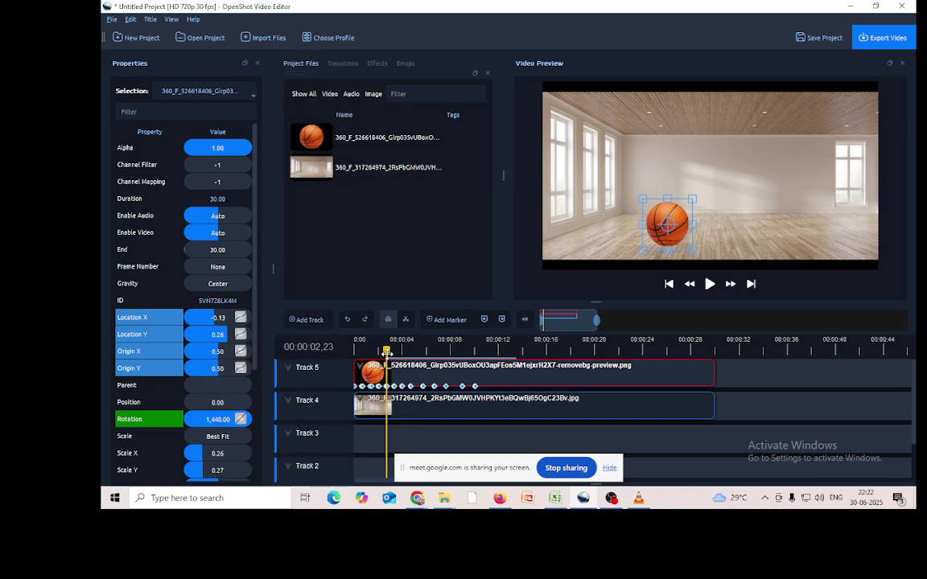
# - At 00:00:03,11, where the basketball is near the ceiling, apply the Bezier Ease In preset to its Location X
pyautogui.moveTo(387, 349); pyautogui.dragTo(394, 351)
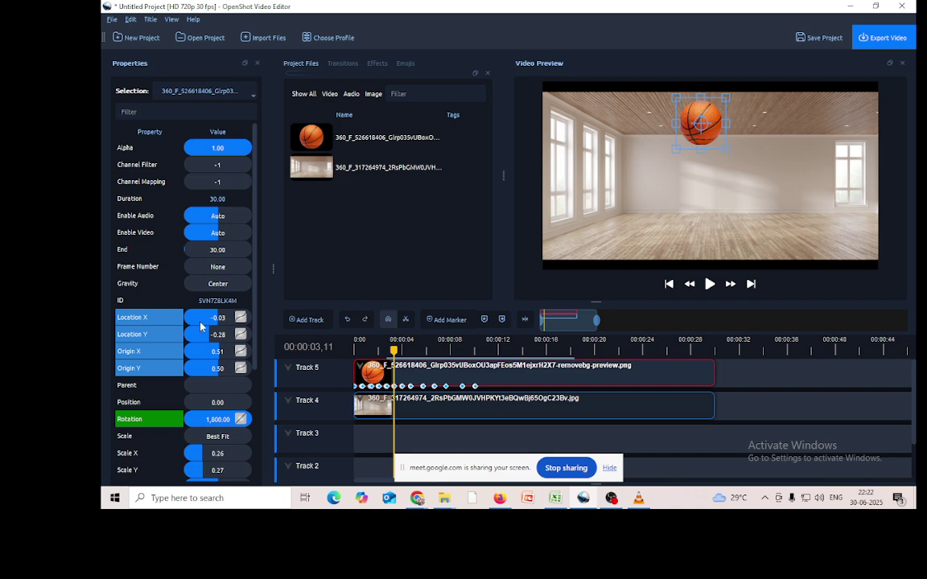
pyautogui.rightClick(201, 326)
pyautogui.moveTo(226, 333)
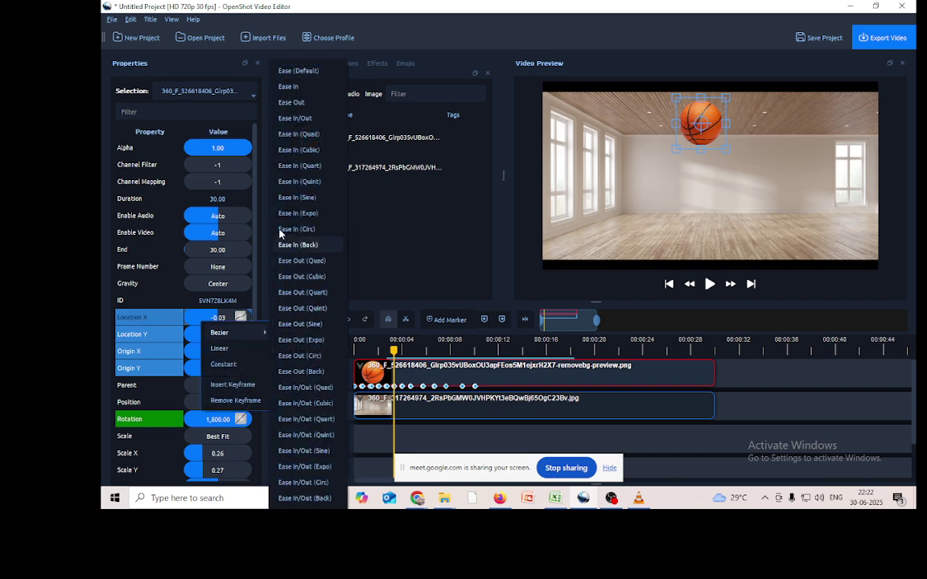
pyautogui.click(288, 87)
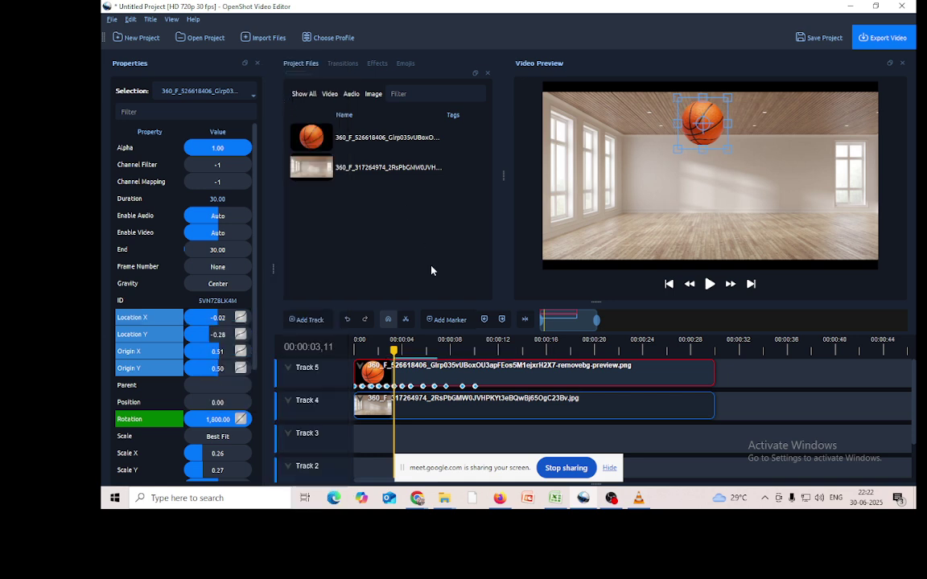
# - At 00:00:04,04, where the basketball is near the floor, set its Location X interpolation to Bezier Ease In
pyautogui.click(403, 346)
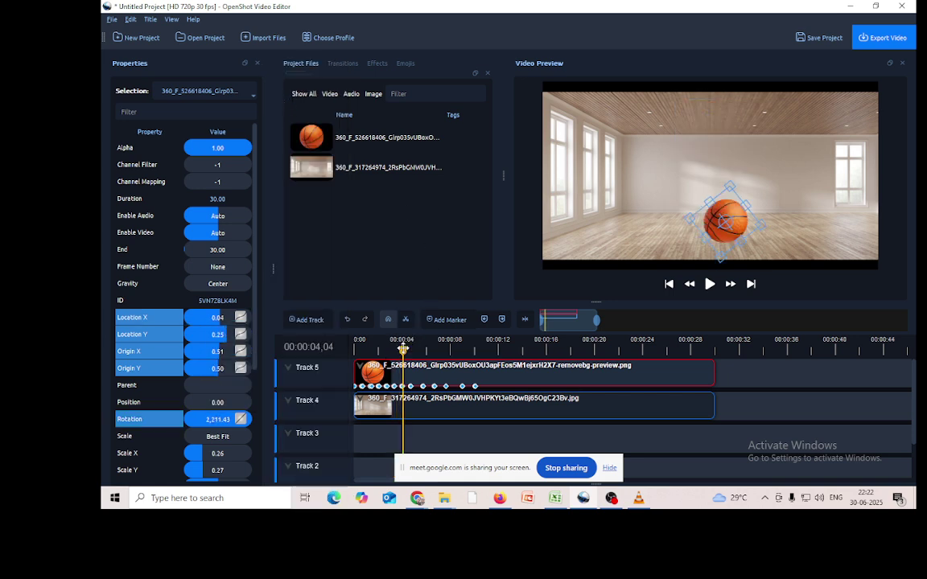
pyautogui.rightClick(213, 318)
pyautogui.moveTo(256, 330)
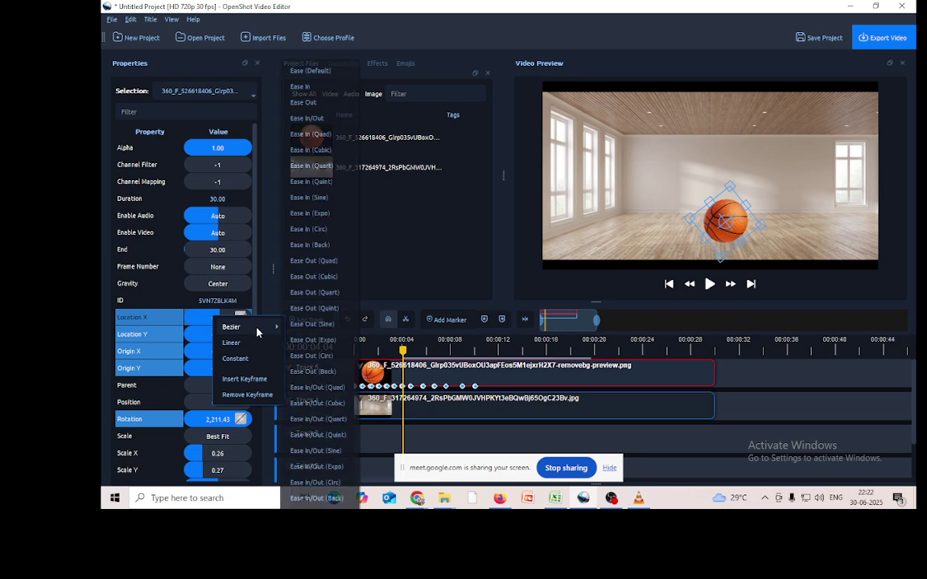
pyautogui.click(302, 88)
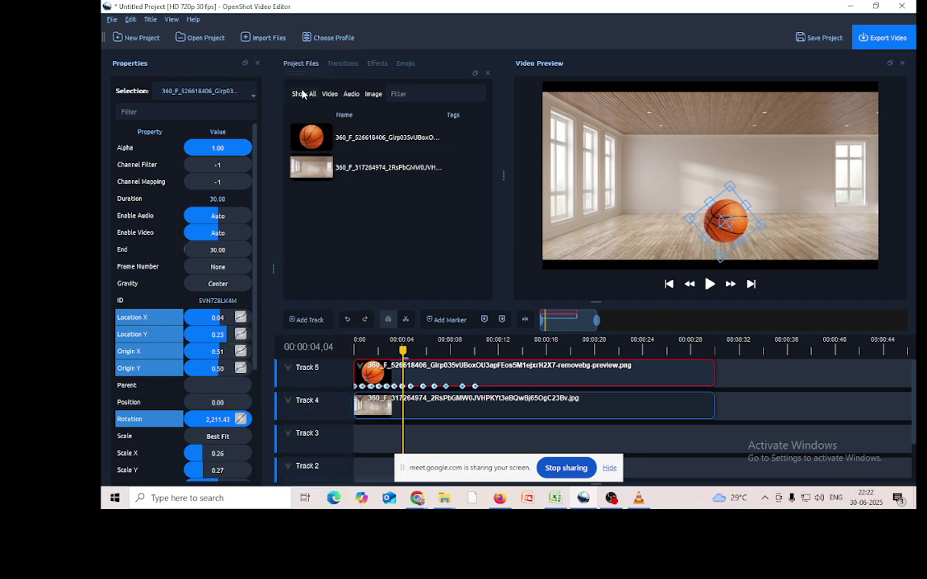
# - Move the playhead to 00:00:04,25 and apply the Bezier Ease Out preset to the basketball's Location X
pyautogui.click(410, 347)
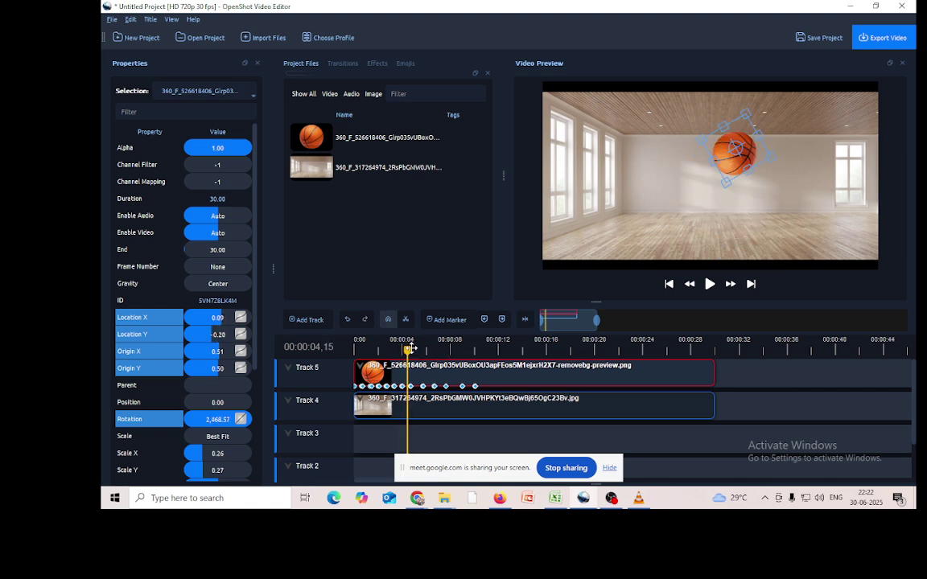
pyautogui.moveTo(410, 347); pyautogui.dragTo(413, 348)
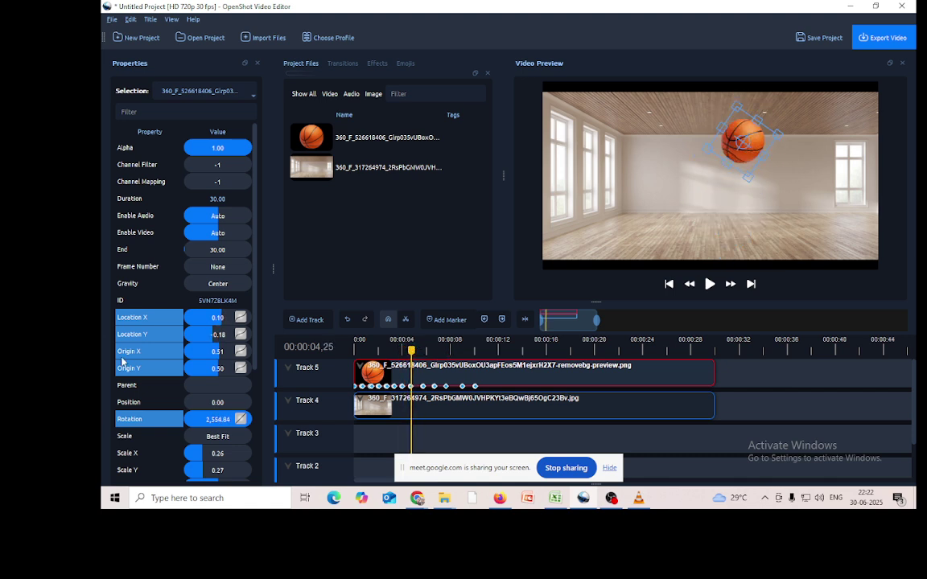
pyautogui.rightClick(199, 319)
pyautogui.moveTo(213, 324)
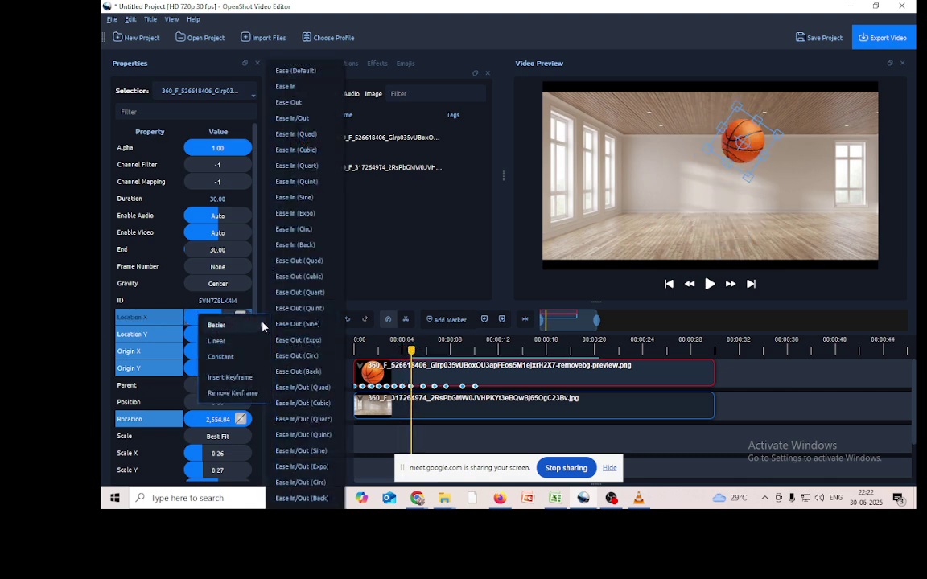
pyautogui.click(286, 107)
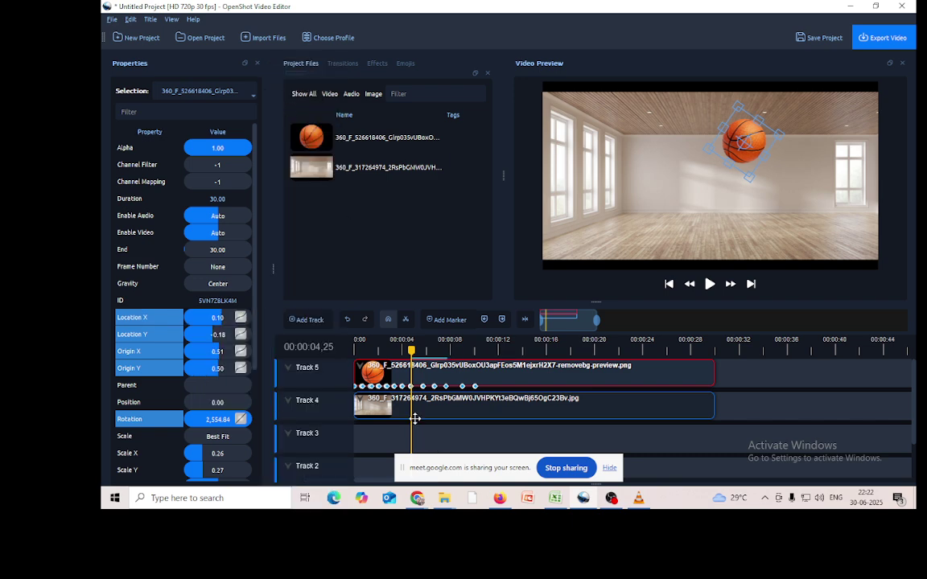
# - At 00:00:05,25, where the basketball is on the floor, apply the Bezier Ease In preset to its Location X
pyautogui.click(414, 351)
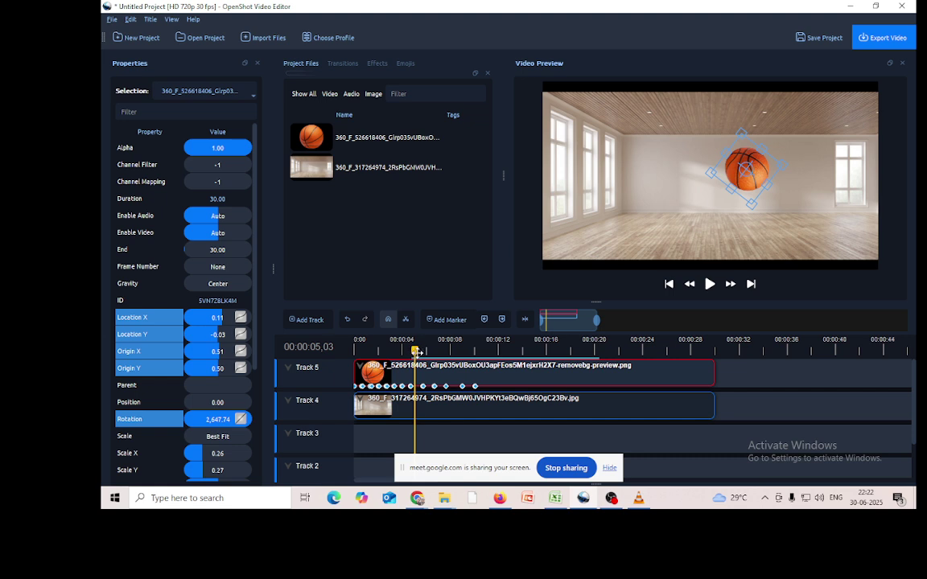
pyautogui.click(423, 351)
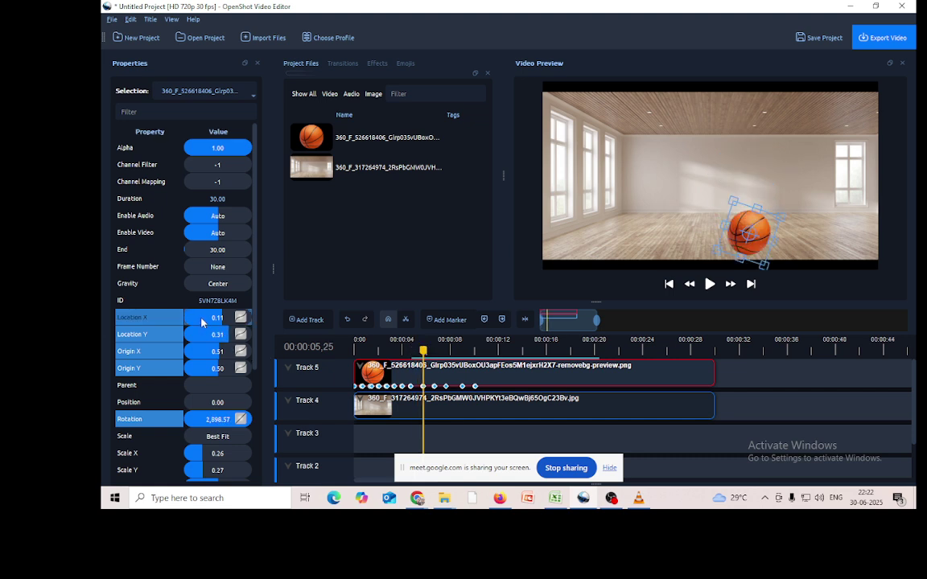
pyautogui.rightClick(205, 320)
pyautogui.moveTo(230, 330)
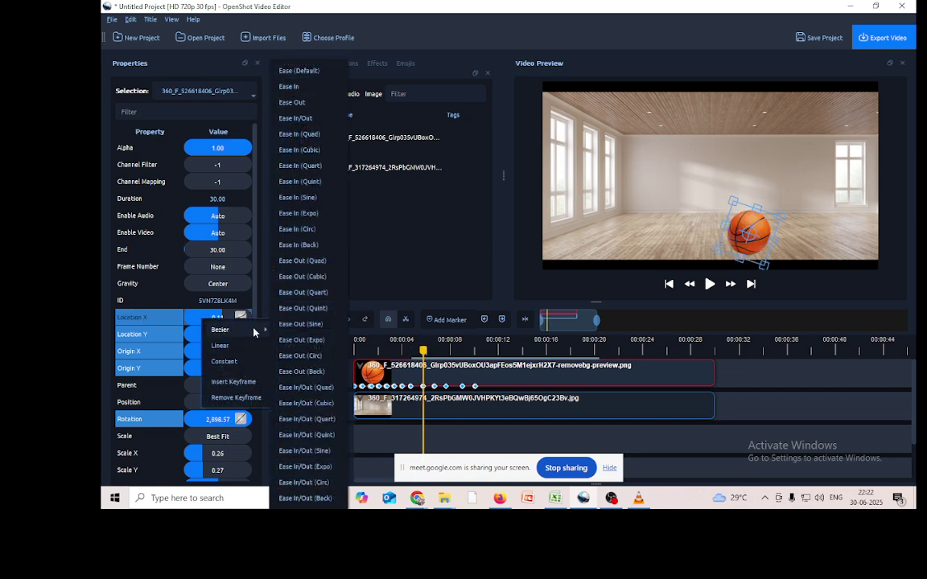
pyautogui.click(286, 86)
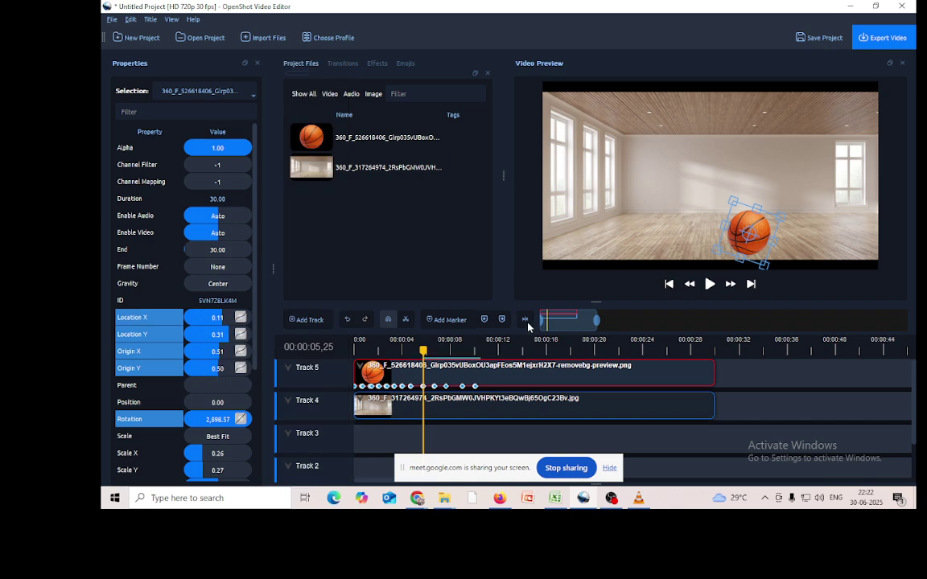
# - At 00:00:06,23, where the basketball is near the ceiling, give its Location X the Bezier Ease Out preset
pyautogui.click(434, 351)
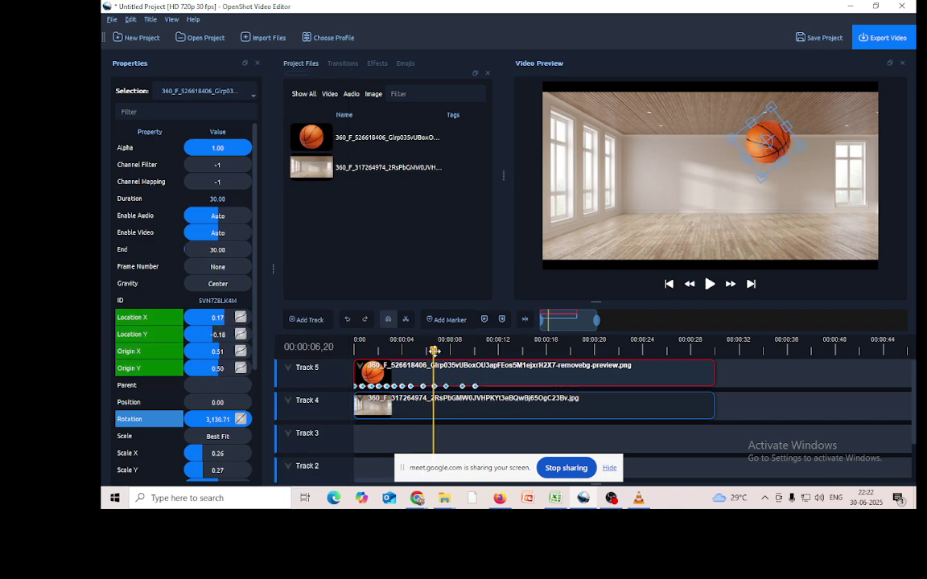
pyautogui.rightClick(212, 318)
pyautogui.moveTo(273, 324)
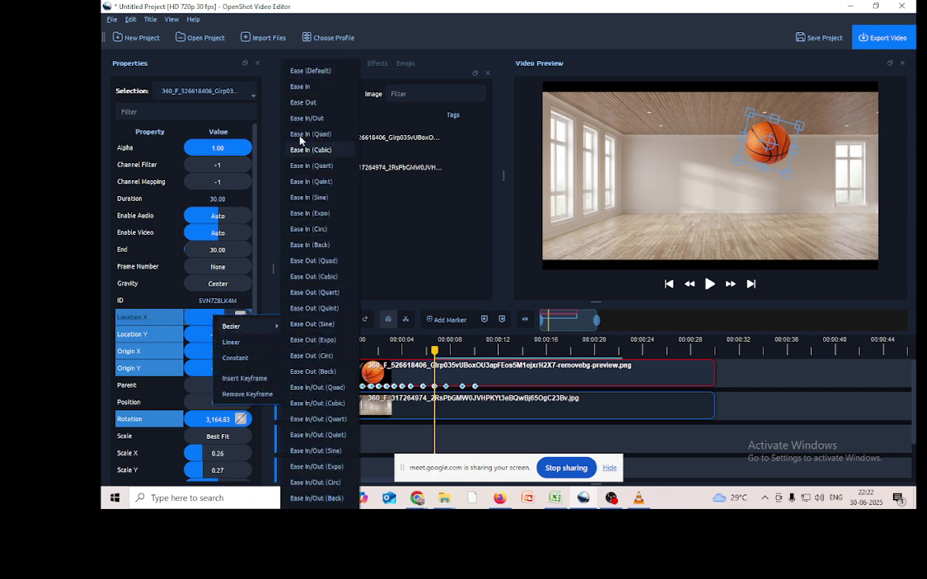
pyautogui.click(276, 100)
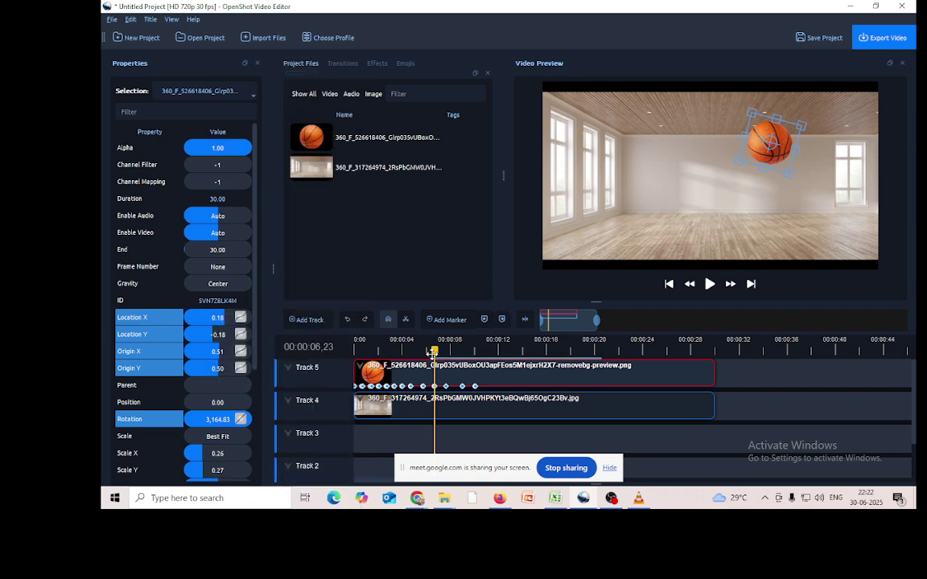
# - Move the playhead to 00:00:07,18 and set the basketball's Location X interpolation to Bezier Ease In
pyautogui.click(445, 351)
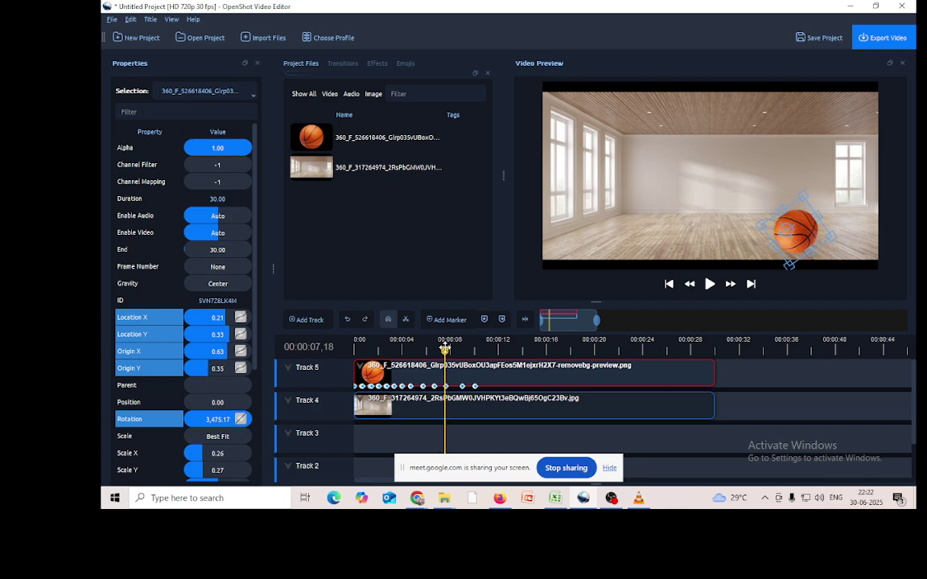
pyautogui.rightClick(212, 321)
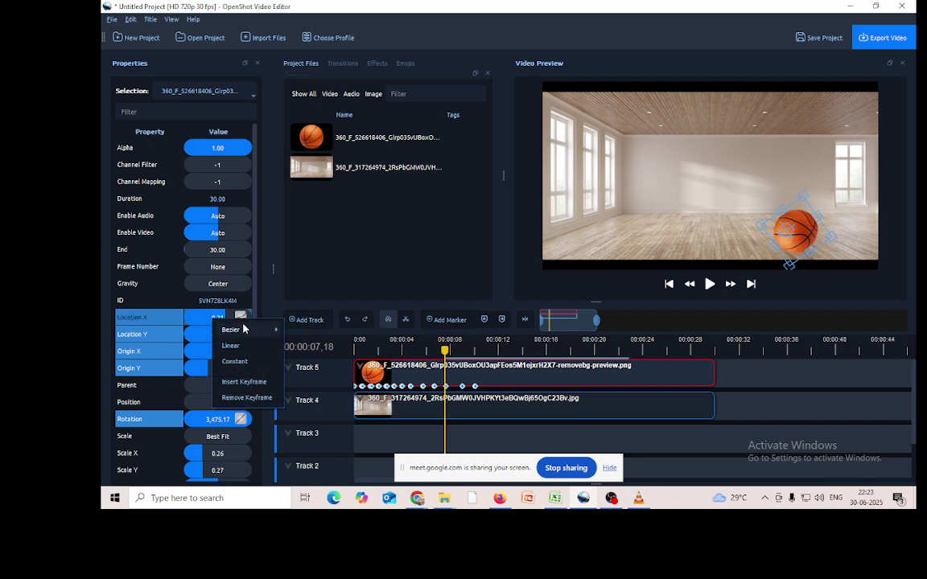
pyautogui.moveTo(266, 330)
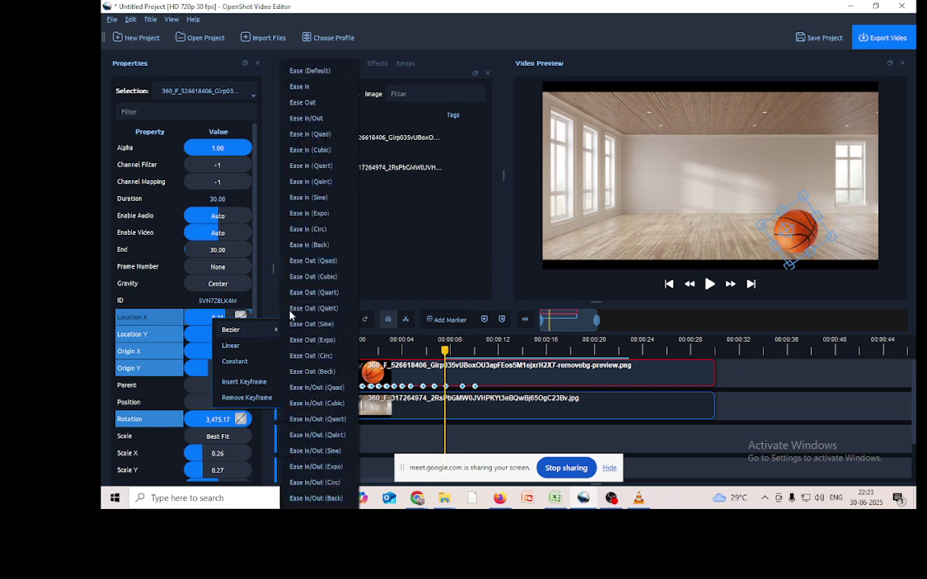
pyautogui.click(308, 93)
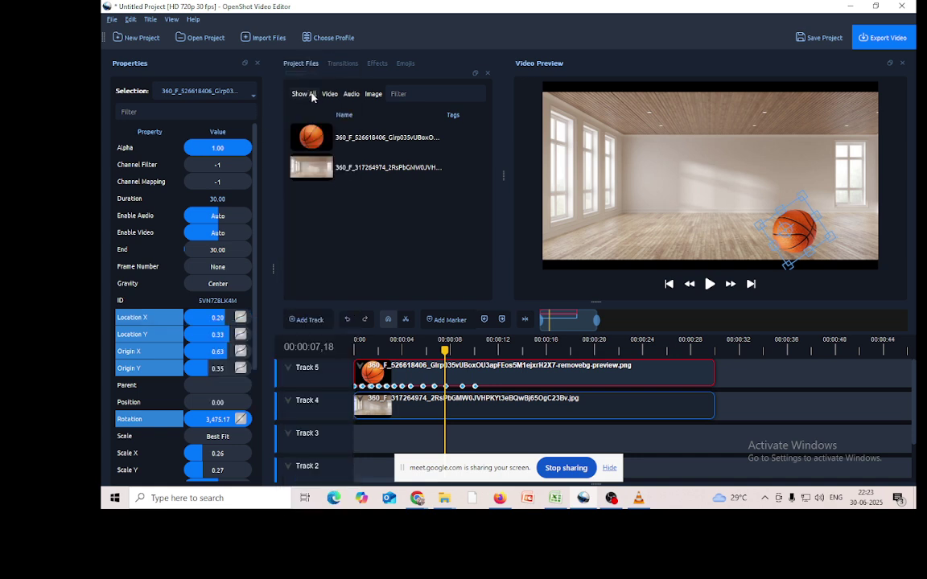
# - At 00:00:09,02, where the basketball is beside the far window, apply Bezier Ease Out to its Location X
pyautogui.click(461, 351)
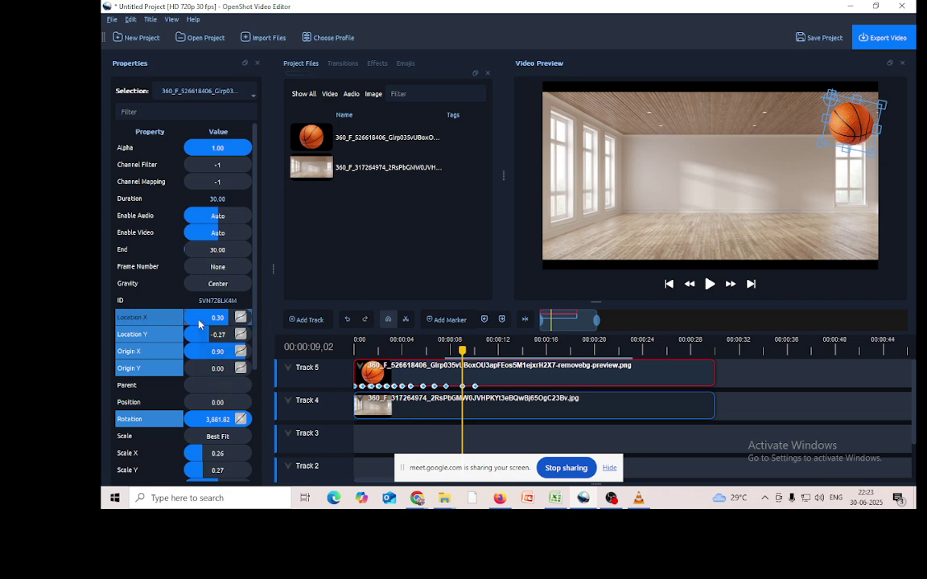
pyautogui.rightClick(199, 324)
pyautogui.moveTo(226, 331)
pyautogui.click(291, 105)
# - At the last keyframe, around 00:00:10,07, set the basketball's Location X interpolation to Bezier Ease Out
pyautogui.click(476, 348)
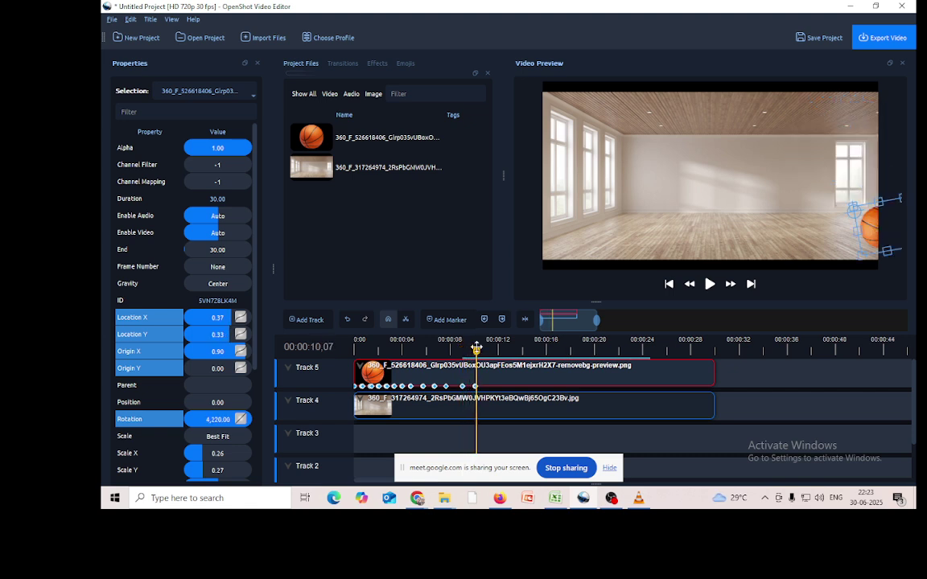
pyautogui.rightClick(205, 323)
pyautogui.moveTo(248, 336)
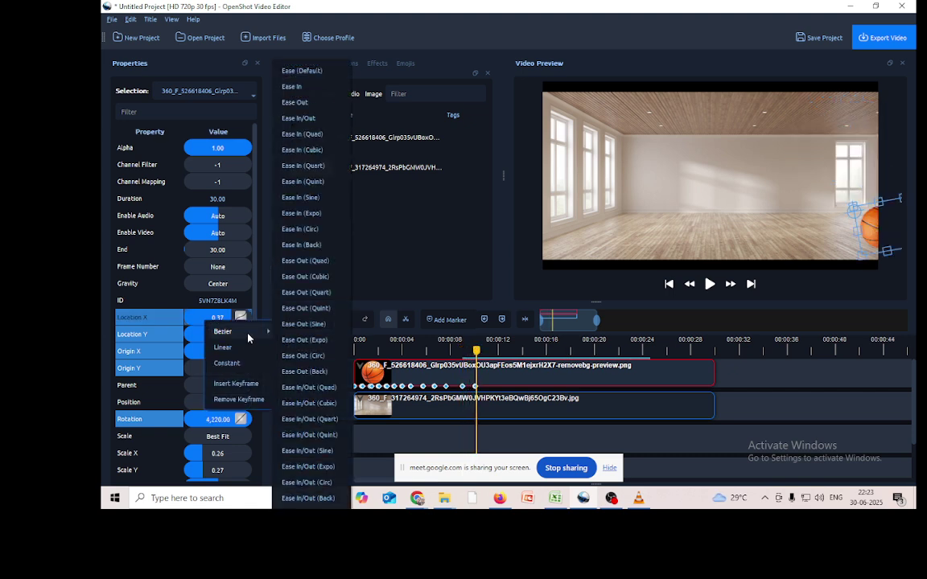
pyautogui.click(303, 103)
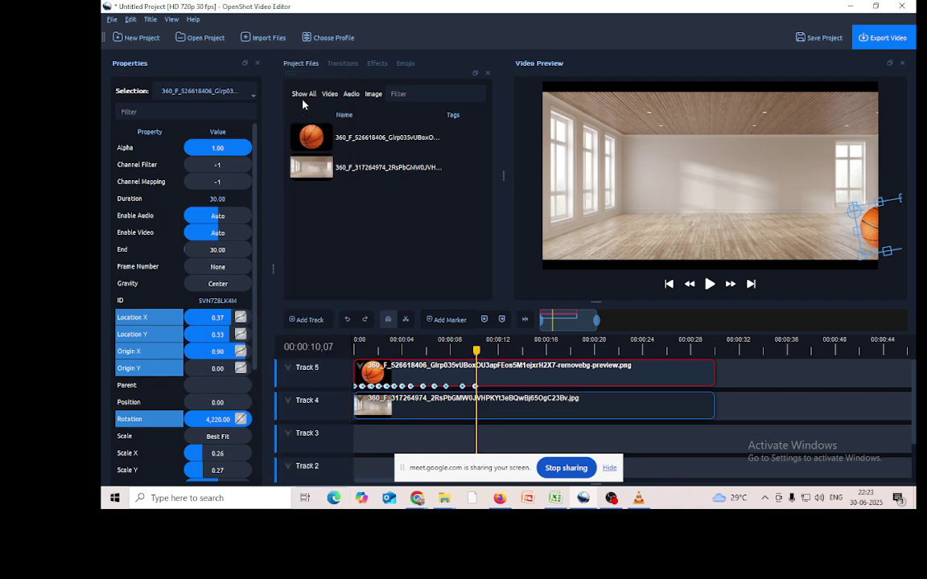
# - Return the playhead to the start of the timeline and play the bouncing basketball animation through its last keyframe
pyautogui.click(465, 351)
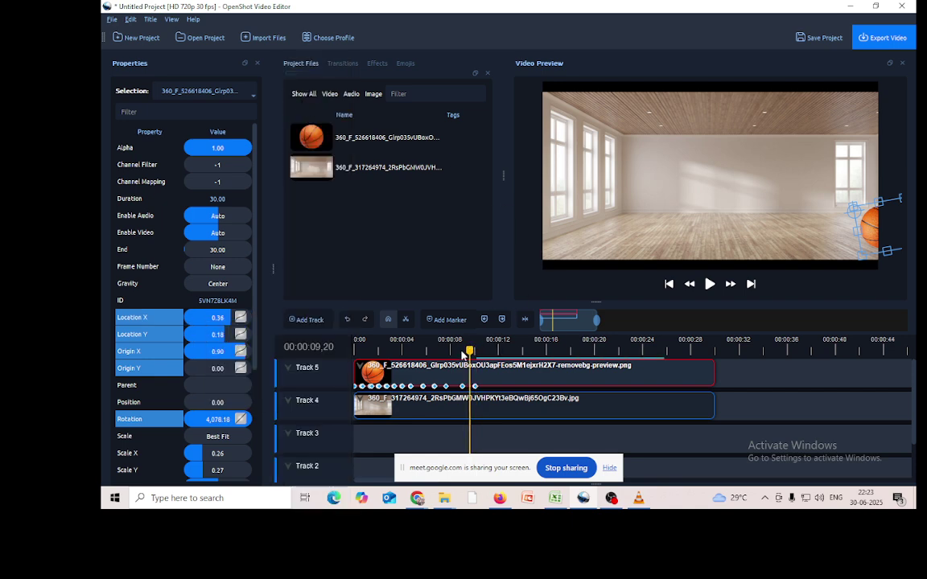
pyautogui.moveTo(465, 351); pyautogui.dragTo(306, 383)
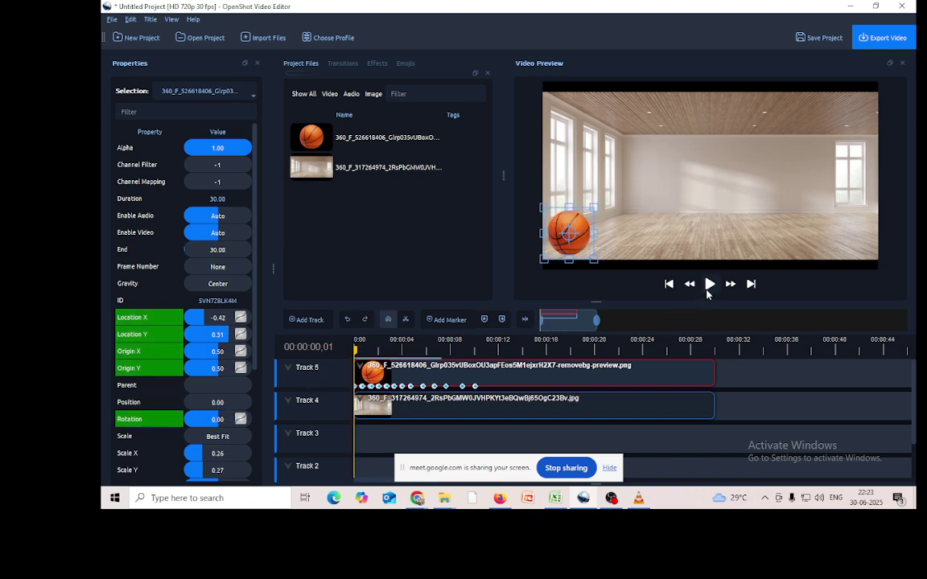
pyautogui.click(708, 292)
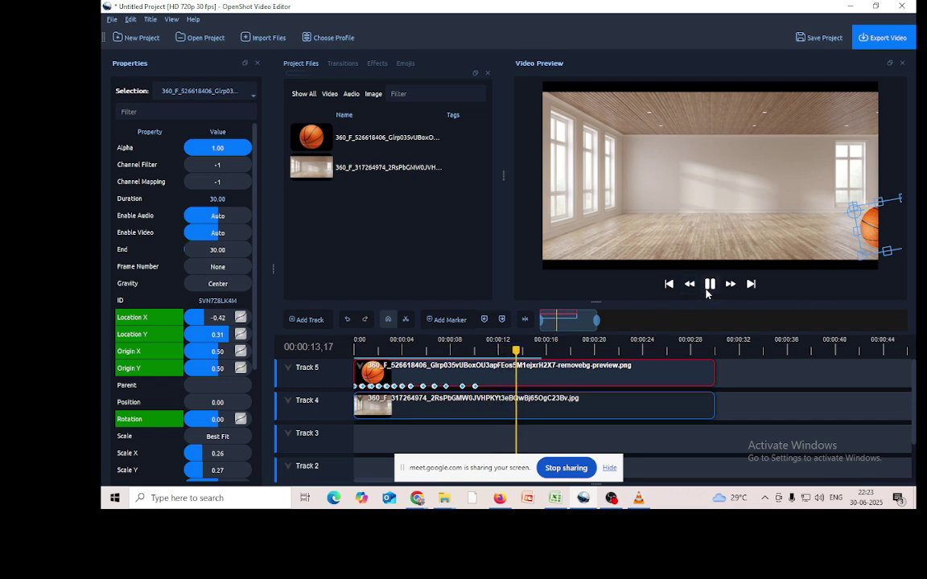
pyautogui.click(708, 290)
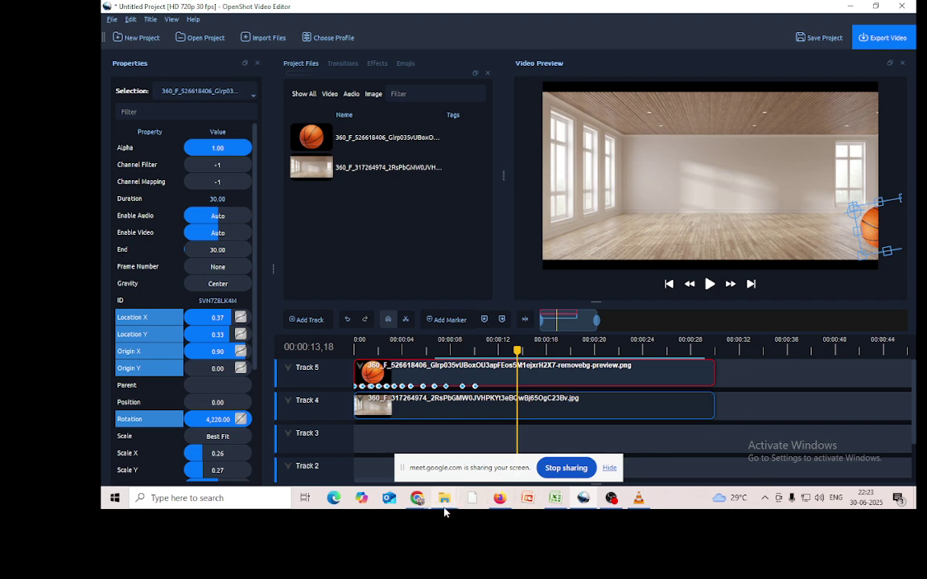
# - Switch to the Downloads folder and open the exam paper DSE-A4-MULTI-2022-P (2).pdf
pyautogui.moveTo(445, 507)
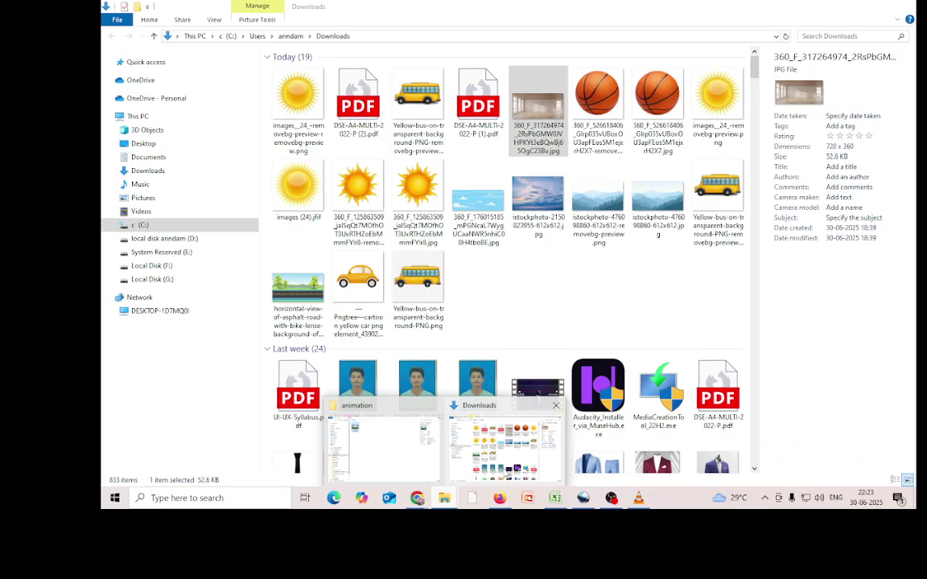
pyautogui.click(505, 438)
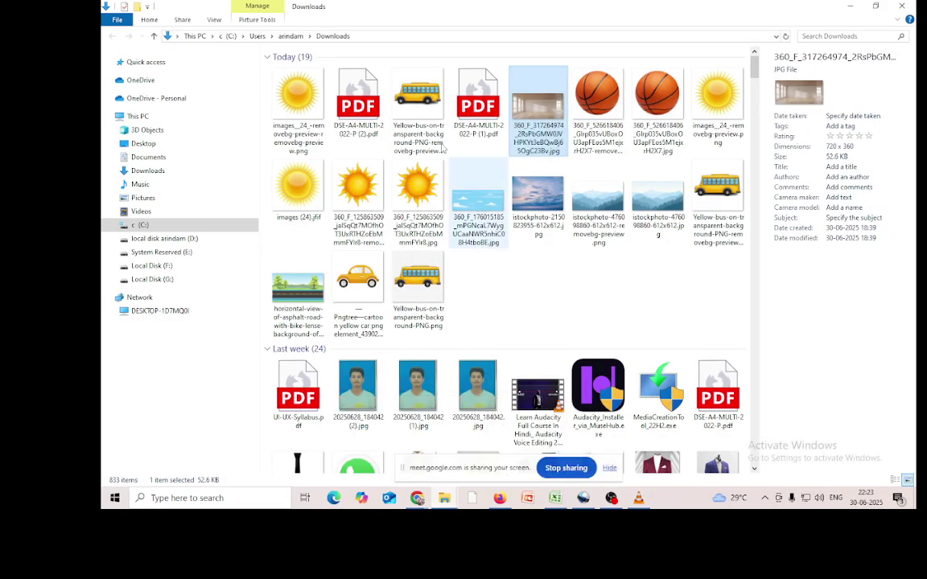
pyautogui.doubleClick(358, 97)
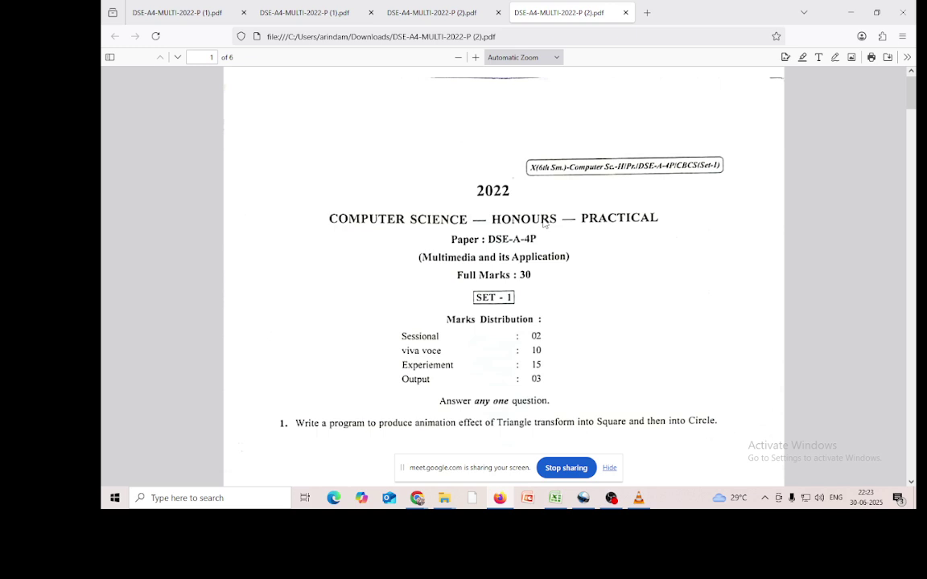
# - Read through questions 1 to 9 of the exam paper, and return to OpenShot
pyautogui.scroll(-3, 556, 354)
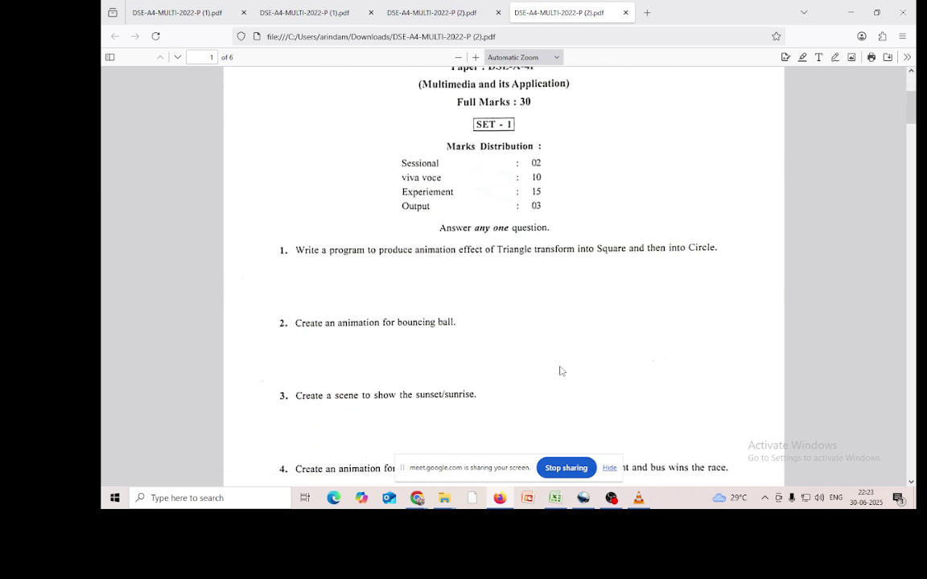
pyautogui.scroll(-8, 562, 372)
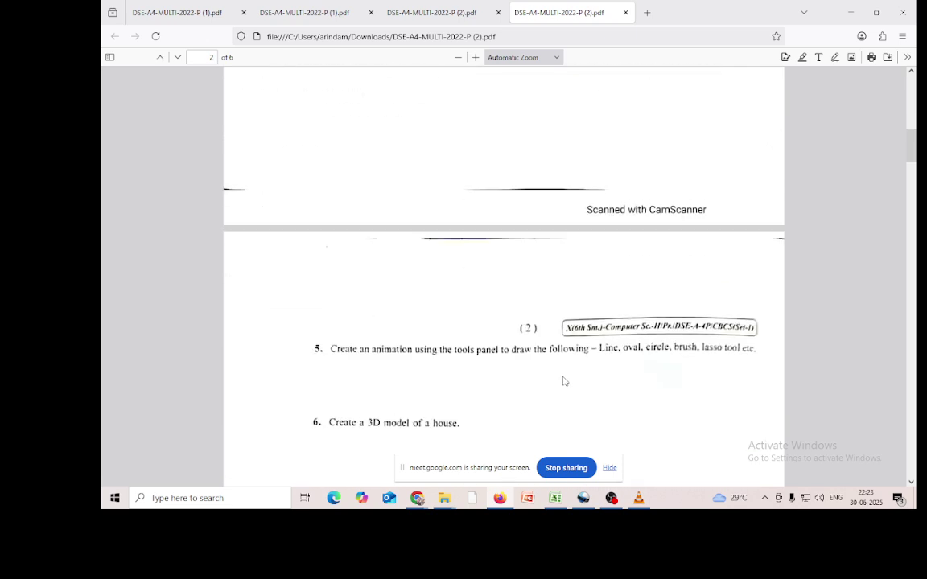
pyautogui.scroll(3, 564, 383)
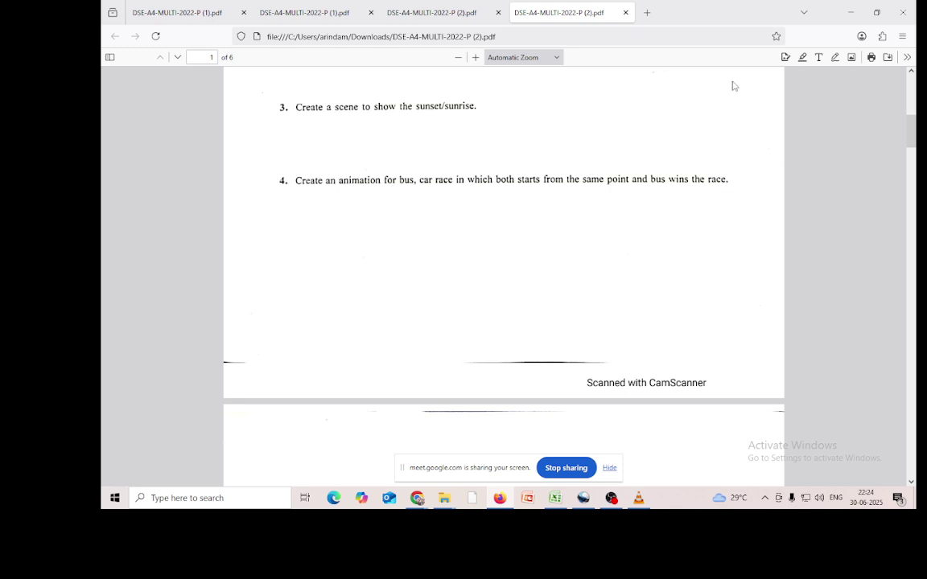
pyautogui.scroll(3, 563, 281)
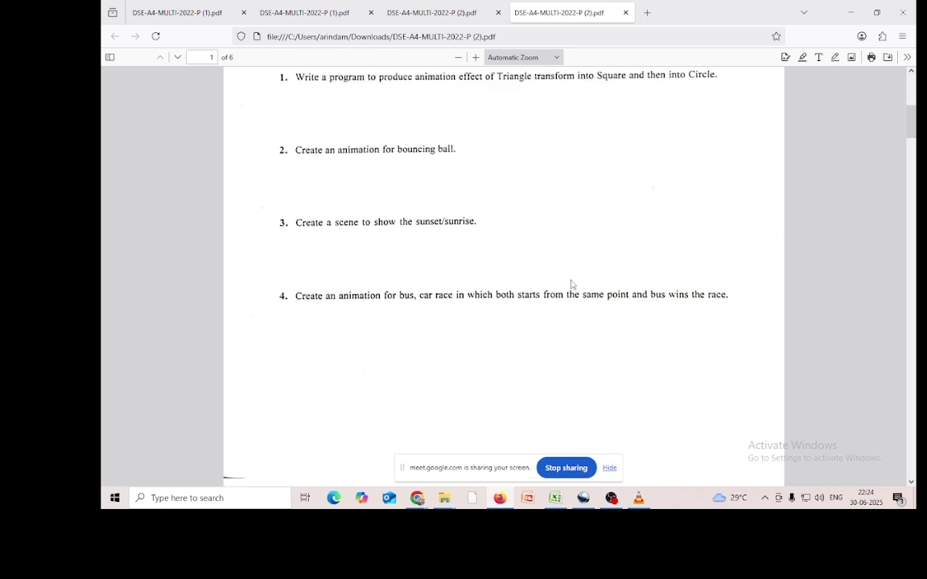
pyautogui.scroll(2, 571, 286)
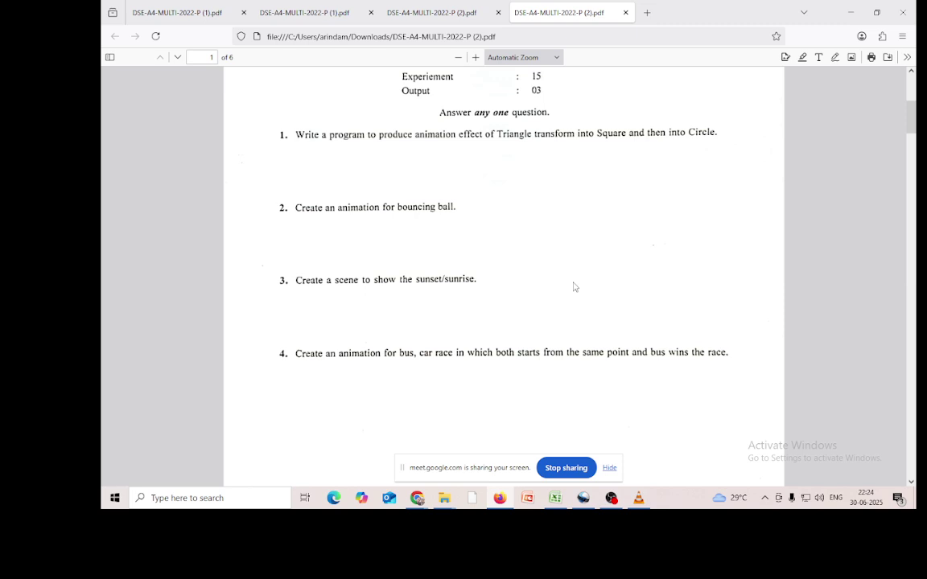
pyautogui.scroll(-12, 575, 287)
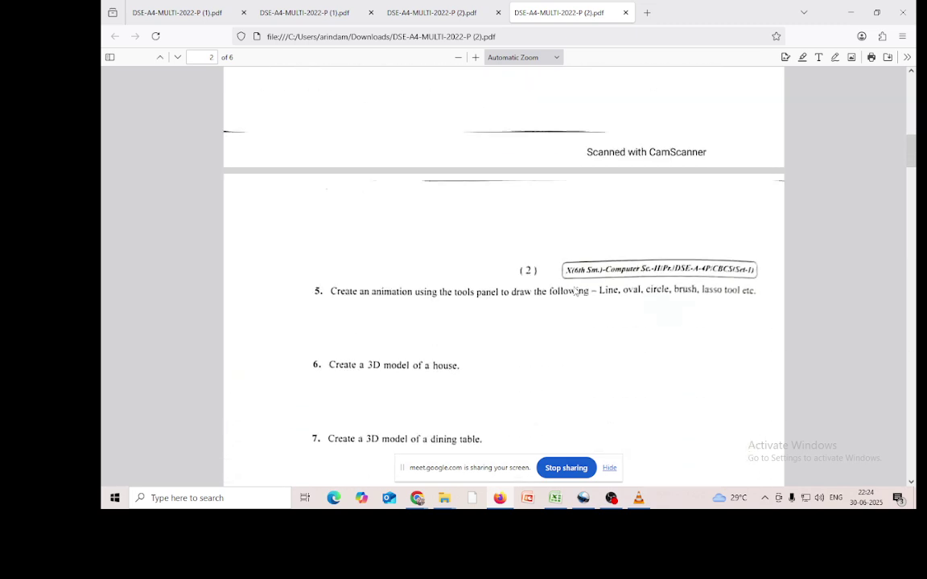
pyautogui.scroll(-4, 575, 295)
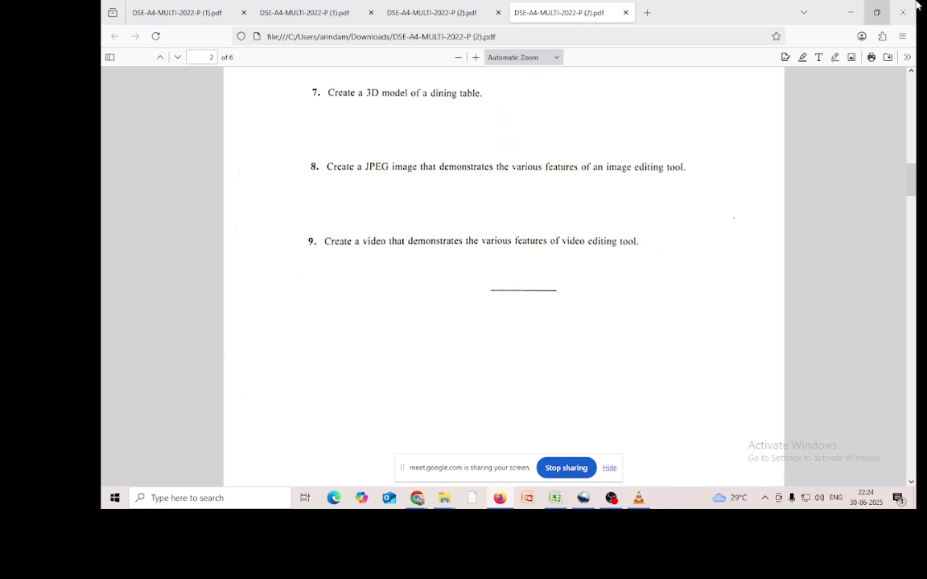
pyautogui.click(851, 12)
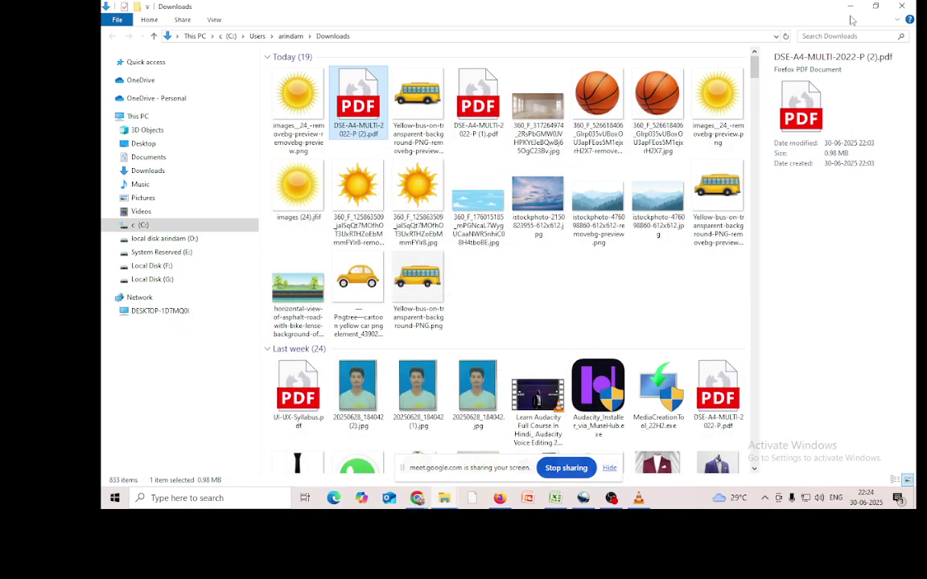
pyautogui.click(851, 6)
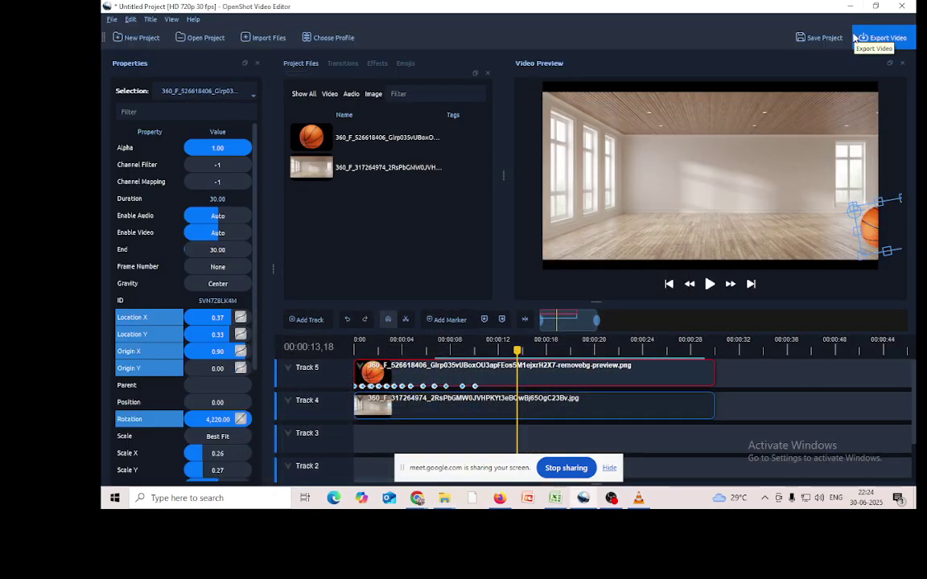
# - Close OpenShot without saving the untitled project, then start Audacity and dismiss its welcome window
pyautogui.click(903, 8)
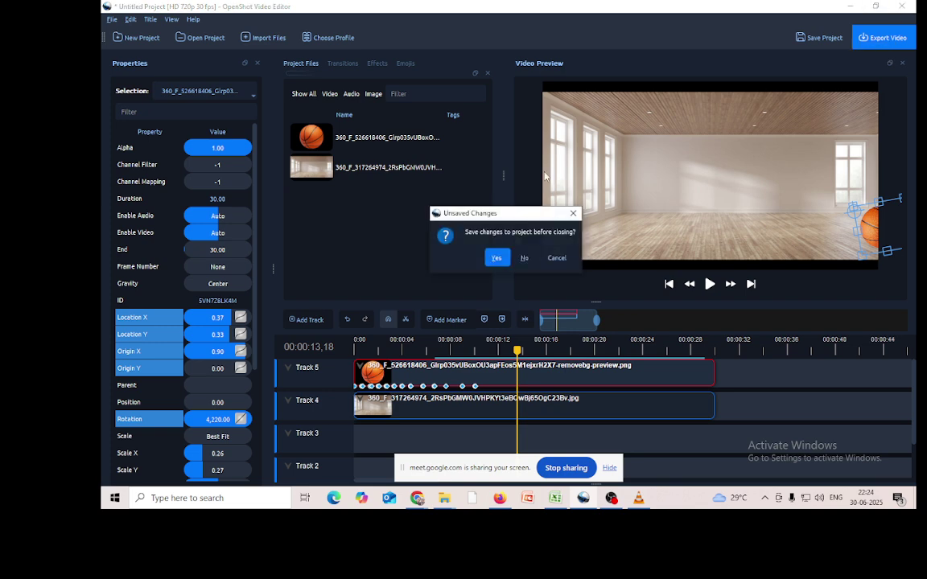
pyautogui.click(555, 256)
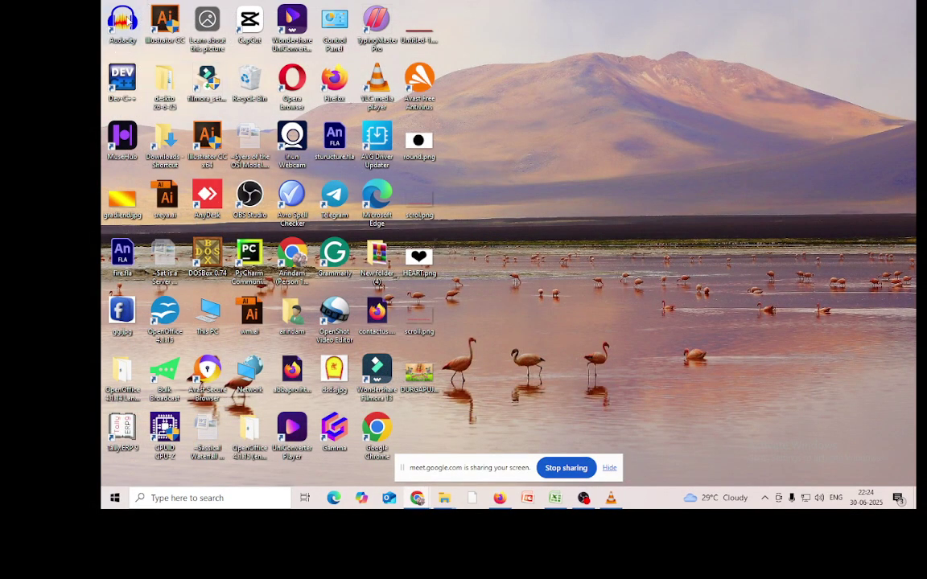
pyautogui.doubleClick(127, 22)
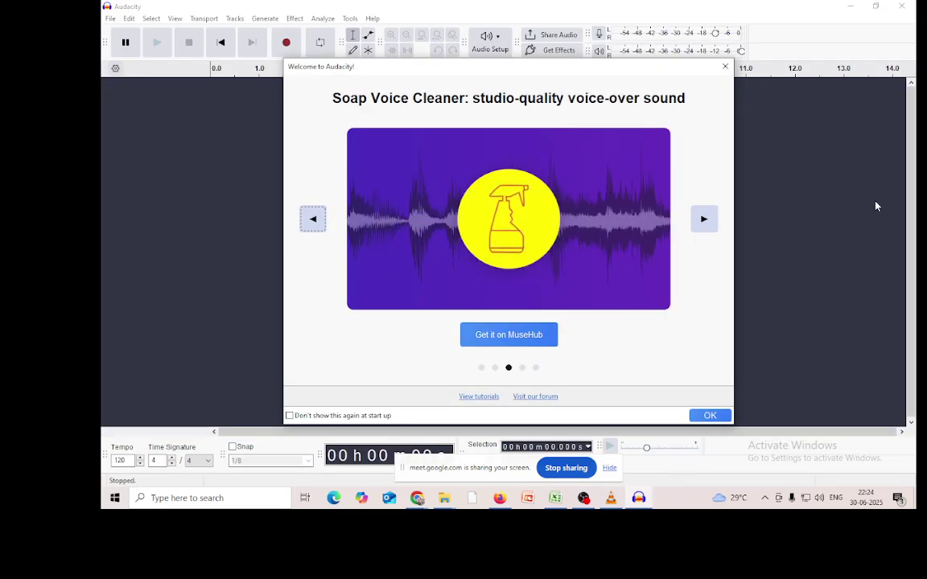
pyautogui.click(725, 66)
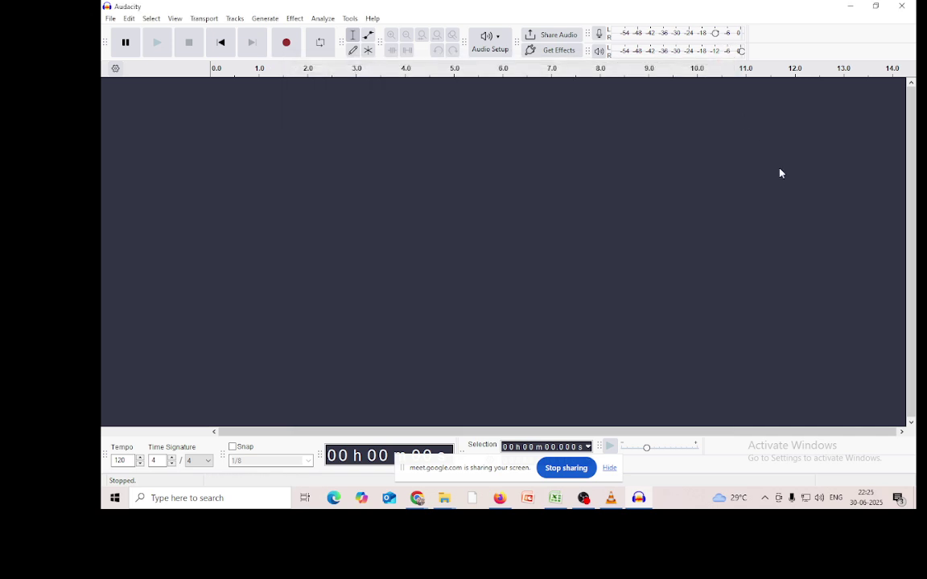
pyautogui.click(287, 44)
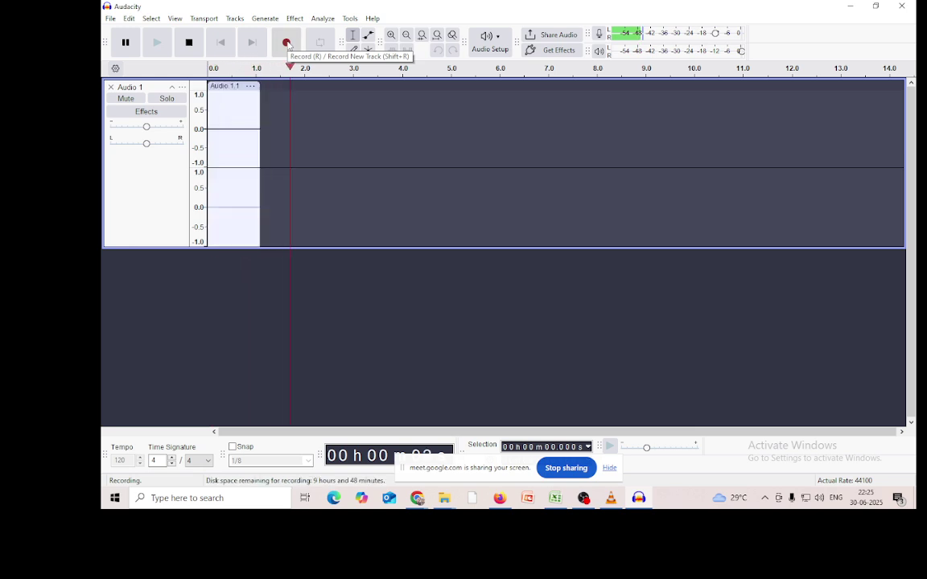
pyautogui.press('space')
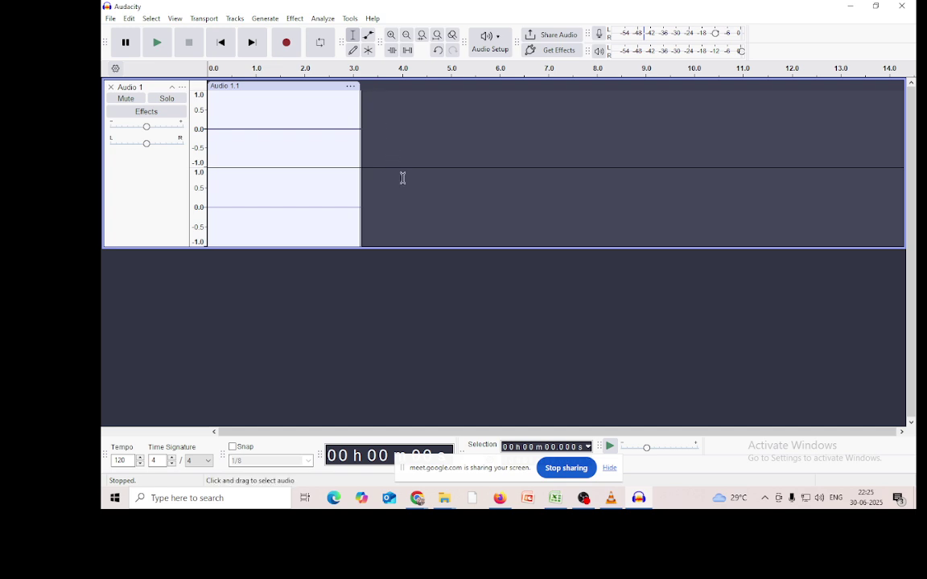
pyautogui.moveTo(405, 191); pyautogui.dragTo(207, 160)
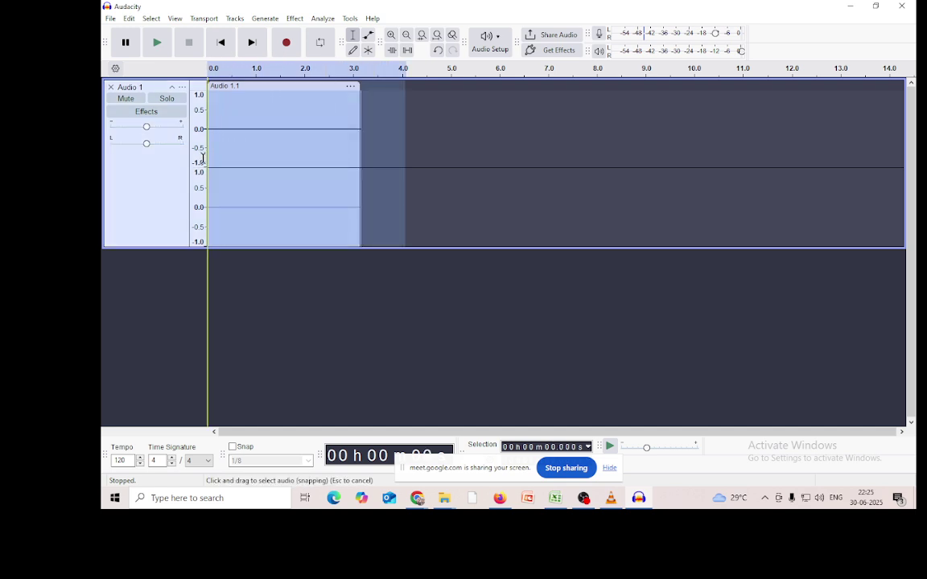
pyautogui.press('Delete')
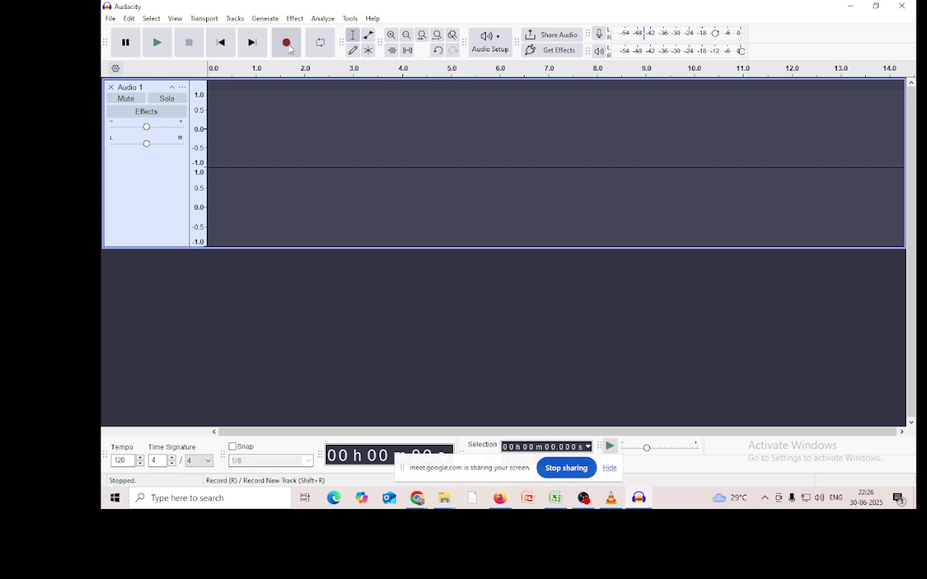
# - Record a voice clip of about 14.7 seconds and play it back to the end
pyautogui.click(289, 46)
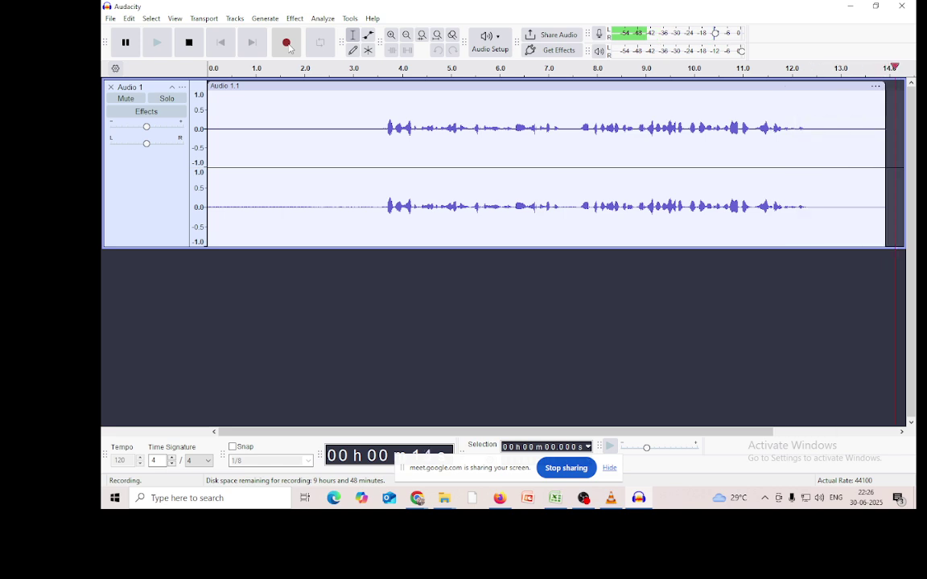
pyautogui.click(190, 43)
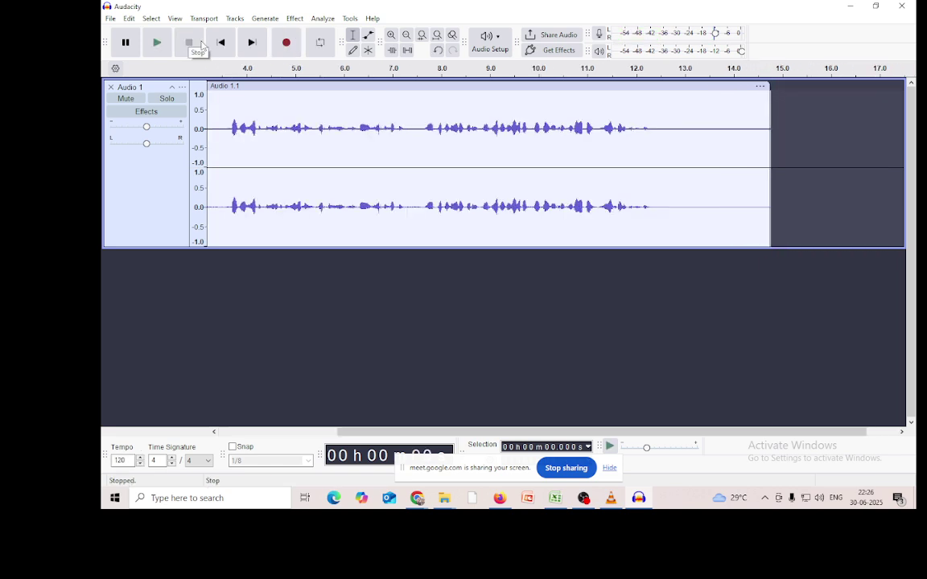
pyautogui.click(156, 44)
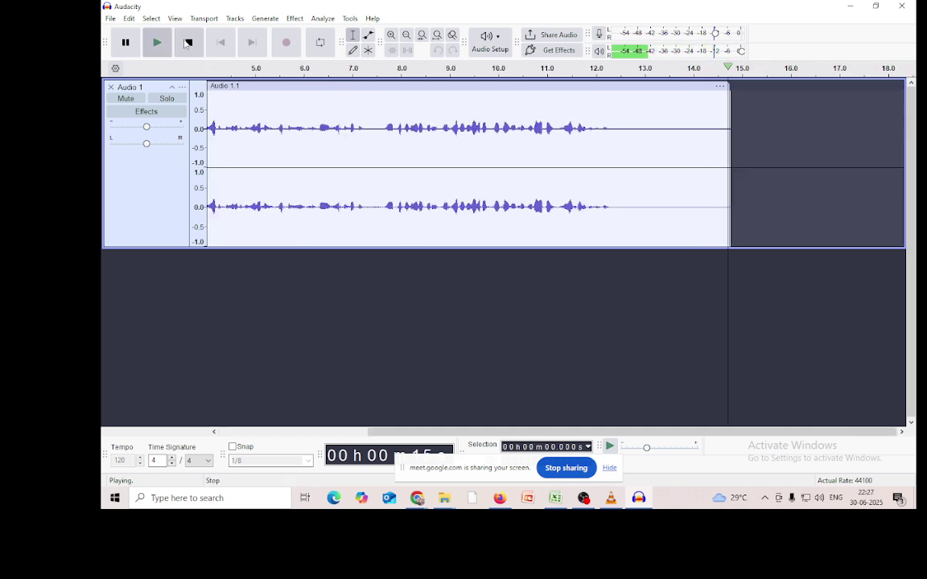
pyautogui.click(188, 43)
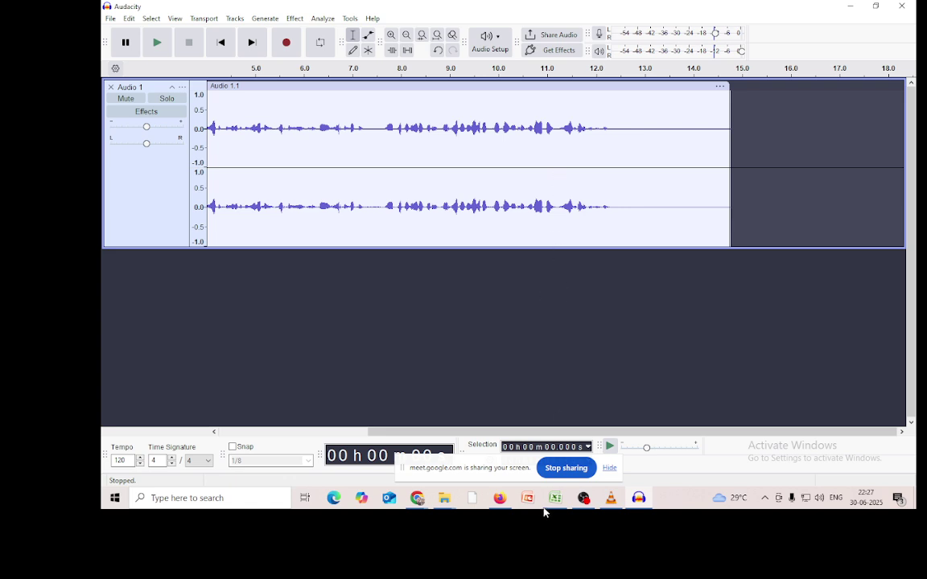
# - Capture a noise profile from the silent stretch before the speech, from about 2.48 to 3.67 seconds
pyautogui.moveTo(426, 441); pyautogui.dragTo(292, 439)
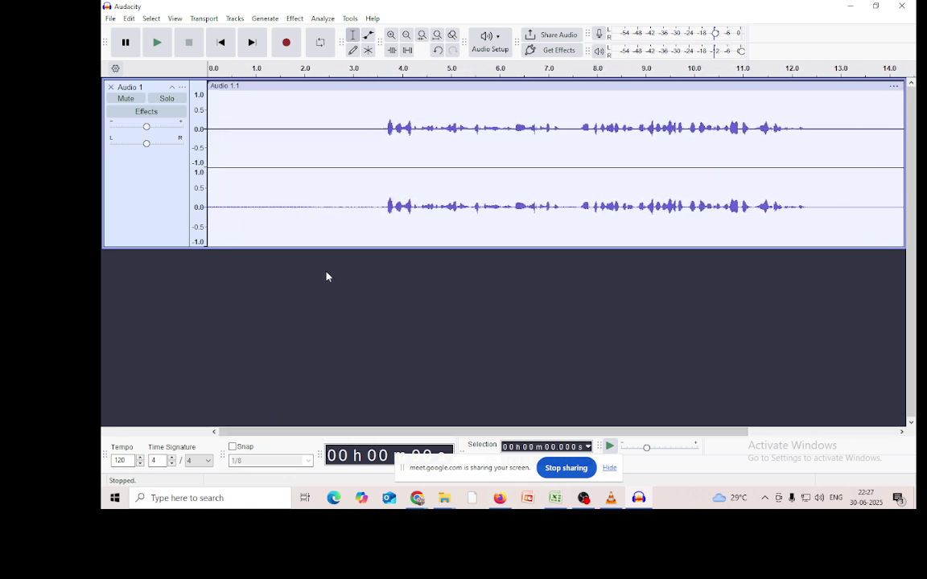
pyautogui.scroll(3, 357, 159)
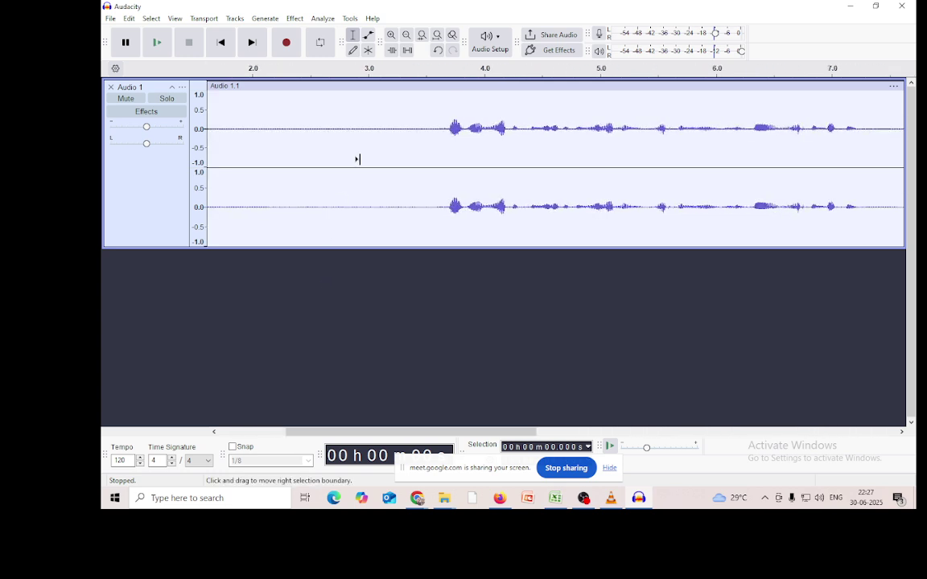
pyautogui.scroll(1, 357, 159)
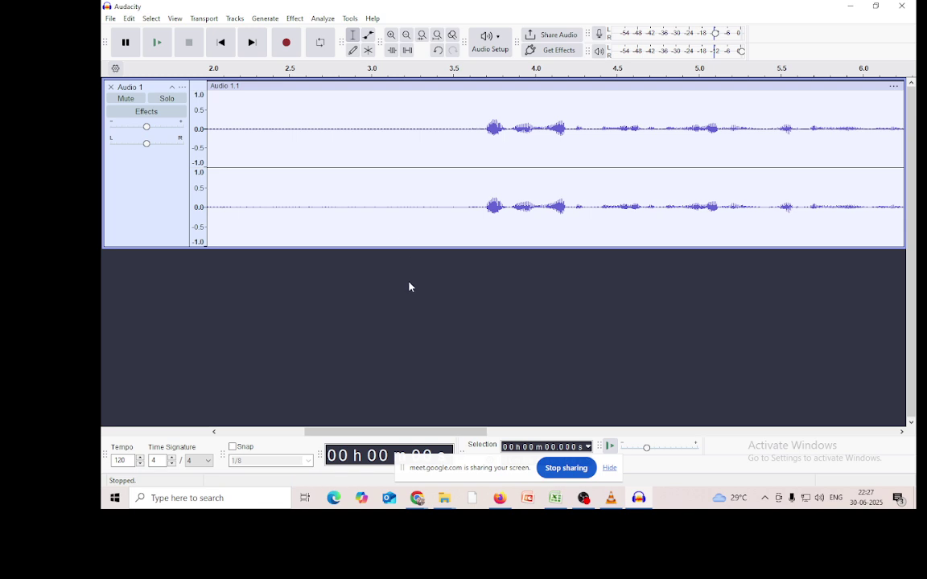
pyautogui.scroll(2, 398, 152)
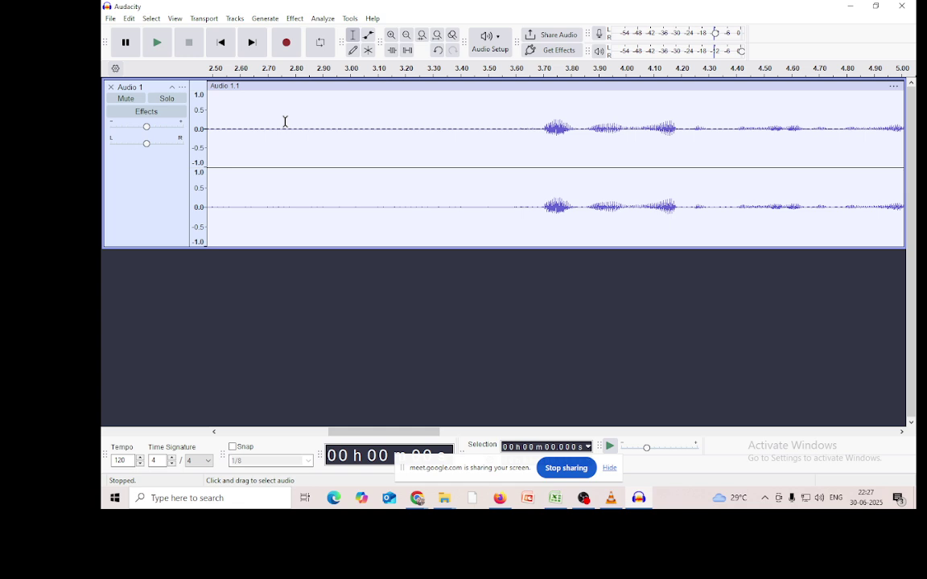
pyautogui.moveTo(207, 108); pyautogui.dragTo(537, 129)
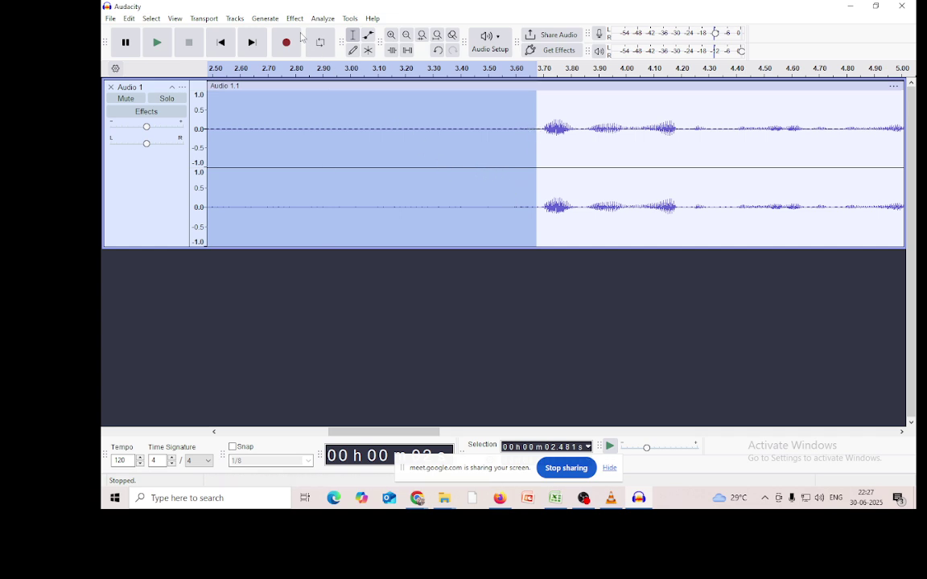
pyautogui.click(296, 18)
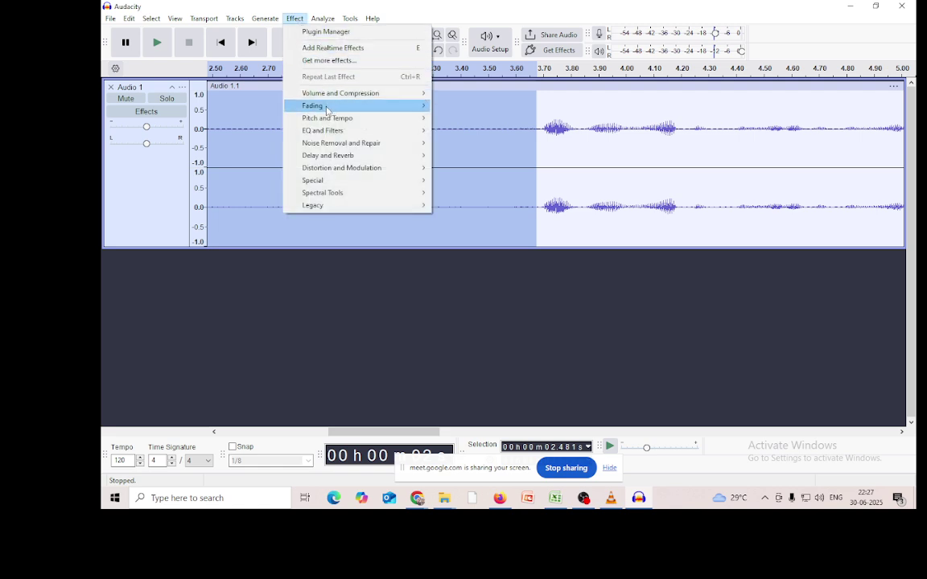
pyautogui.moveTo(352, 150)
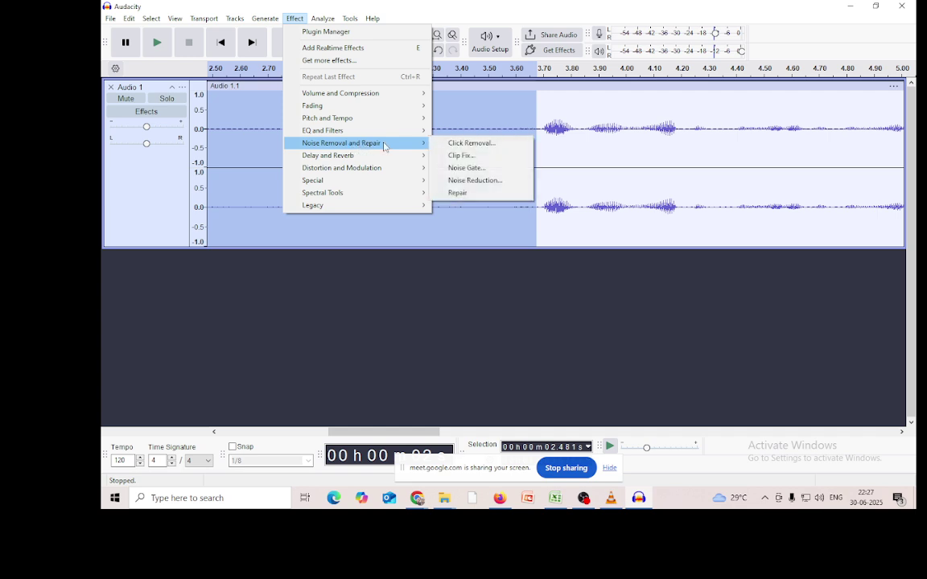
pyautogui.click(460, 183)
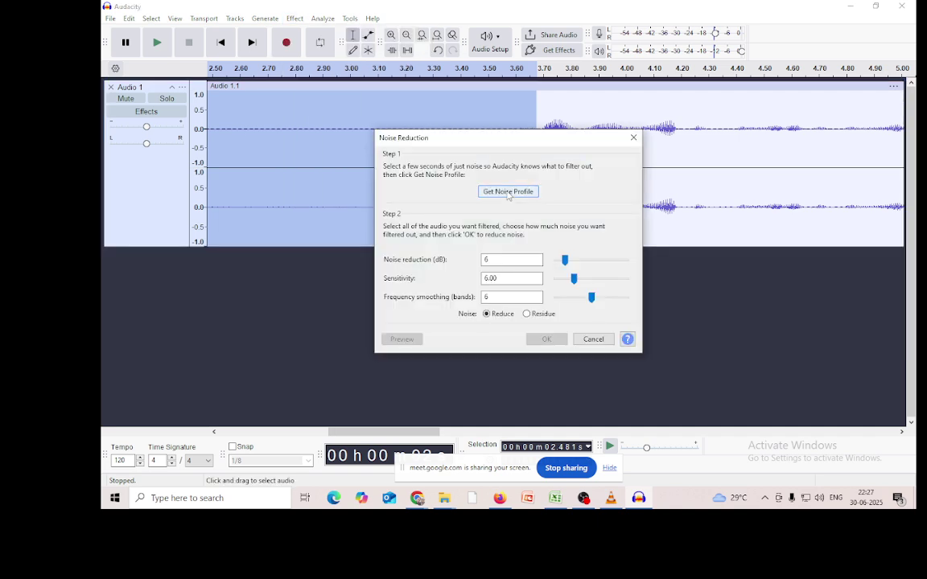
pyautogui.click(509, 193)
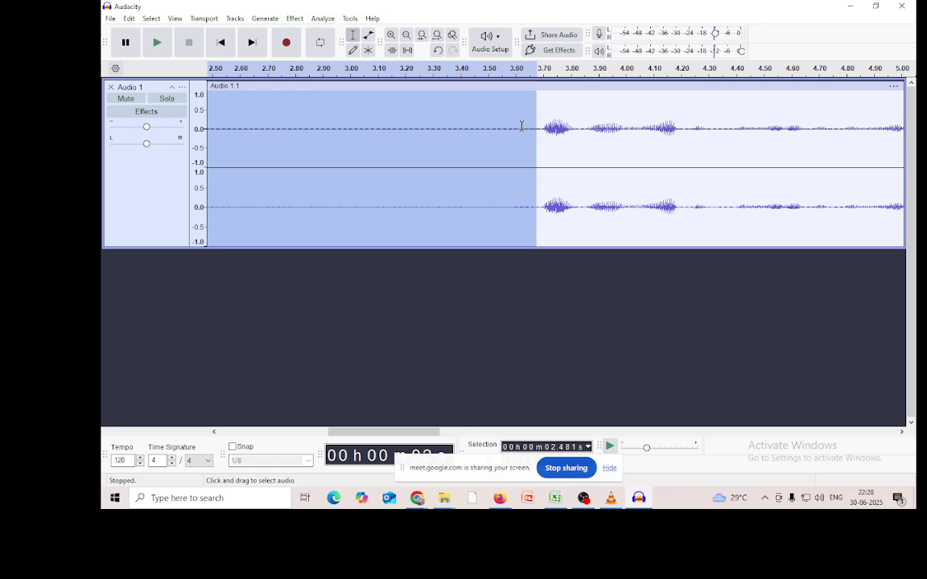
# - Apply Noise Reduction to the whole recording with 6 dB reduction, sensitivity 6.00 and frequency smoothing 6
pyautogui.click(558, 113)
pyautogui.click(322, 110)
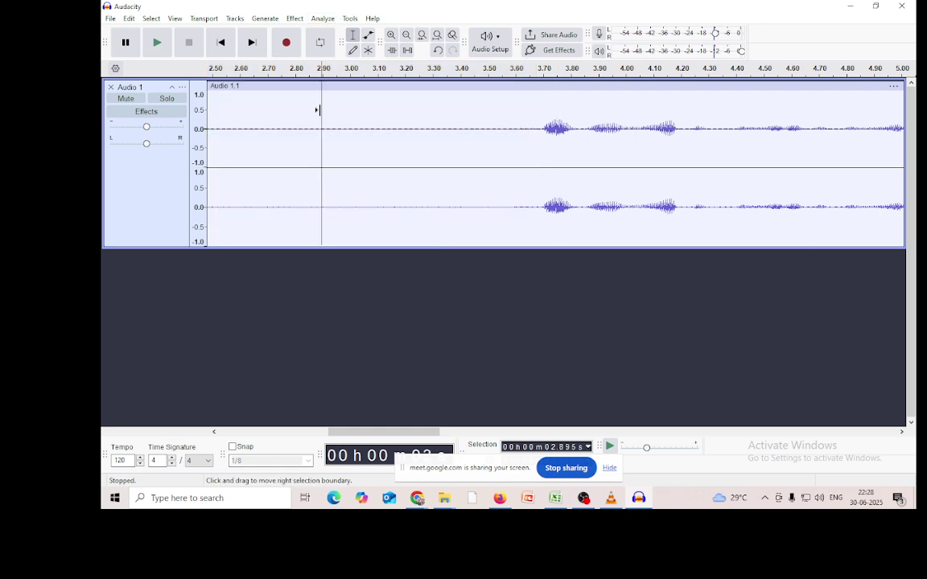
pyautogui.hotkey('ctrl', 'a')
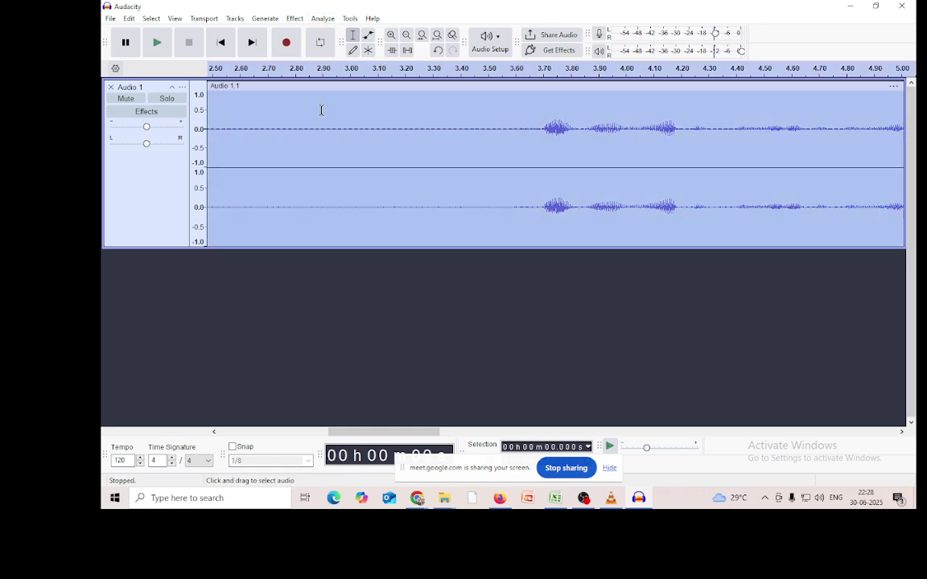
pyautogui.click(294, 18)
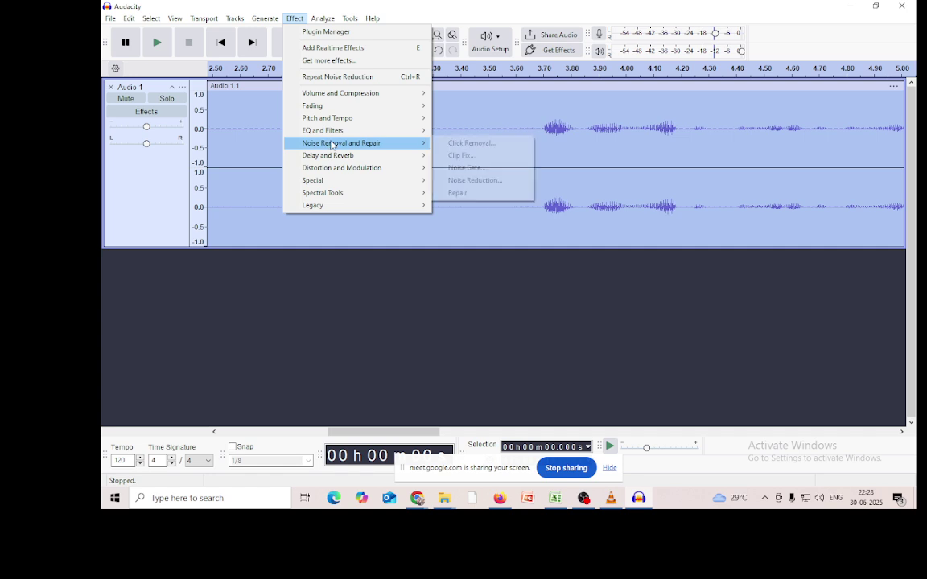
pyautogui.click(463, 181)
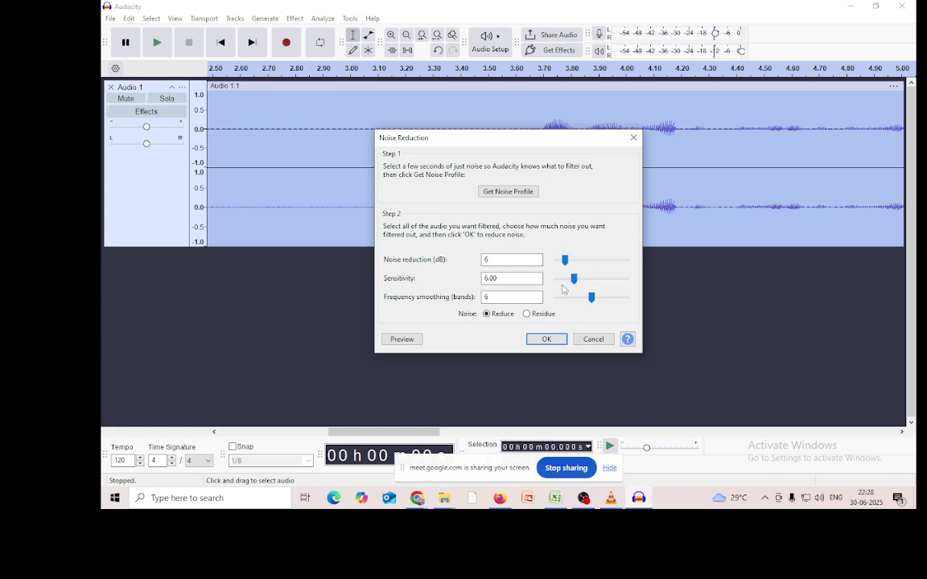
pyautogui.click(547, 339)
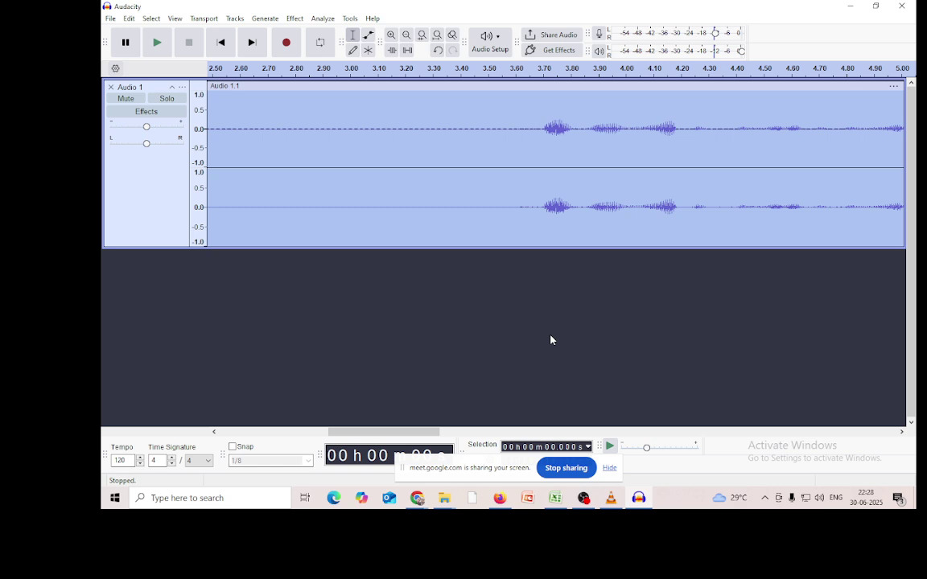
# - Play back the noise-reduced recording to check its sound, with the whole waveform in view
pyautogui.click(158, 42)
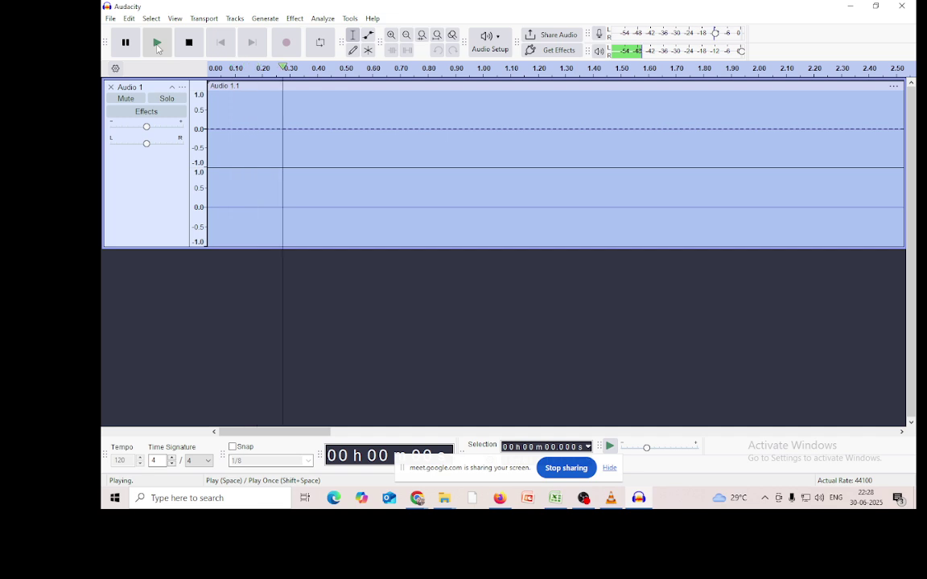
pyautogui.click(186, 47)
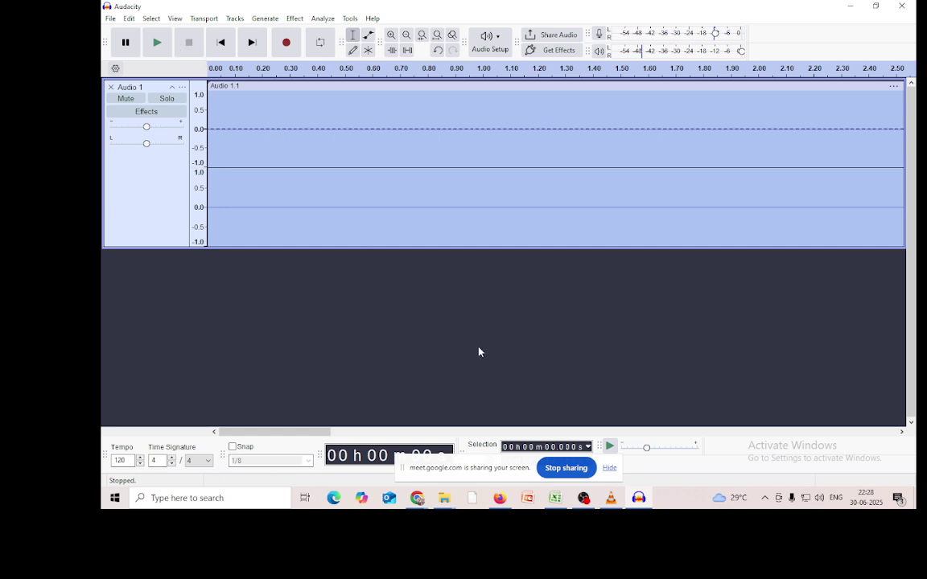
pyautogui.keyDown('ctrl'); pyautogui.scroll(-3, 449, 205); pyautogui.keyUp('ctrl')
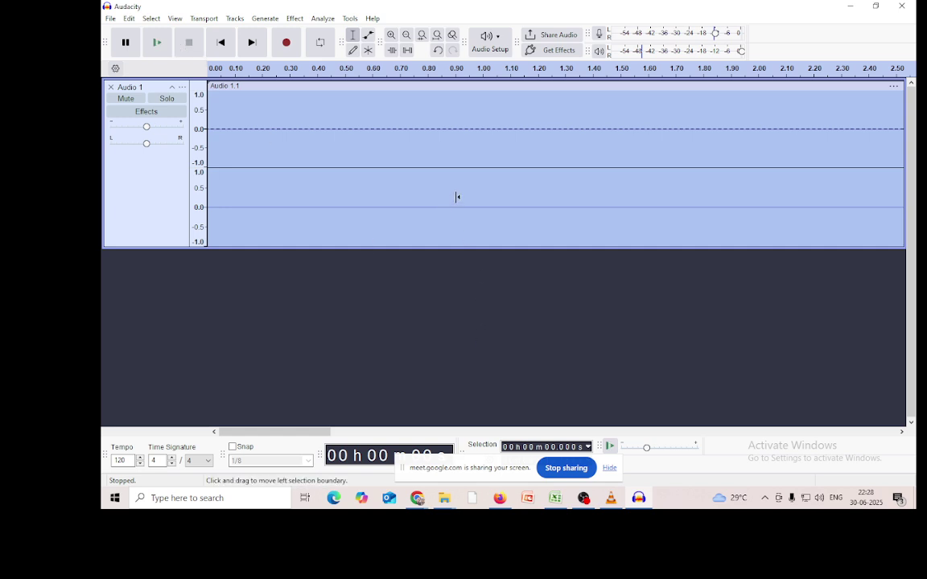
pyautogui.keyDown('ctrl'); pyautogui.scroll(-4, 458, 195); pyautogui.keyUp('ctrl')
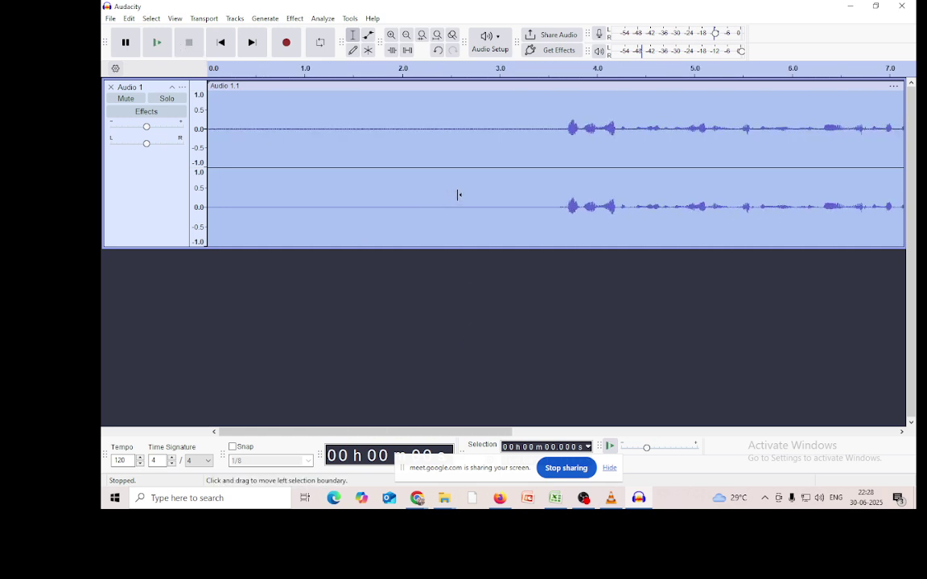
pyautogui.keyDown('ctrl'); pyautogui.scroll(-1, 459, 195); pyautogui.keyUp('ctrl')
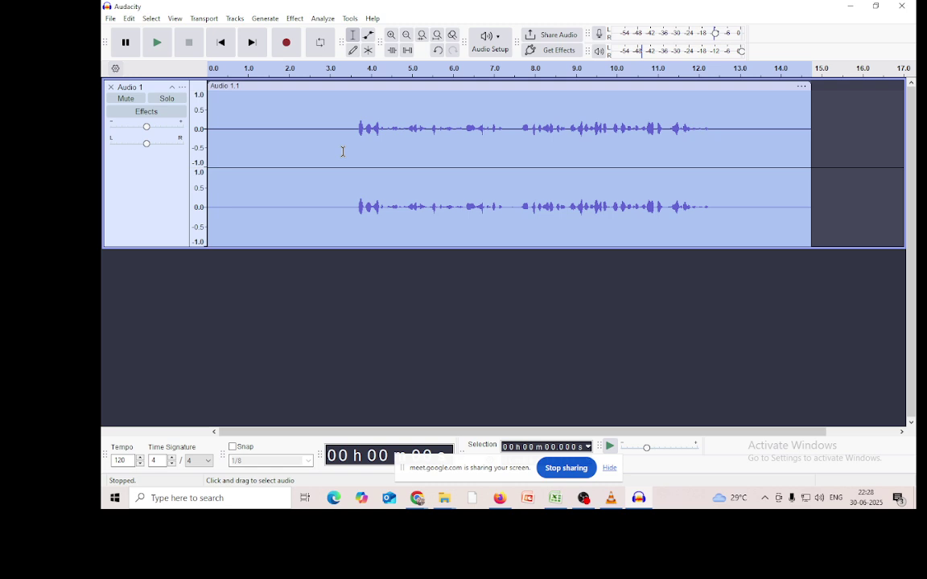
pyautogui.click(158, 44)
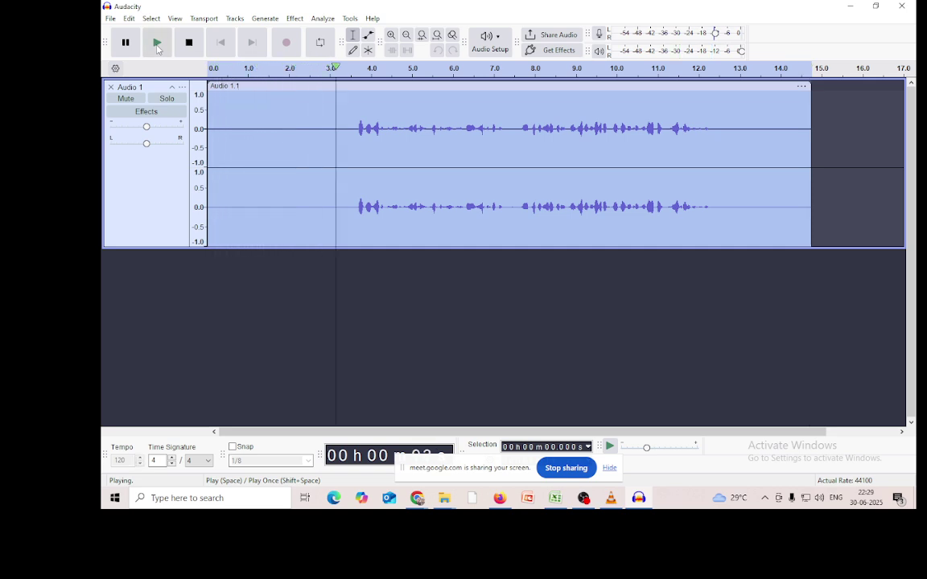
pyautogui.click(184, 38)
pyautogui.click(184, 37)
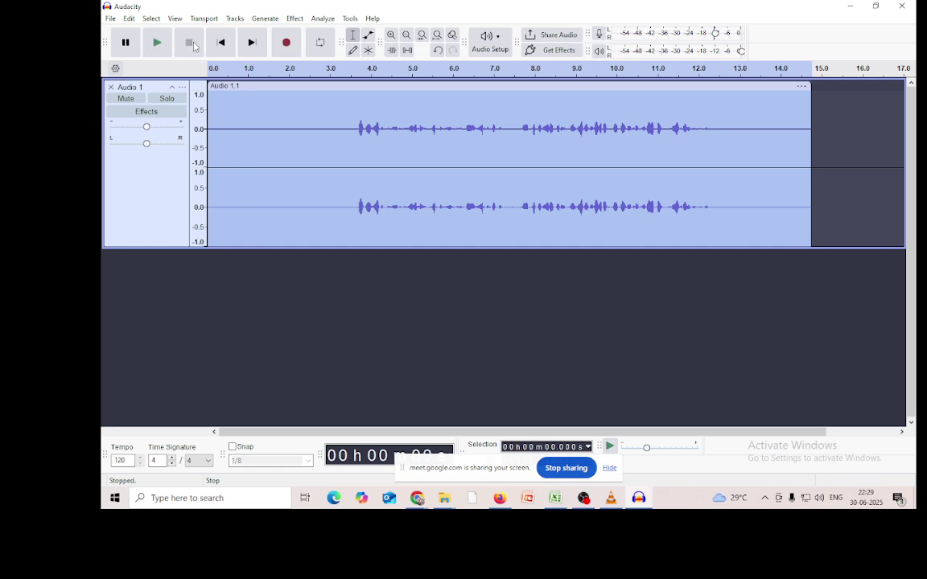
# - Apply a regular Delay to the whole recording with -6 dB per echo, 0.3 seconds delay time and 5 echoes, and play back the result
pyautogui.click(294, 19)
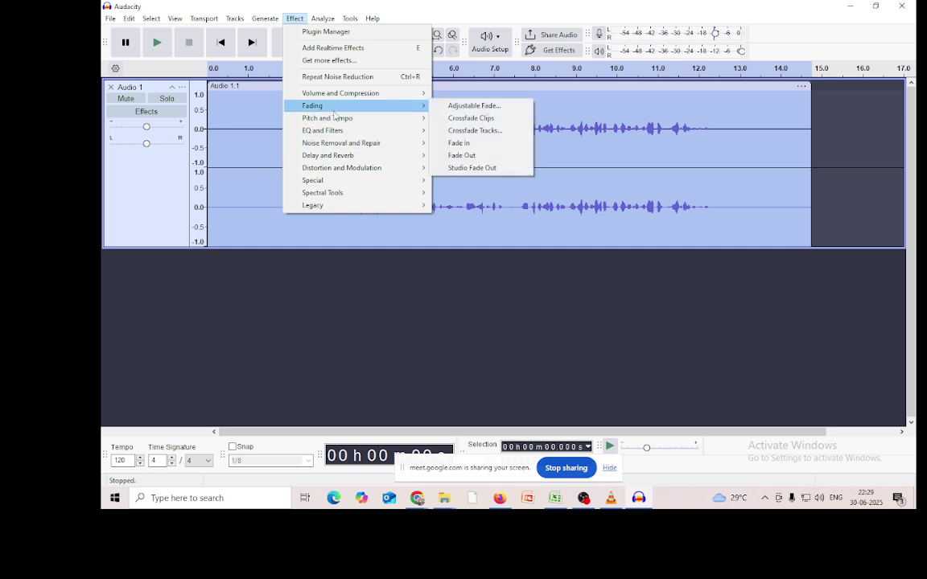
pyautogui.moveTo(333, 134)
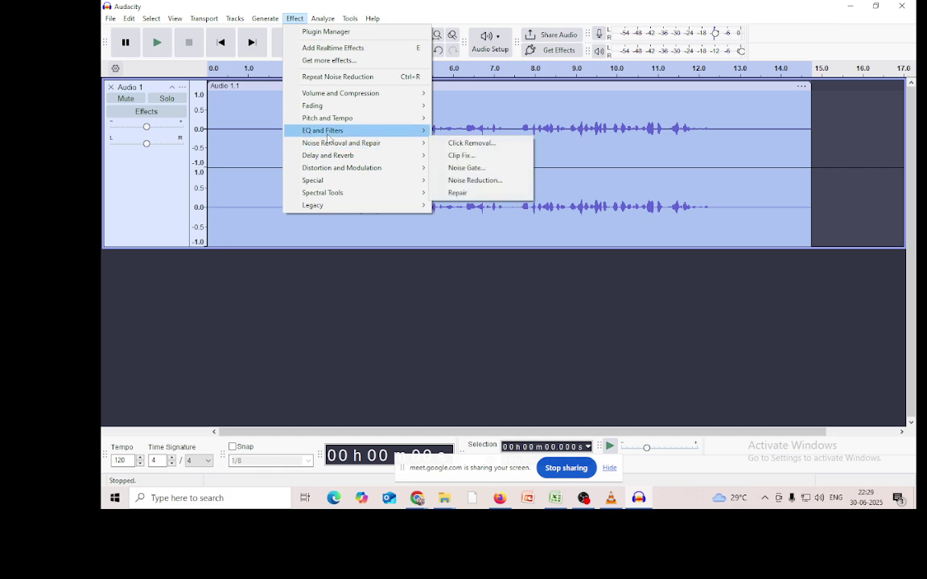
pyautogui.moveTo(310, 155)
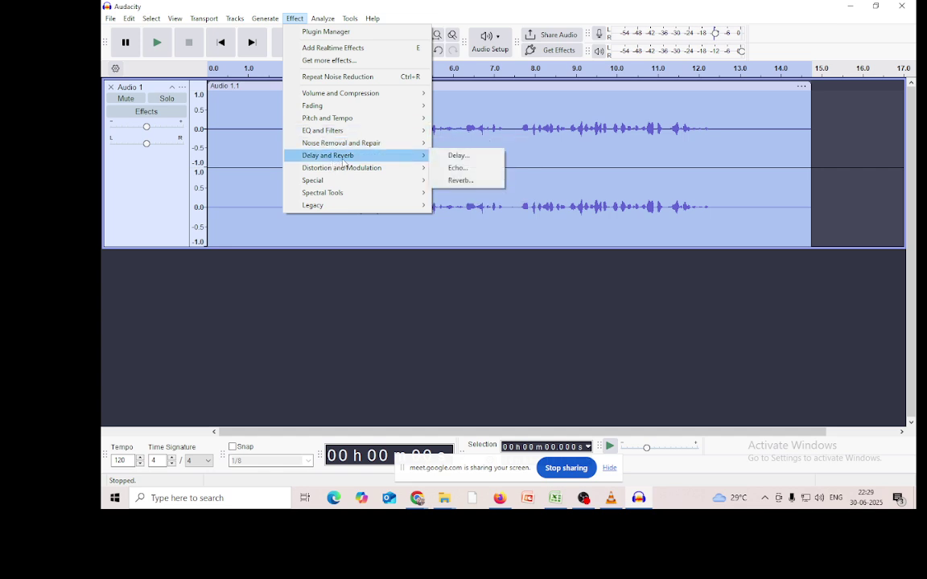
pyautogui.click(455, 161)
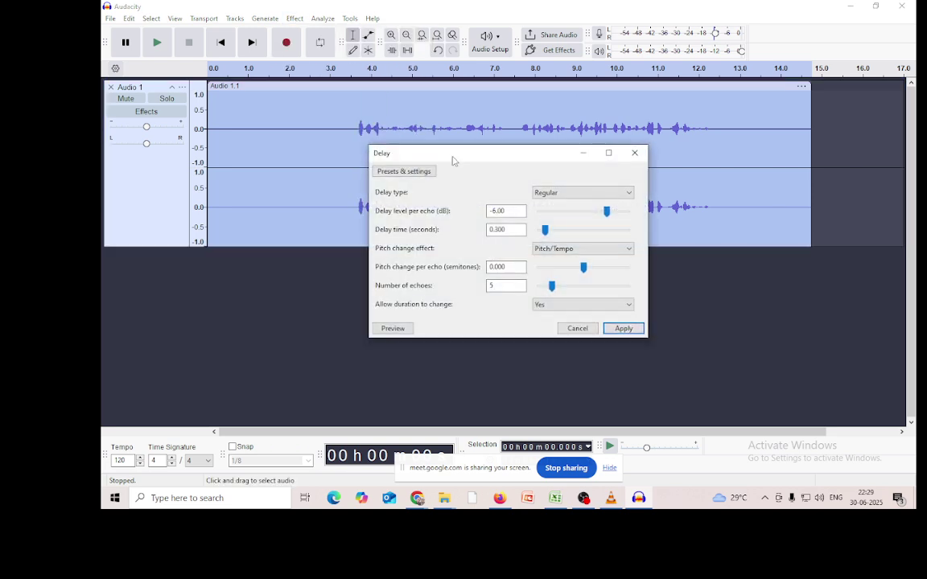
pyautogui.click(623, 330)
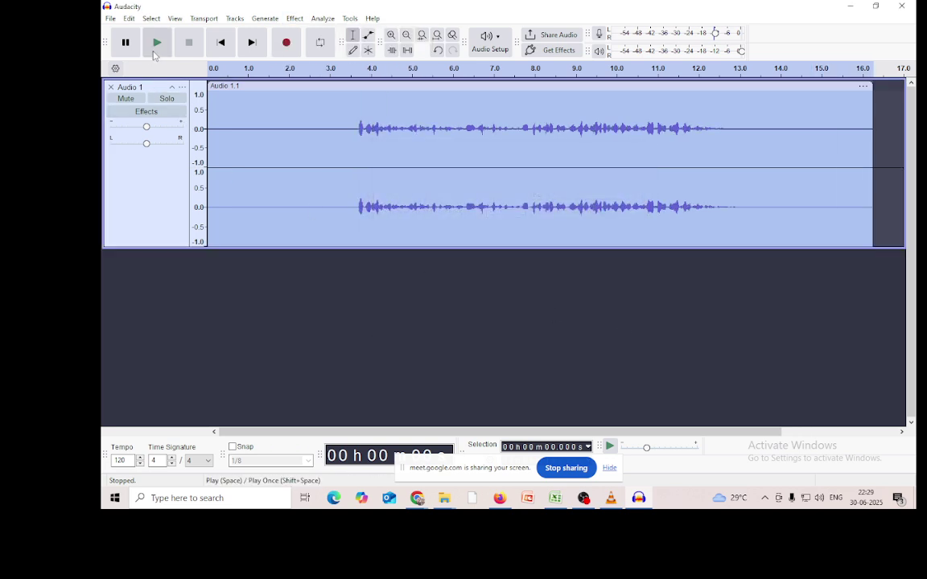
pyautogui.click(157, 53)
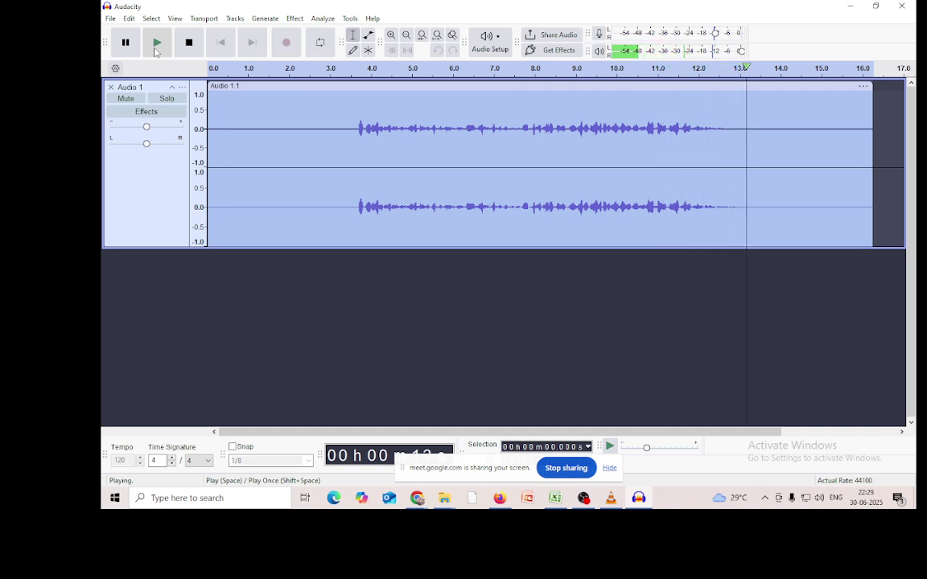
pyautogui.click(187, 51)
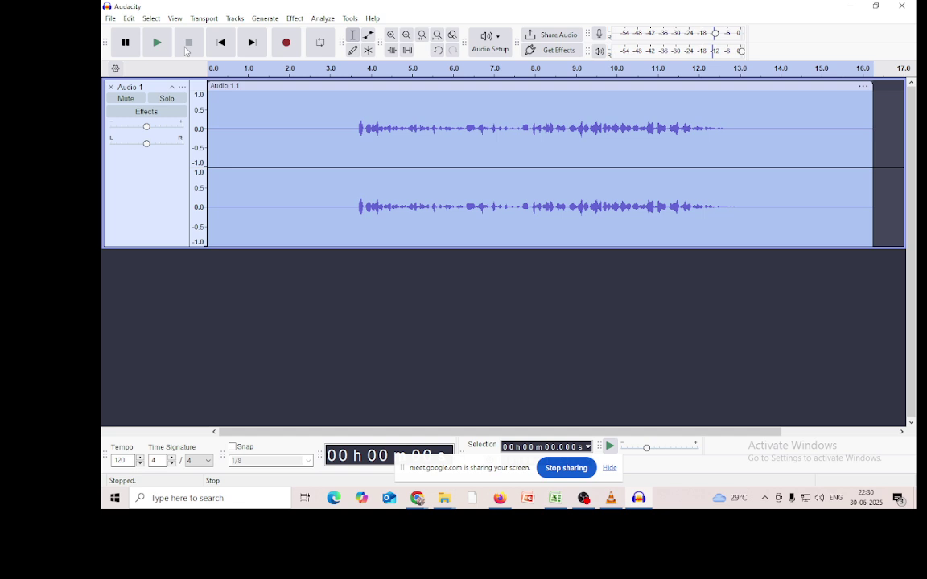
# - Minimize the audio project, switch to the Google Meet call in Chrome and admit the waiting participant
pyautogui.click(417, 507)
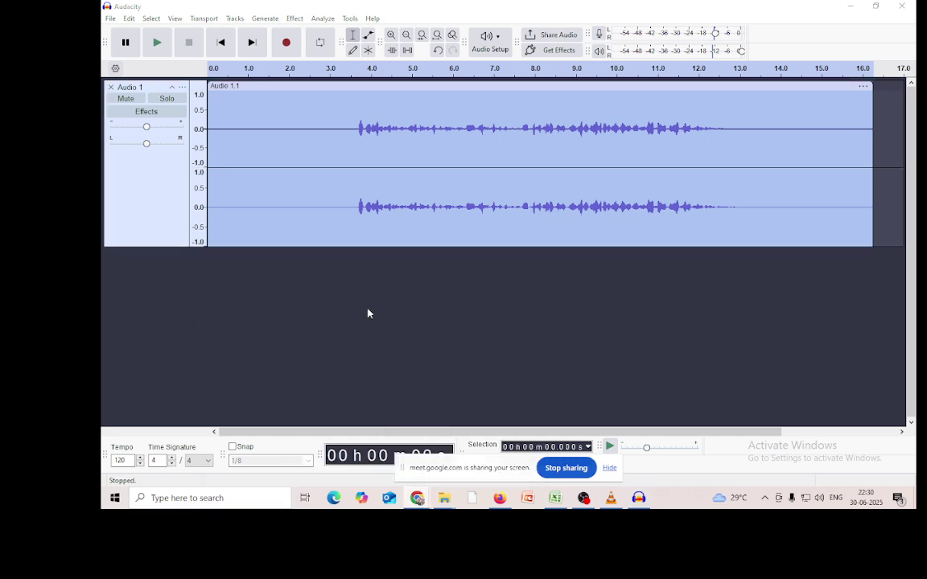
pyautogui.click(851, 7)
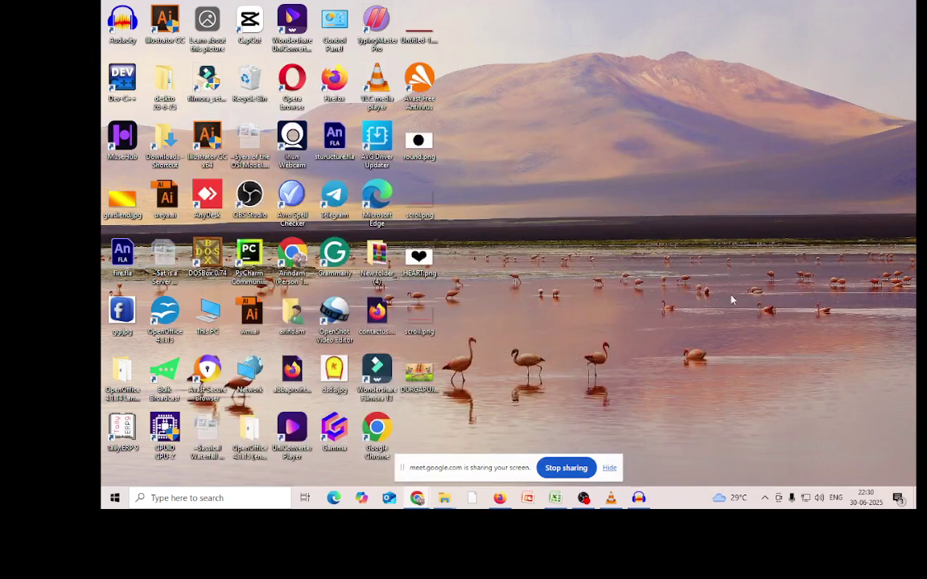
pyautogui.moveTo(417, 498)
pyautogui.click(386, 457)
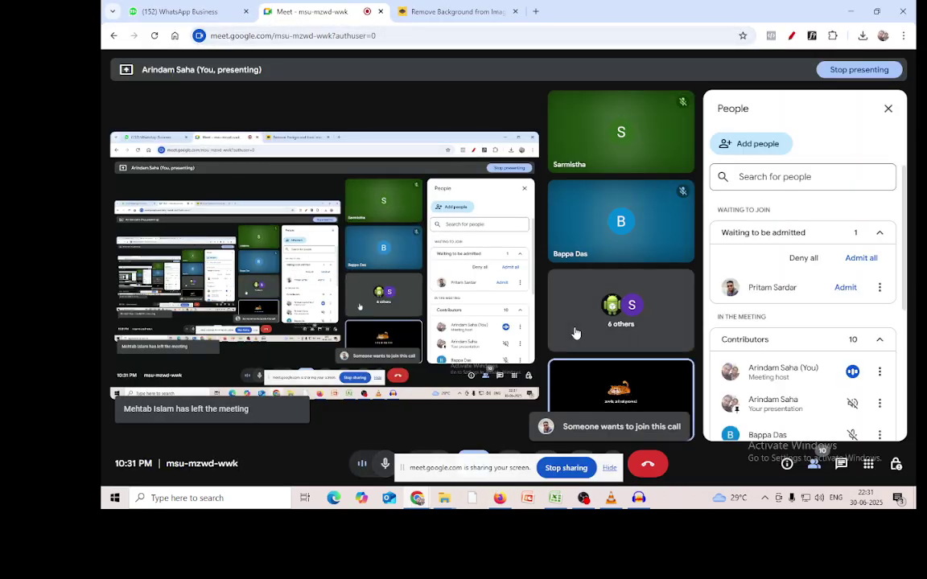
pyautogui.click(845, 287)
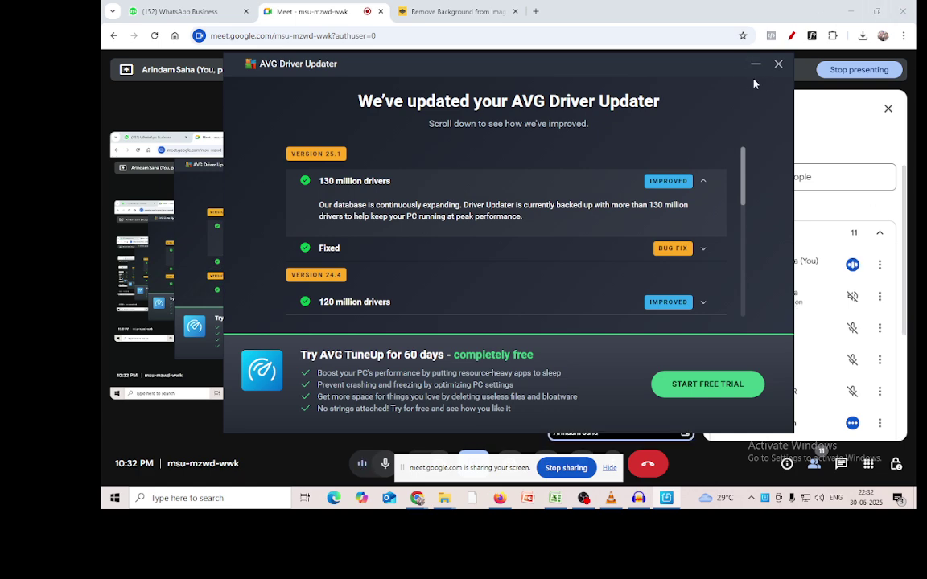
# - Dismiss the AVG Driver Updater release notes and close the updater window covering the meeting
pyautogui.click(778, 63)
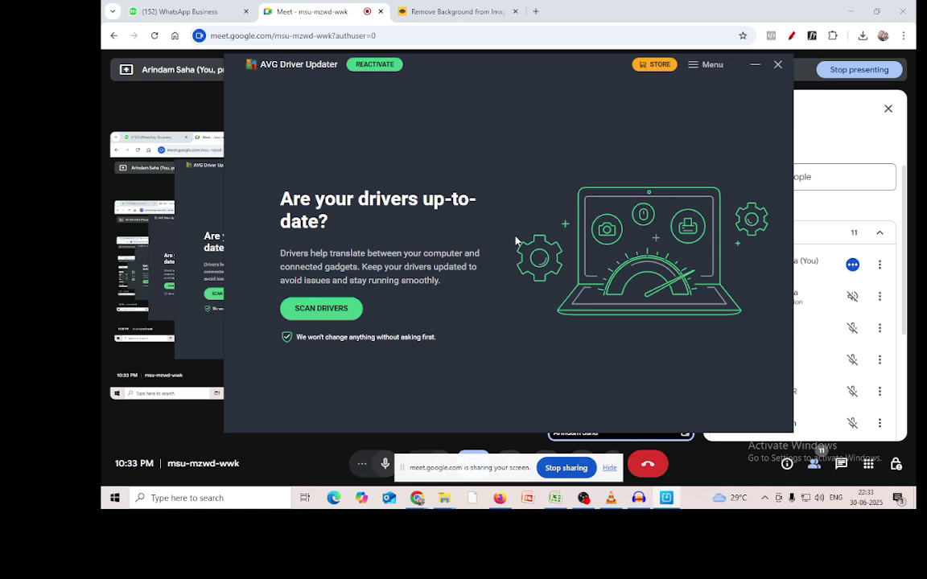
pyautogui.click(778, 64)
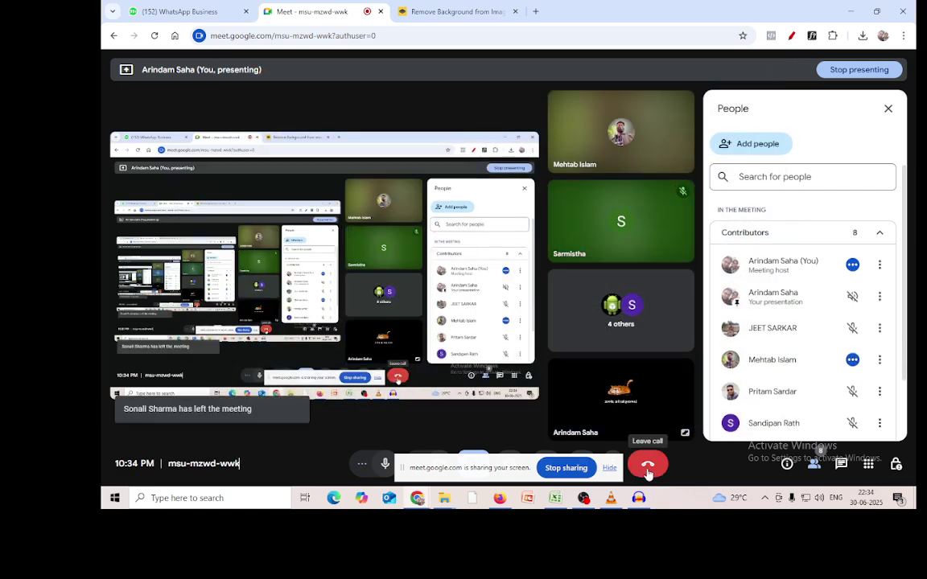
# - Leave the Google Meet call and switch to the WhatsApp Business page
pyautogui.click(648, 465)
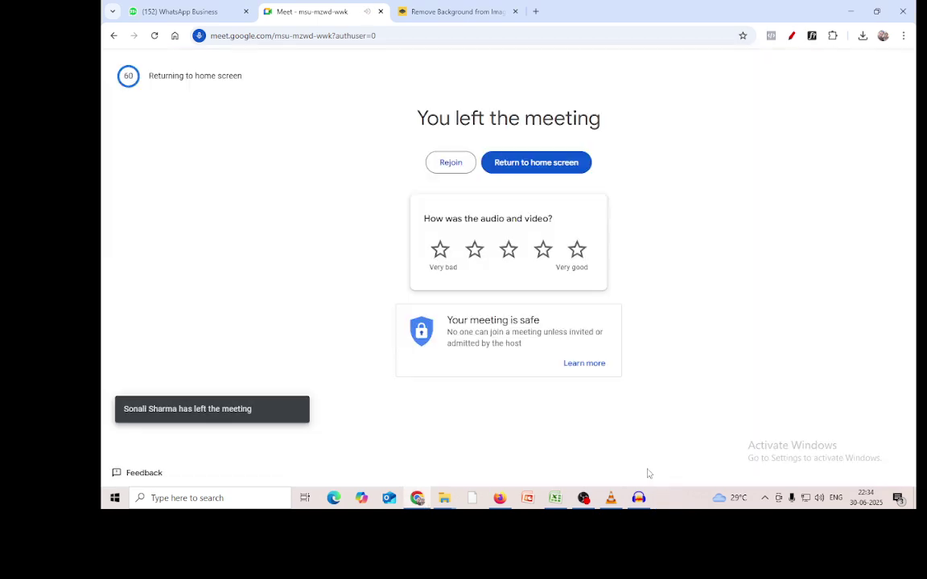
pyautogui.click(166, 12)
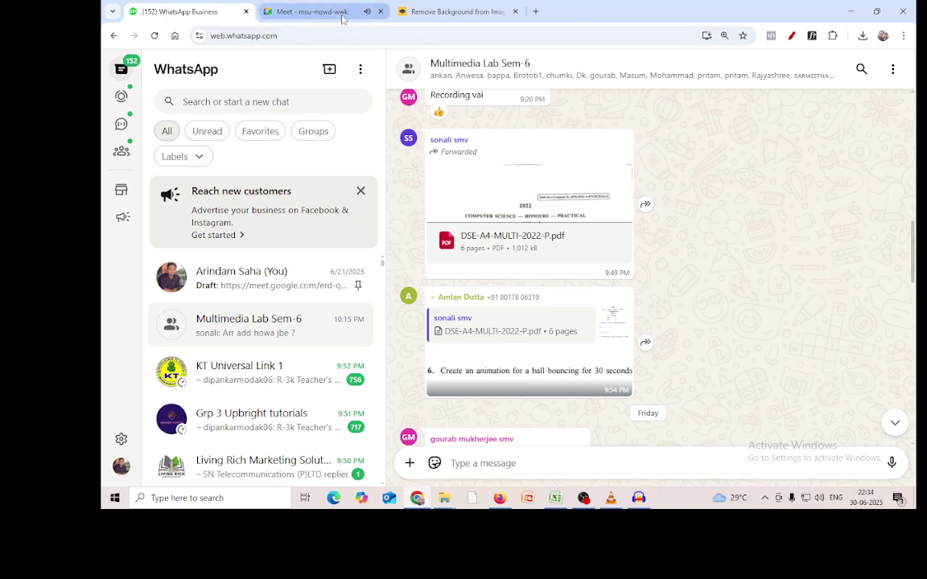